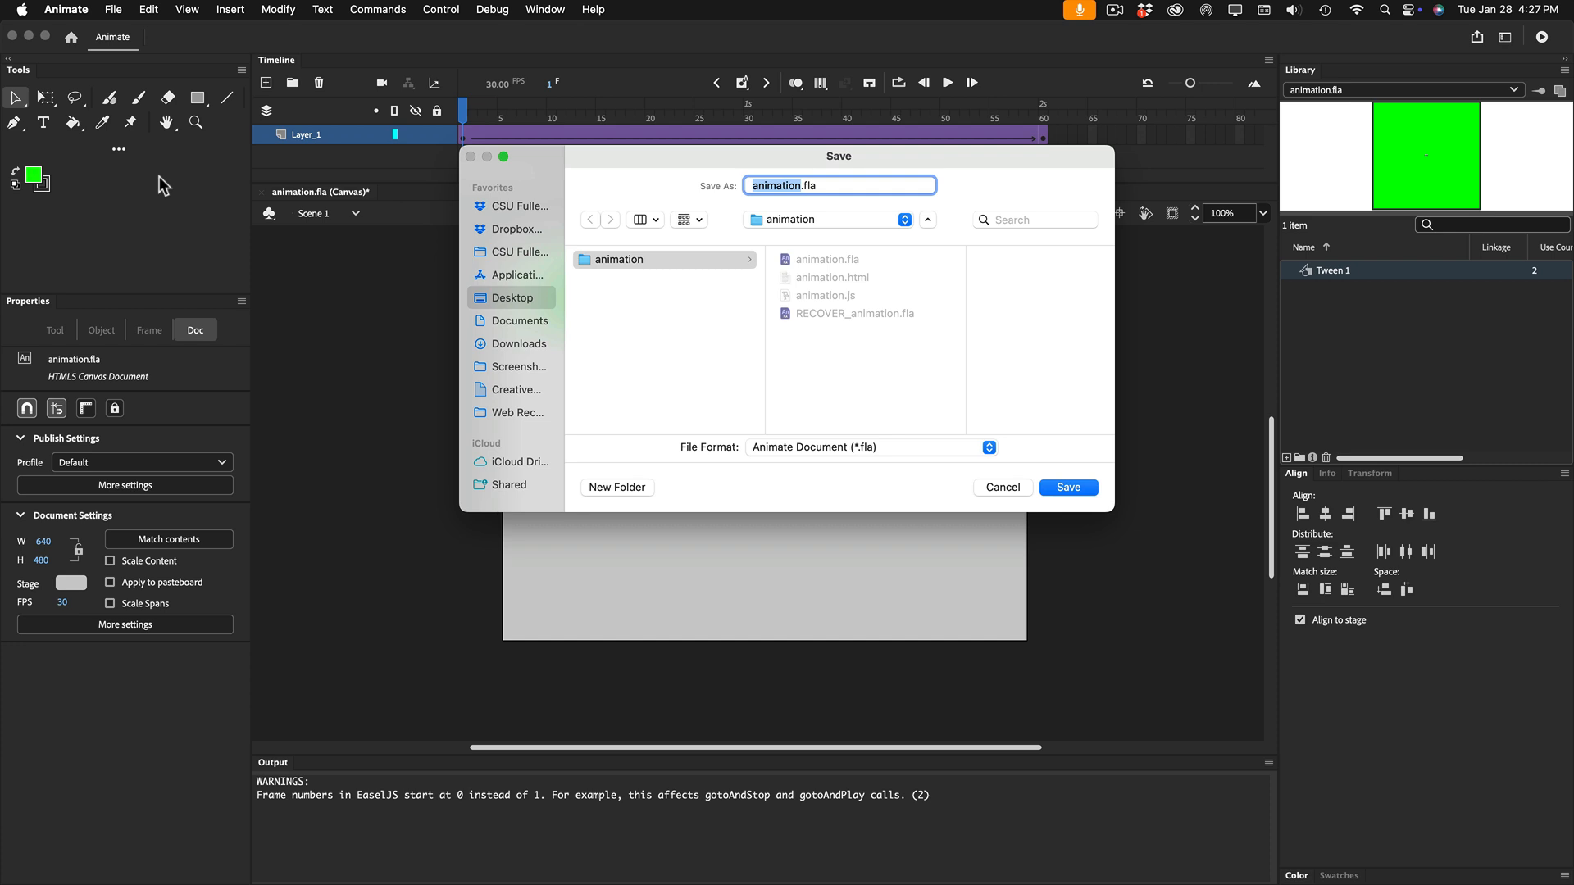
Save the document as button.fla in a new folder named Button on the Desktop
key("super+shift+d")
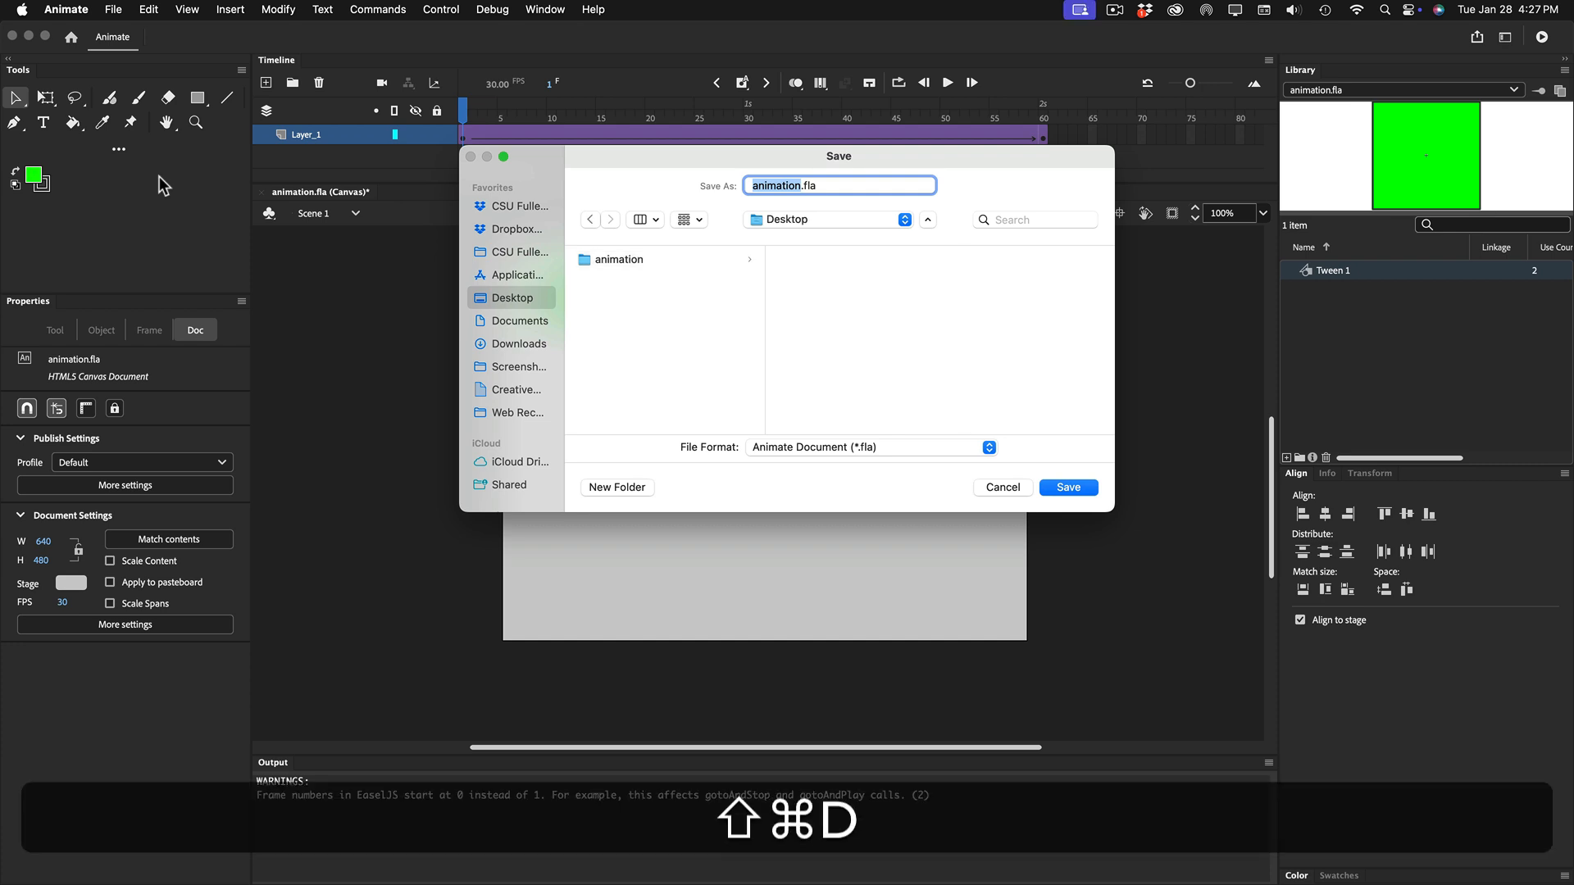
left_click(626, 488)
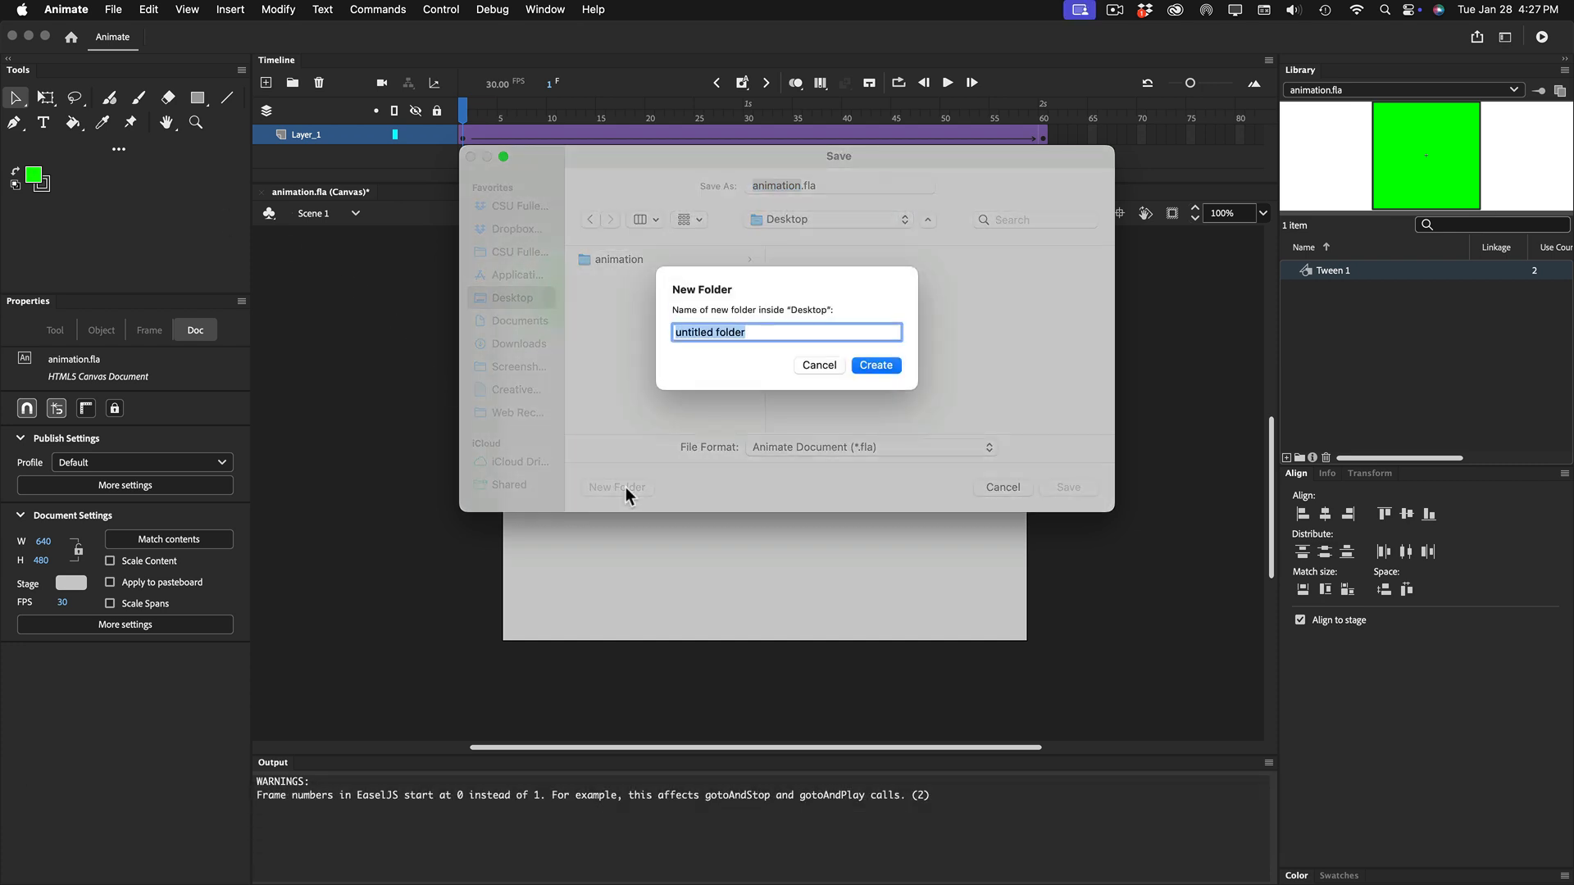
type("Button")
key("Return")
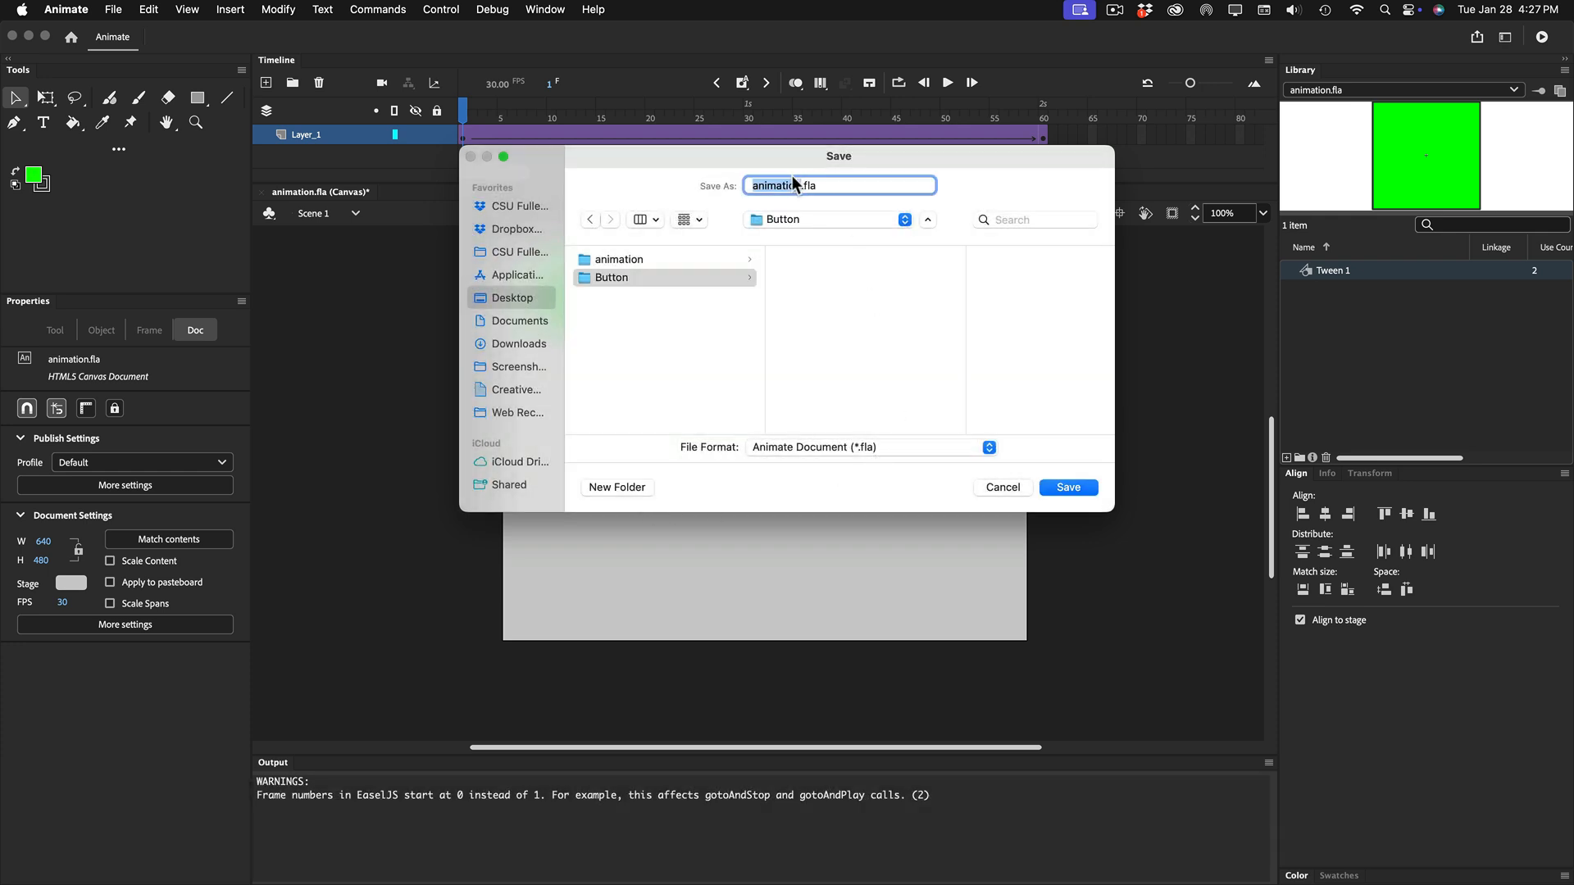
type("button")
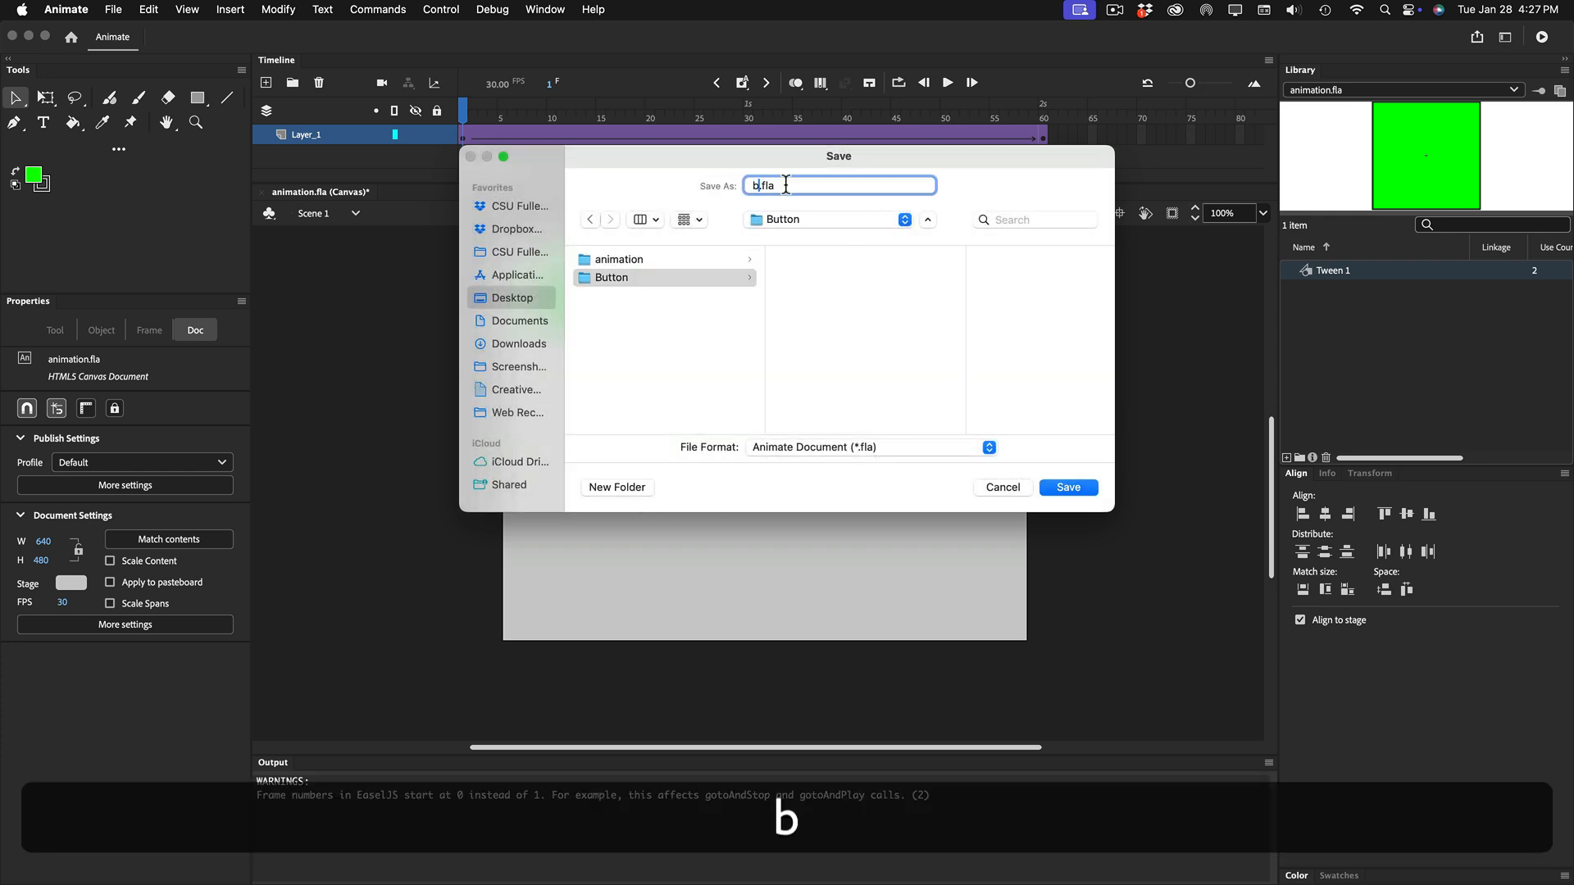
key("Return")
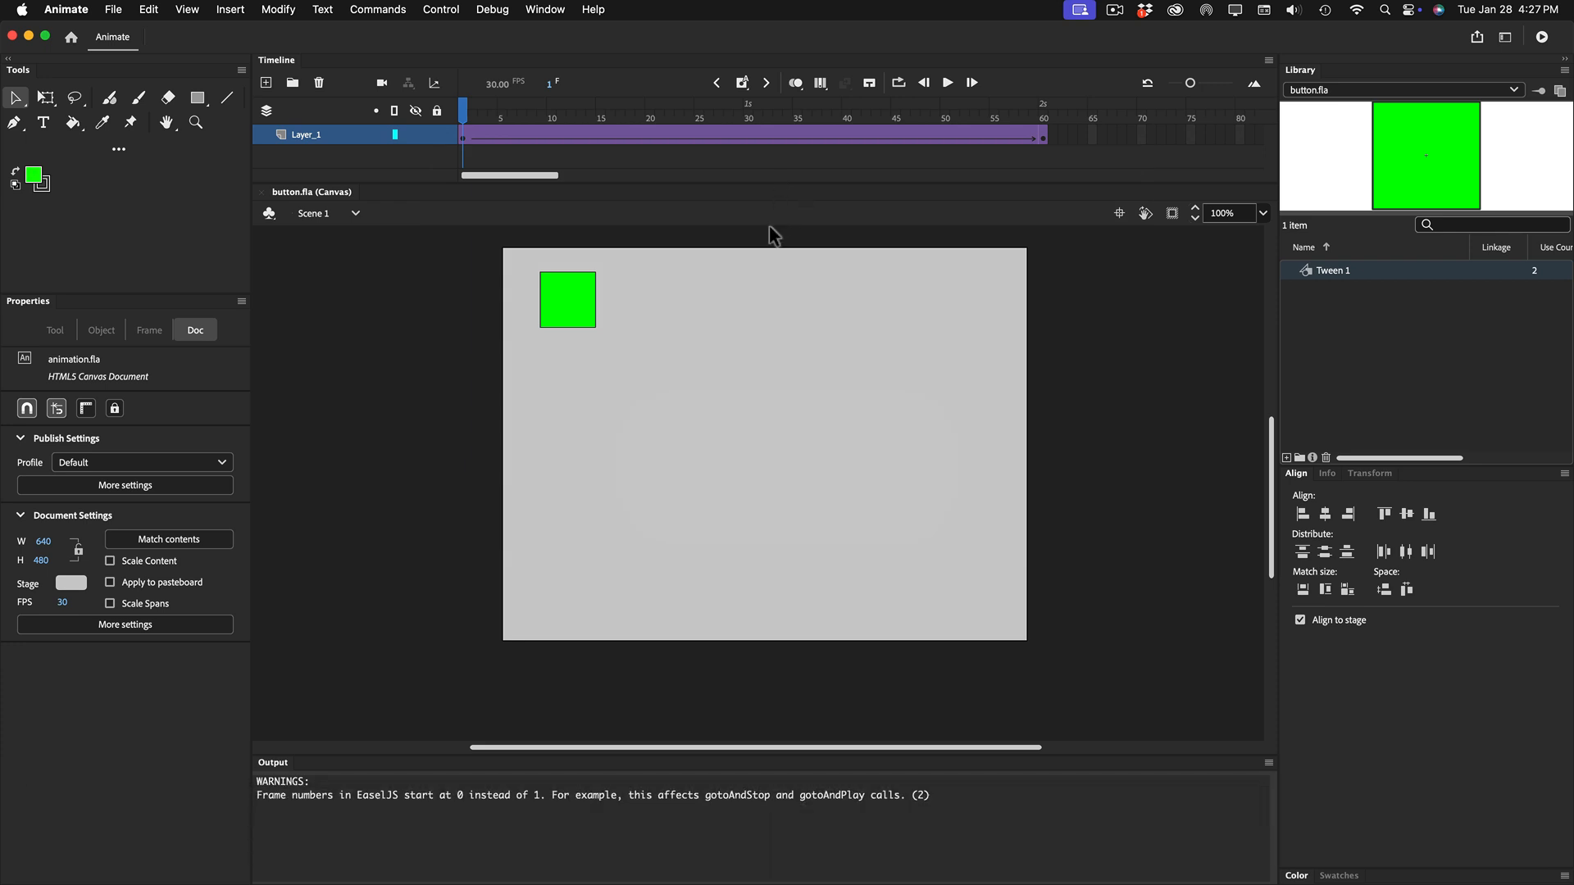
Test the animation in the browser and close the preview window
key("super+Return")
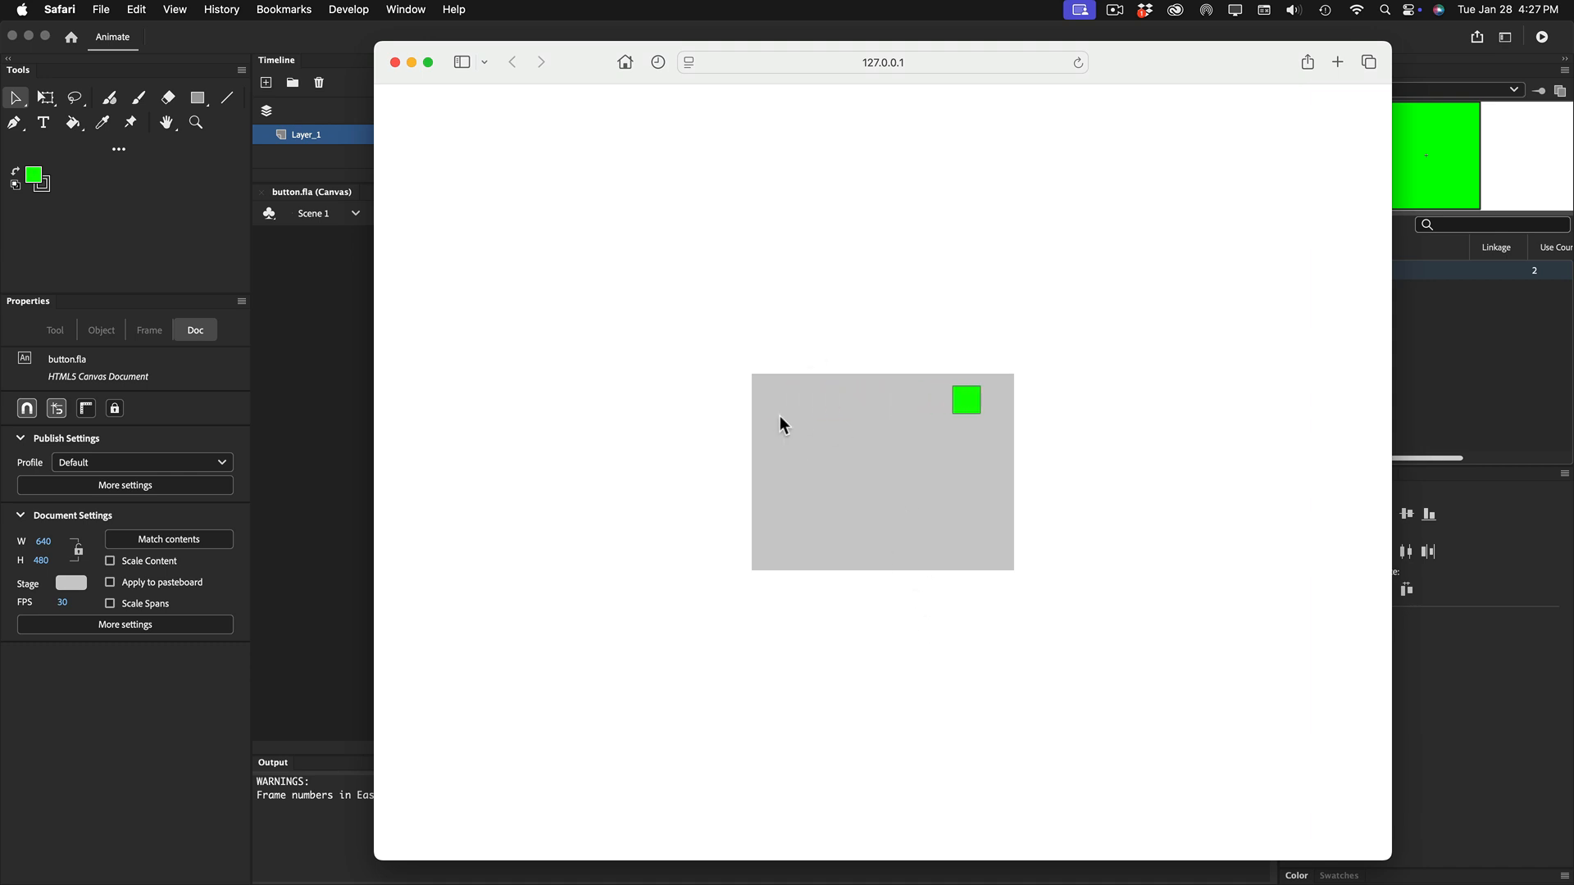
left_click(394, 63)
left_click(649, 443)
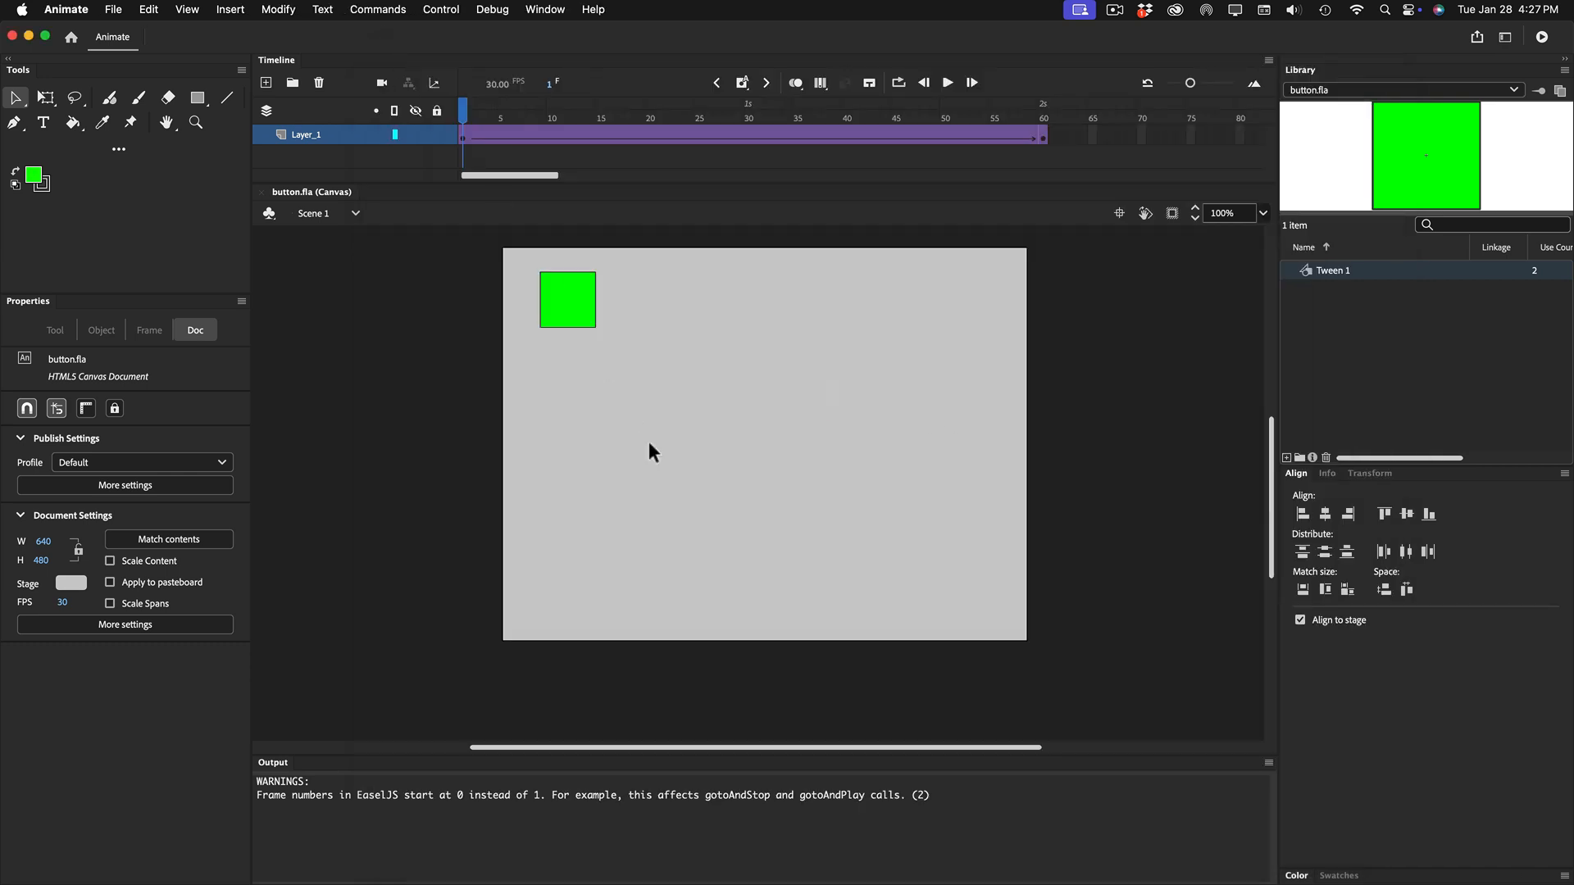
Add a new layer above Layer_1 and name it button
left_click(267, 81)
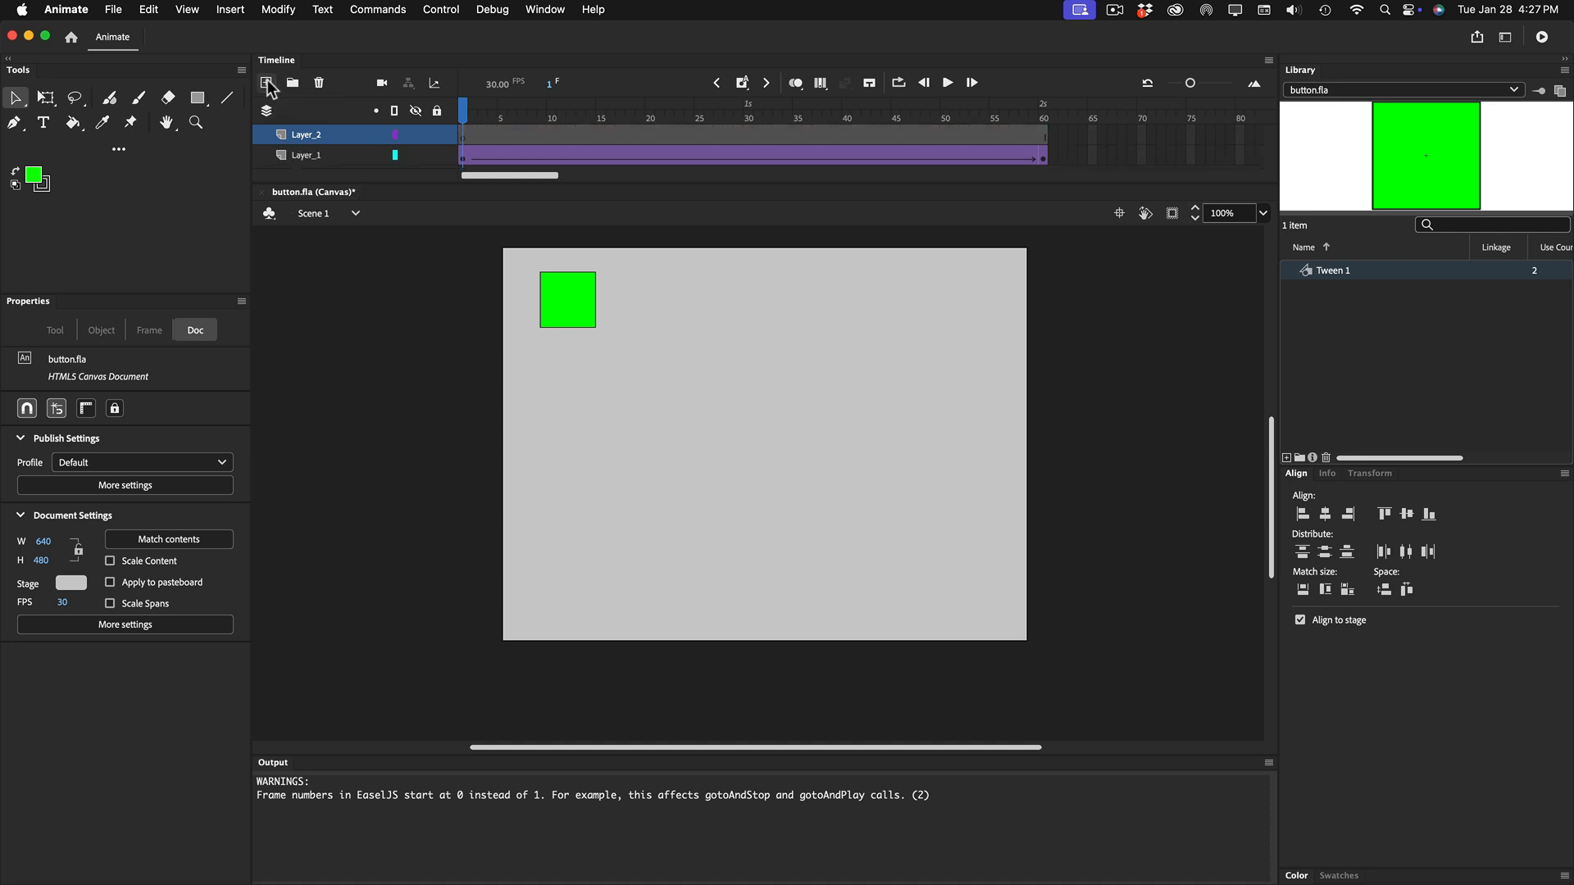
double_click(309, 135)
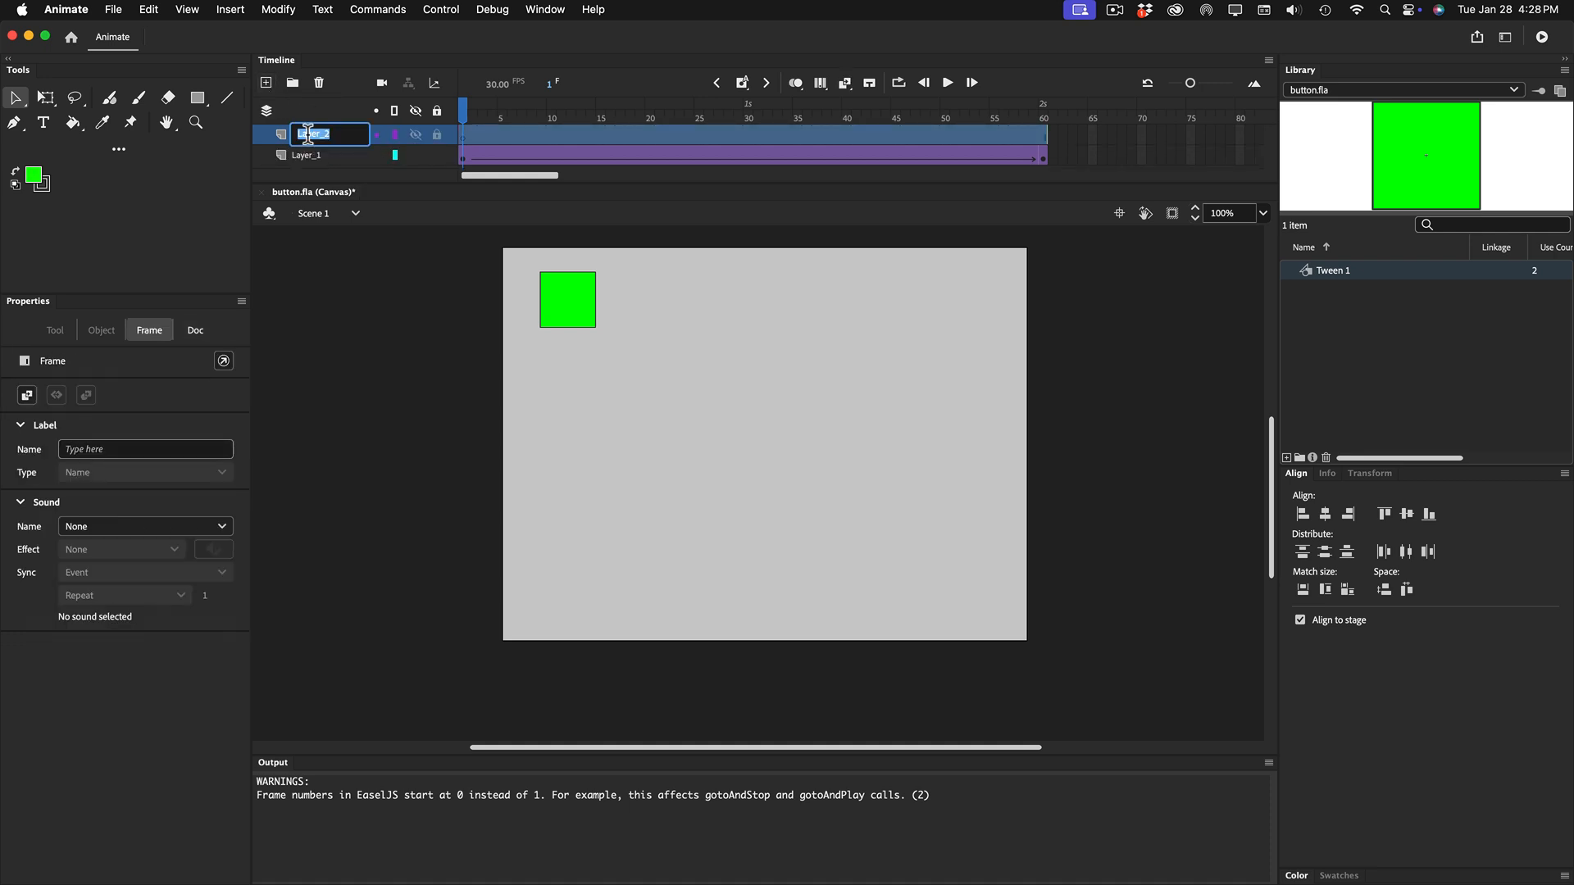
type("button")
key("Return")
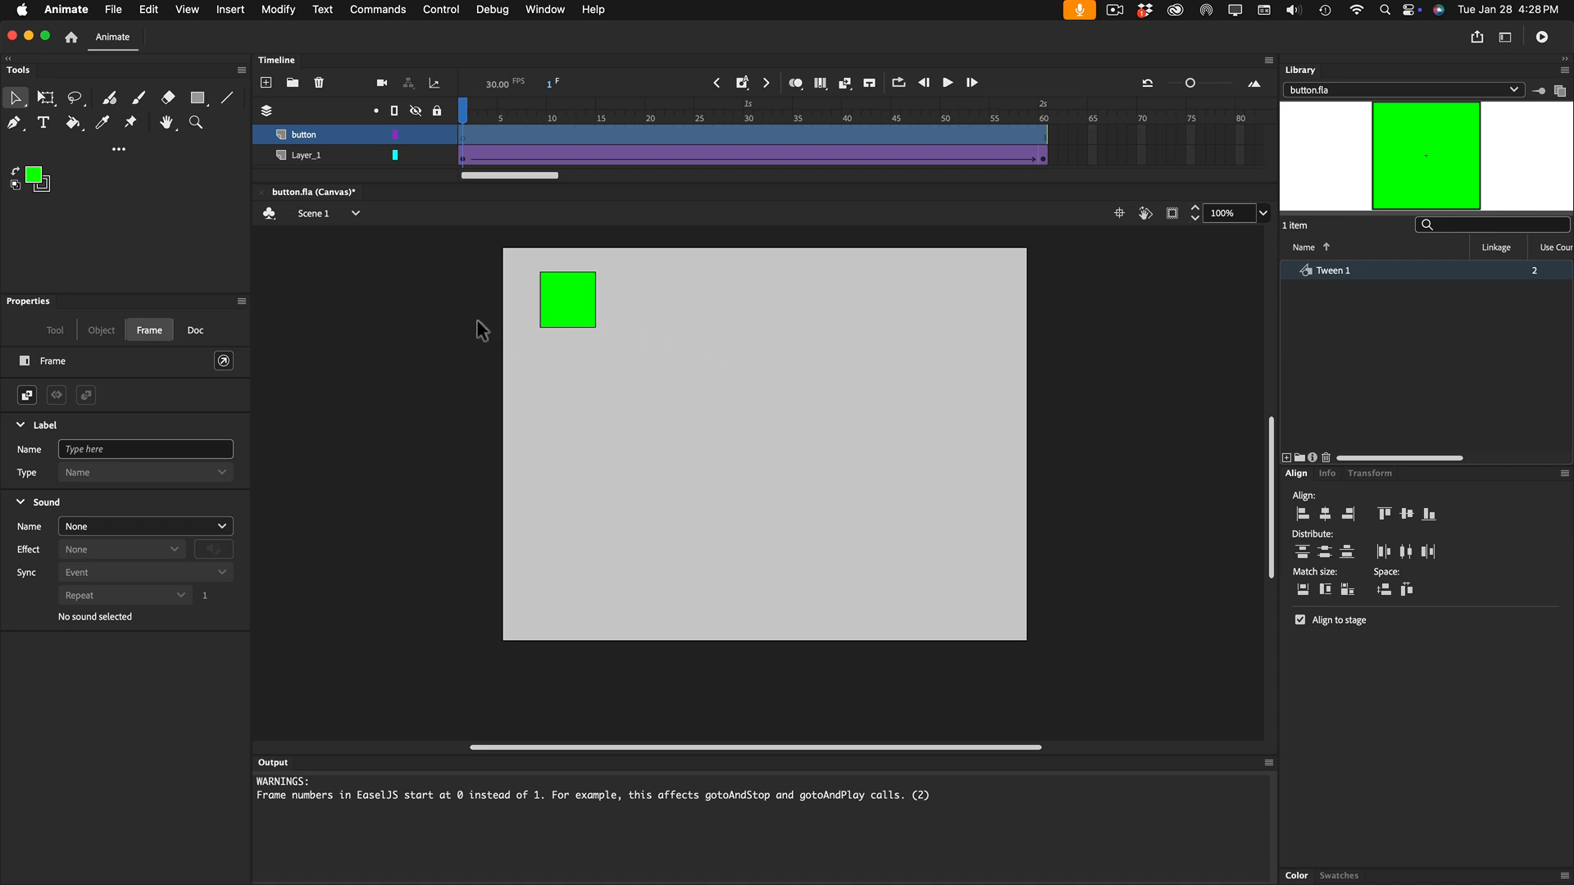
Draw a green circle about 57 px wide in the lower middle of the stage with the Oval Tool
left_click(198, 99)
left_click(198, 99)
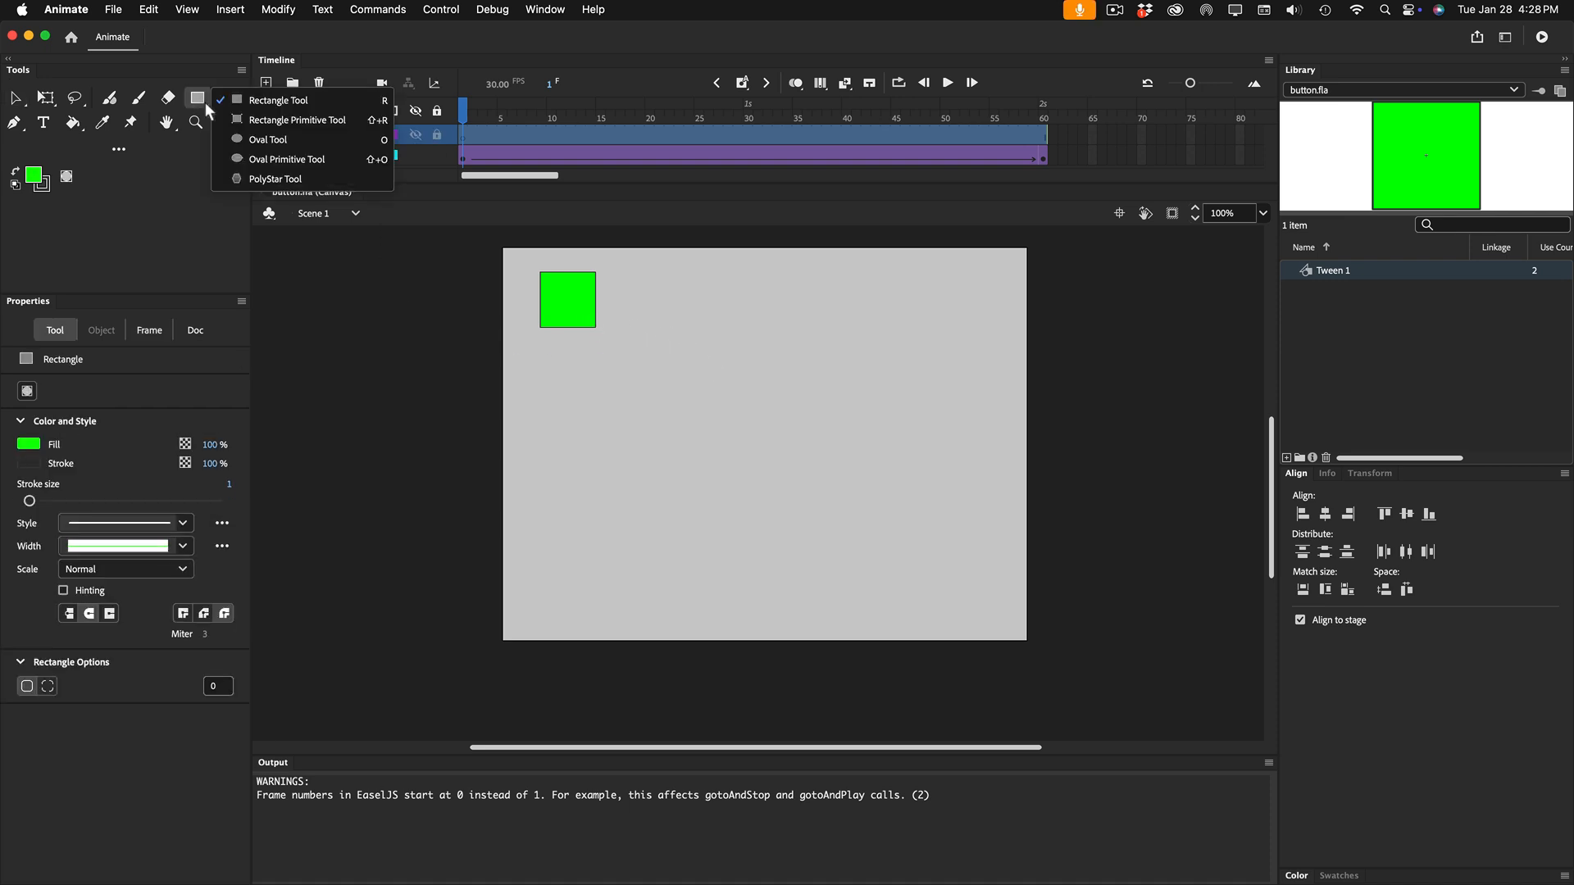
left_click(243, 136)
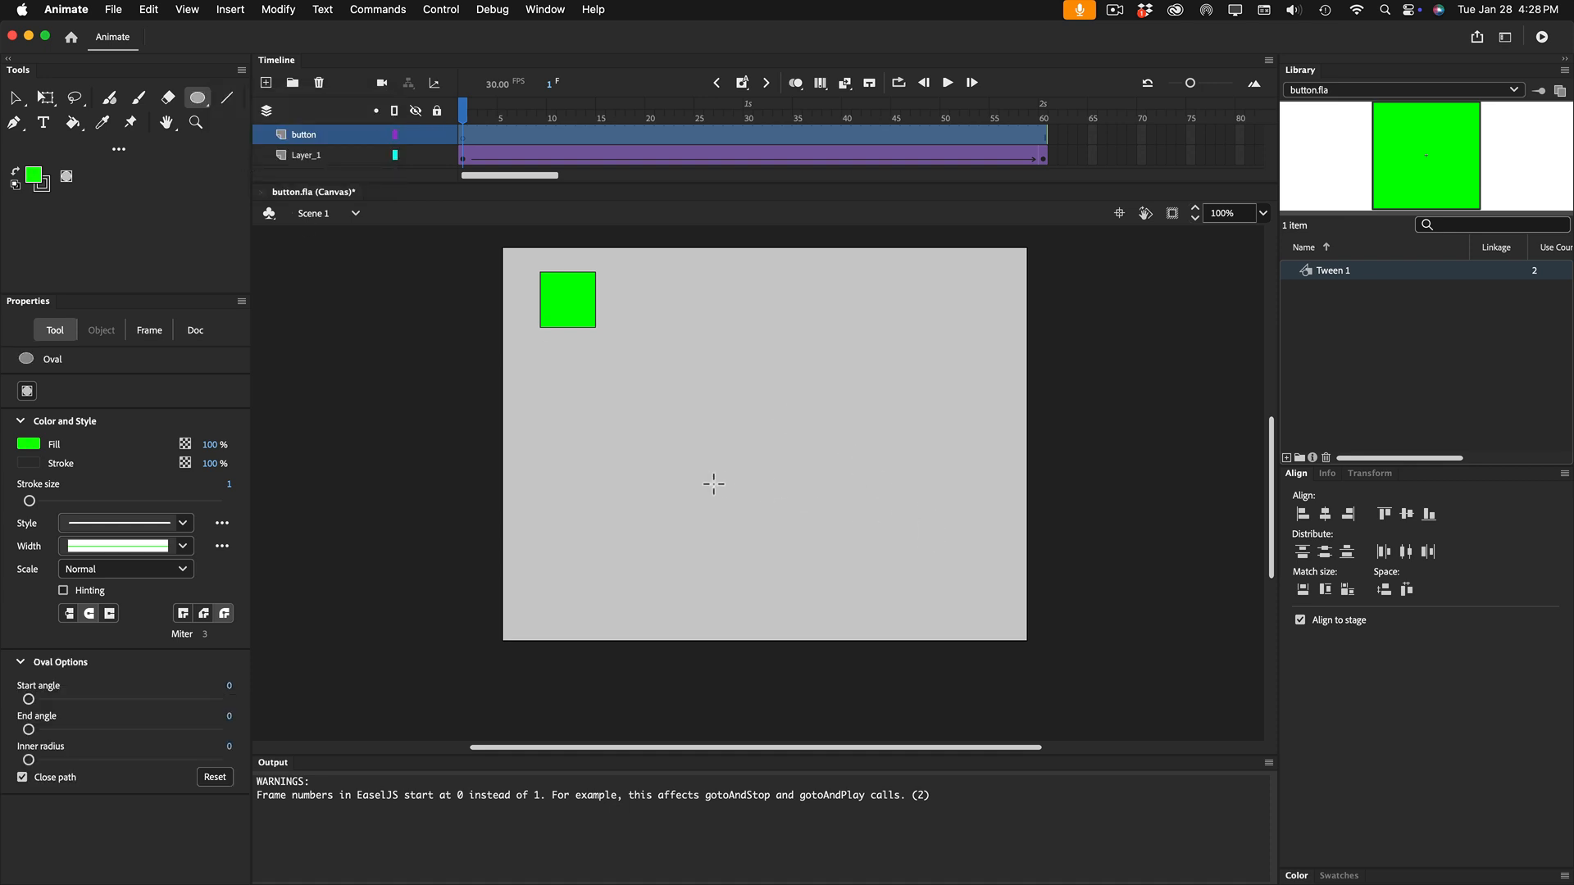
key("shift")
left_click_drag(731, 485, 778, 532)
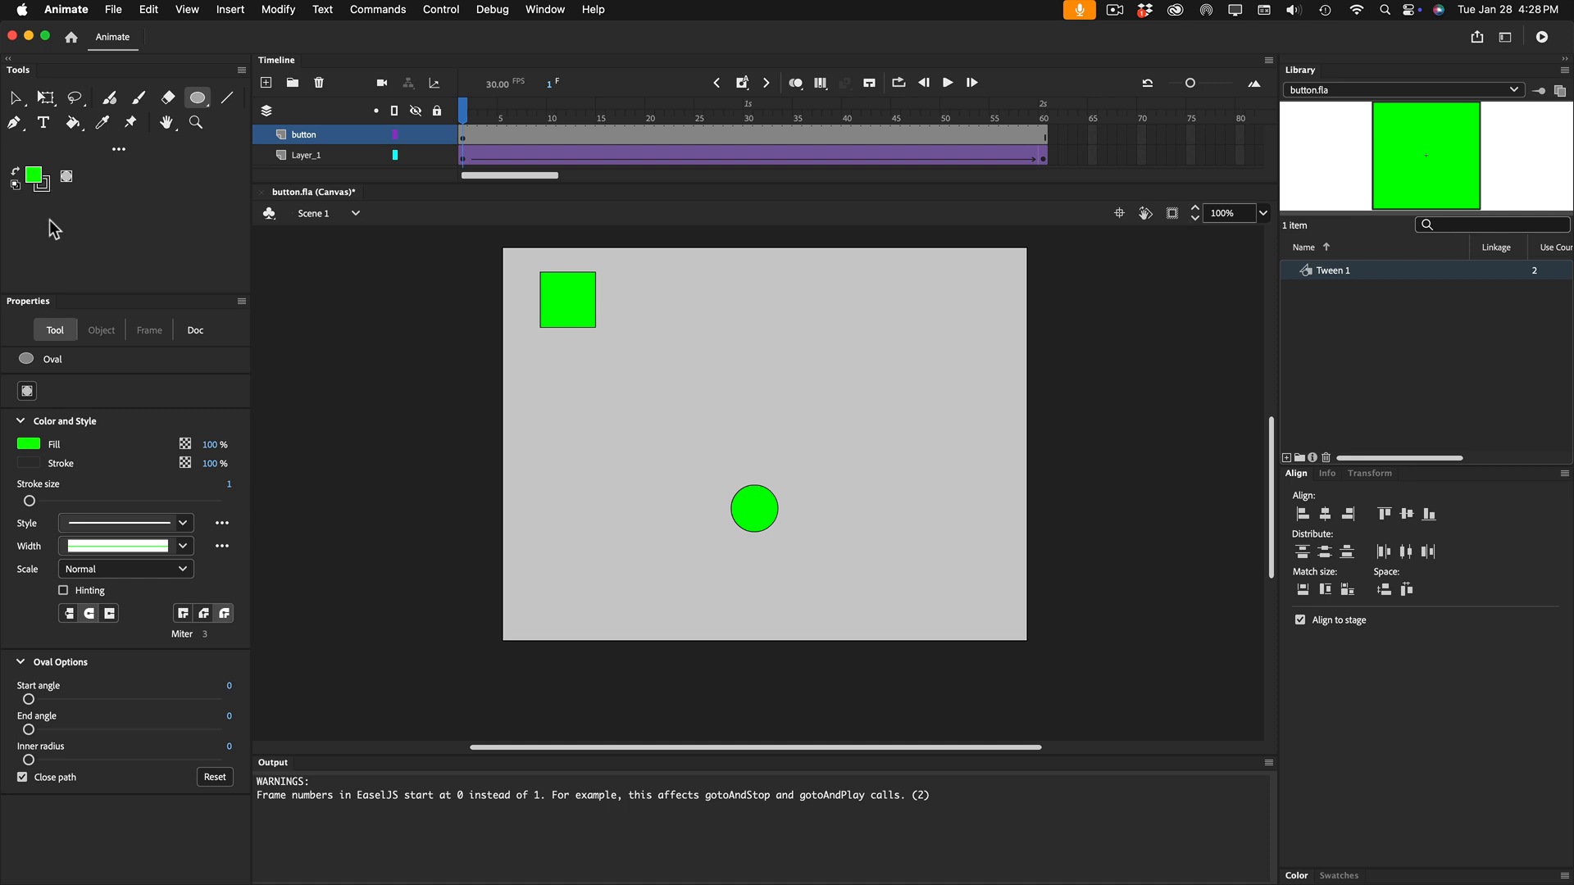
Select the whole circle, both fill and outline, and set its stroke size to 10
left_click_drag(29, 501, 36, 500)
key("a")
left_click_drag(697, 464, 813, 559)
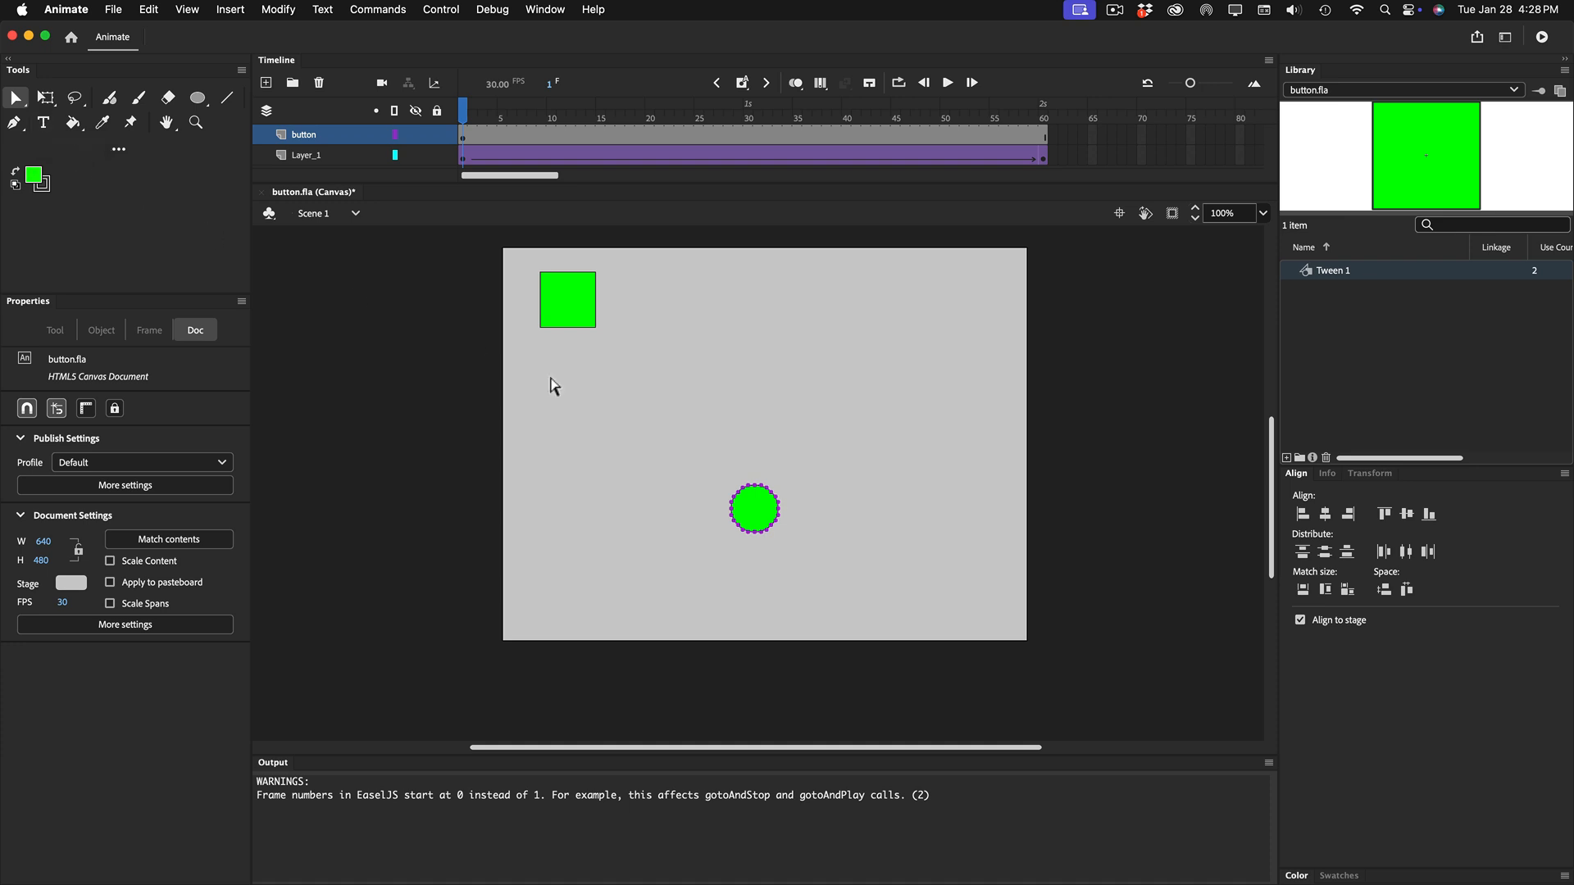
key("v")
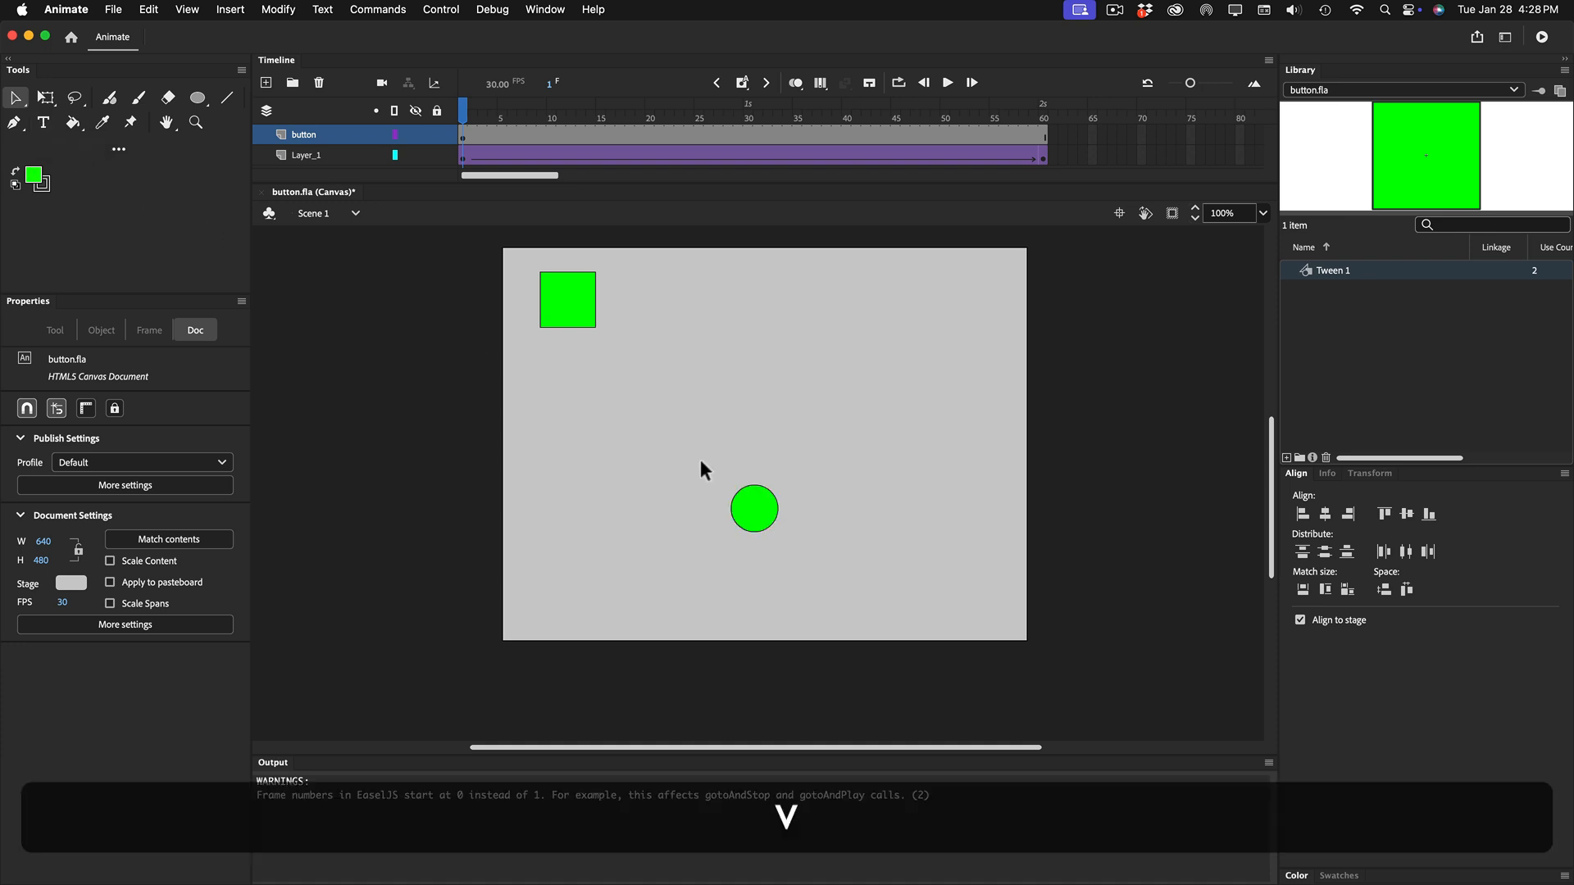
left_click_drag(700, 459, 803, 549)
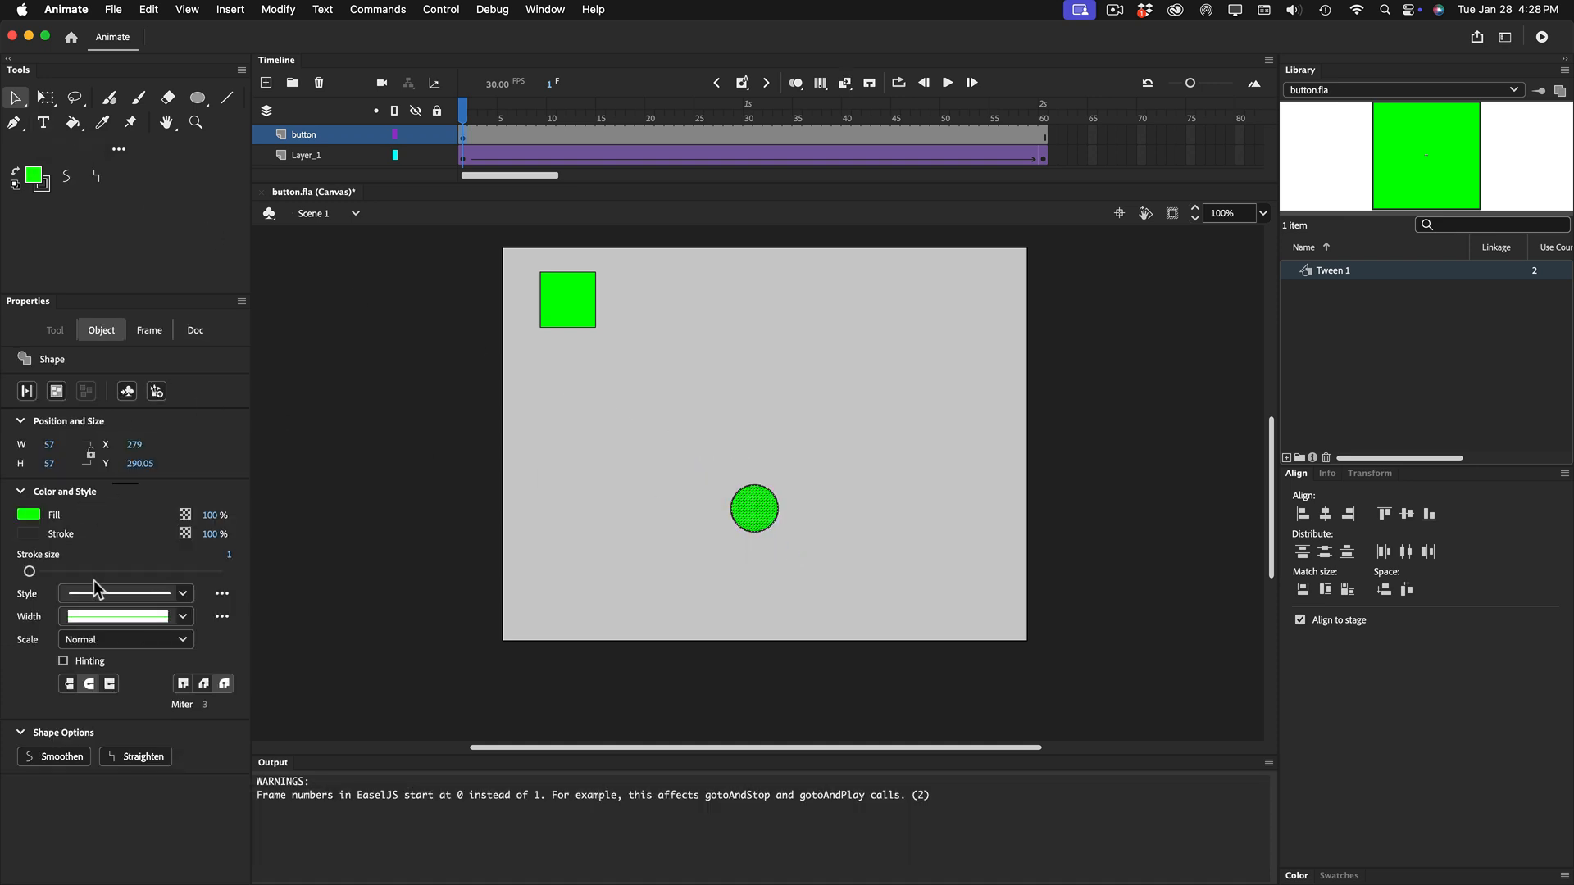
left_click_drag(29, 572, 39, 572)
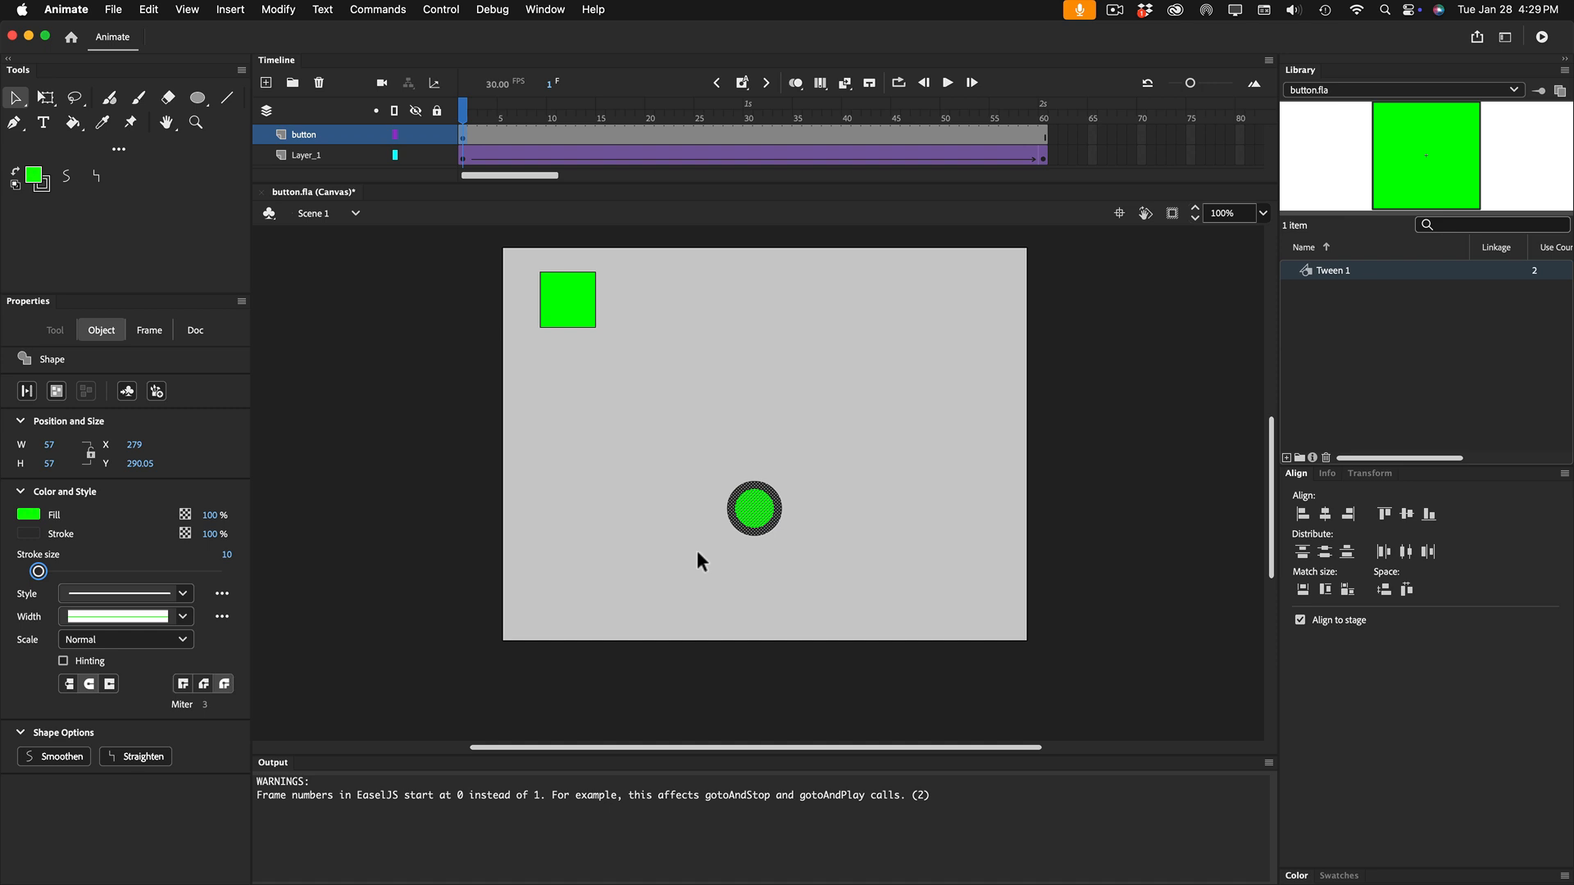
Convert the selected circle to a symbol of type Button named Button
left_click(278, 10)
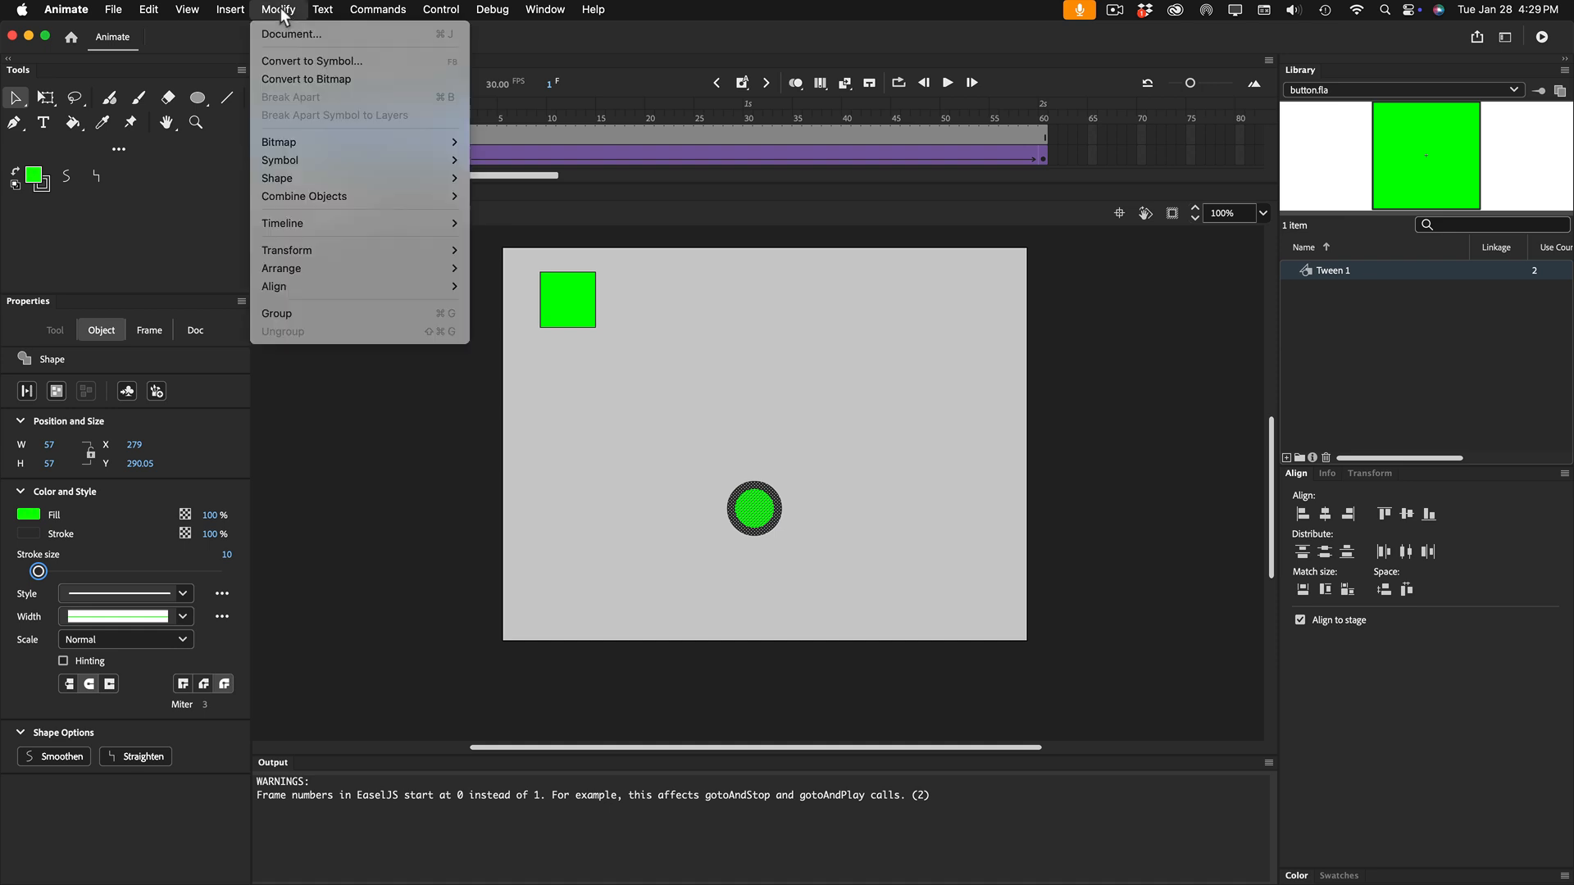
left_click(323, 65)
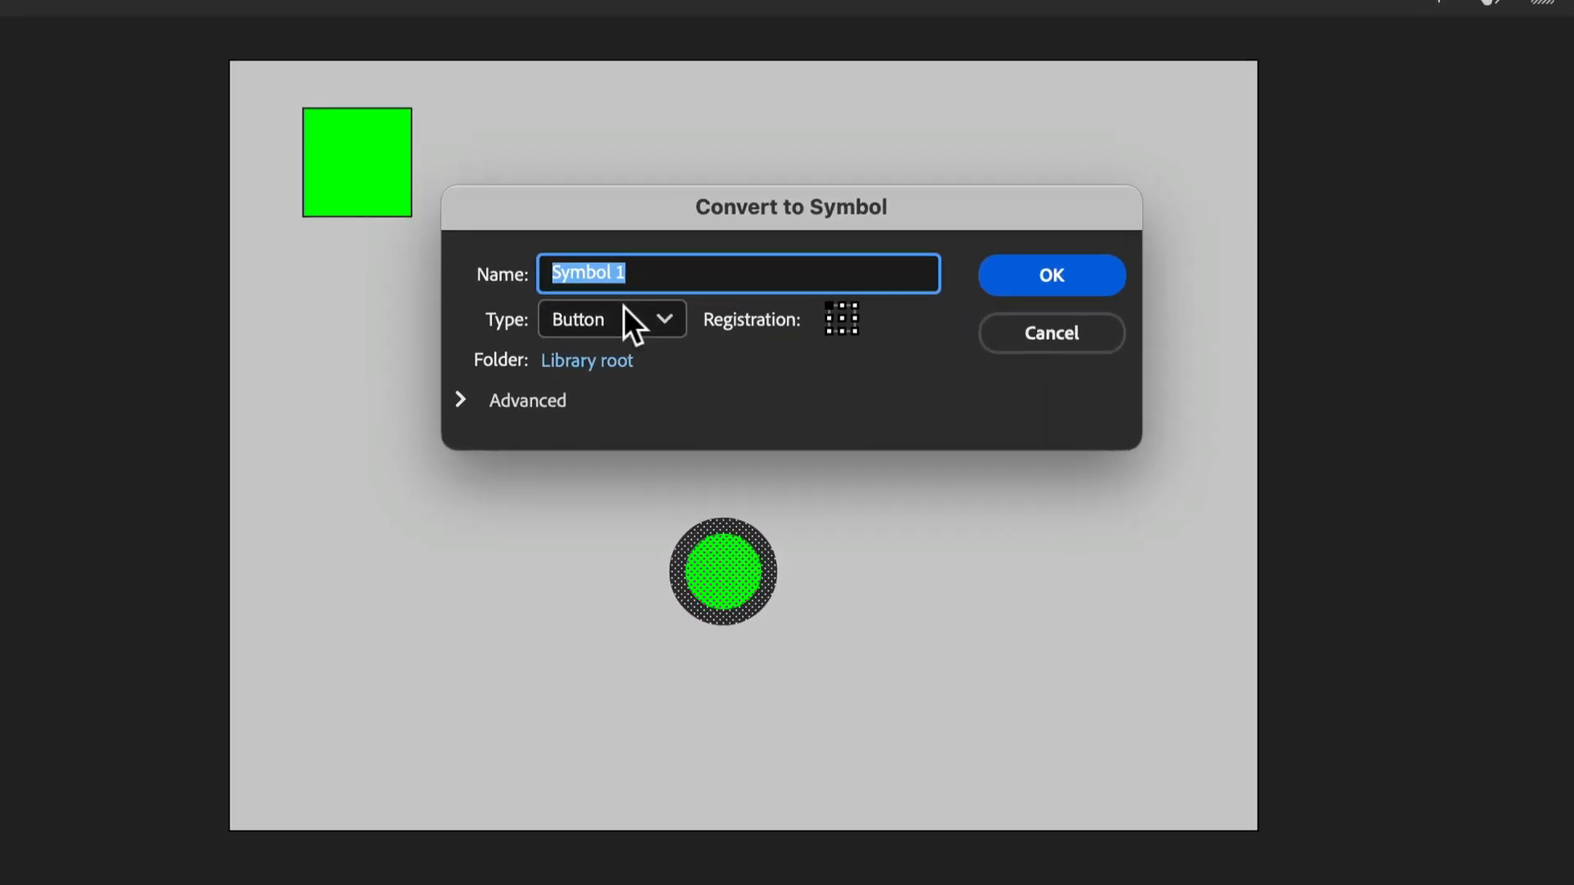
left_click(682, 338)
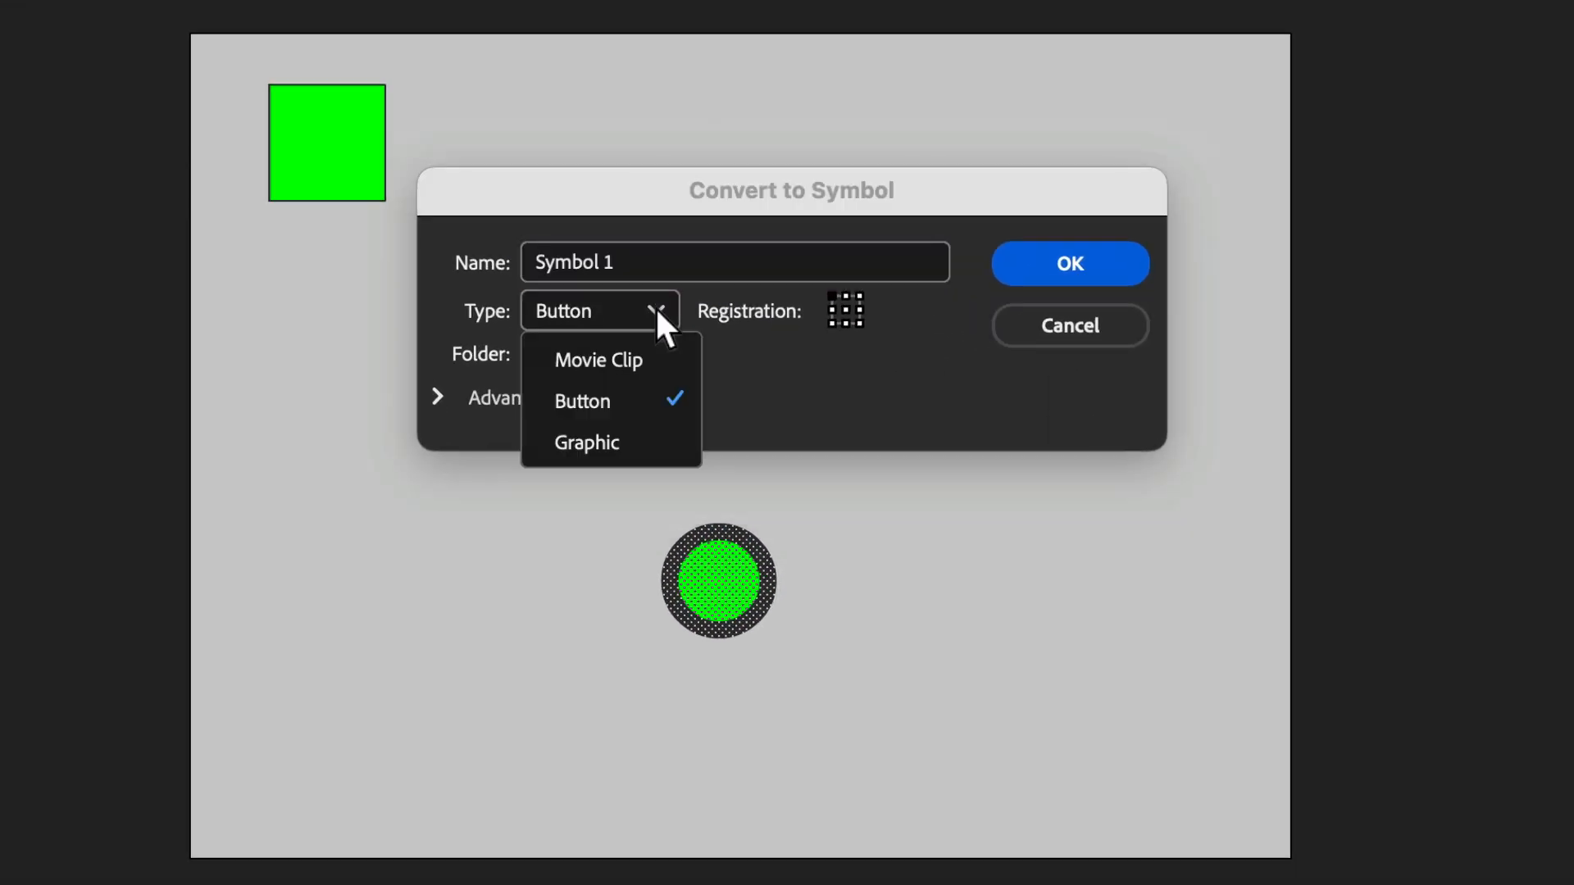
left_click(614, 394)
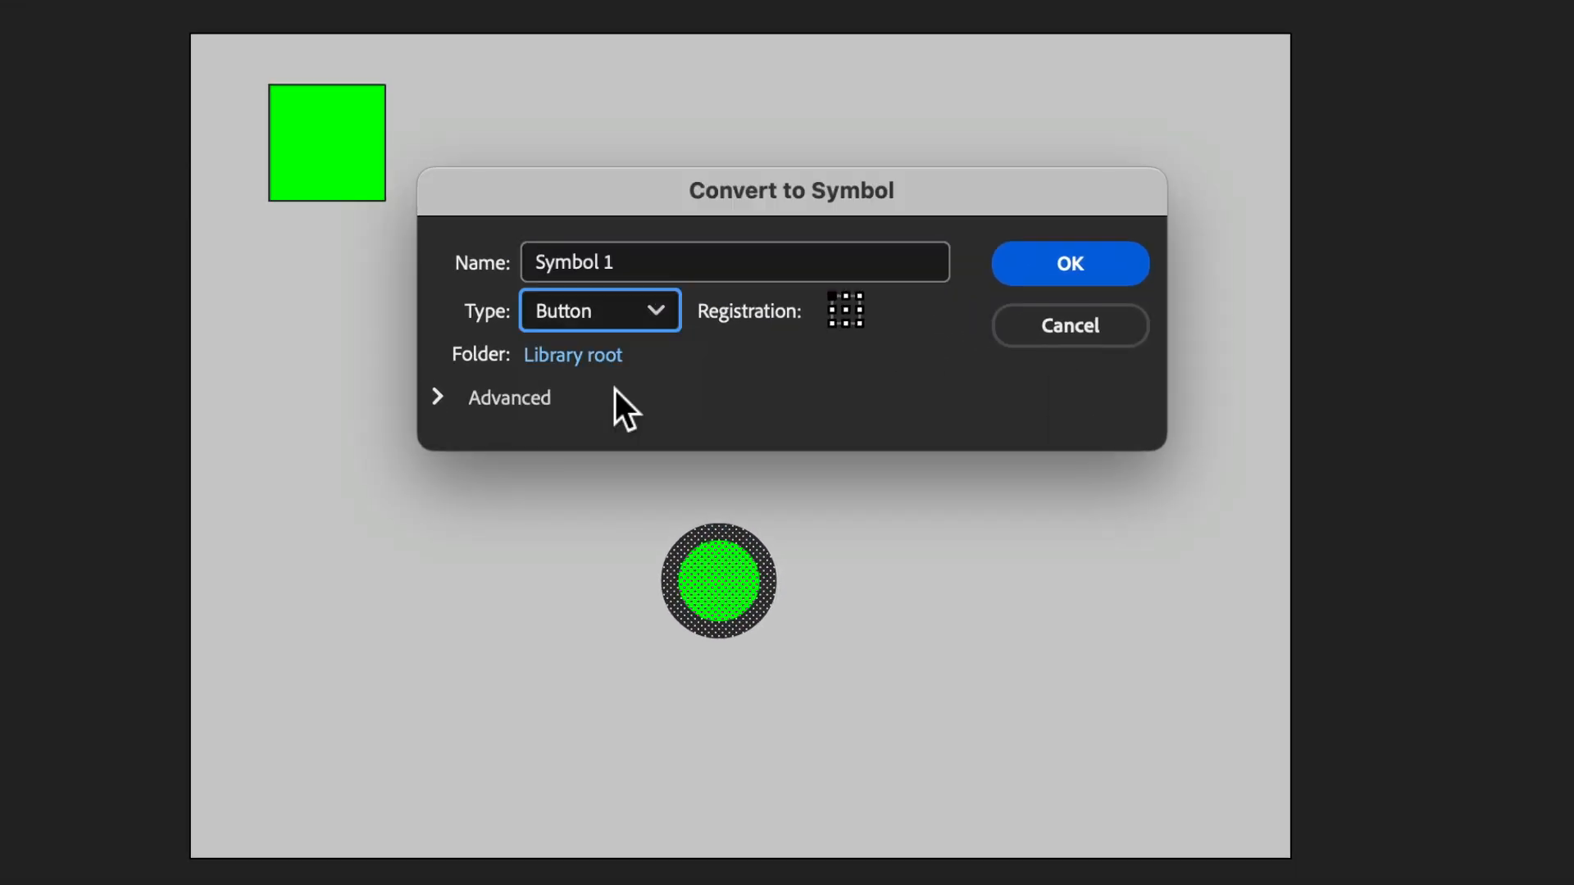
left_click_drag(618, 260, 461, 258)
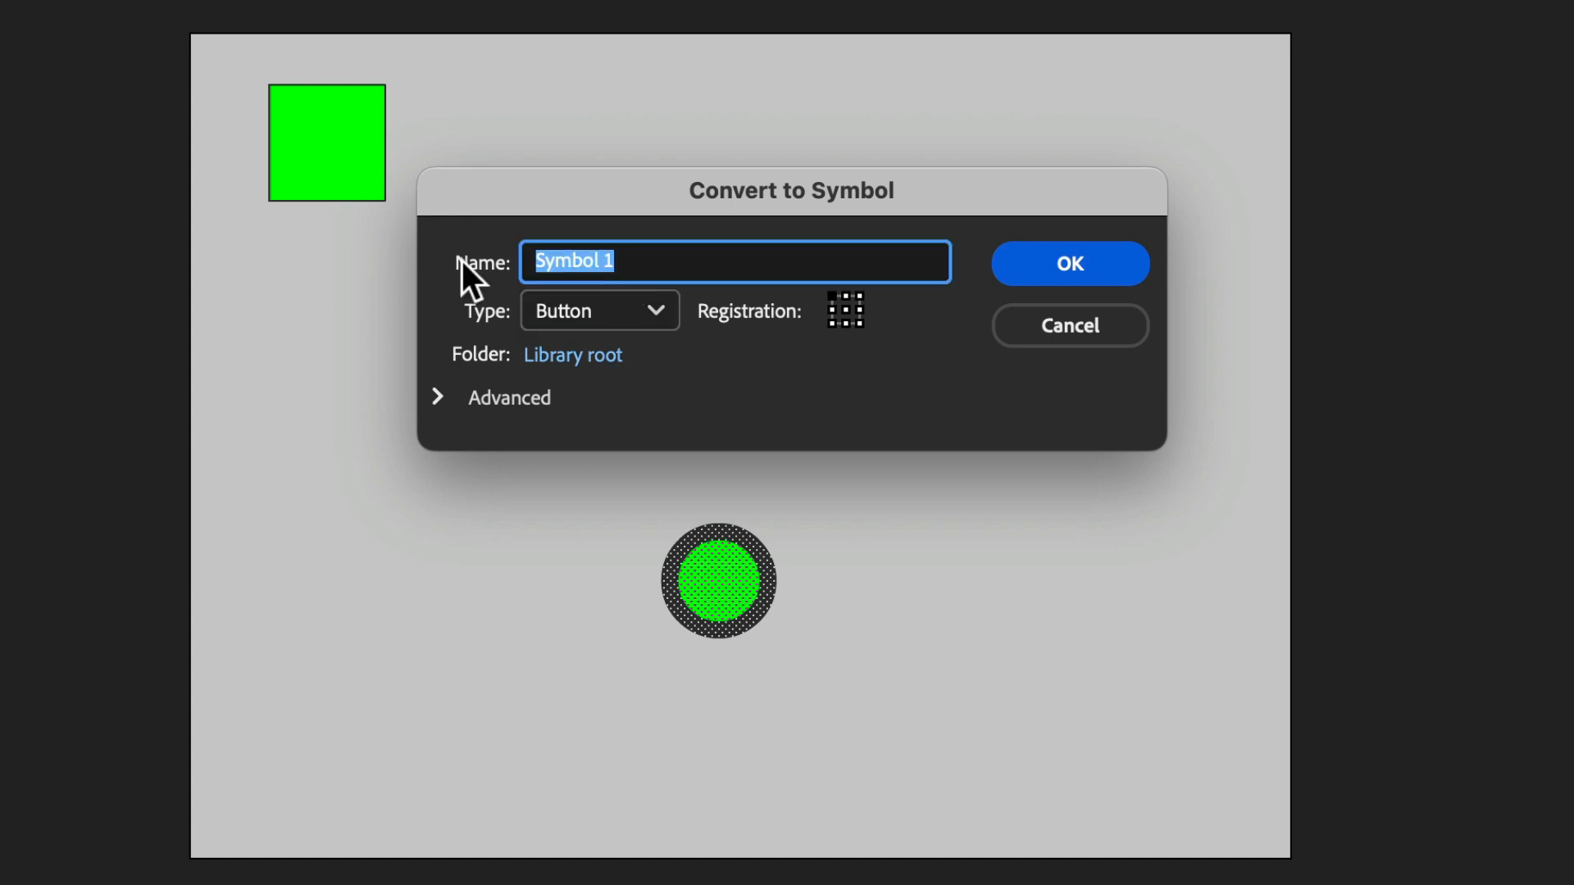
type("B")
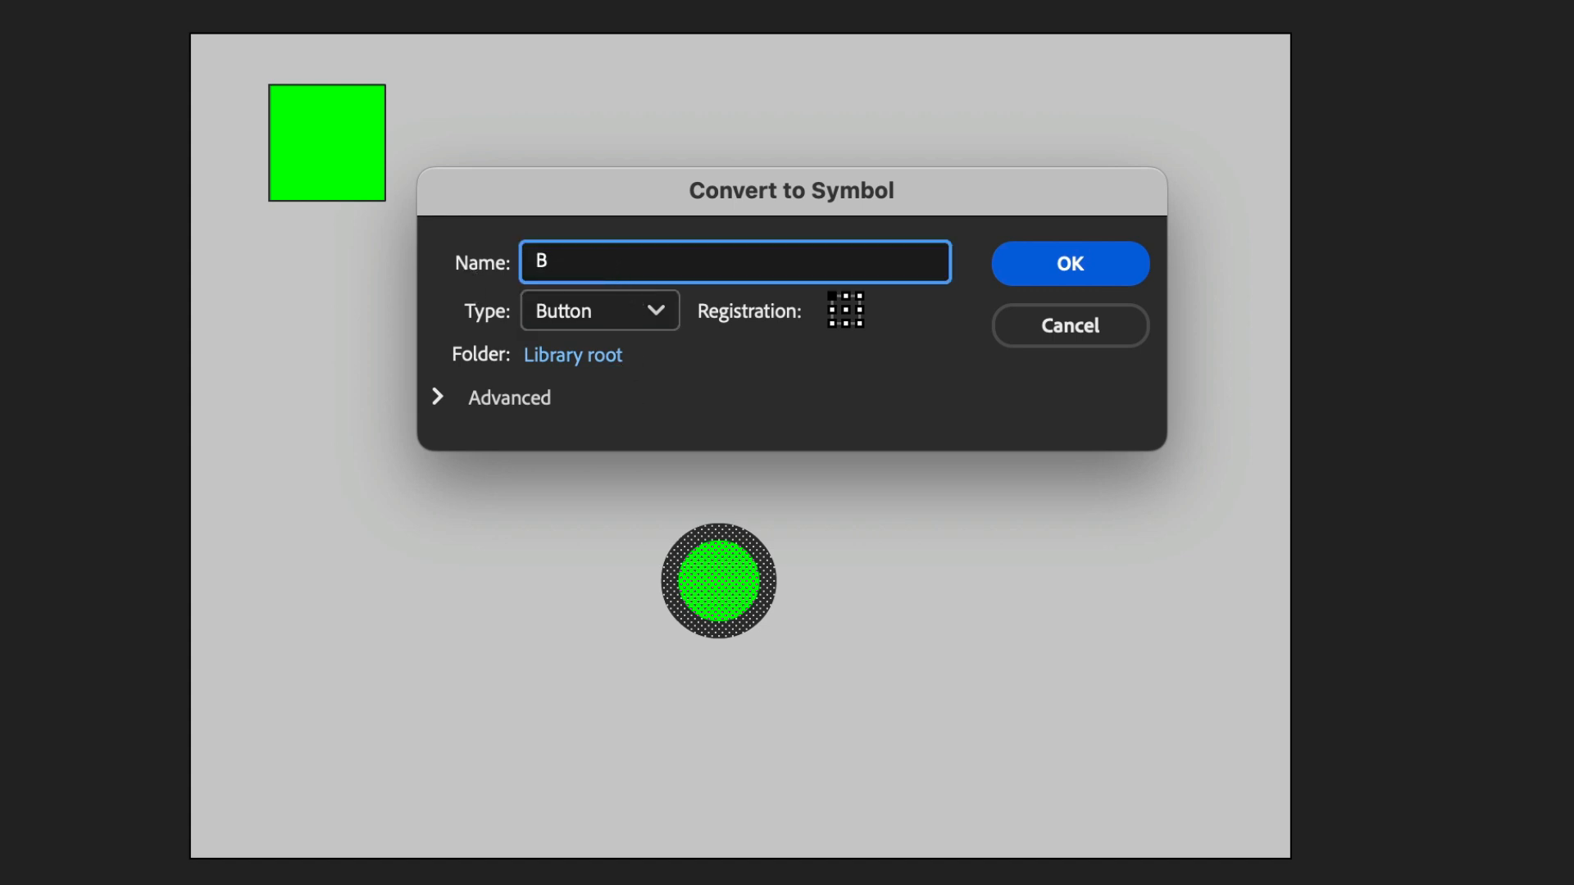
type("utton")
left_click(1066, 264)
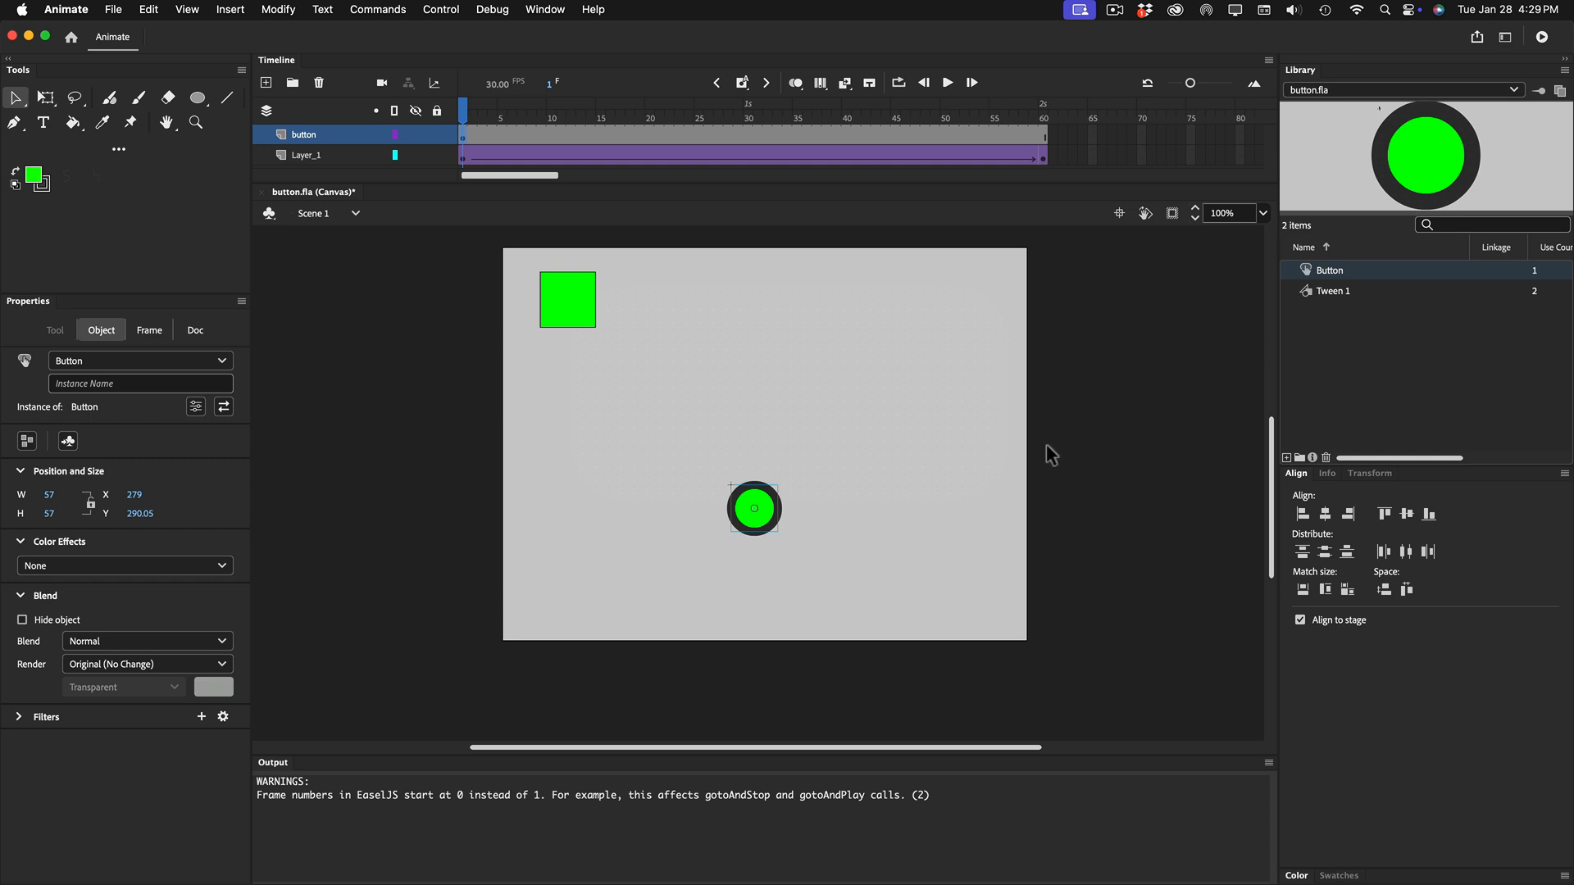
Examine the button symbol's state frames, and compare the object properties of the square and the button in Scene 1
double_click(769, 500)
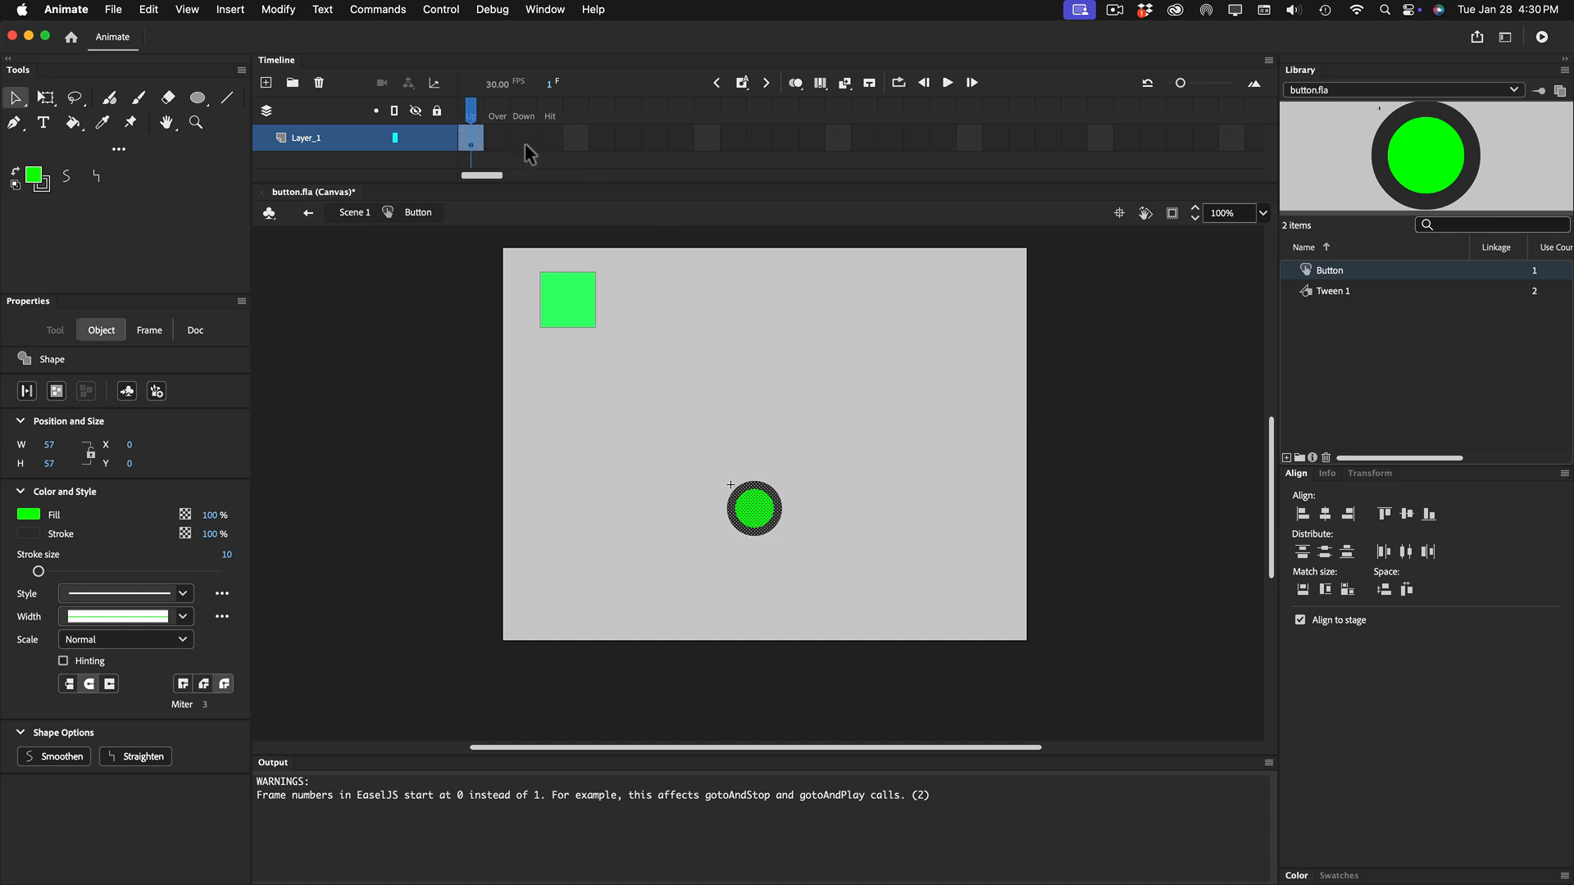
left_click(354, 213)
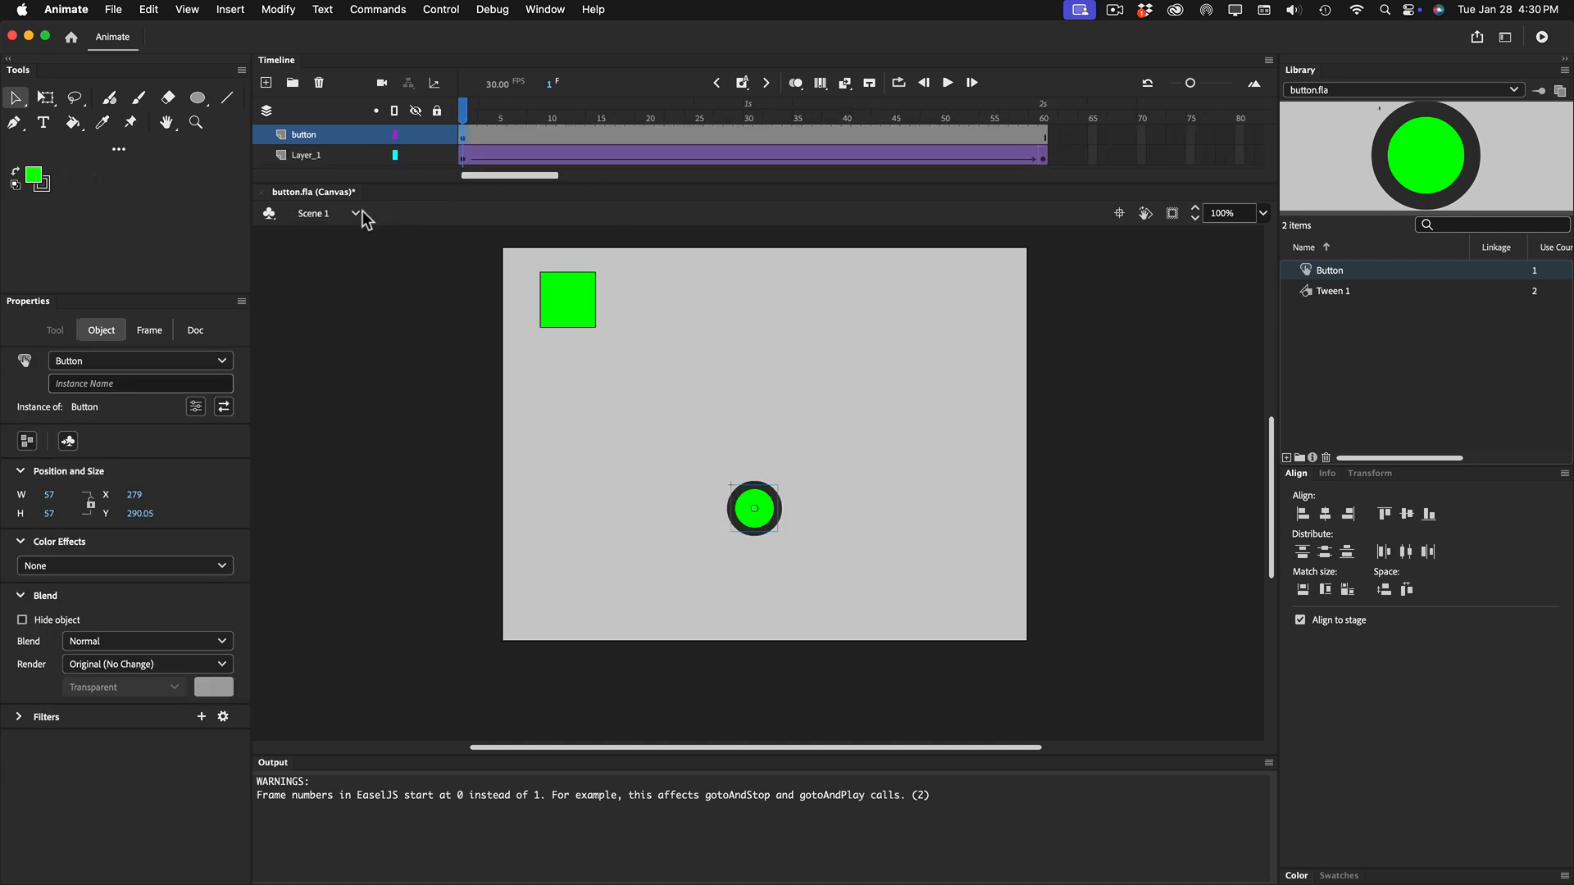
left_click(573, 305)
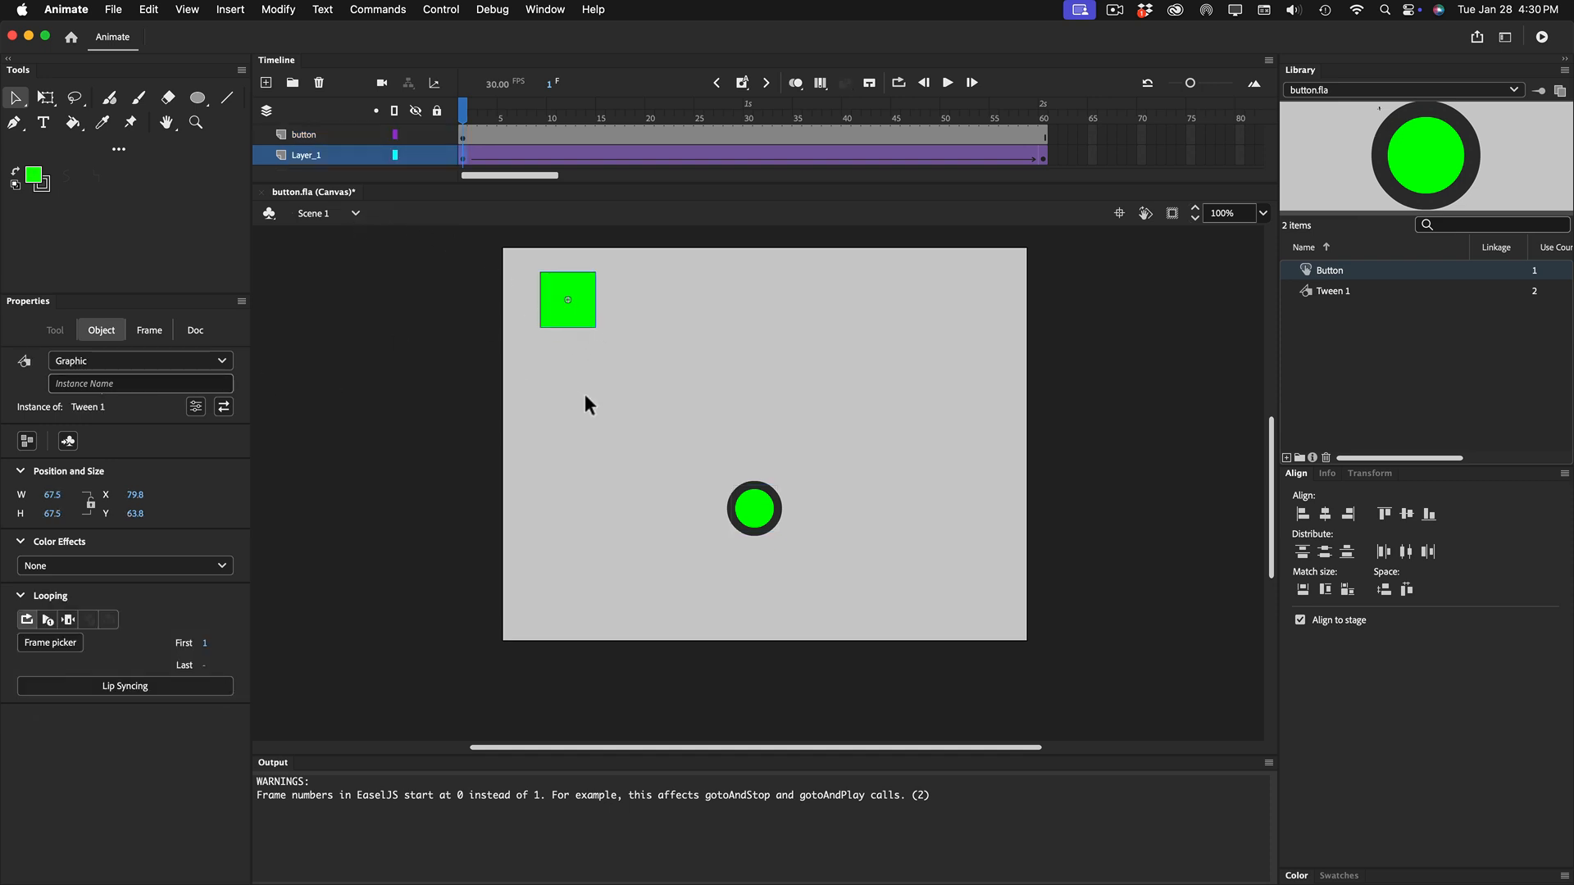
left_click(749, 510)
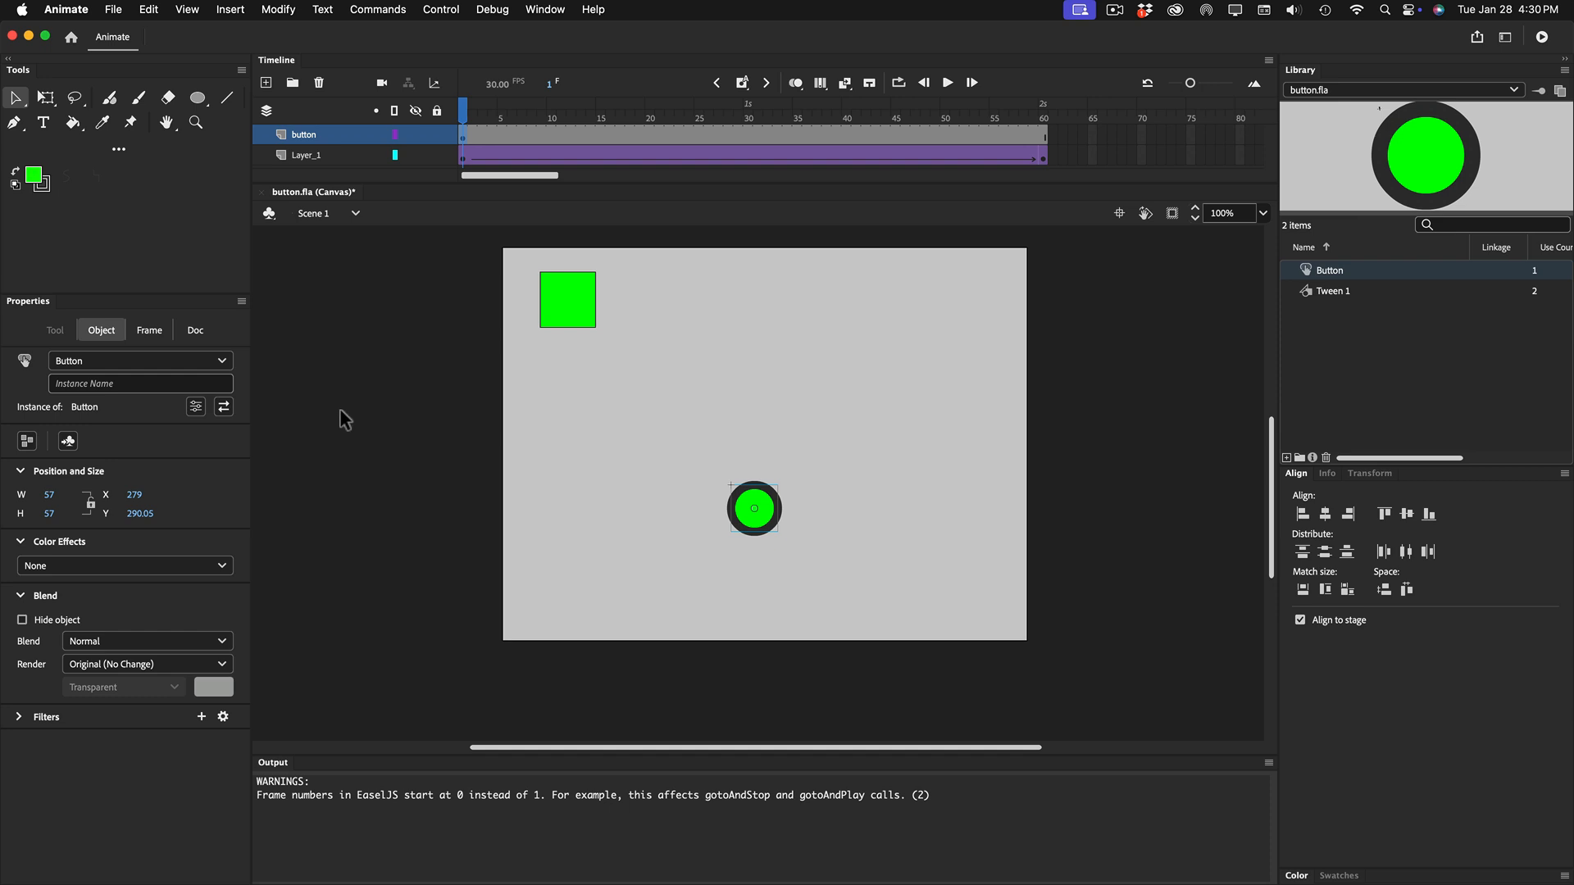
left_click(170, 383)
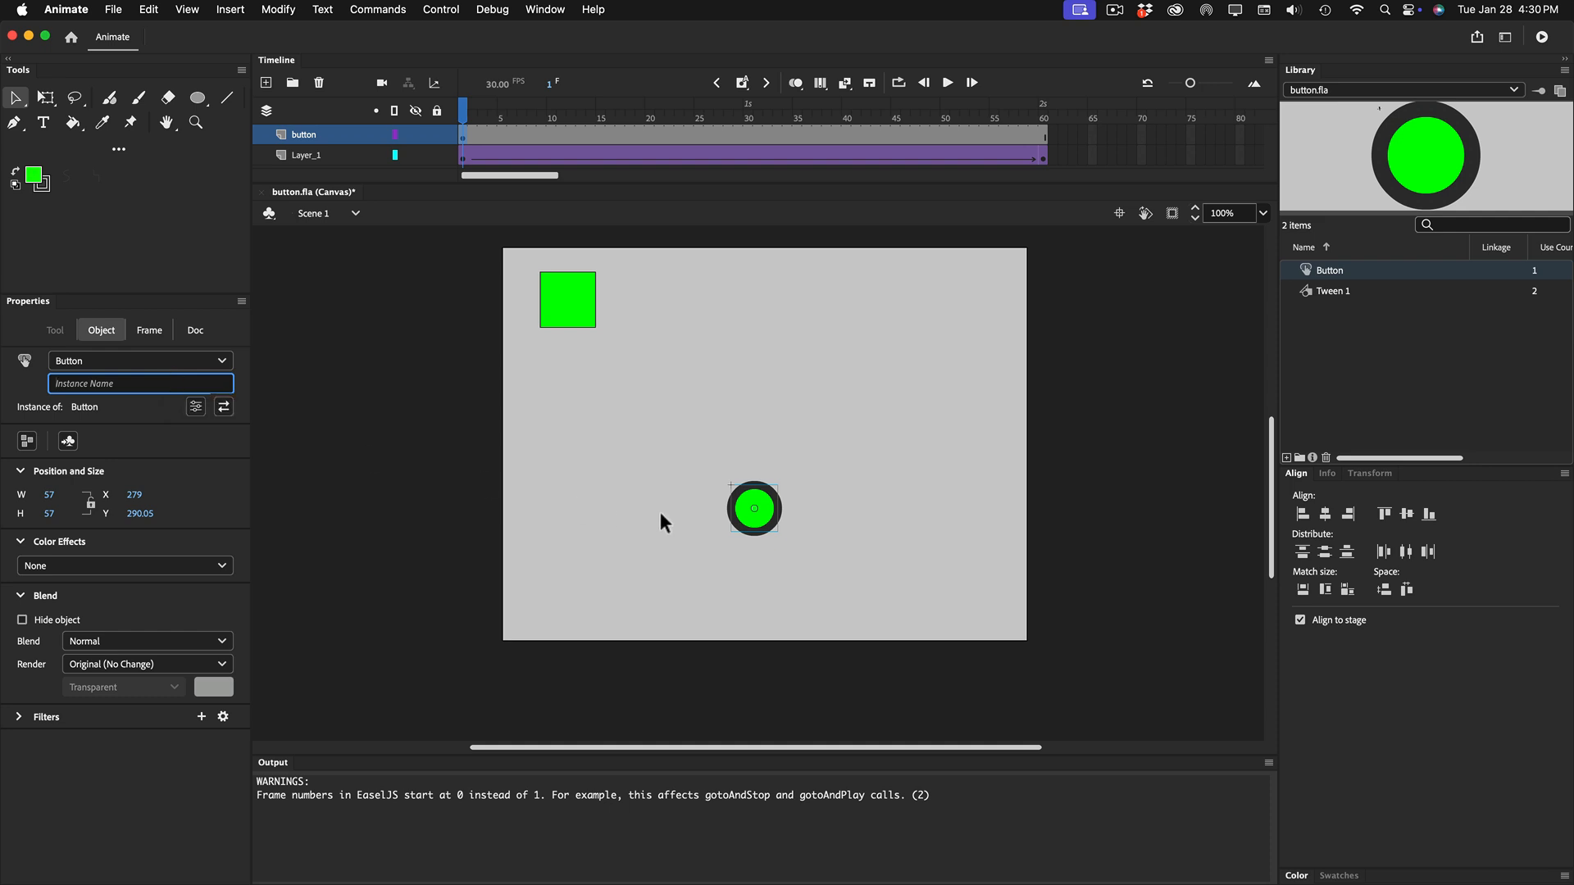
left_click_drag(666, 469, 823, 562)
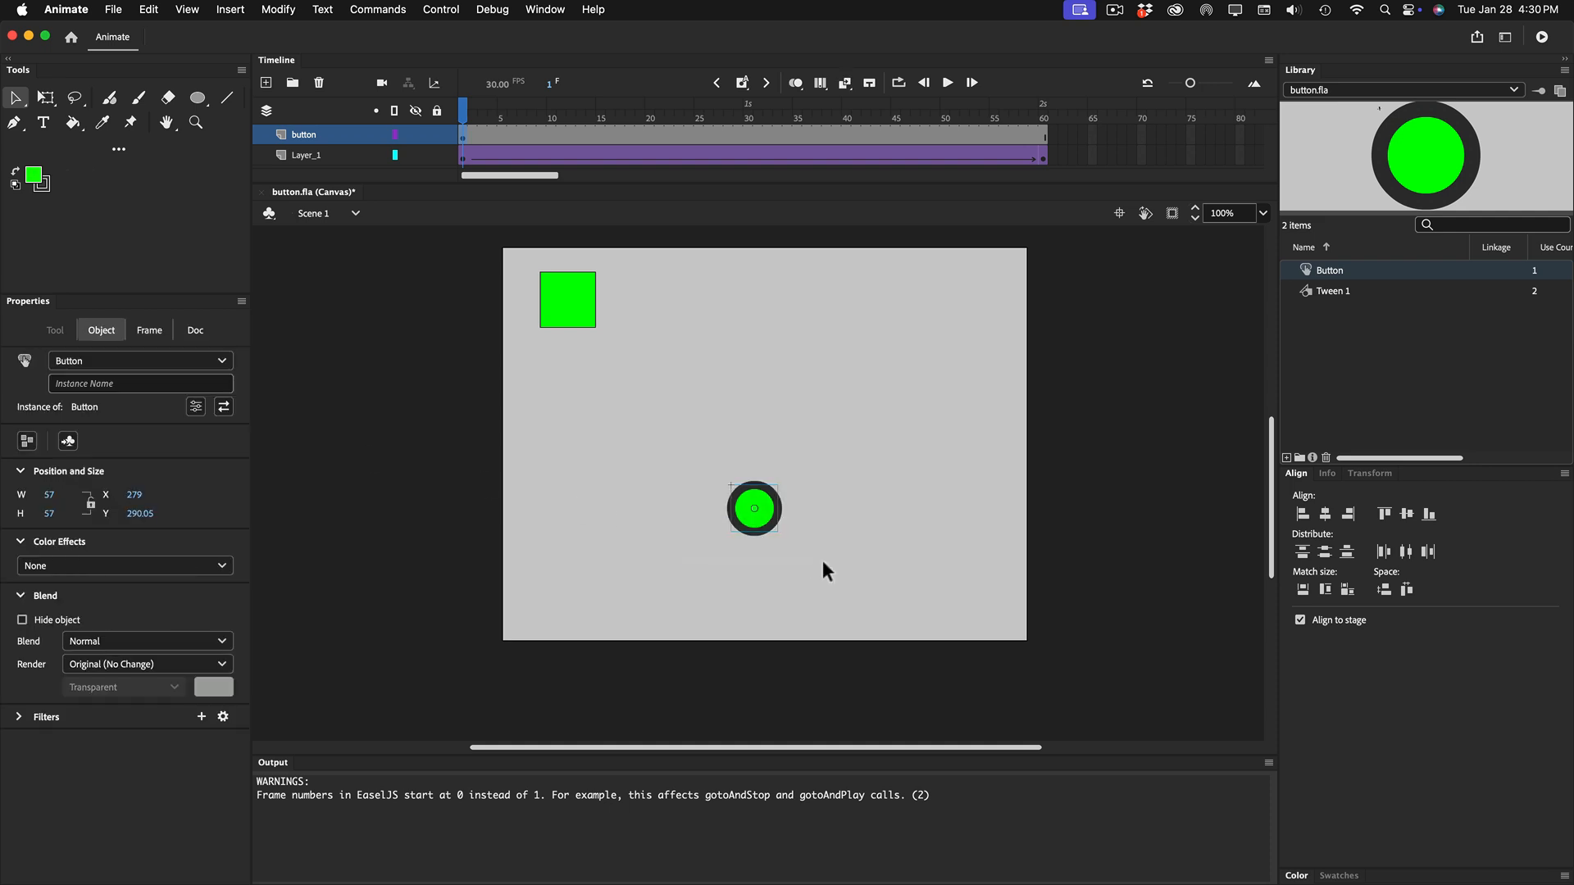
Open the Button symbol from the library for editing on its own, without the rest of the scene
double_click(766, 510)
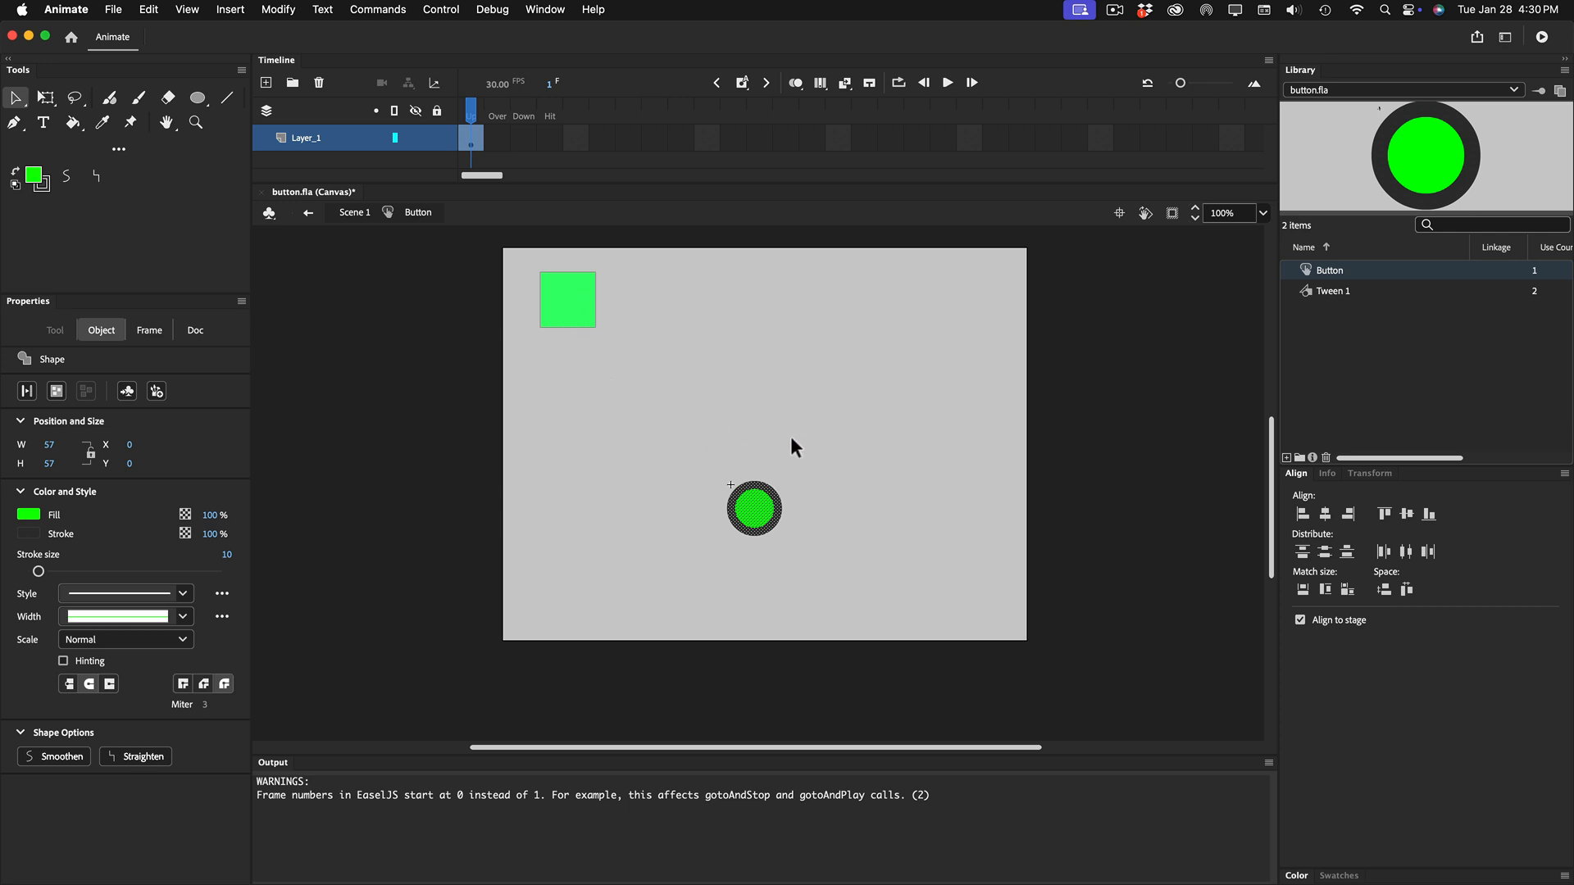
double_click(1306, 269)
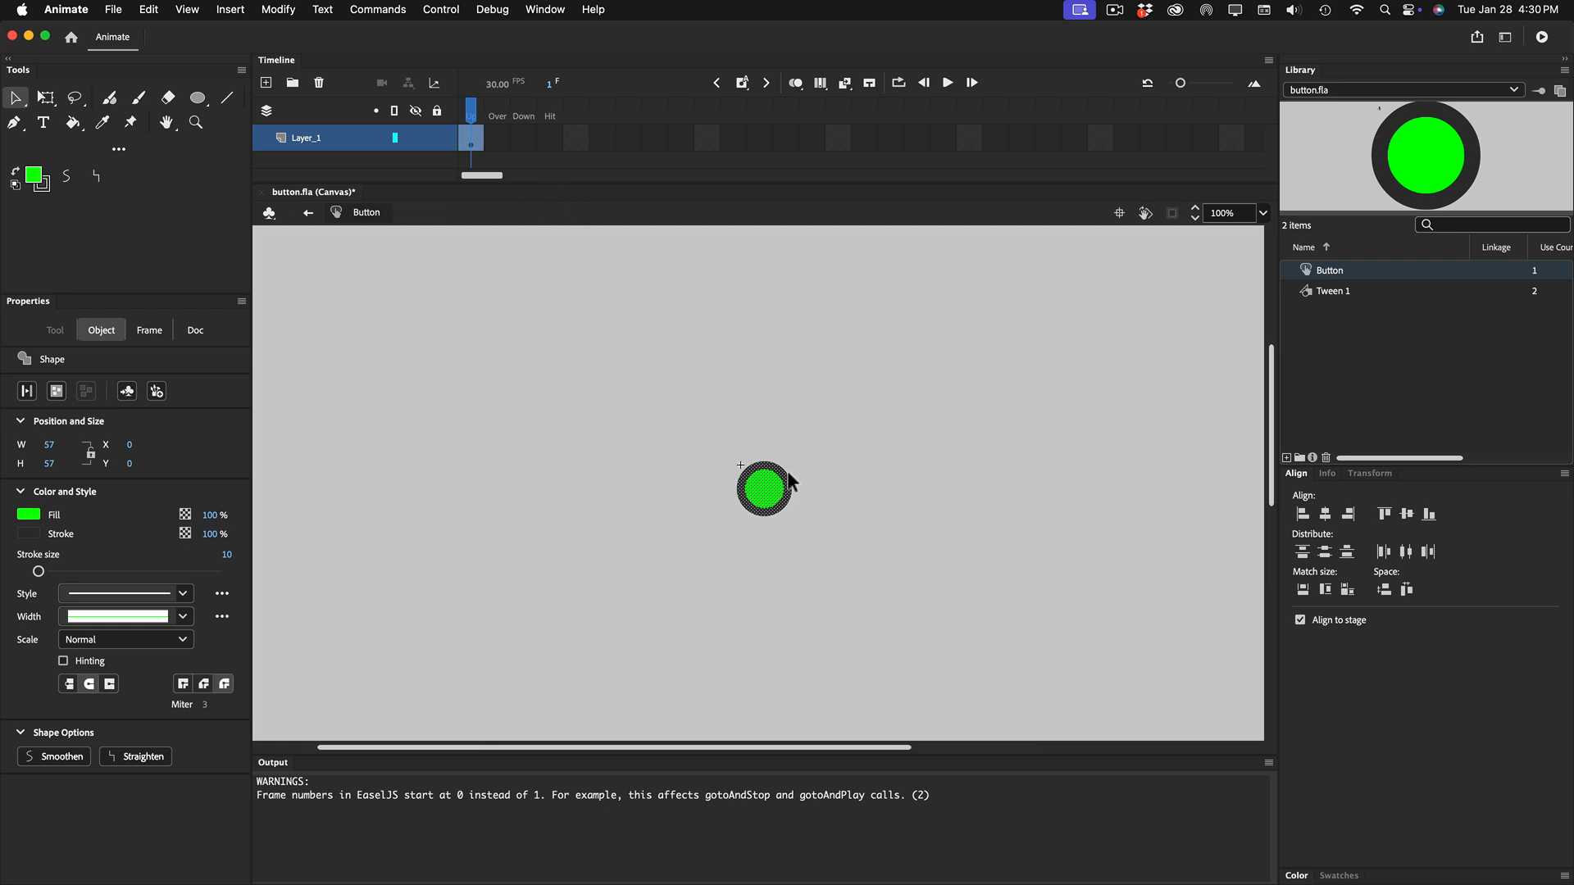
Try inserting a keyframe in the button's Over state, and undo the keyframe insertions
left_click(501, 141)
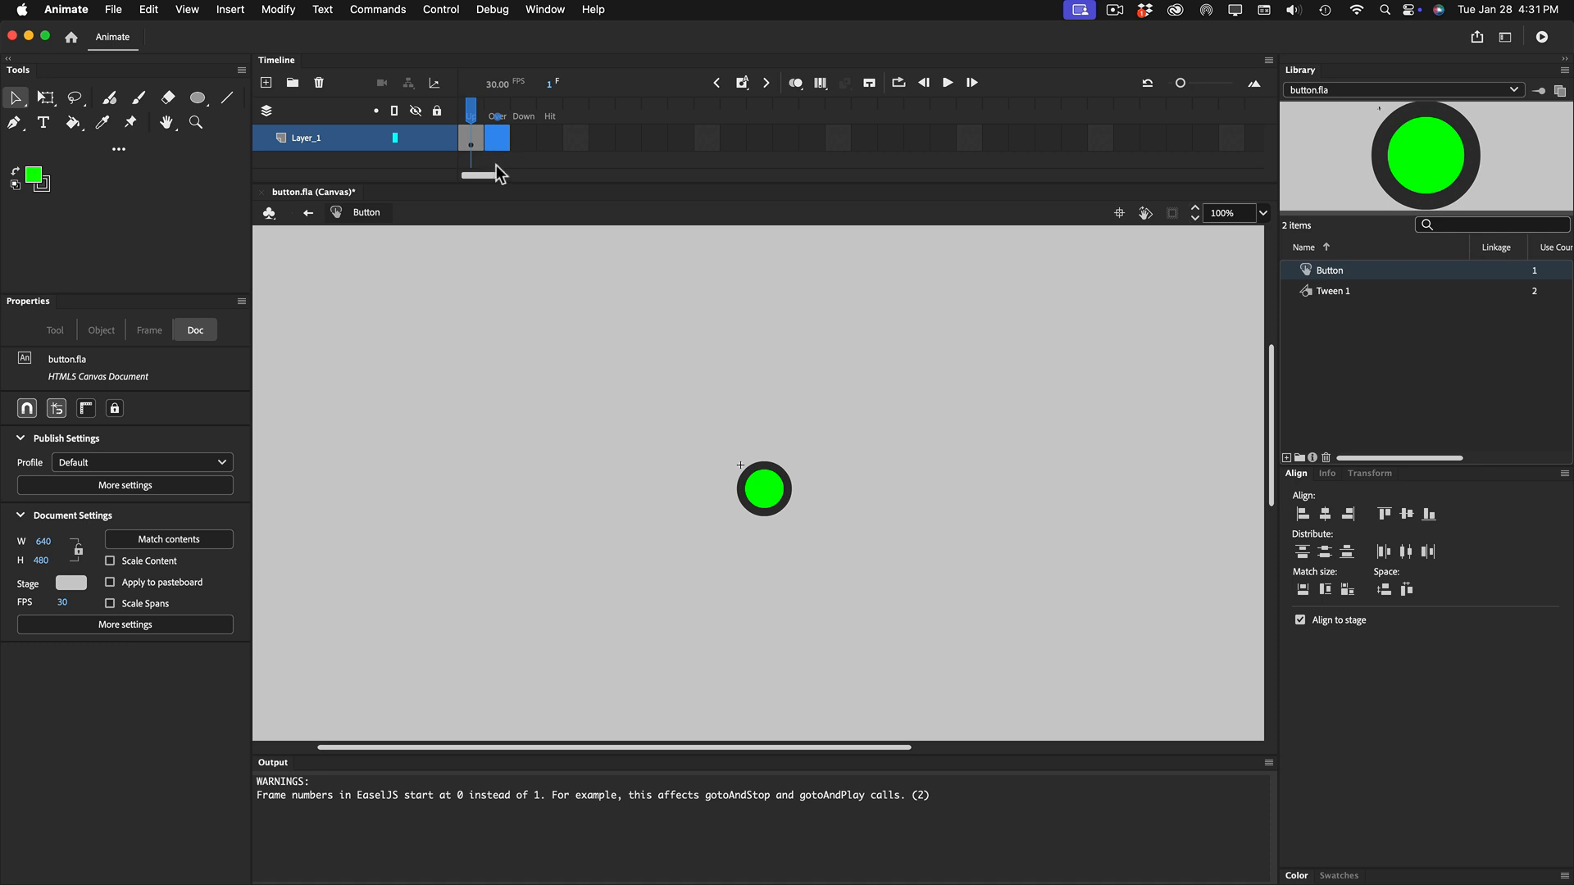
key("F6")
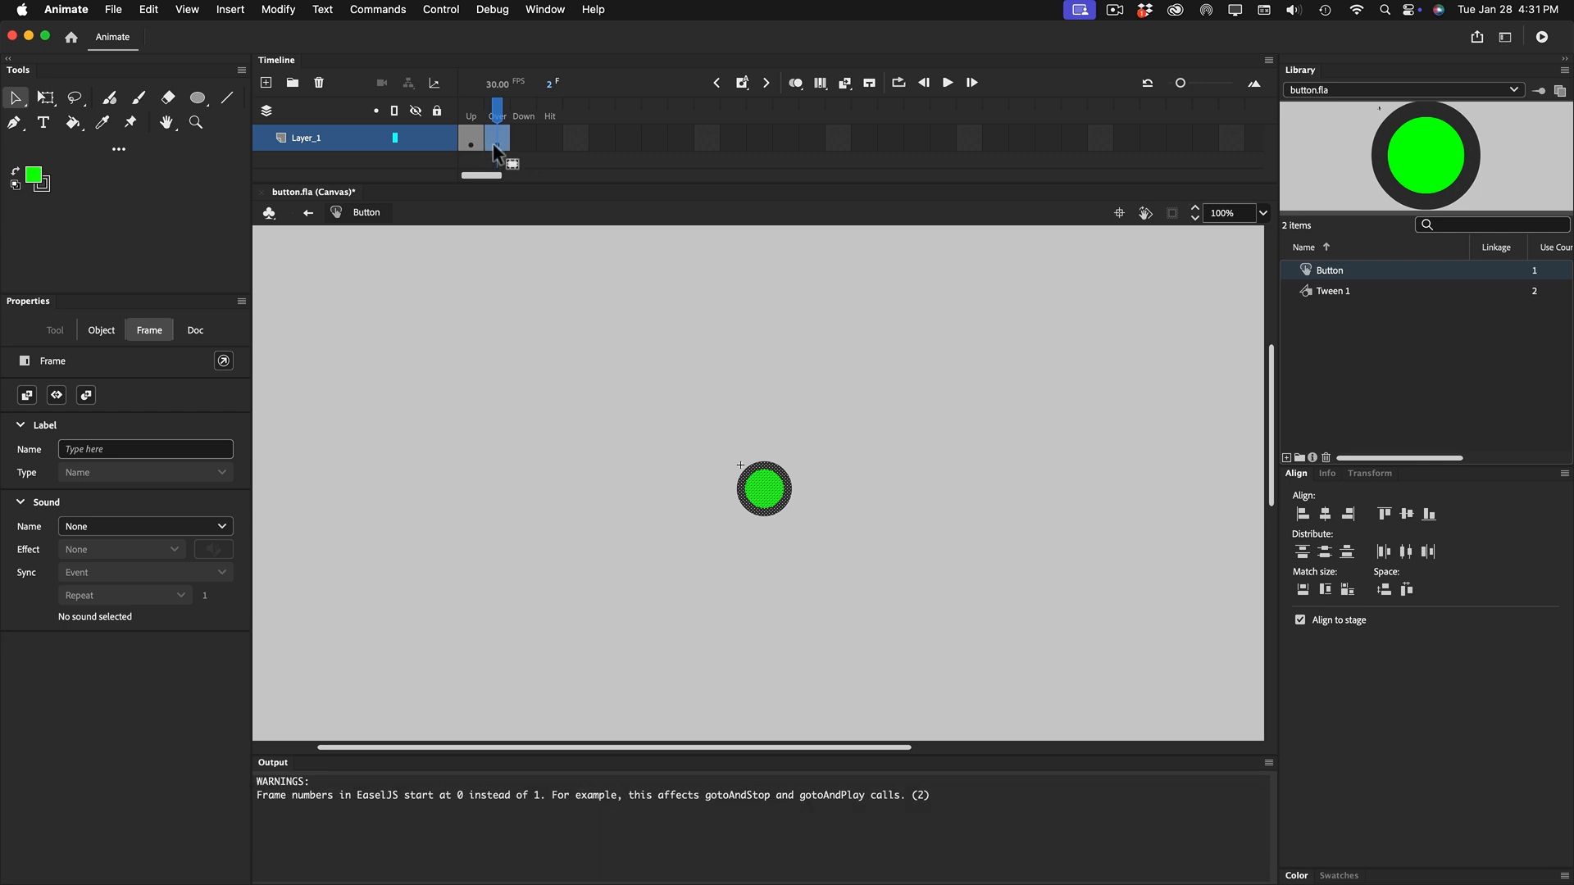
key("F6")
key("super+z")
key("super+z")
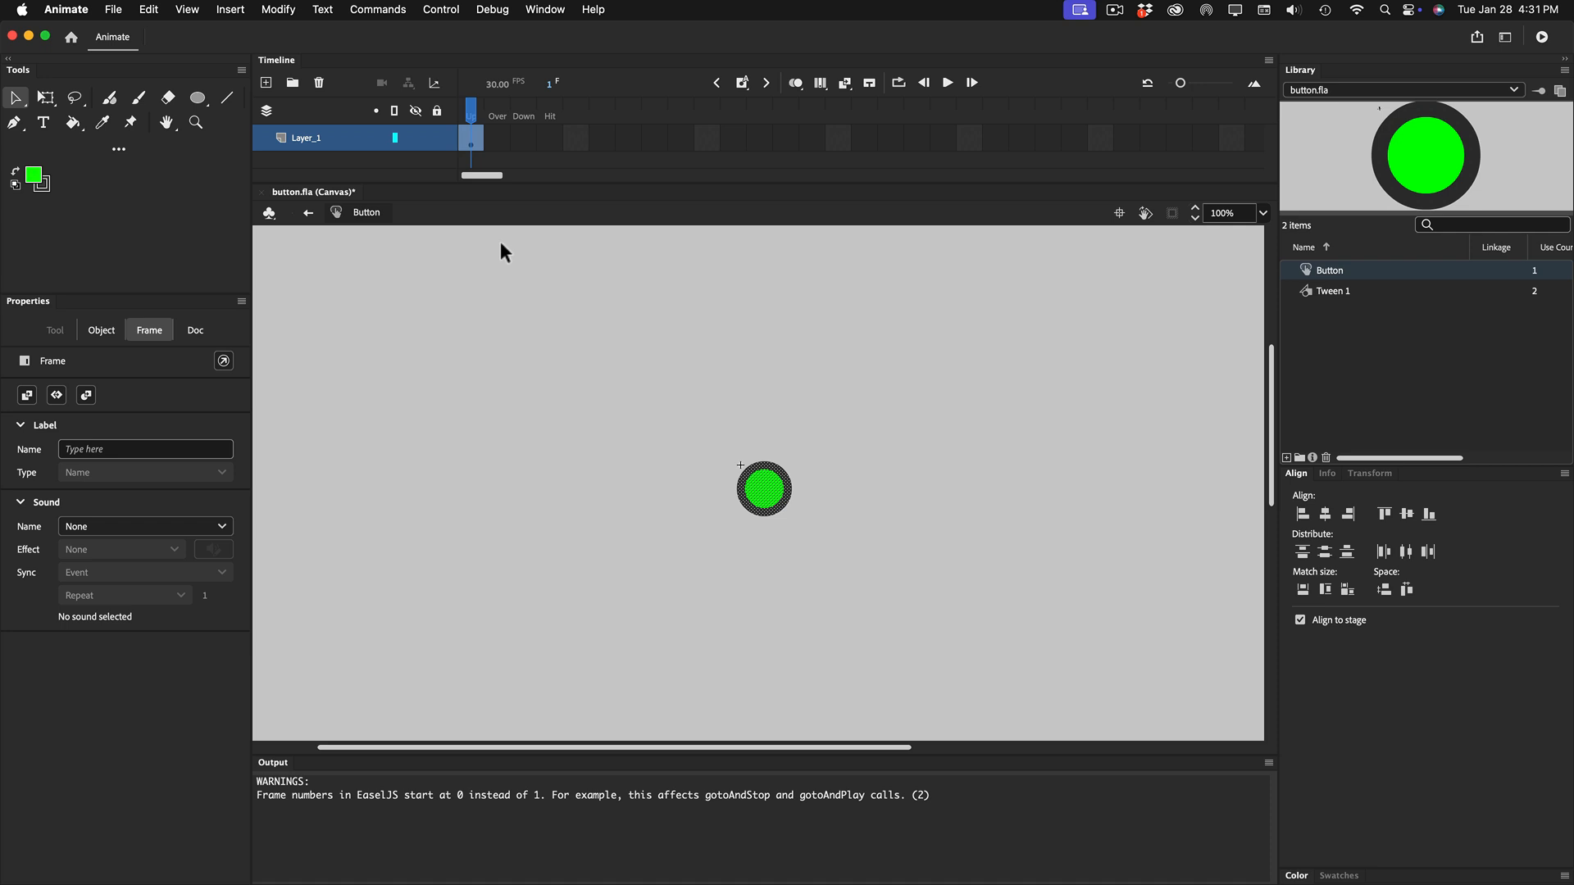
Insert keyframes in the button's Over and Down states, and fill the Over state's inner circle with yellow
key("F6")
key("F6")
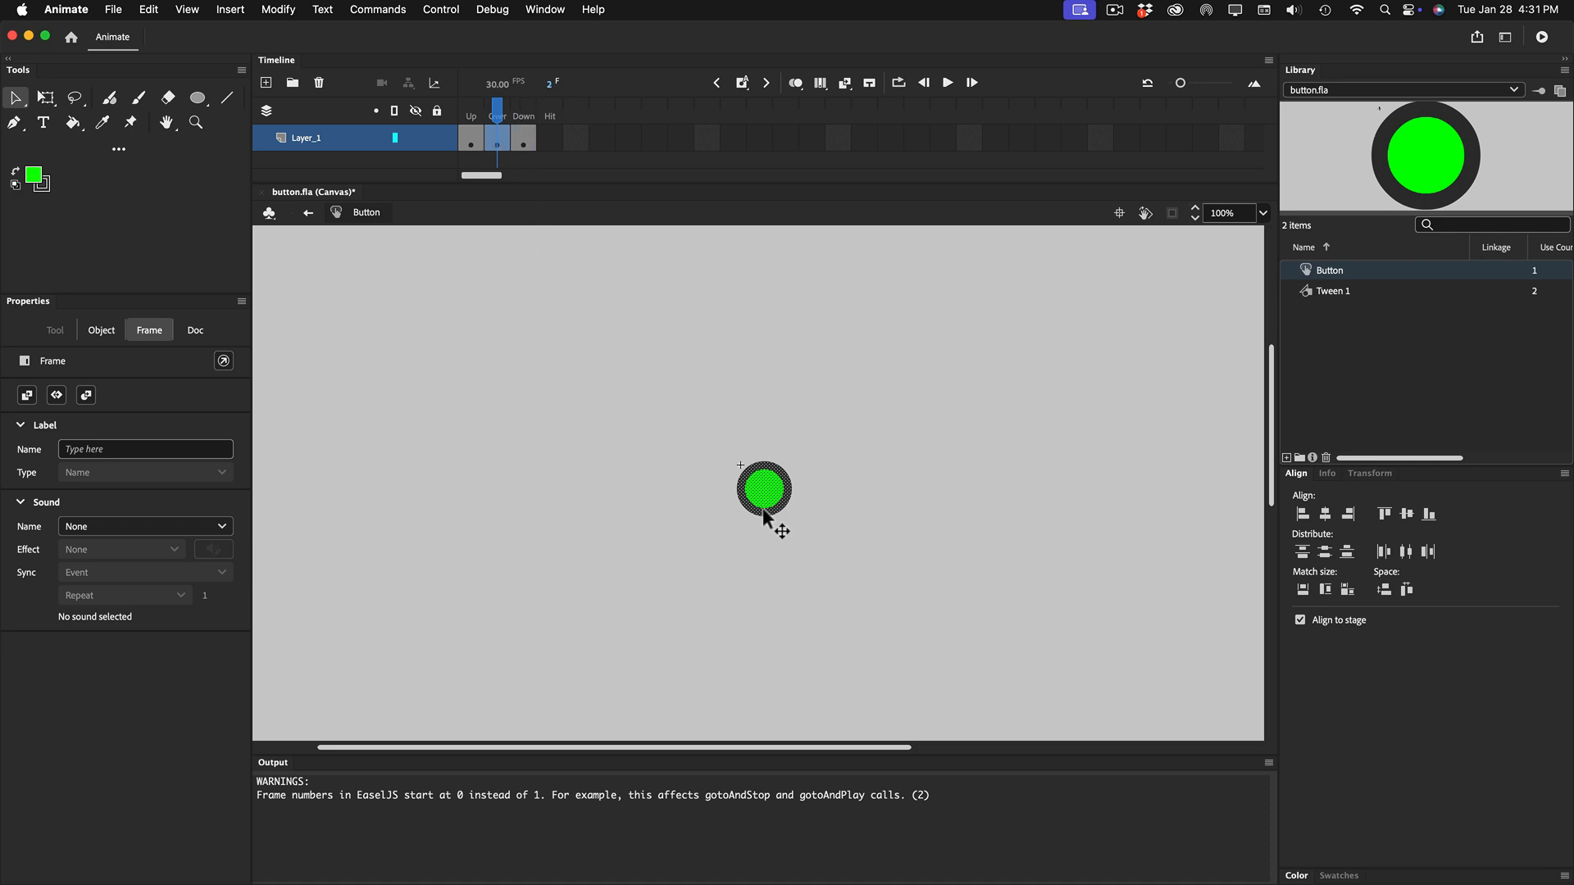
left_click(704, 511)
left_click(756, 493)
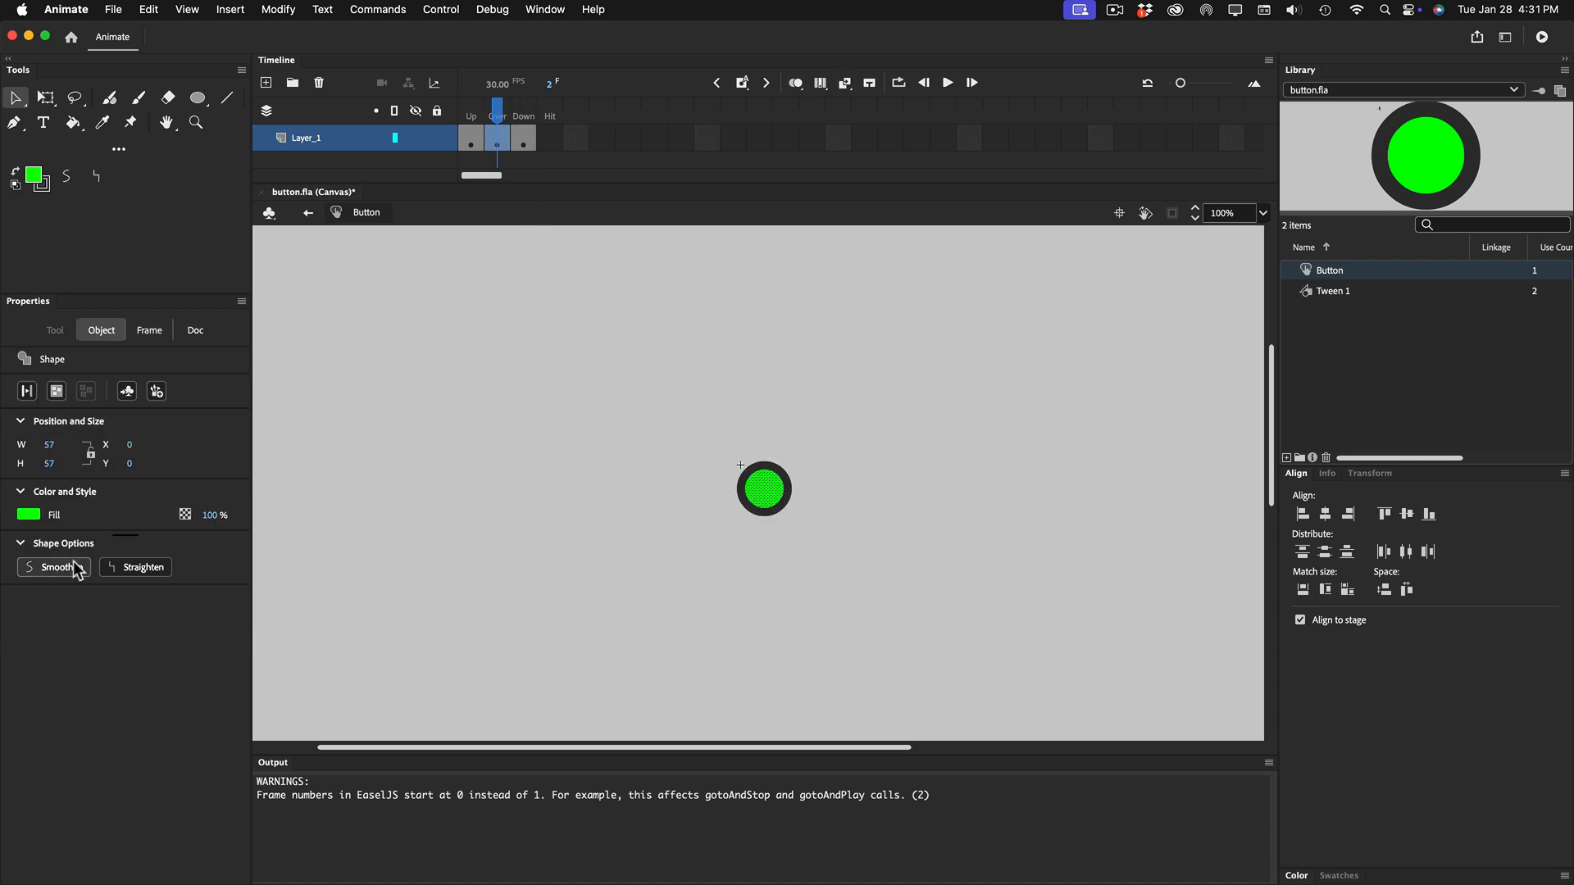
left_click(29, 514)
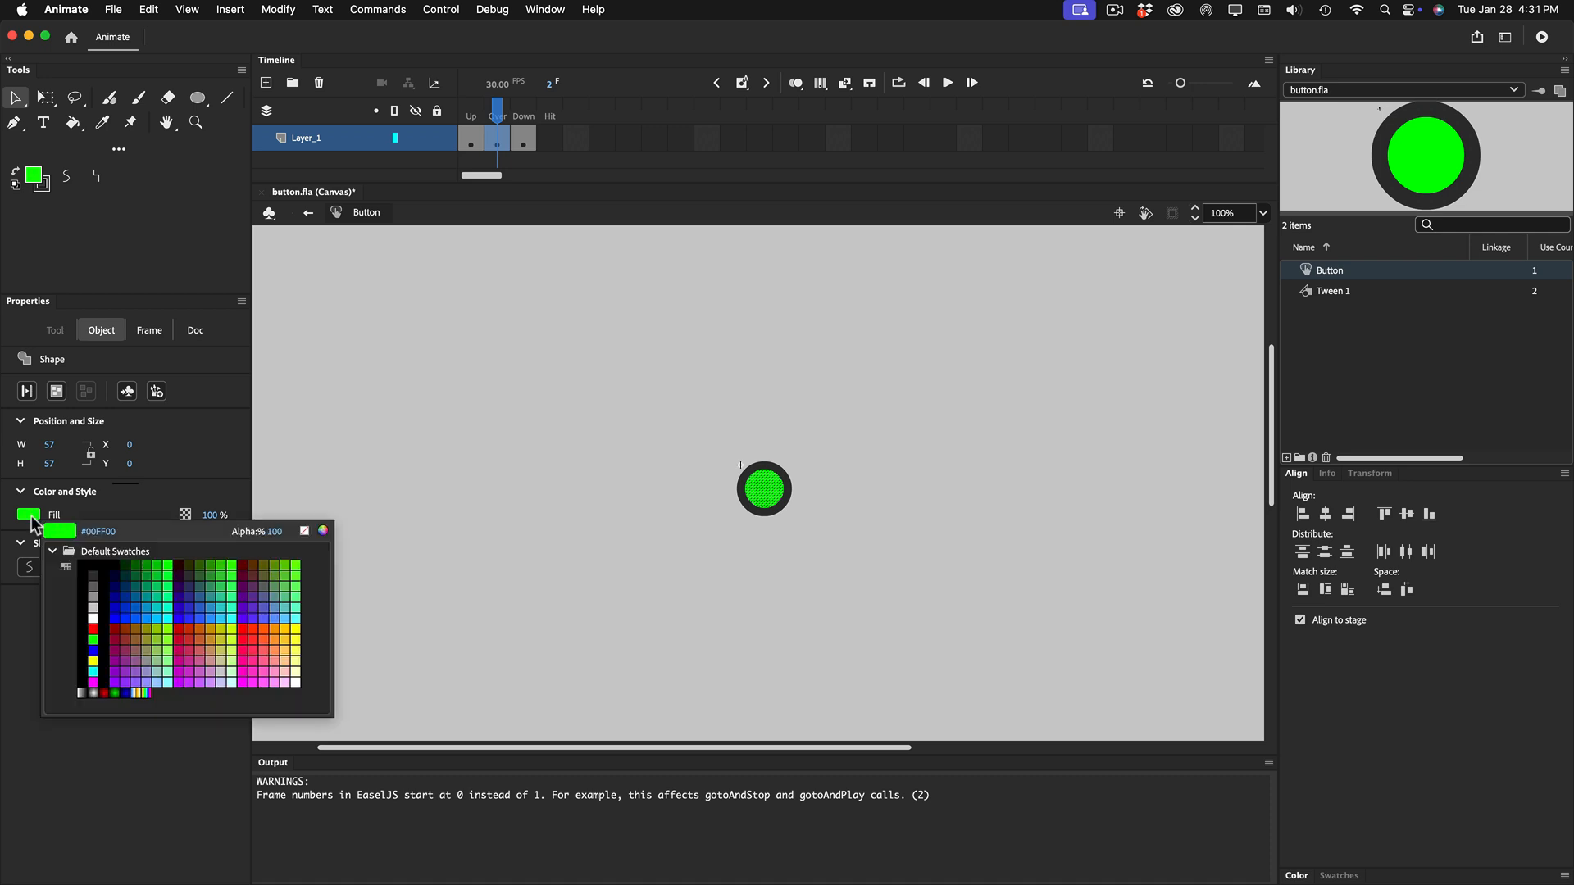
left_click(93, 661)
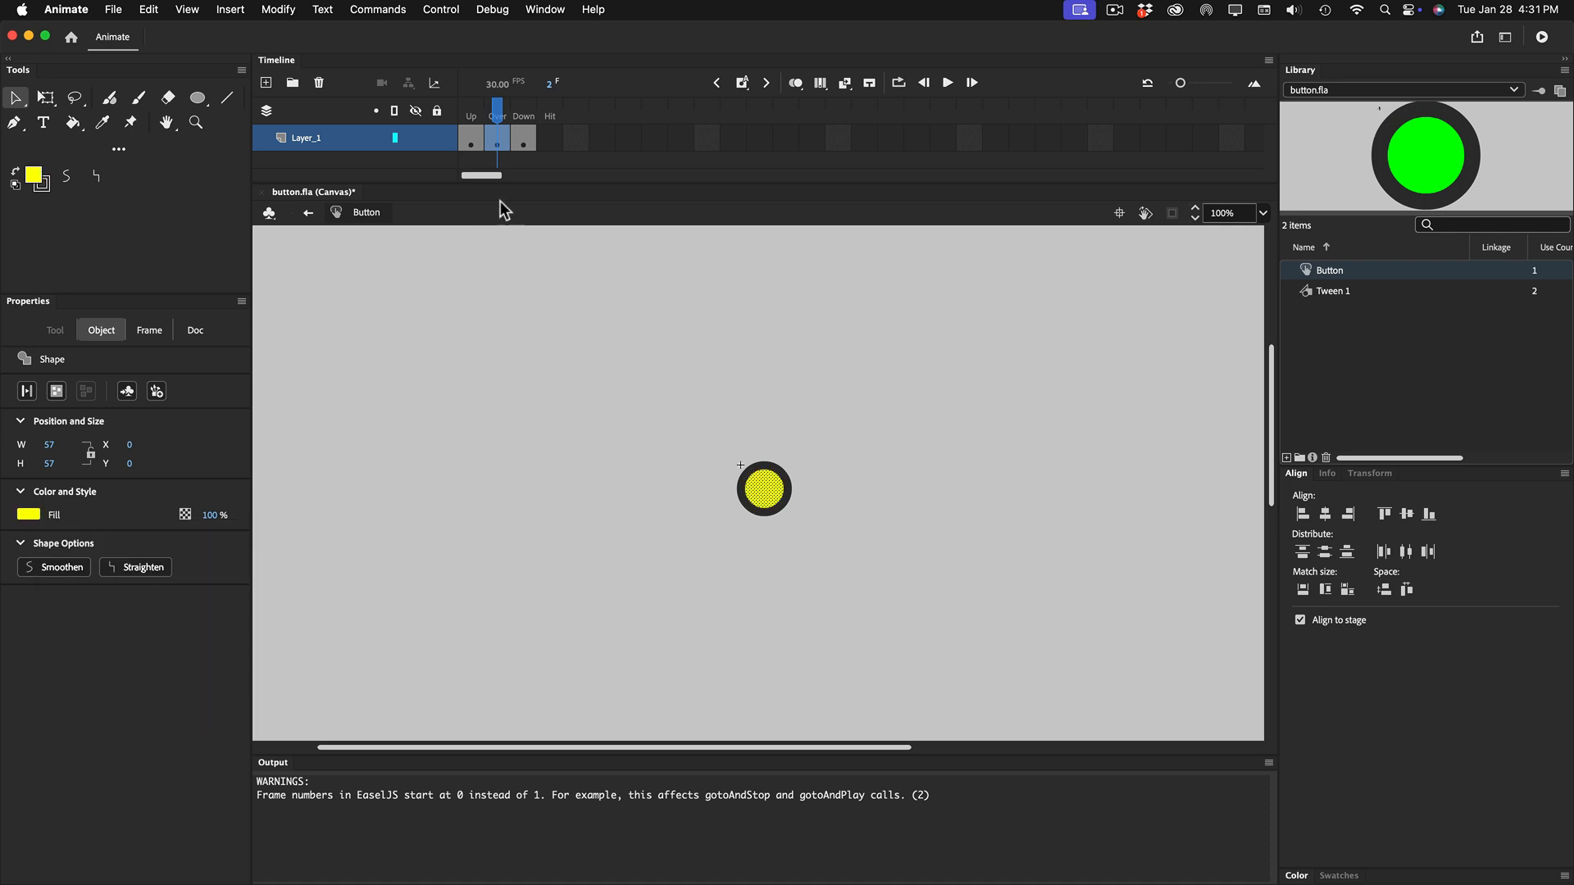
Fill the inner circle in the button's Down state with red
left_click(525, 138)
left_click(751, 535)
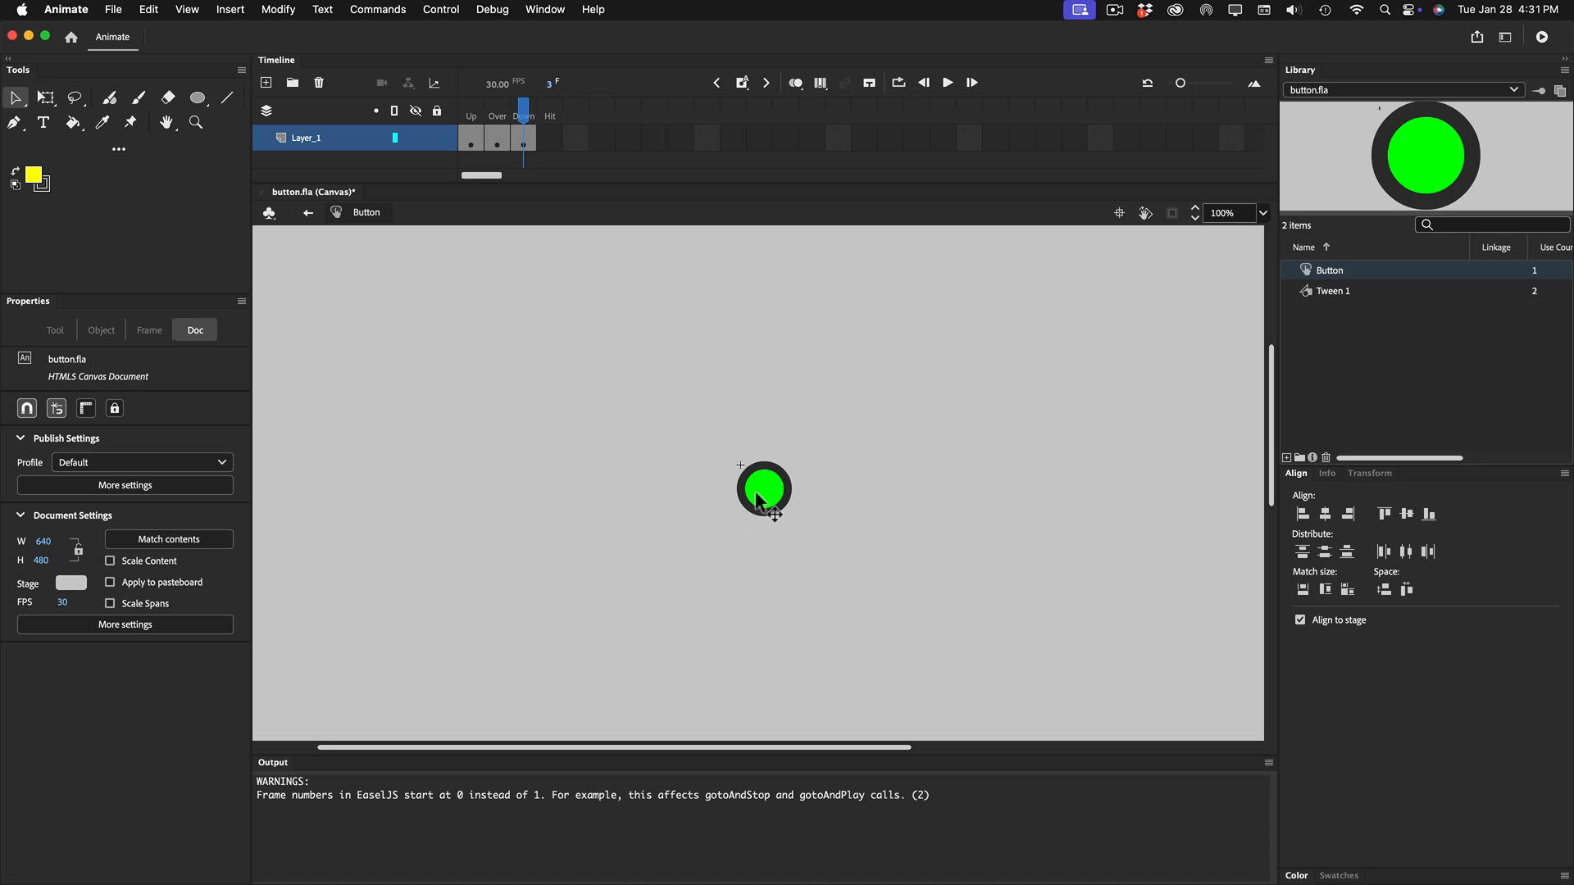
left_click(763, 495)
left_click(29, 516)
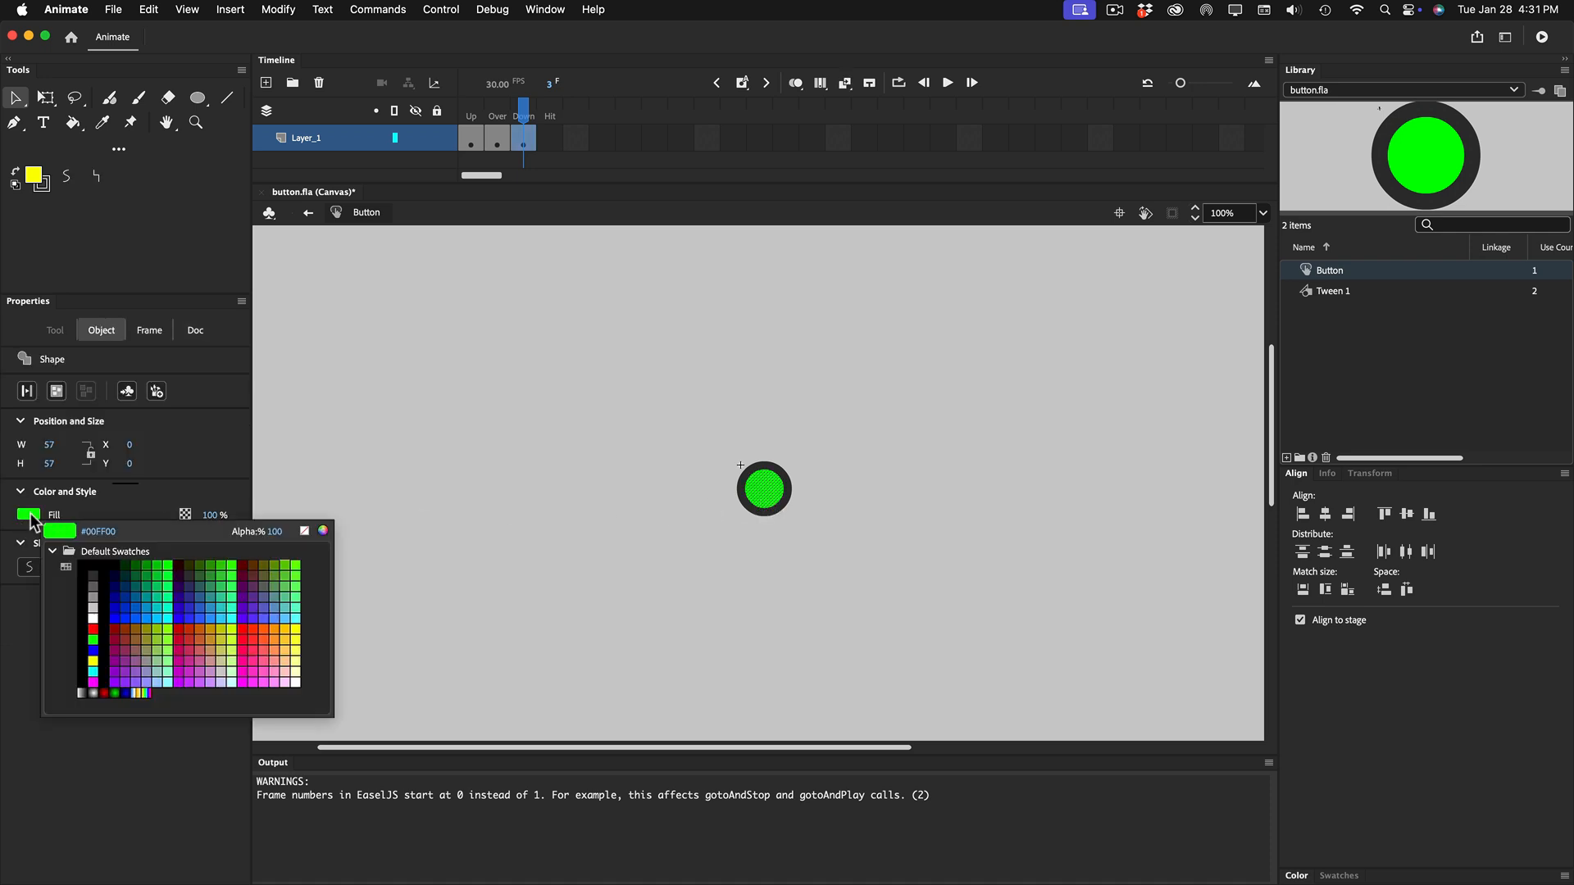
left_click(99, 637)
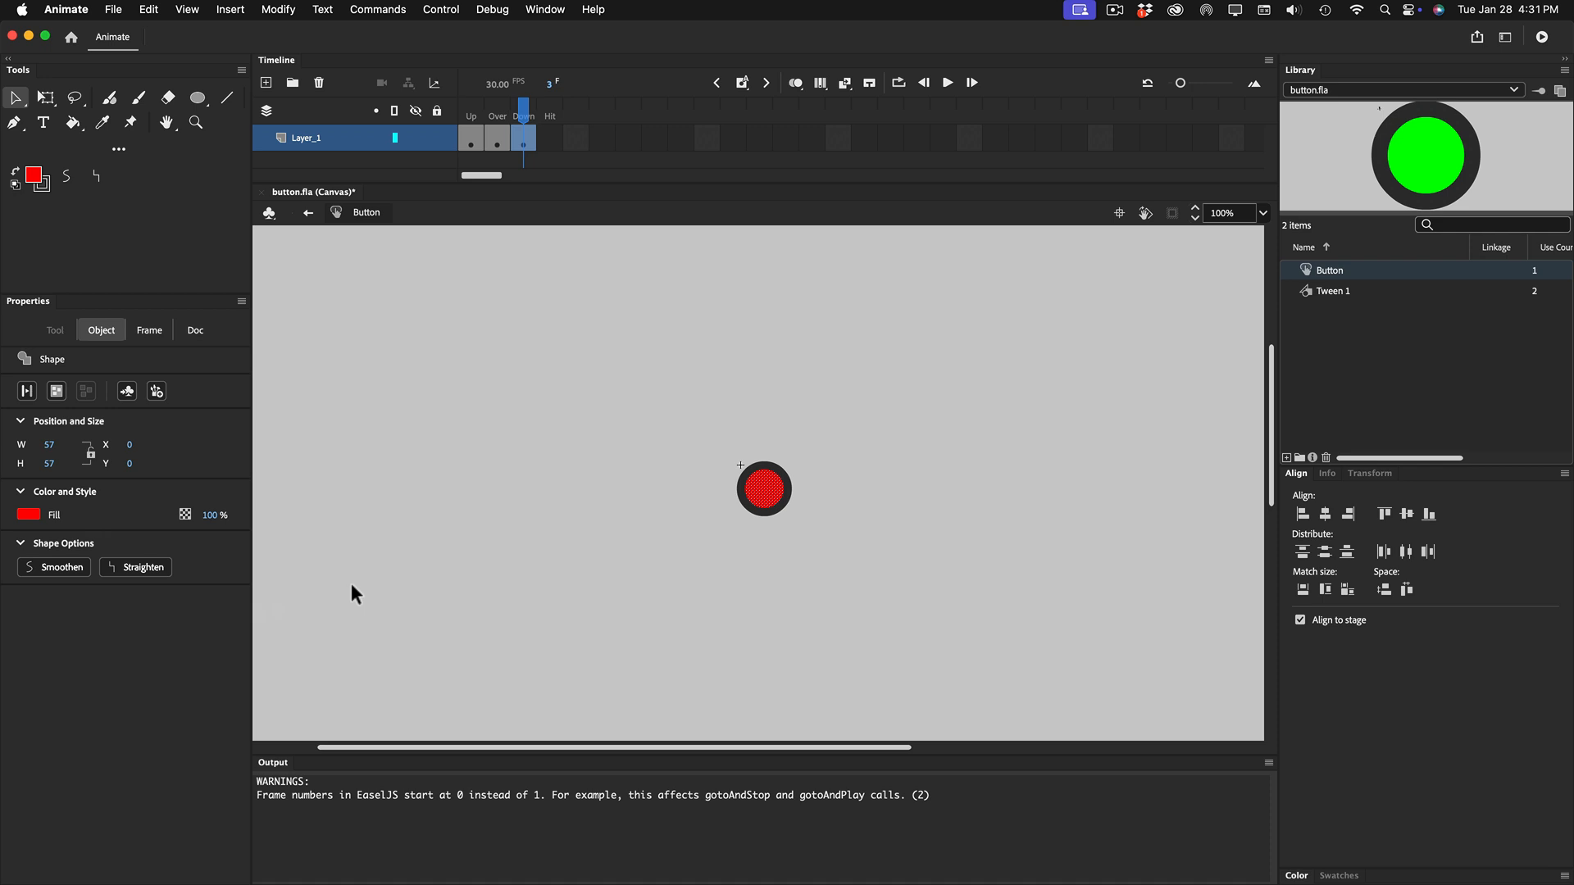
Test the movie in the browser, try the button's Over and Down states, and close the preview
key("super")
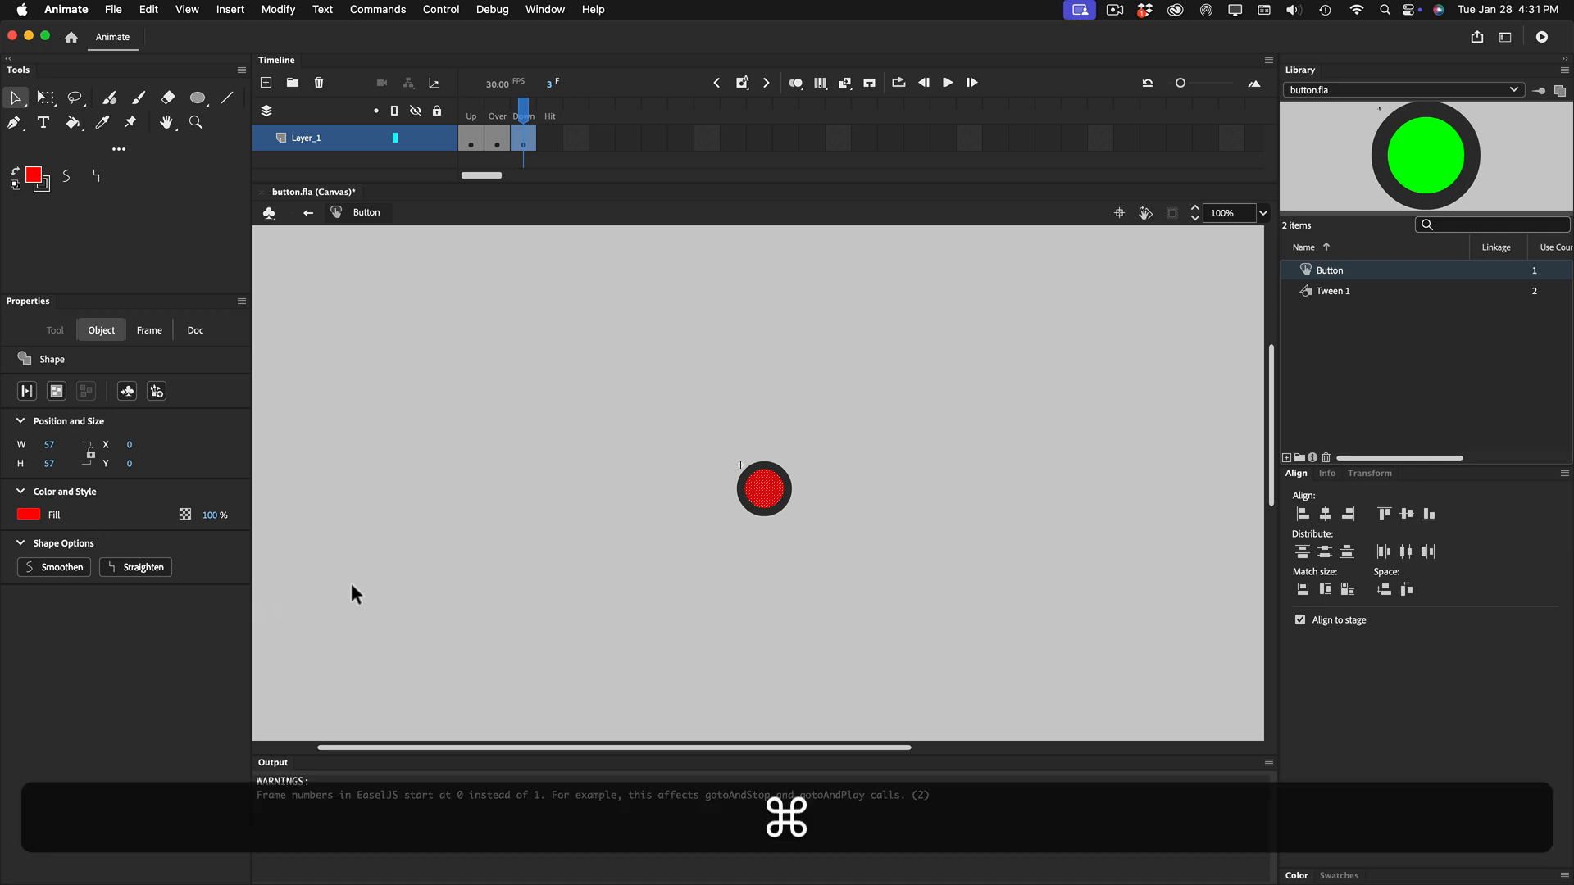
key("super+Return")
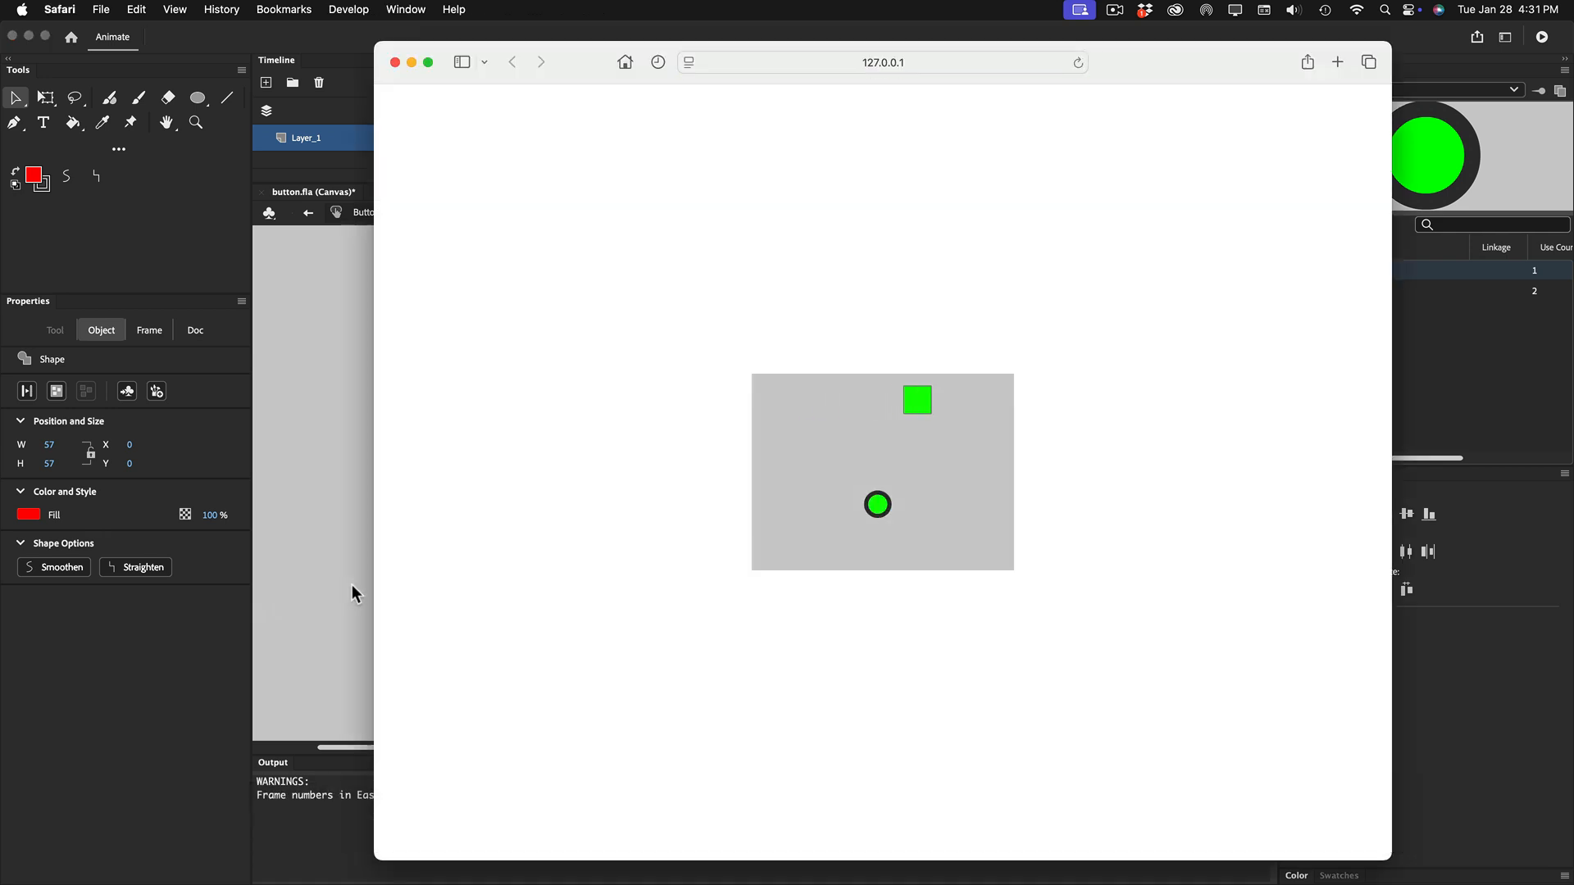
left_click(879, 509)
left_click(879, 508)
left_click(394, 62)
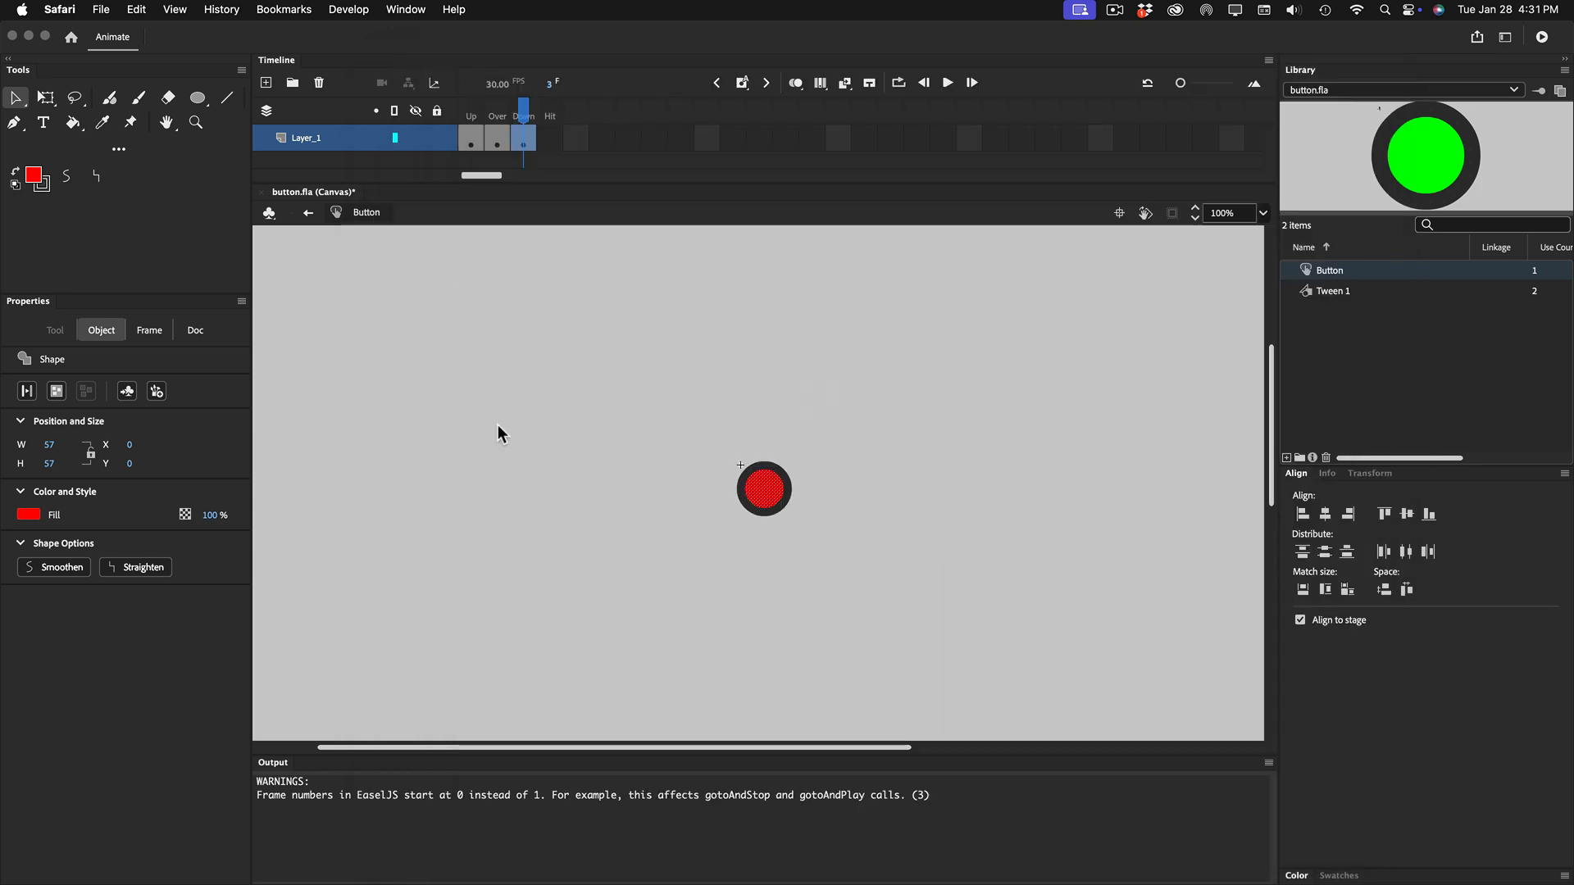
Leave the Button symbol and return to Scene 1 at frame 1
left_click(308, 215)
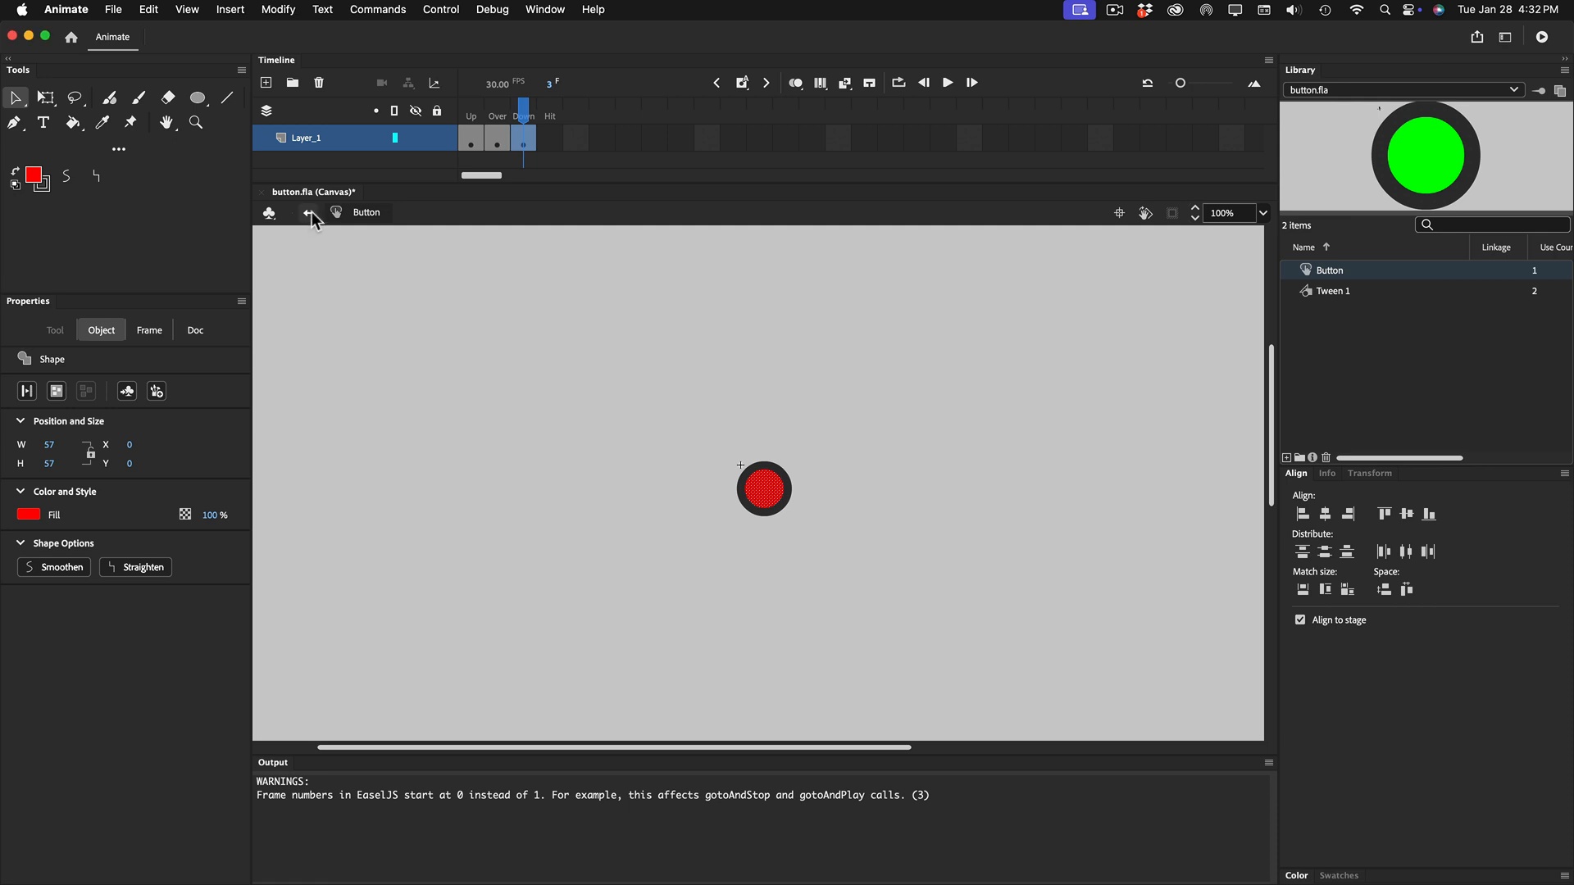
left_click(310, 213)
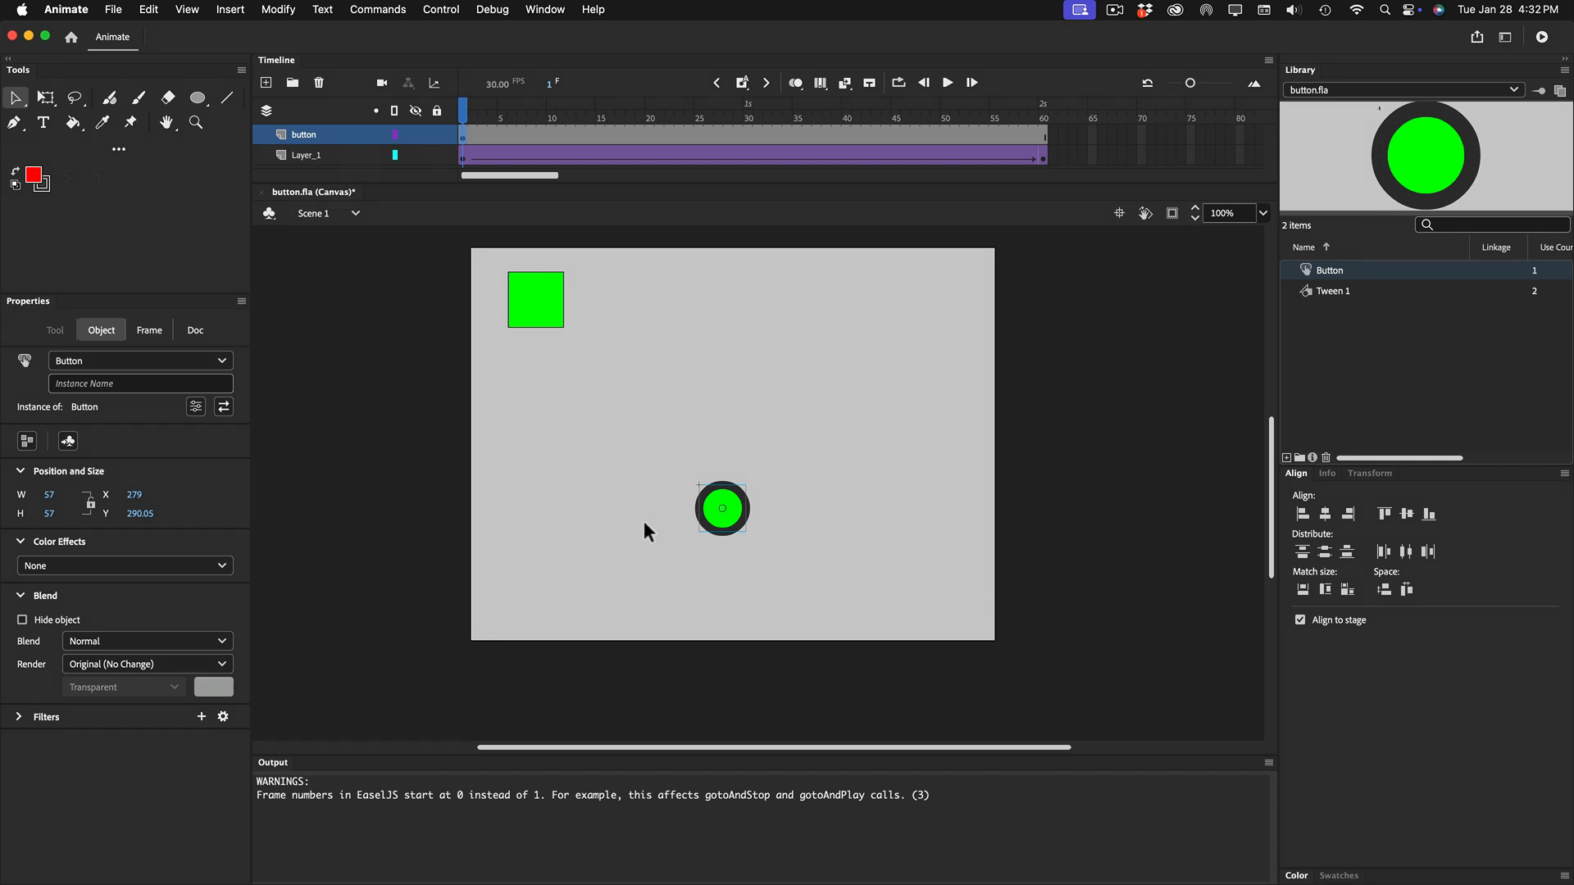
mouse_move(471, 118)
left_mouse_down()
mouse_move(574, 116)
mouse_move(453, 118)
left_mouse_up()
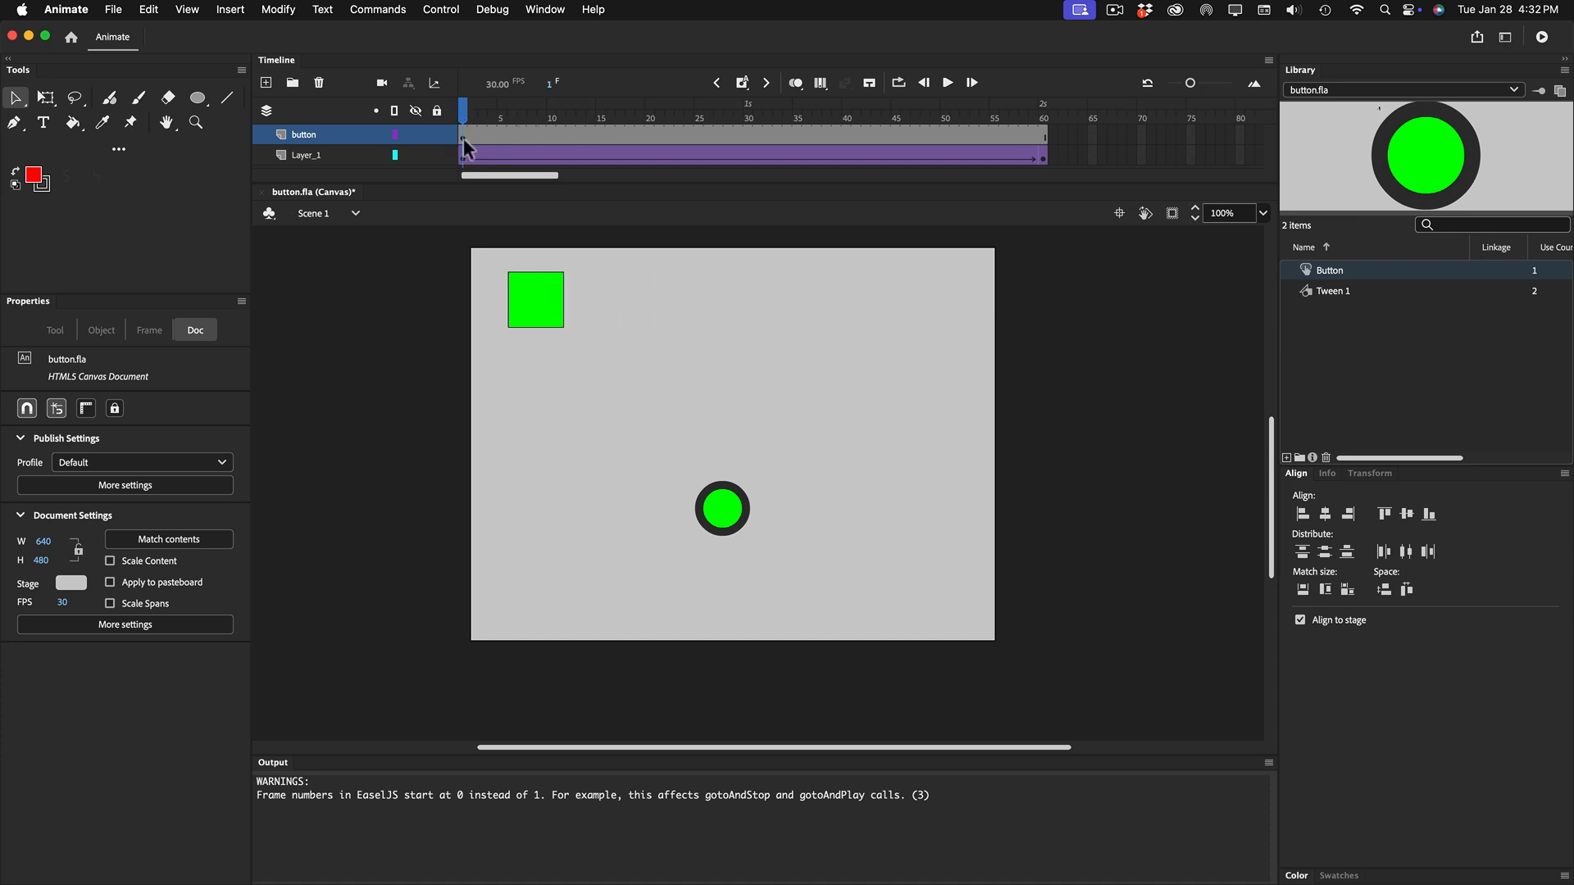
Open Code Snippets as a floating window nearer the stage, and look through the ActionScript snippet categories
left_click(541, 10)
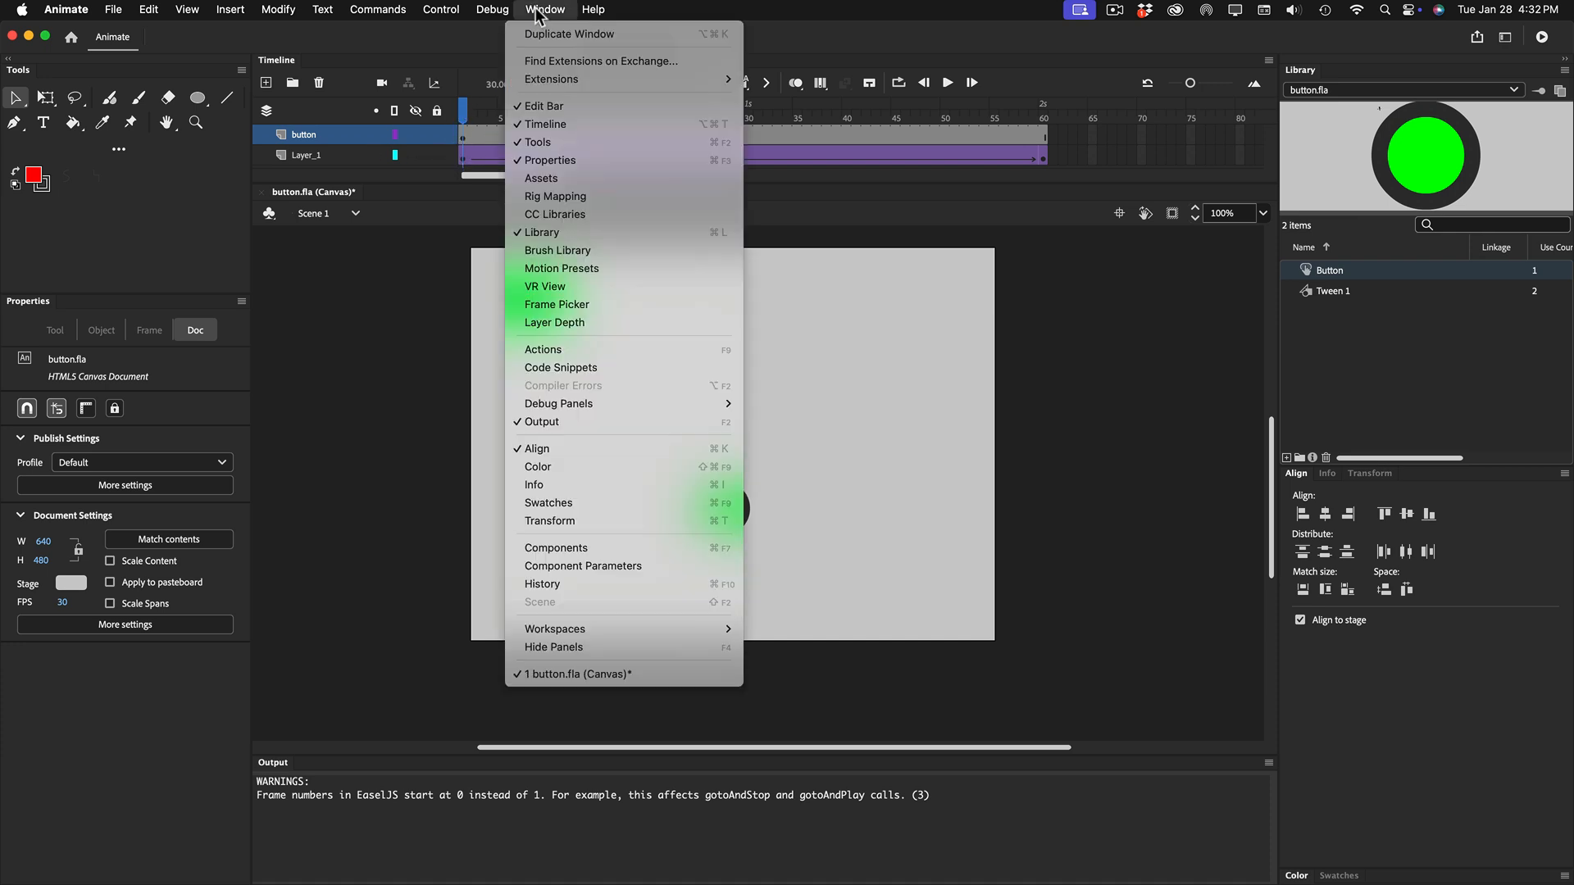
left_click(614, 369)
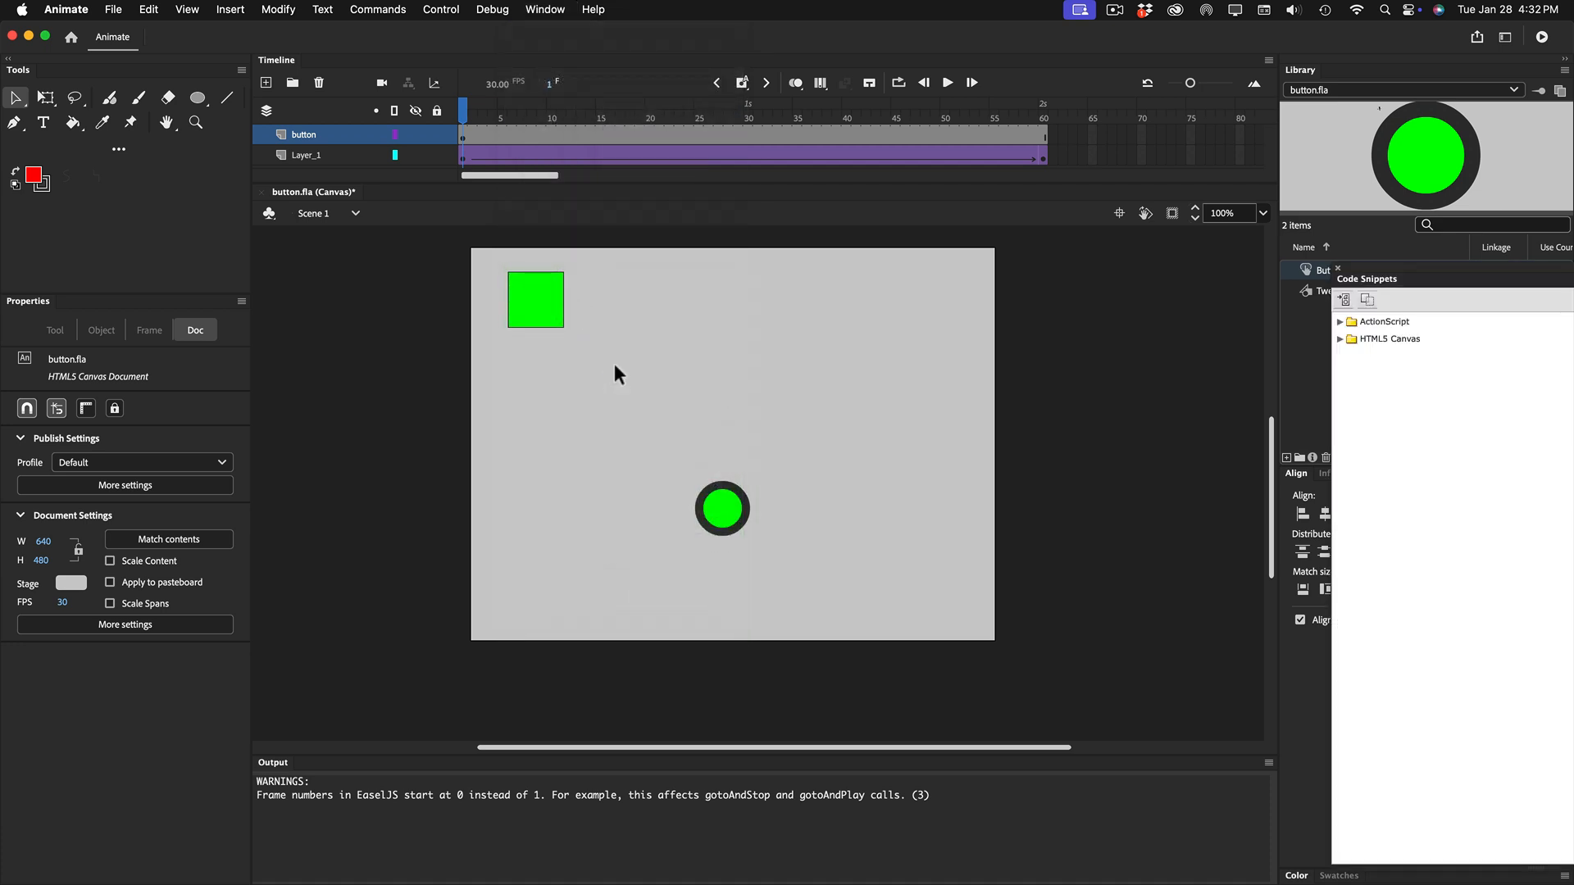
left_click_drag(1400, 270, 989, 154)
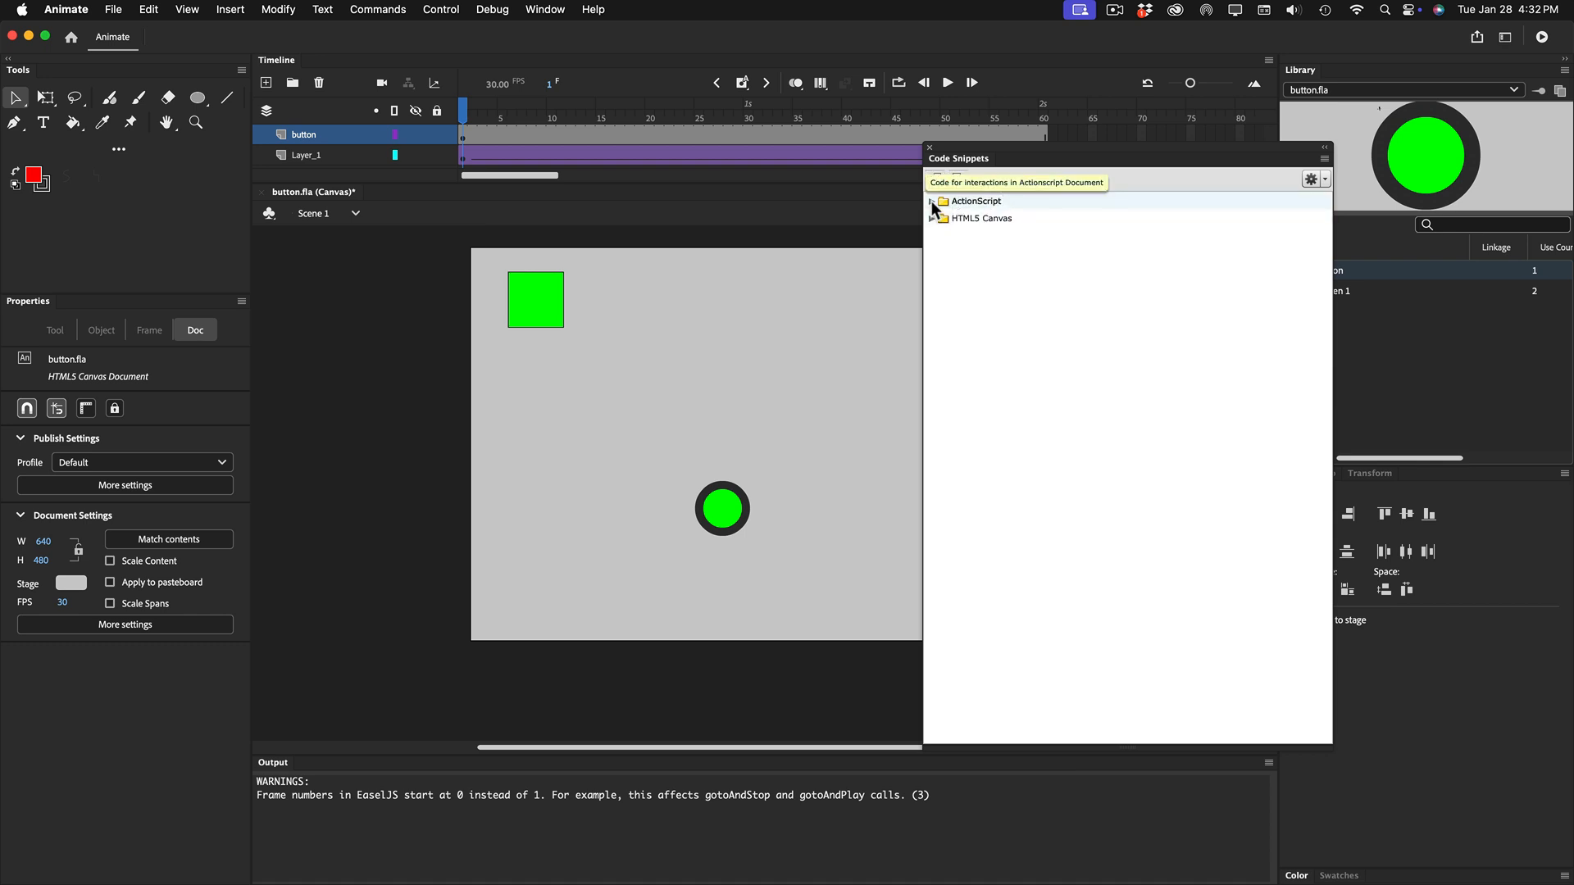
left_click(932, 201)
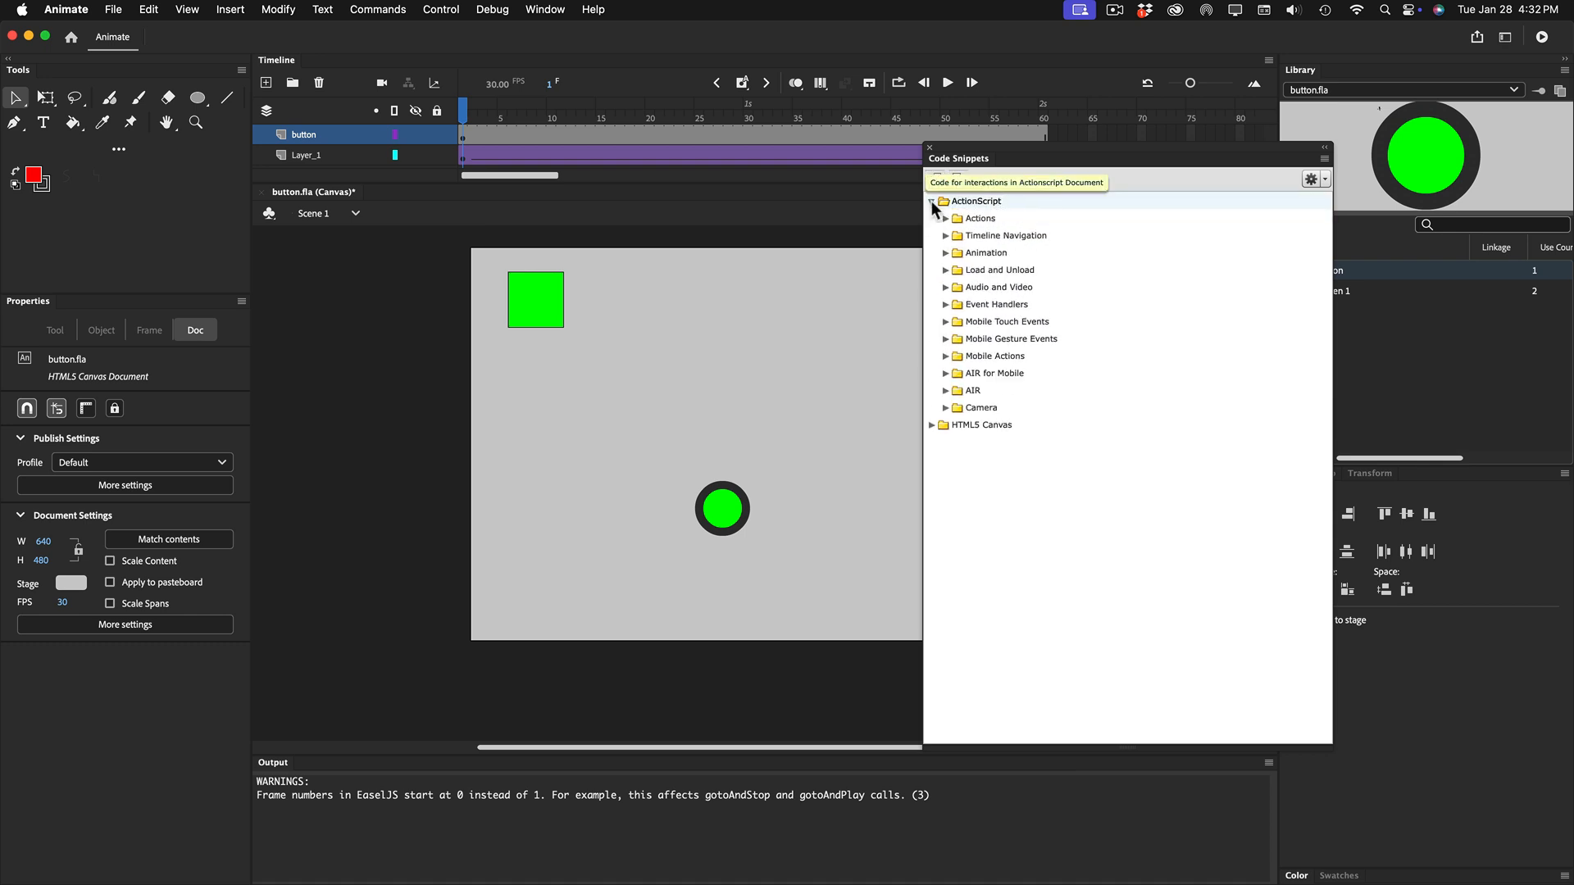
left_click(931, 201)
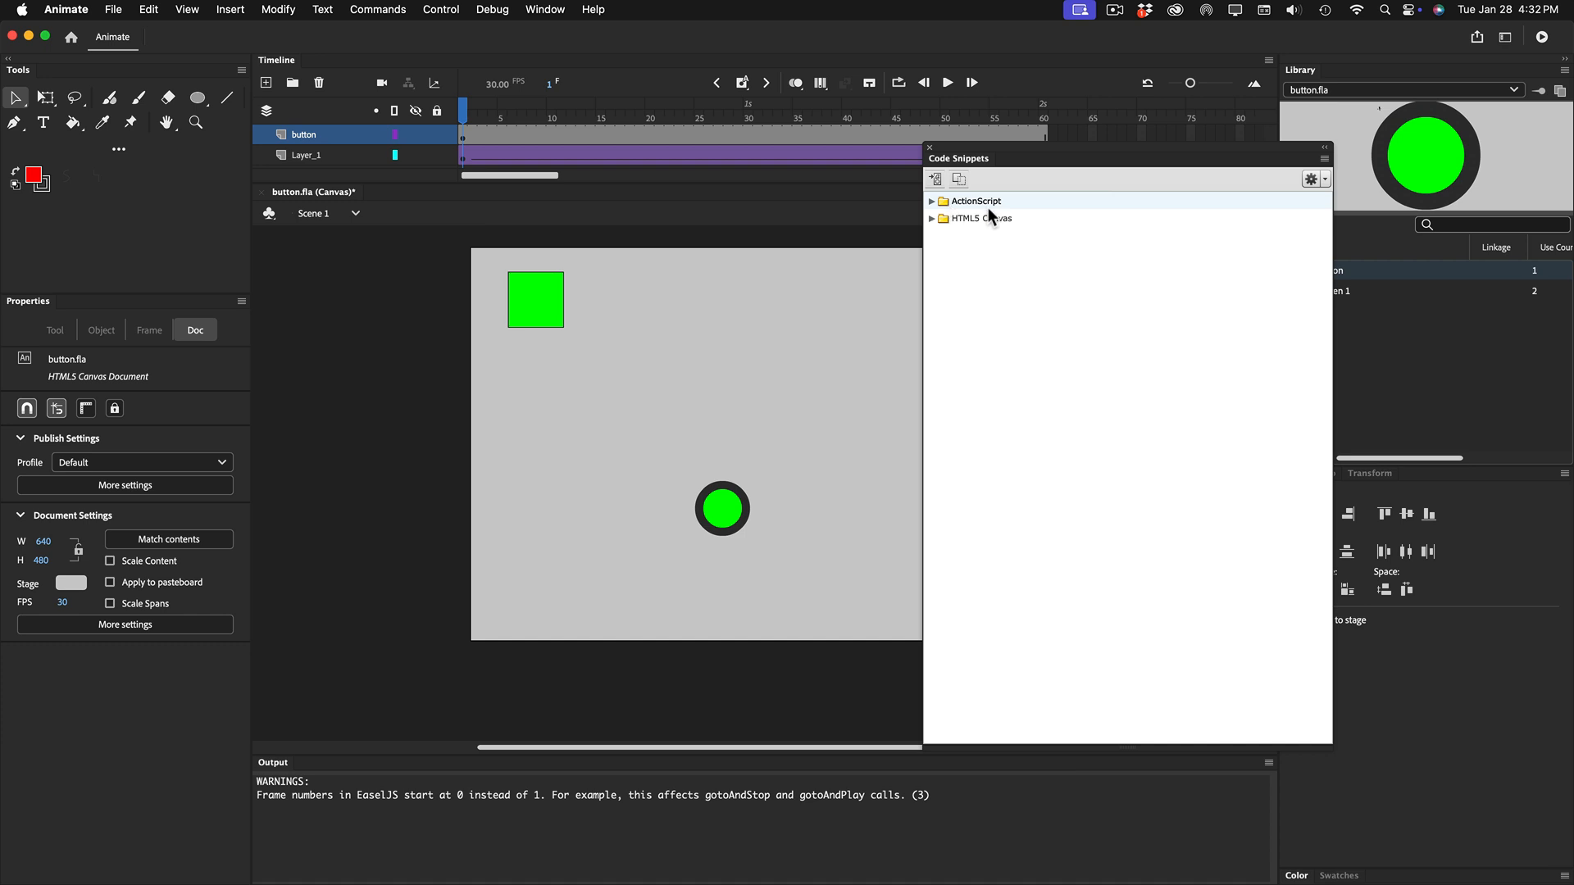
Delete the ActionScript snippet folder, and restore it by resetting the code snippets to the default XML
left_click(1324, 178)
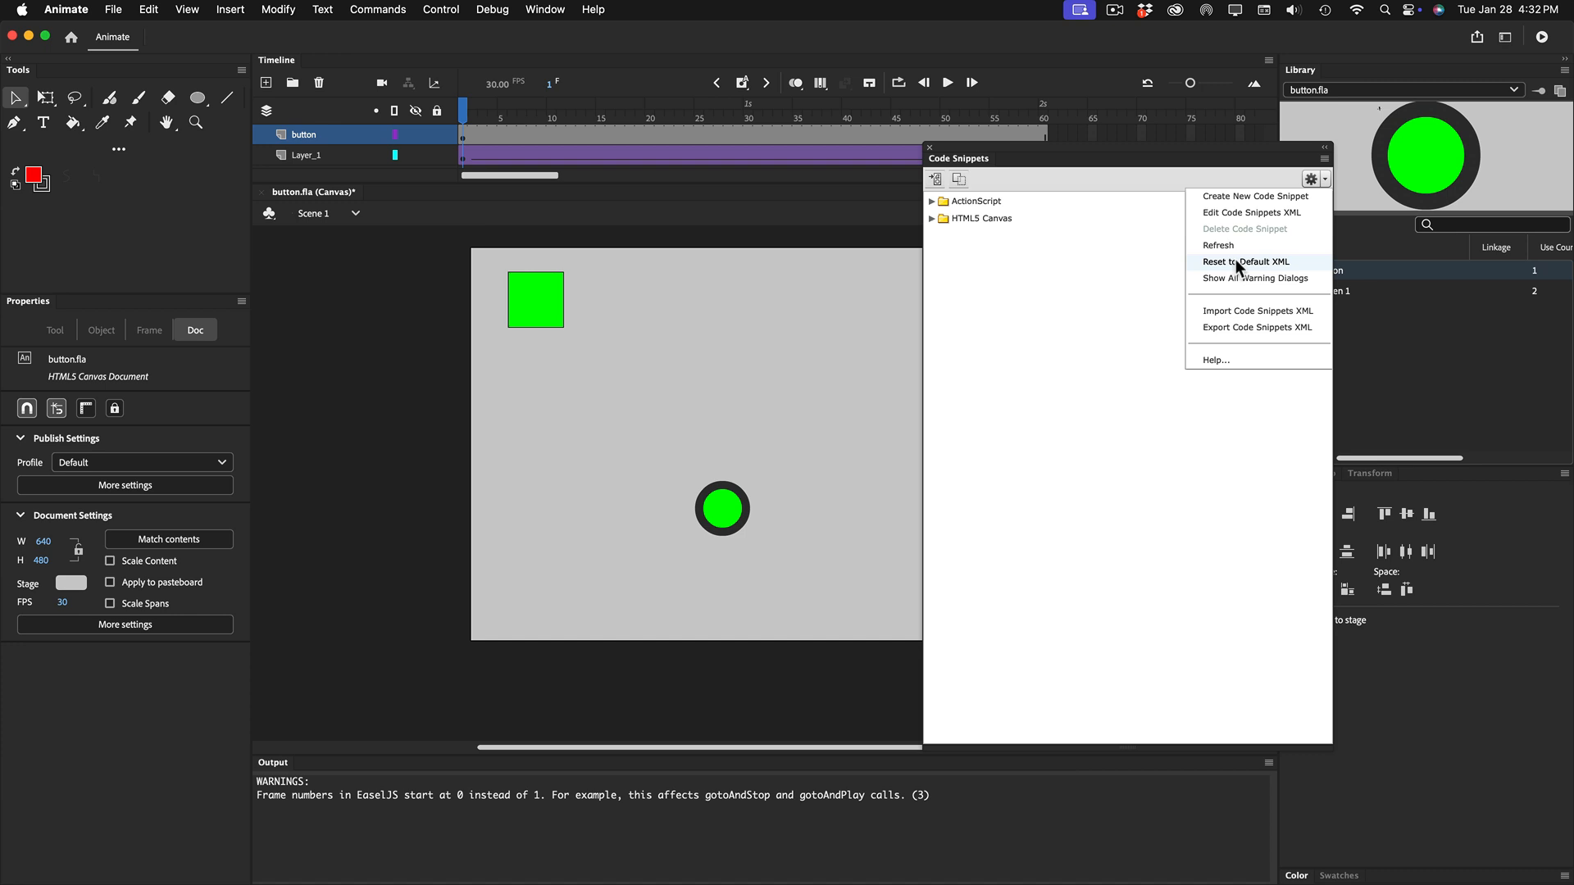
left_click(977, 205)
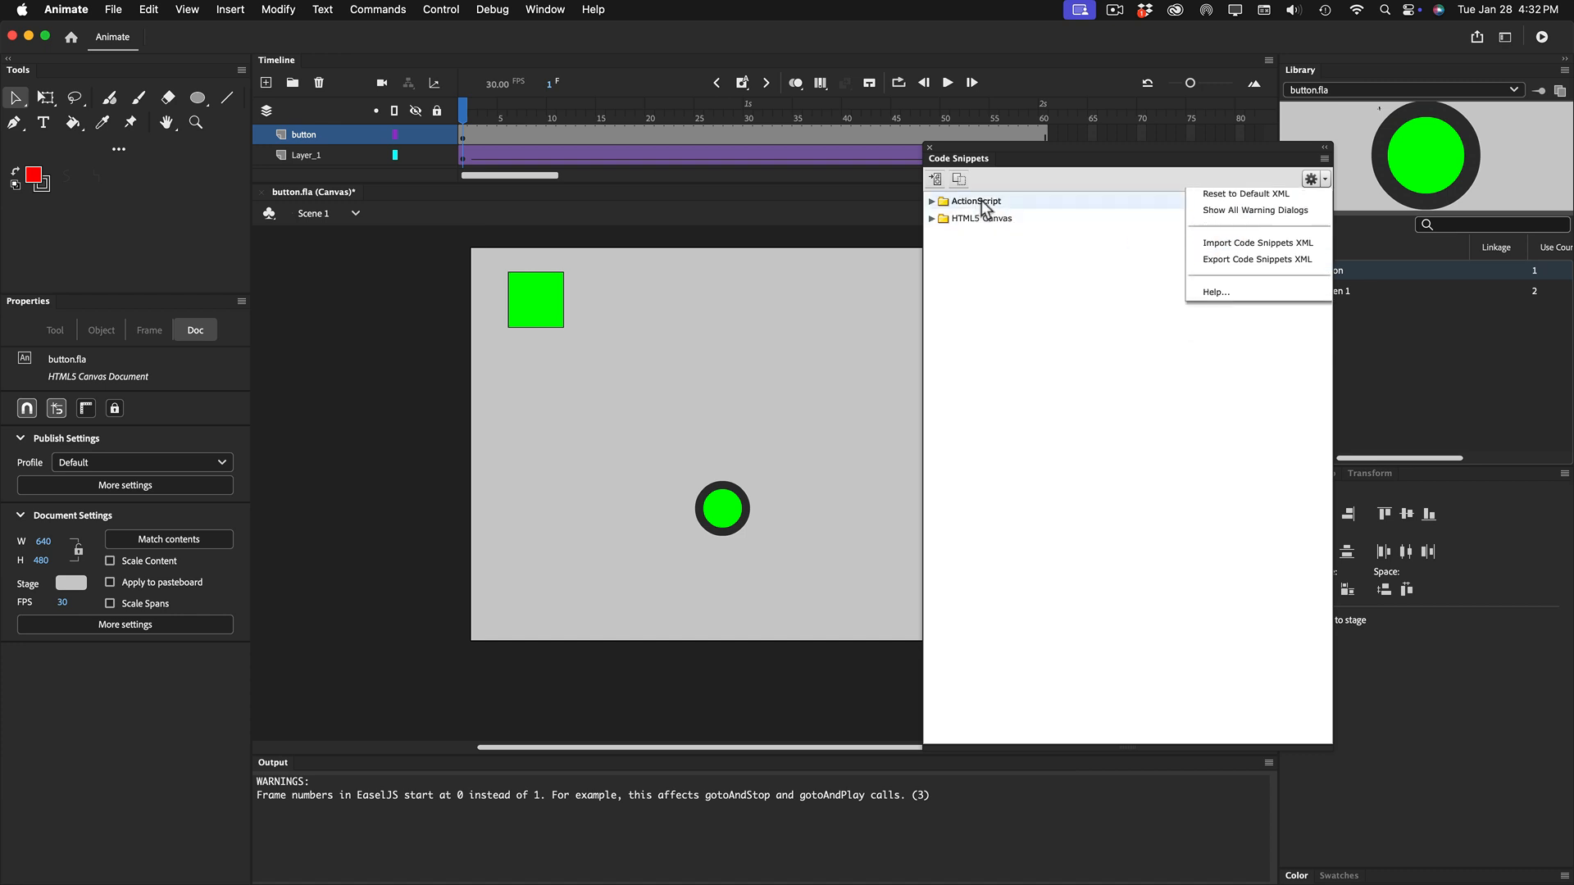
left_click(1323, 179)
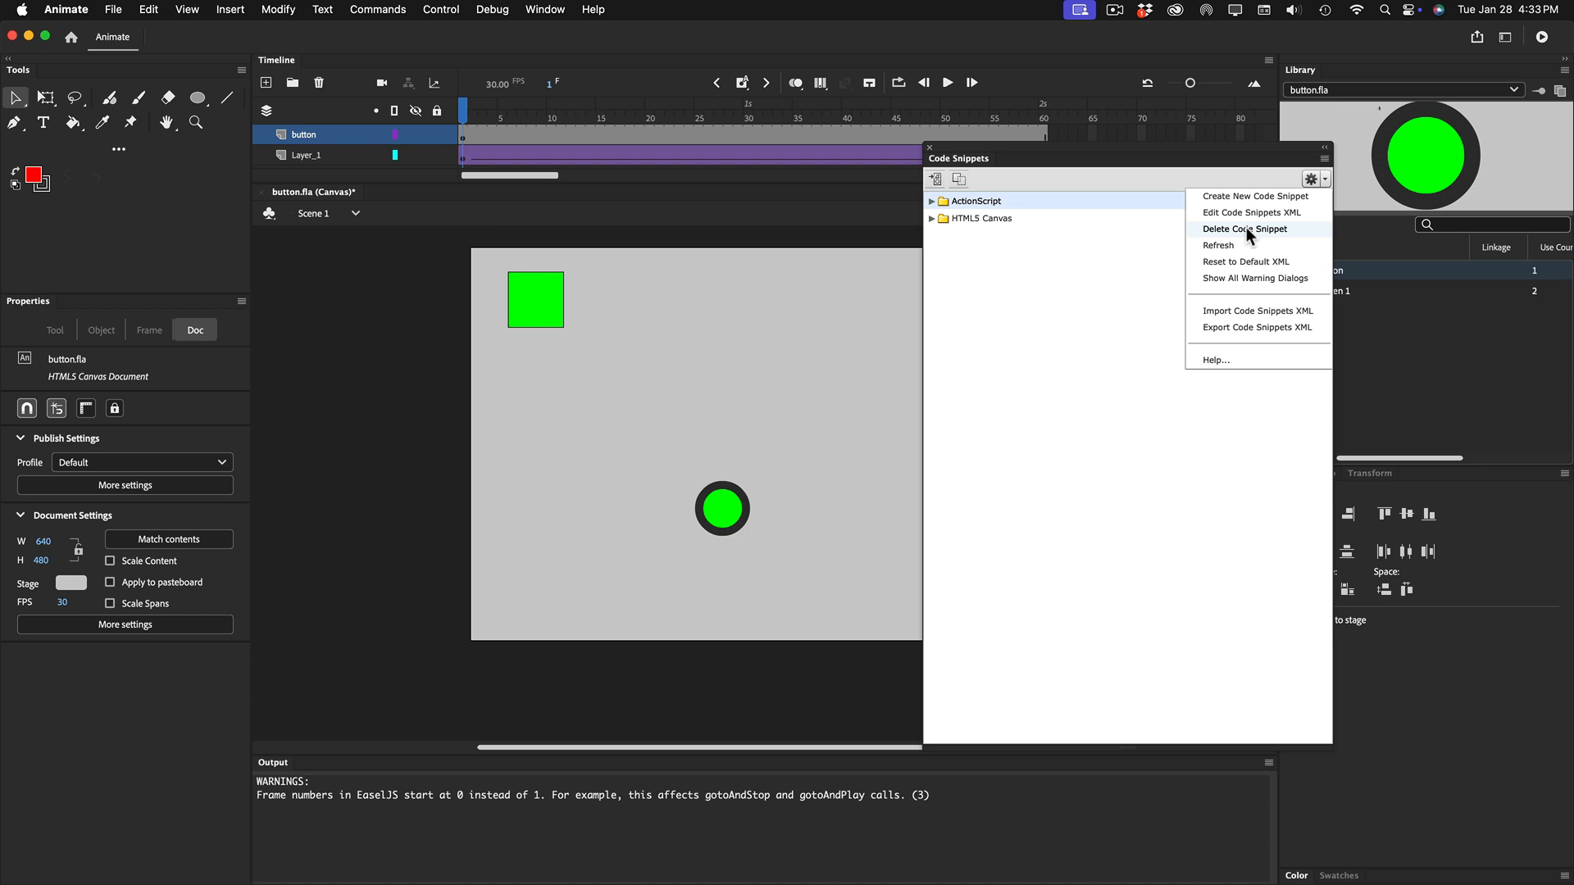
left_click(1246, 228)
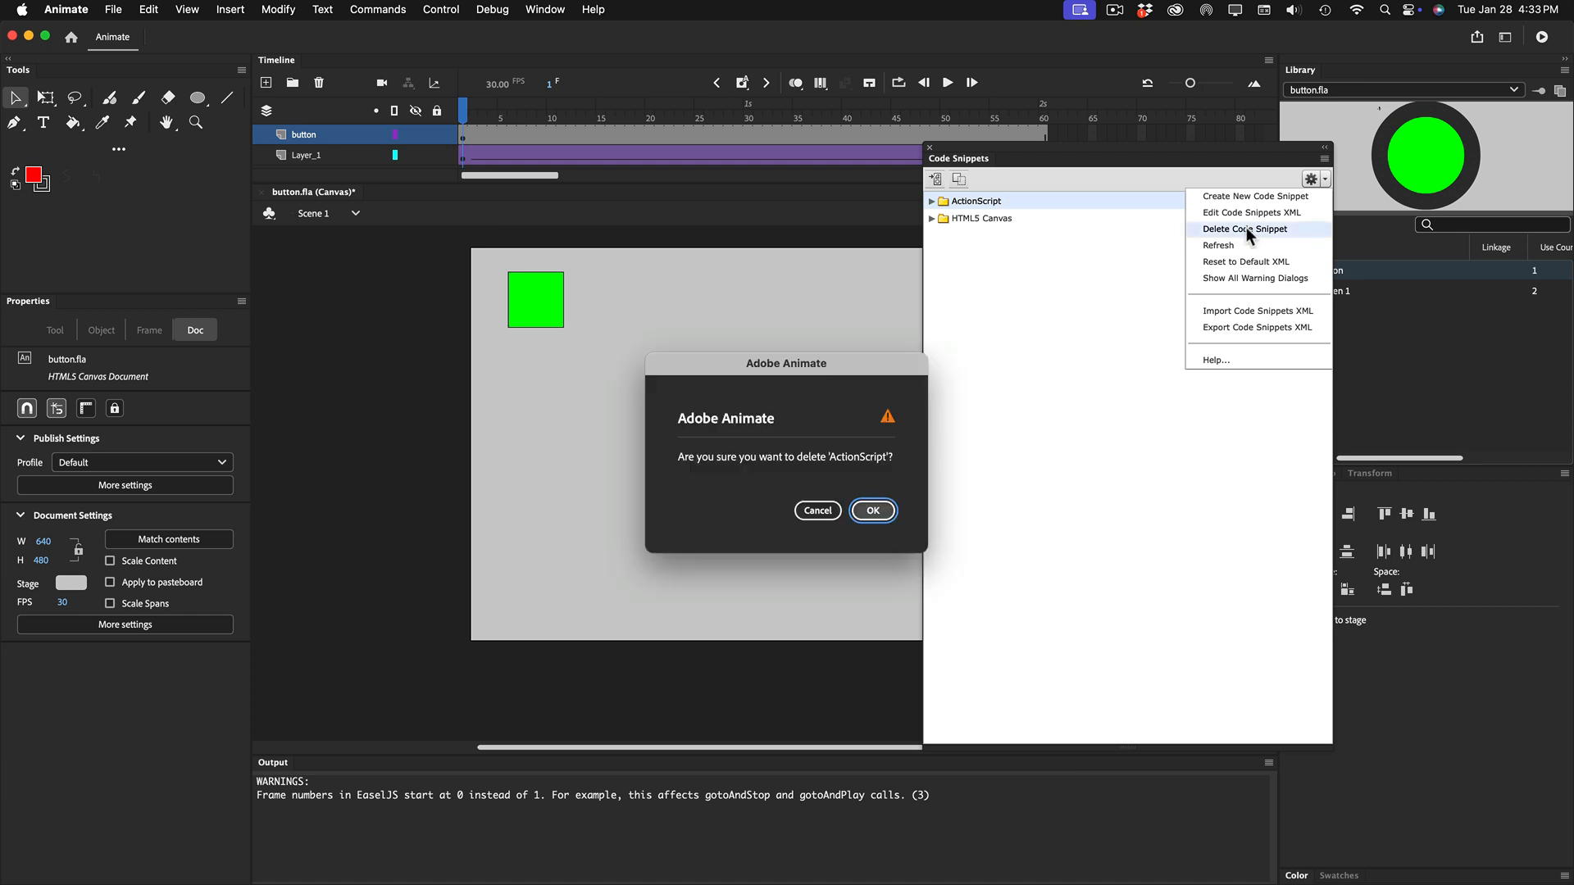
left_click(868, 512)
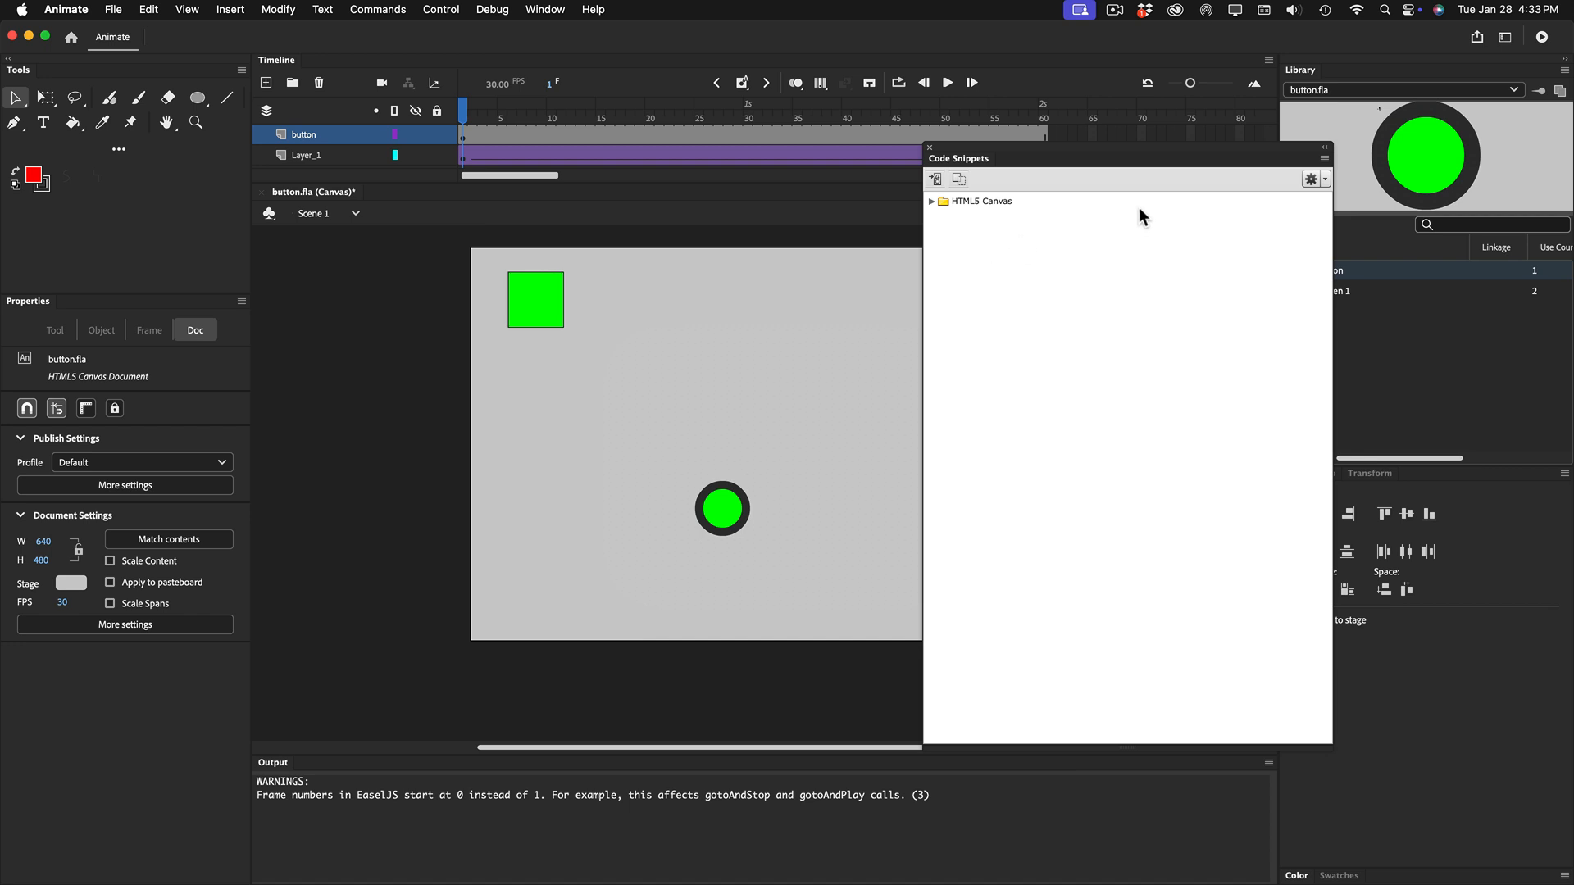
left_click(1325, 179)
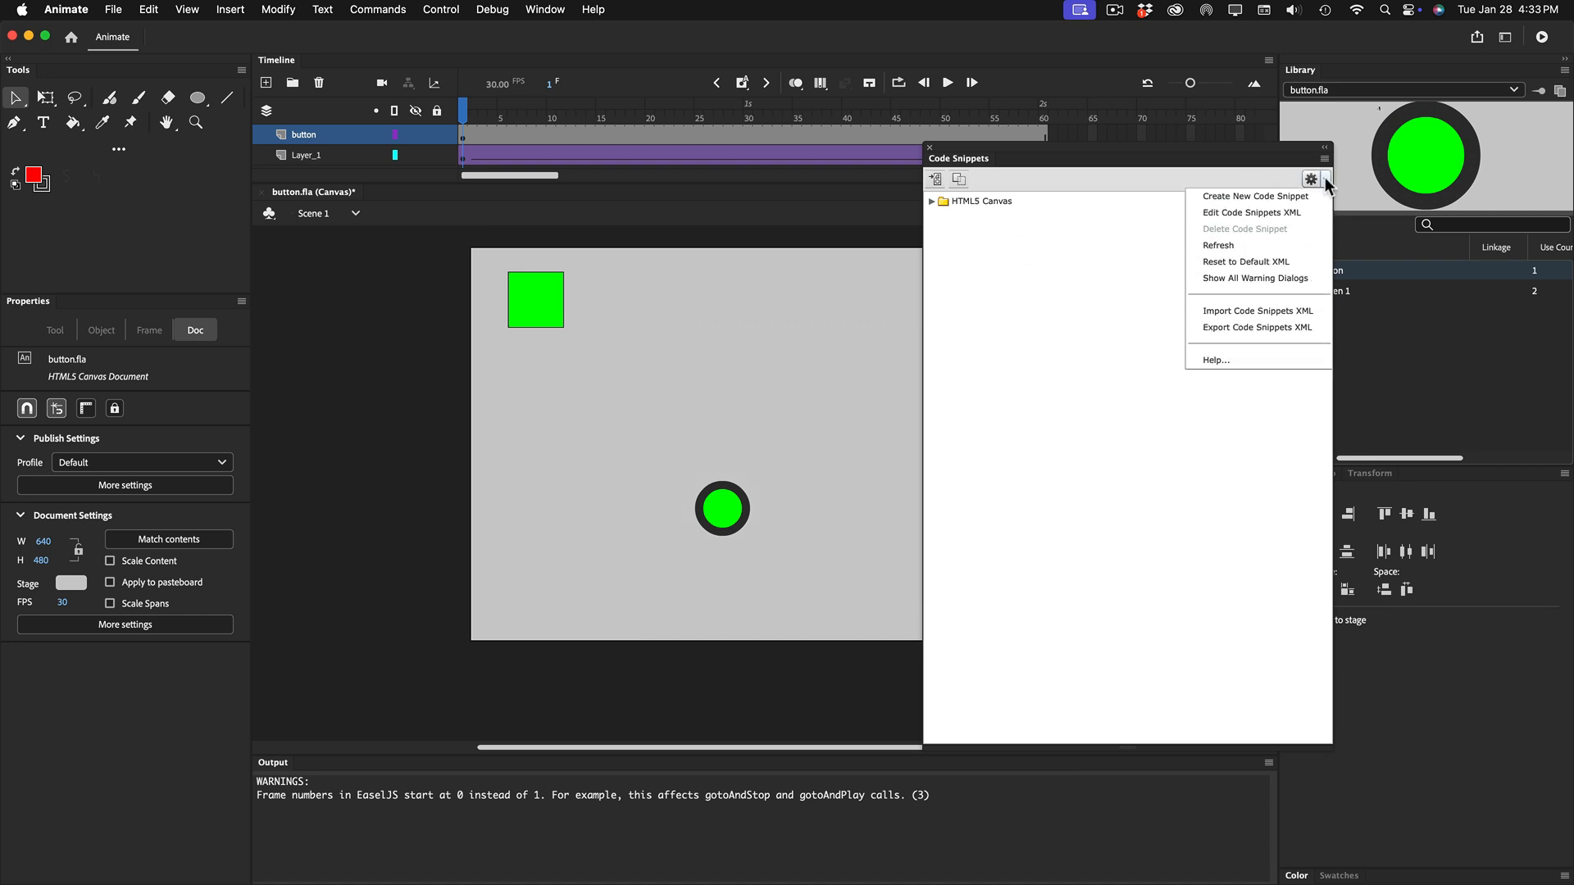
left_click(1246, 260)
left_click(932, 515)
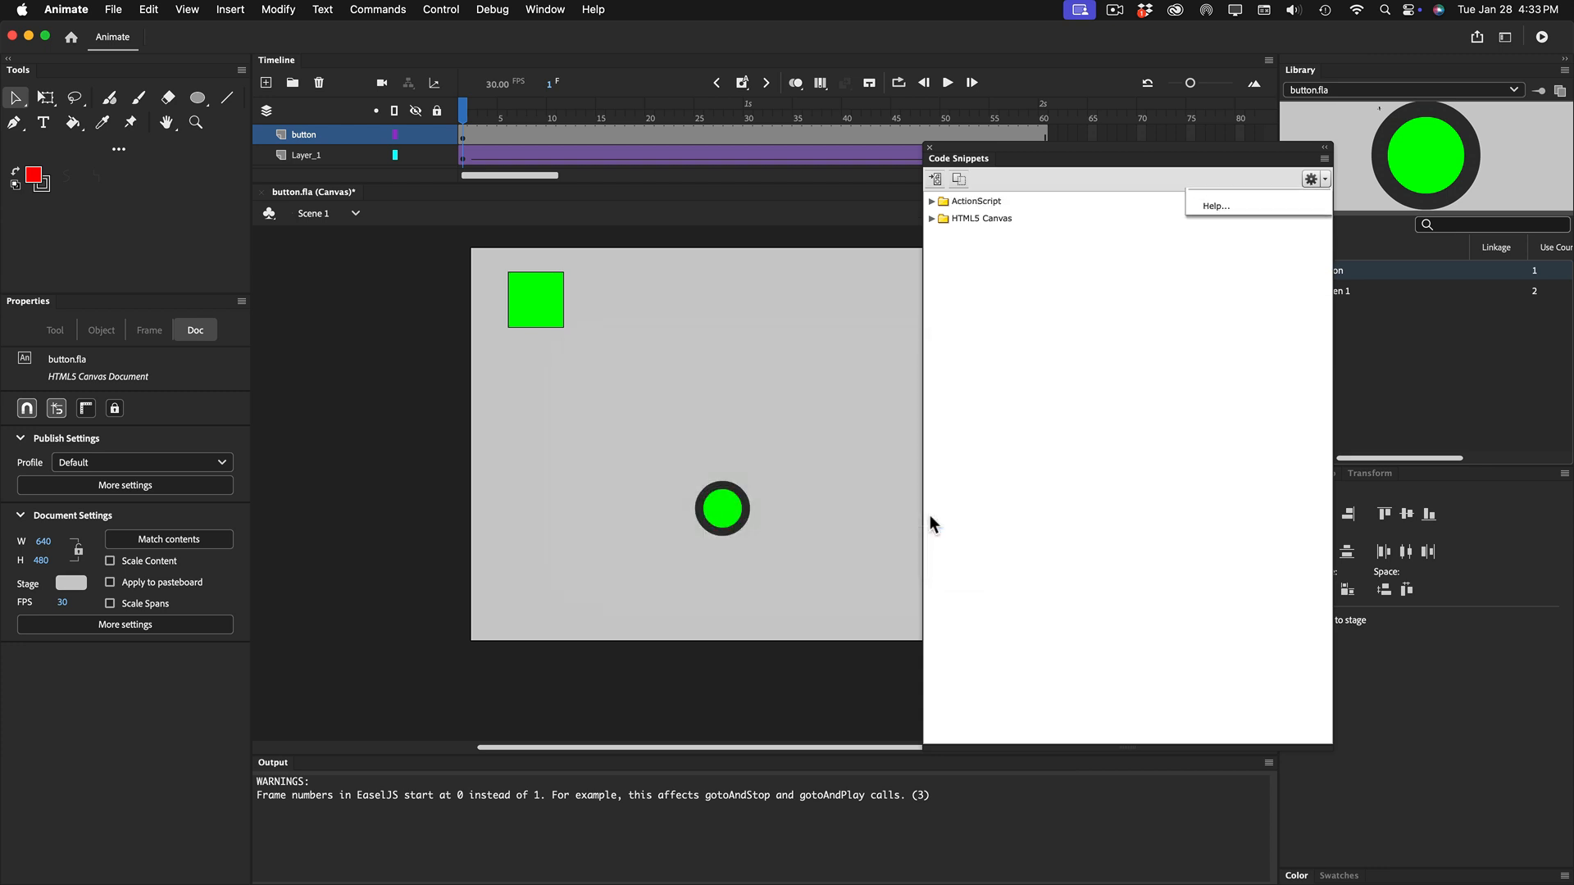
Delete the ActionScript folder from the code snippets, leaving only HTML5 Canvas
left_click(1000, 200)
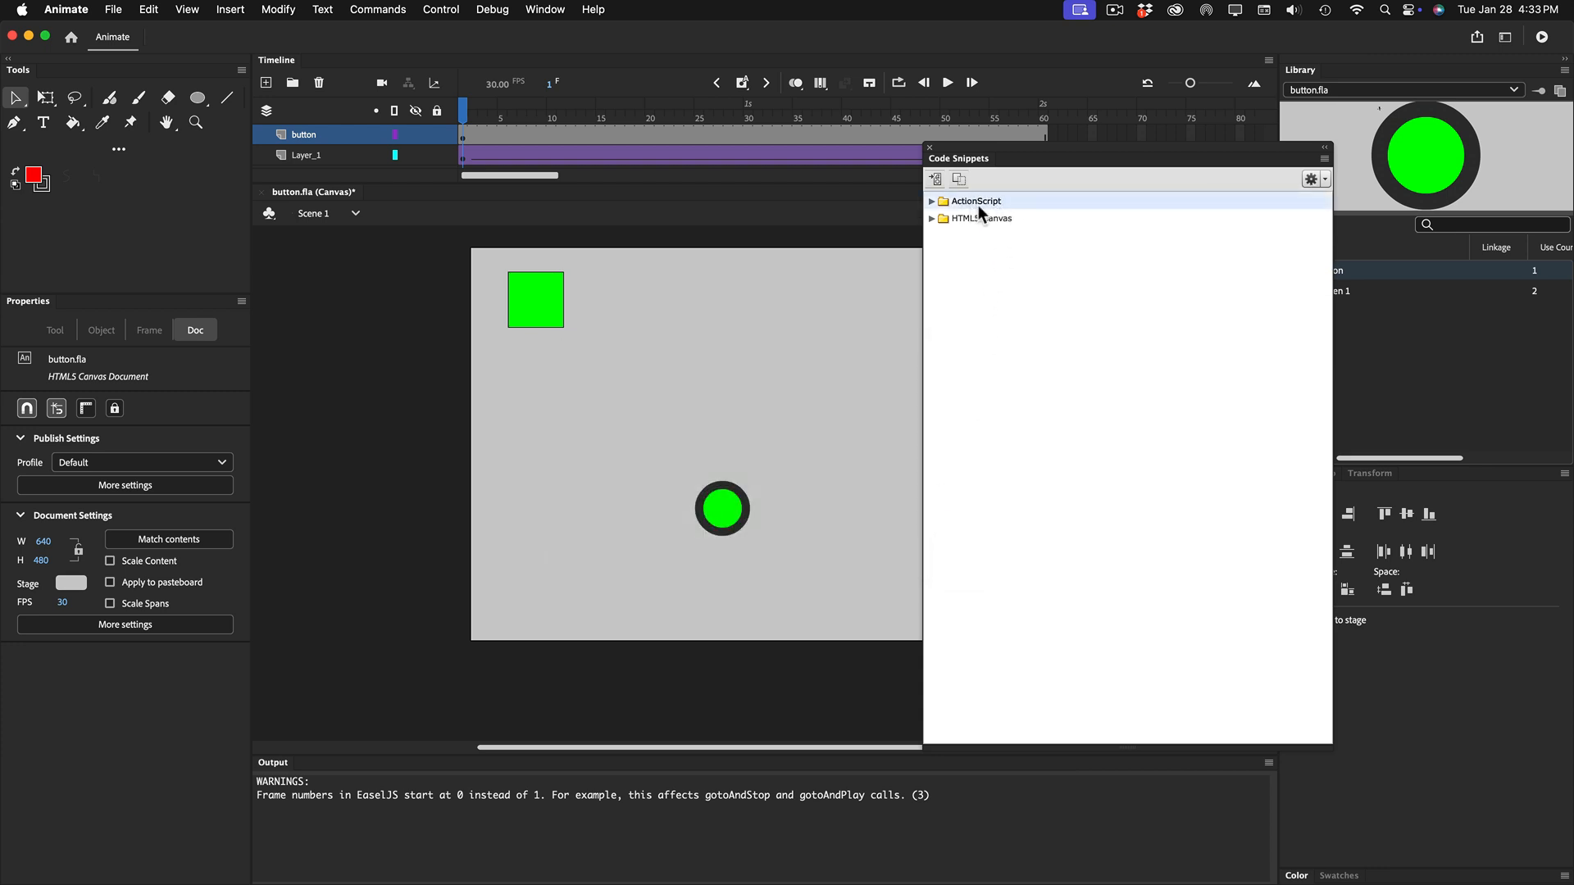
left_click(1322, 180)
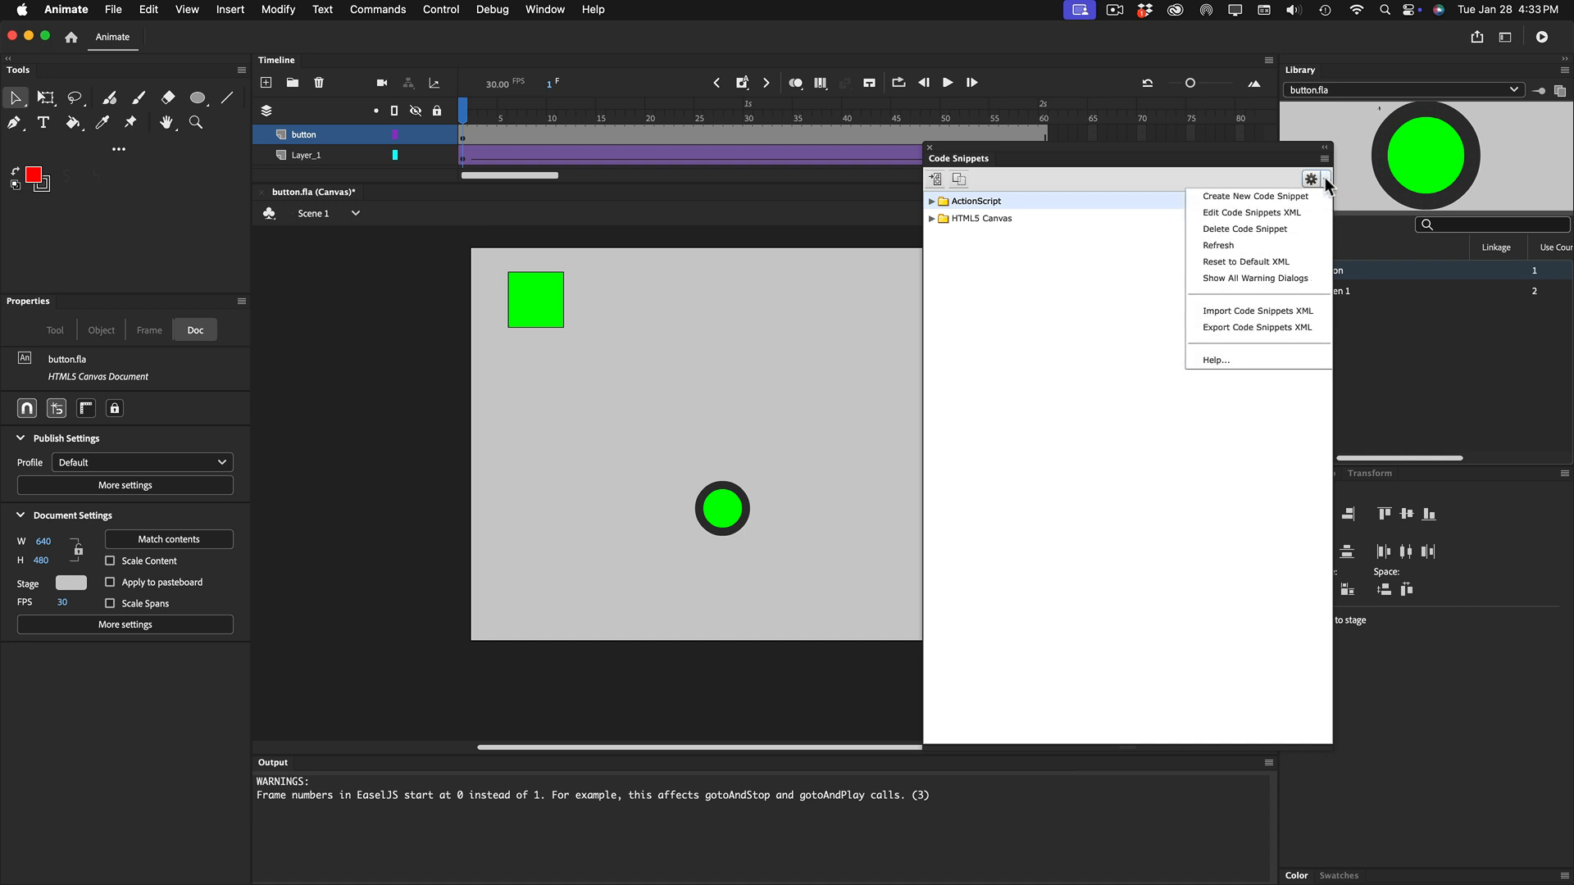
left_click(1268, 229)
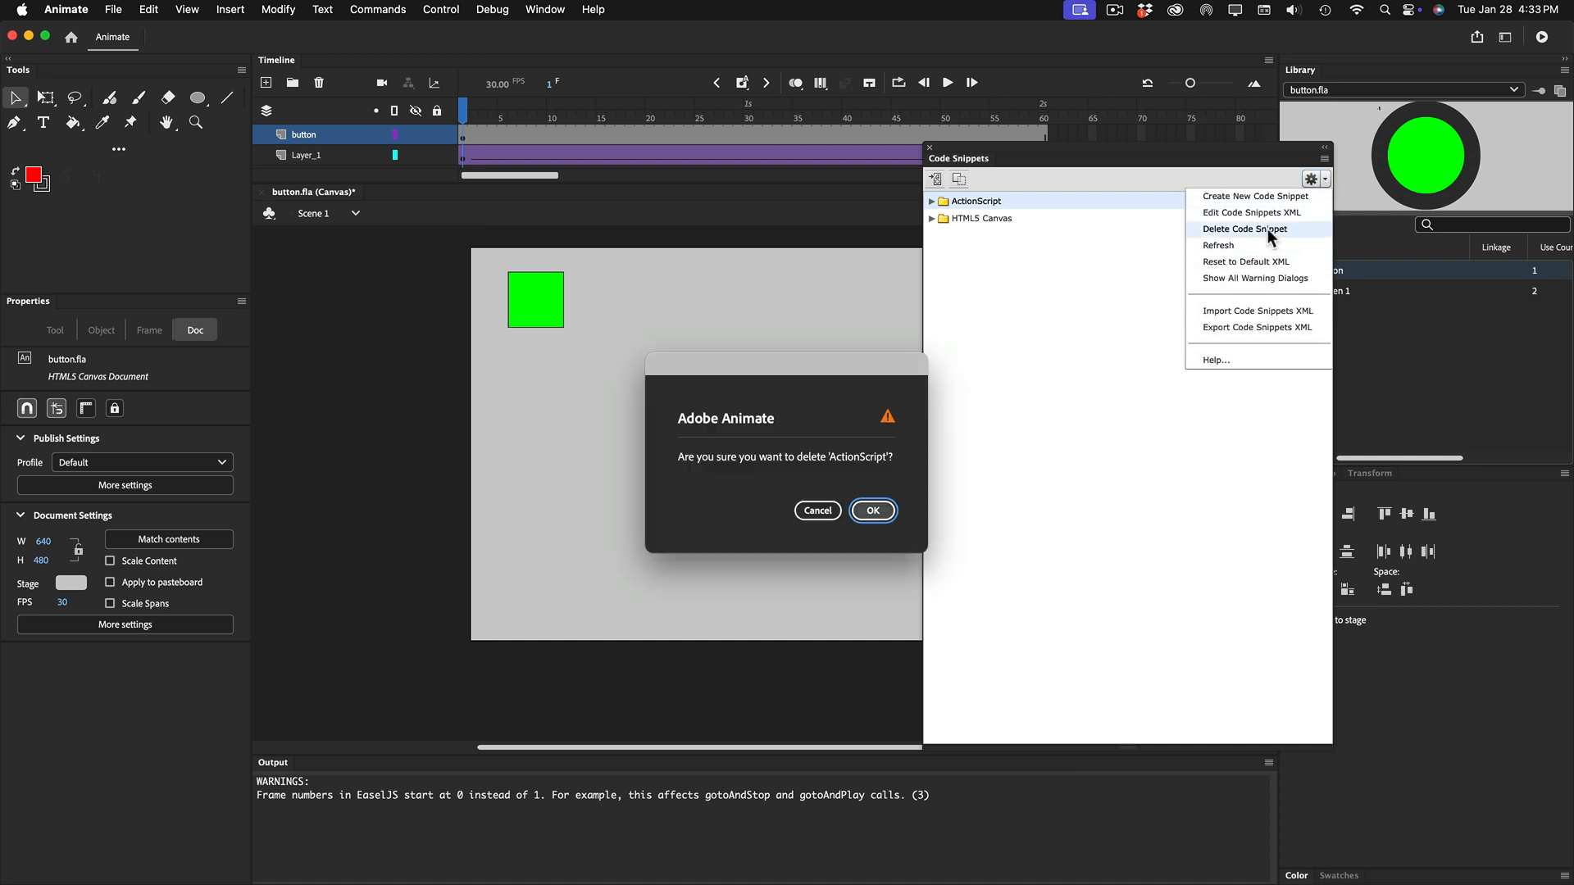
left_click(873, 510)
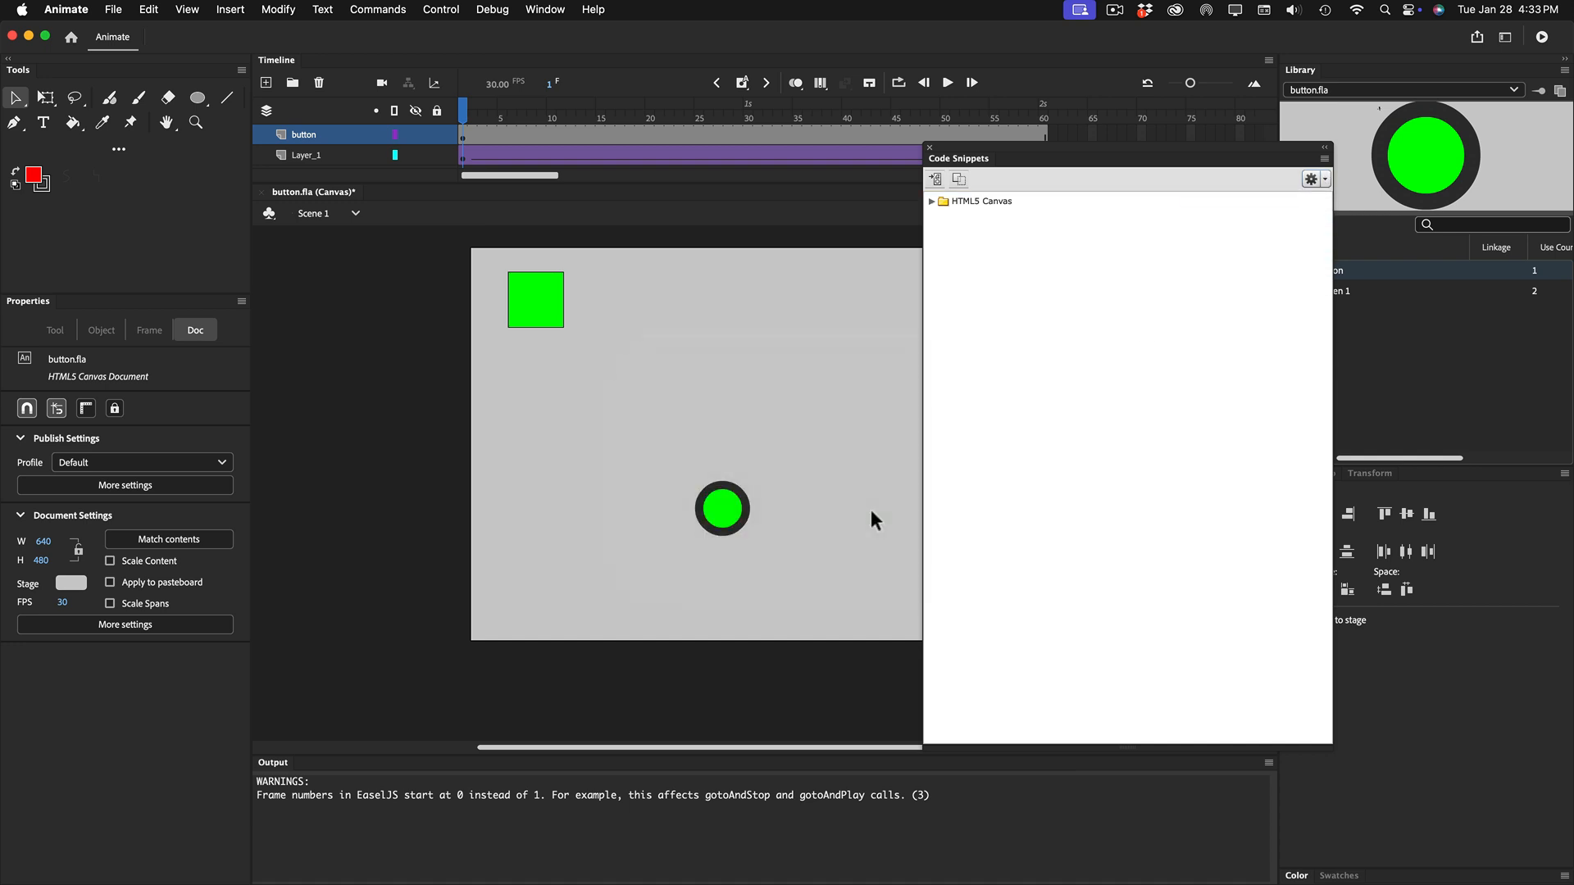
Add the HTML5 Canvas timeline navigation snippet "Stop at this Frame" to frame 1
left_click(934, 202)
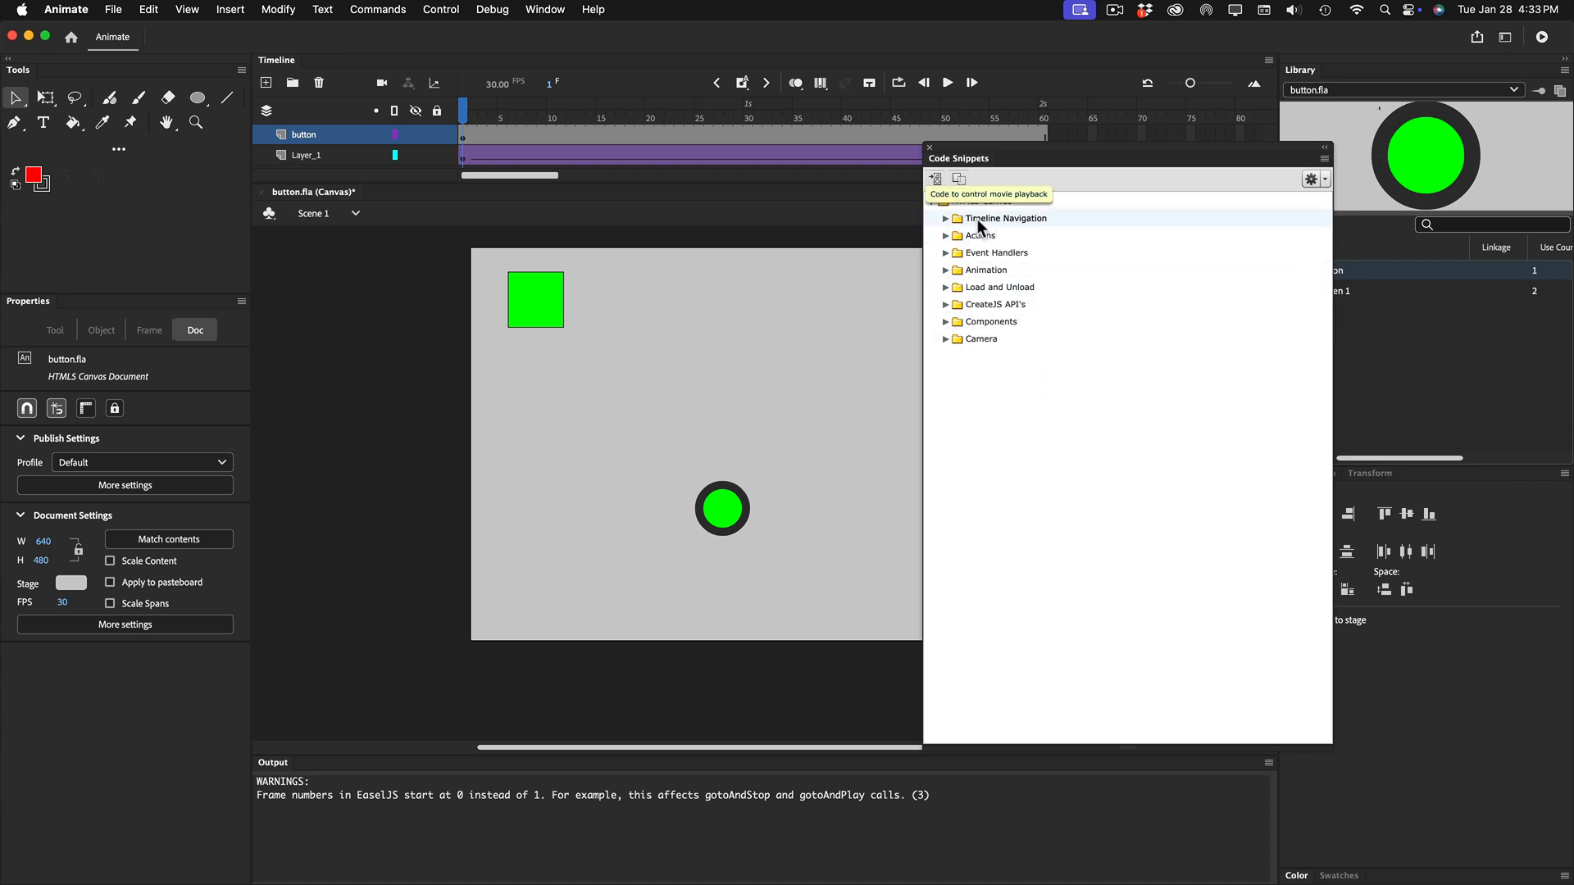
left_click(946, 218)
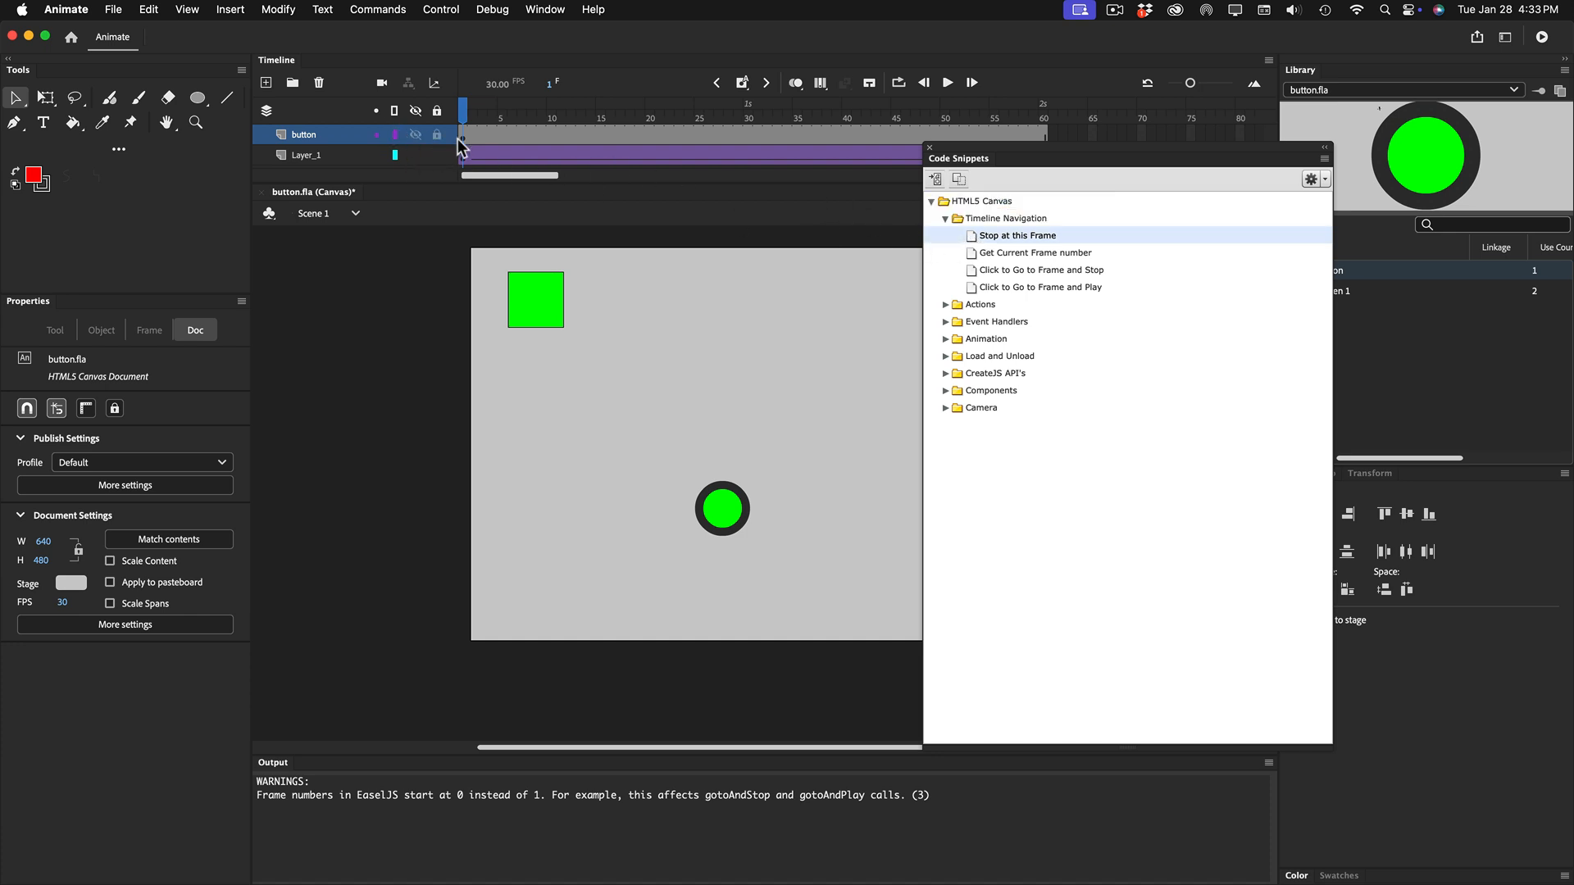
double_click(973, 238)
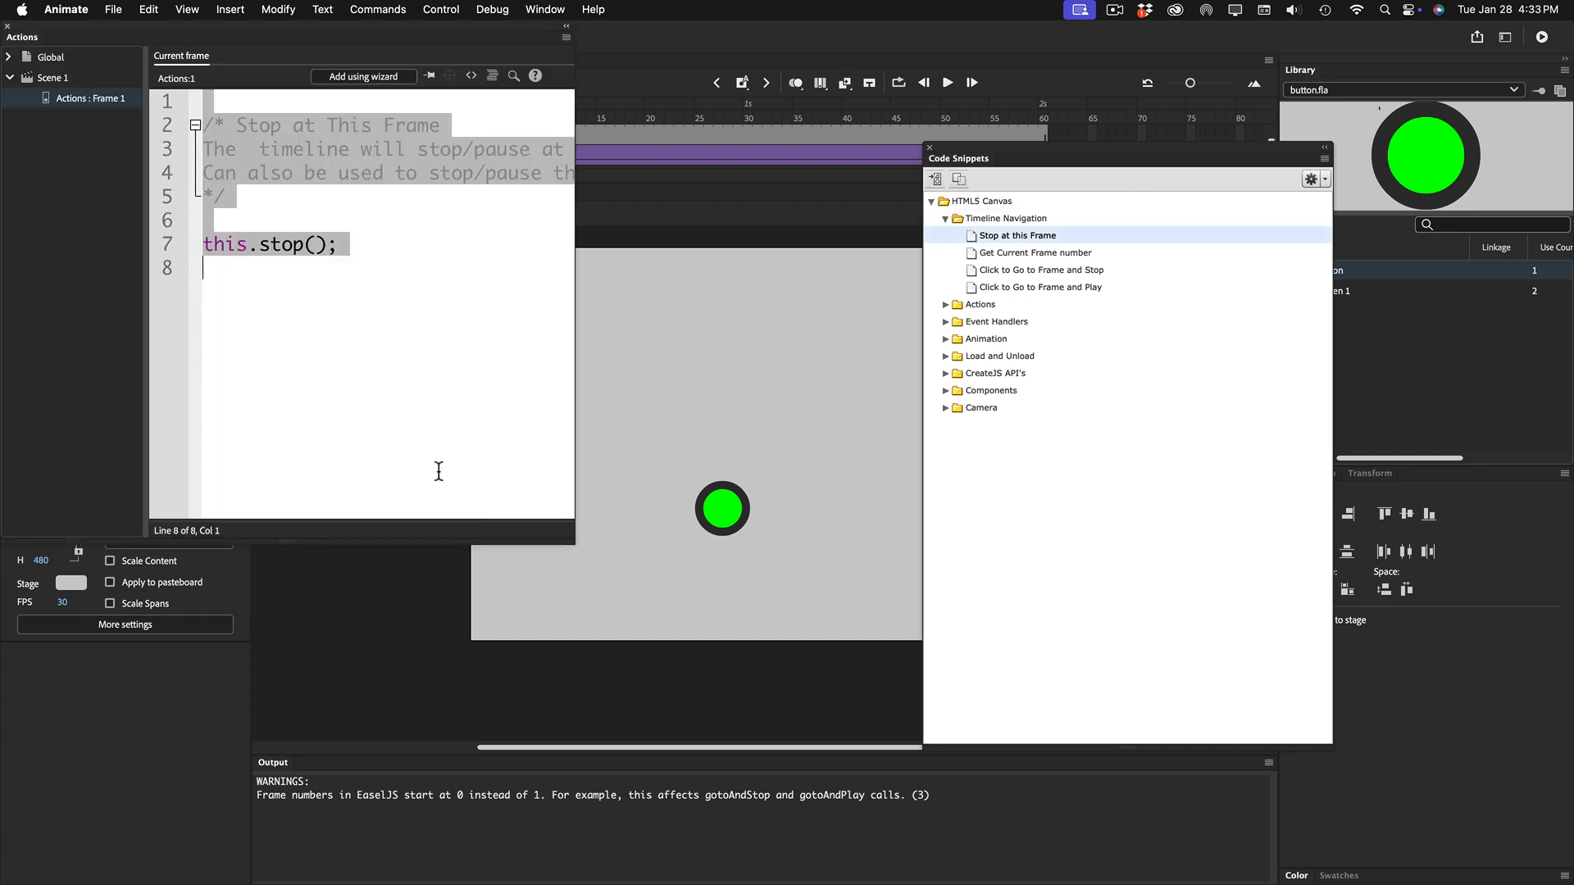
Widen the Actions window and move it below the timeline, and bring the new Actions layer into view
left_click_drag(572, 542, 1295, 554)
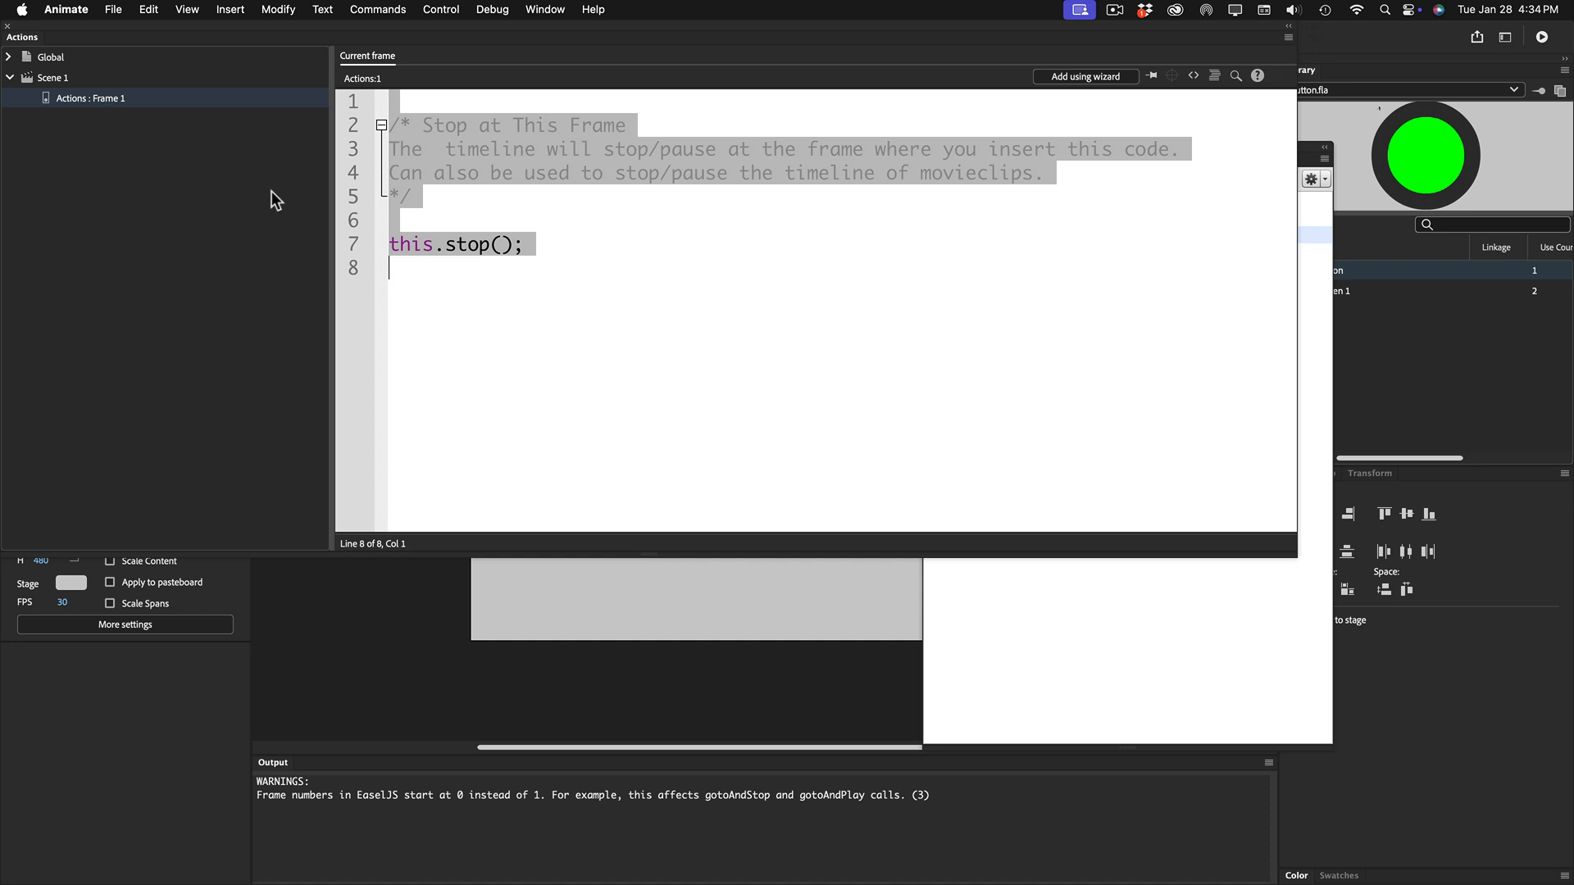
left_click_drag(130, 23, 229, 338)
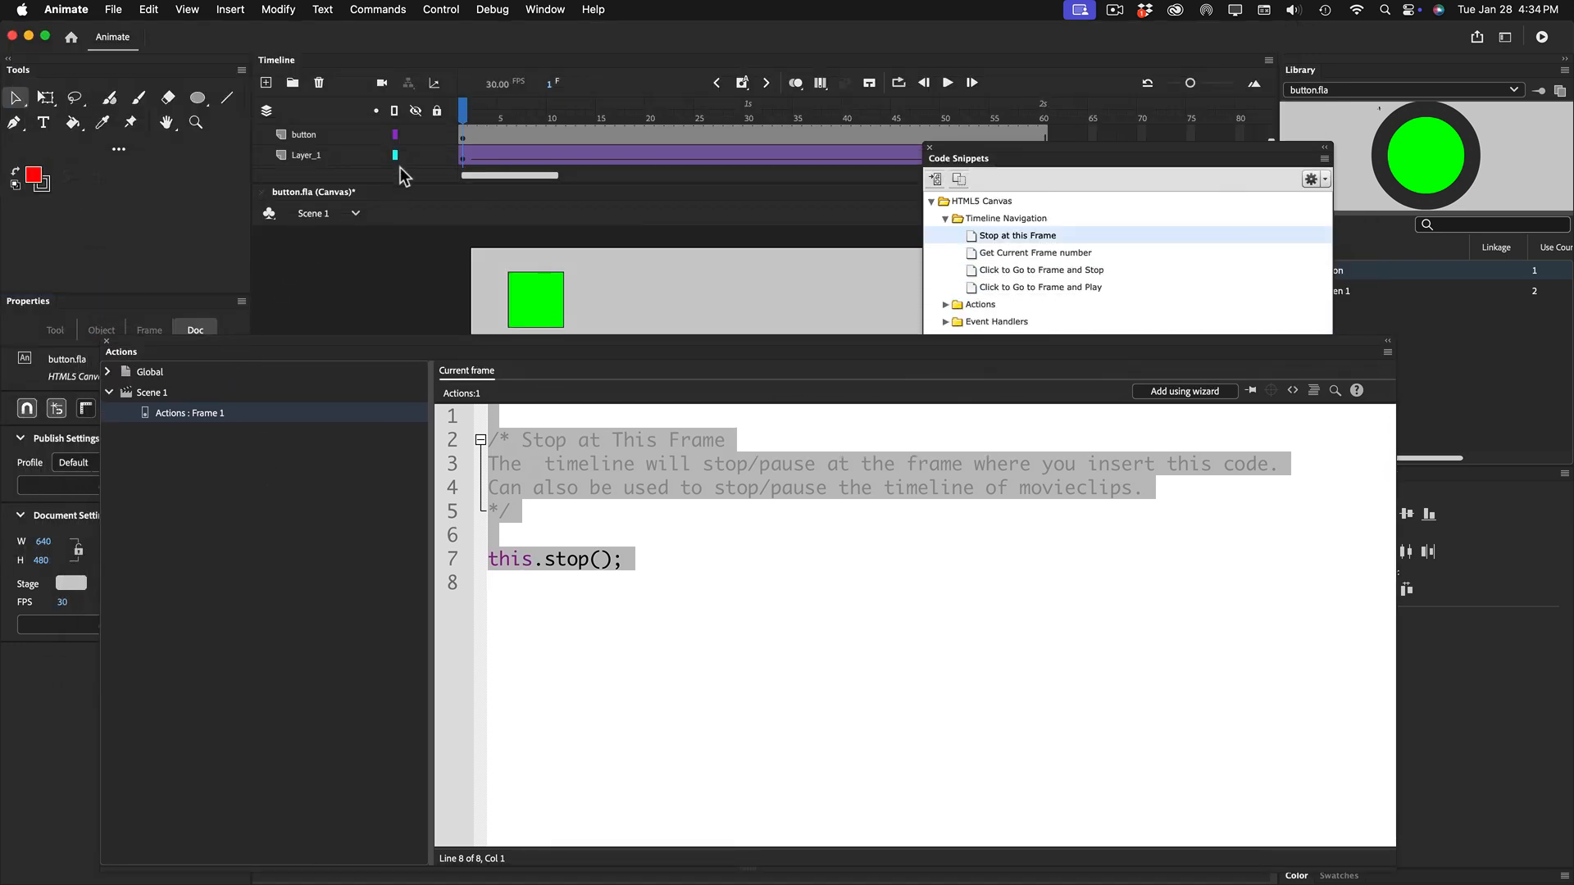
left_click(403, 134)
scroll(407, 141, "up", 1)
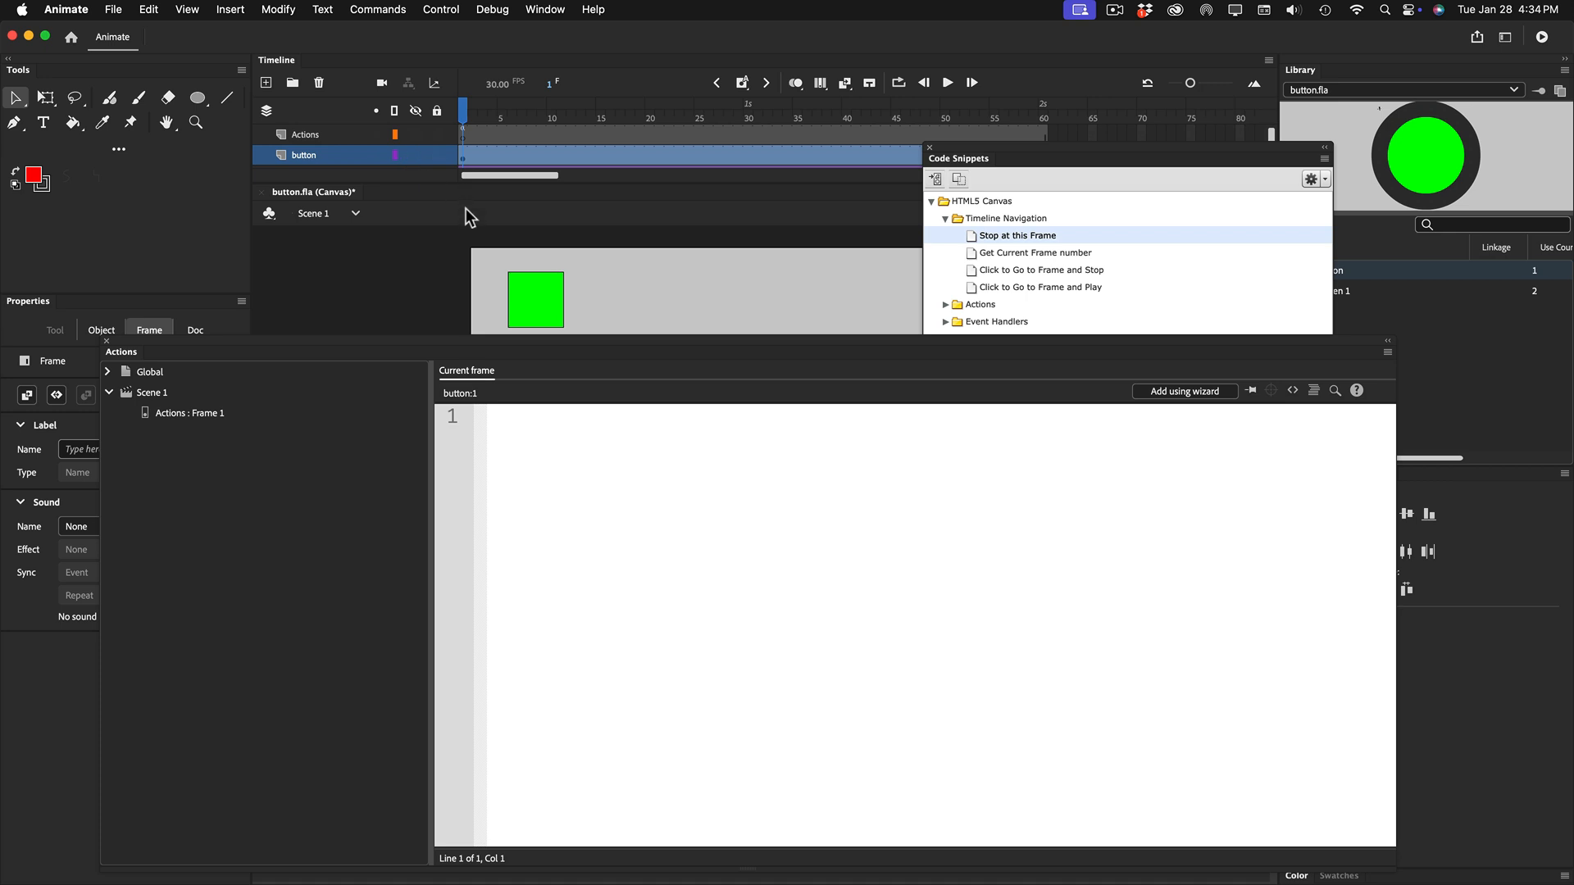
Enlarge the timeline to show all layers, and display the code on frame 1 of the Actions layer
left_click_drag(460, 180, 460, 245)
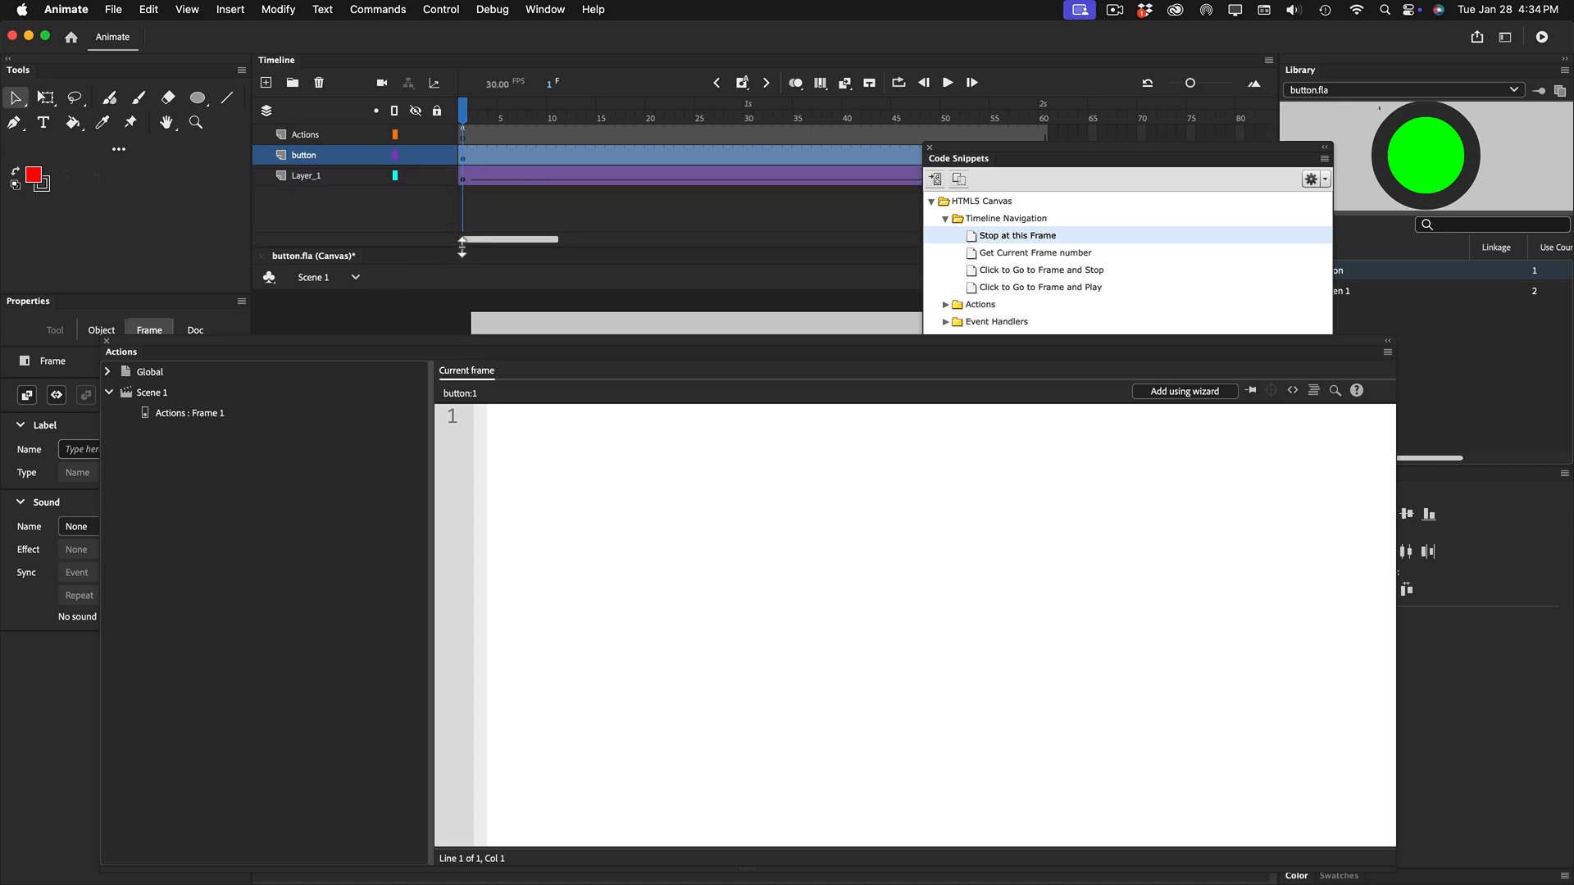
left_click(461, 131)
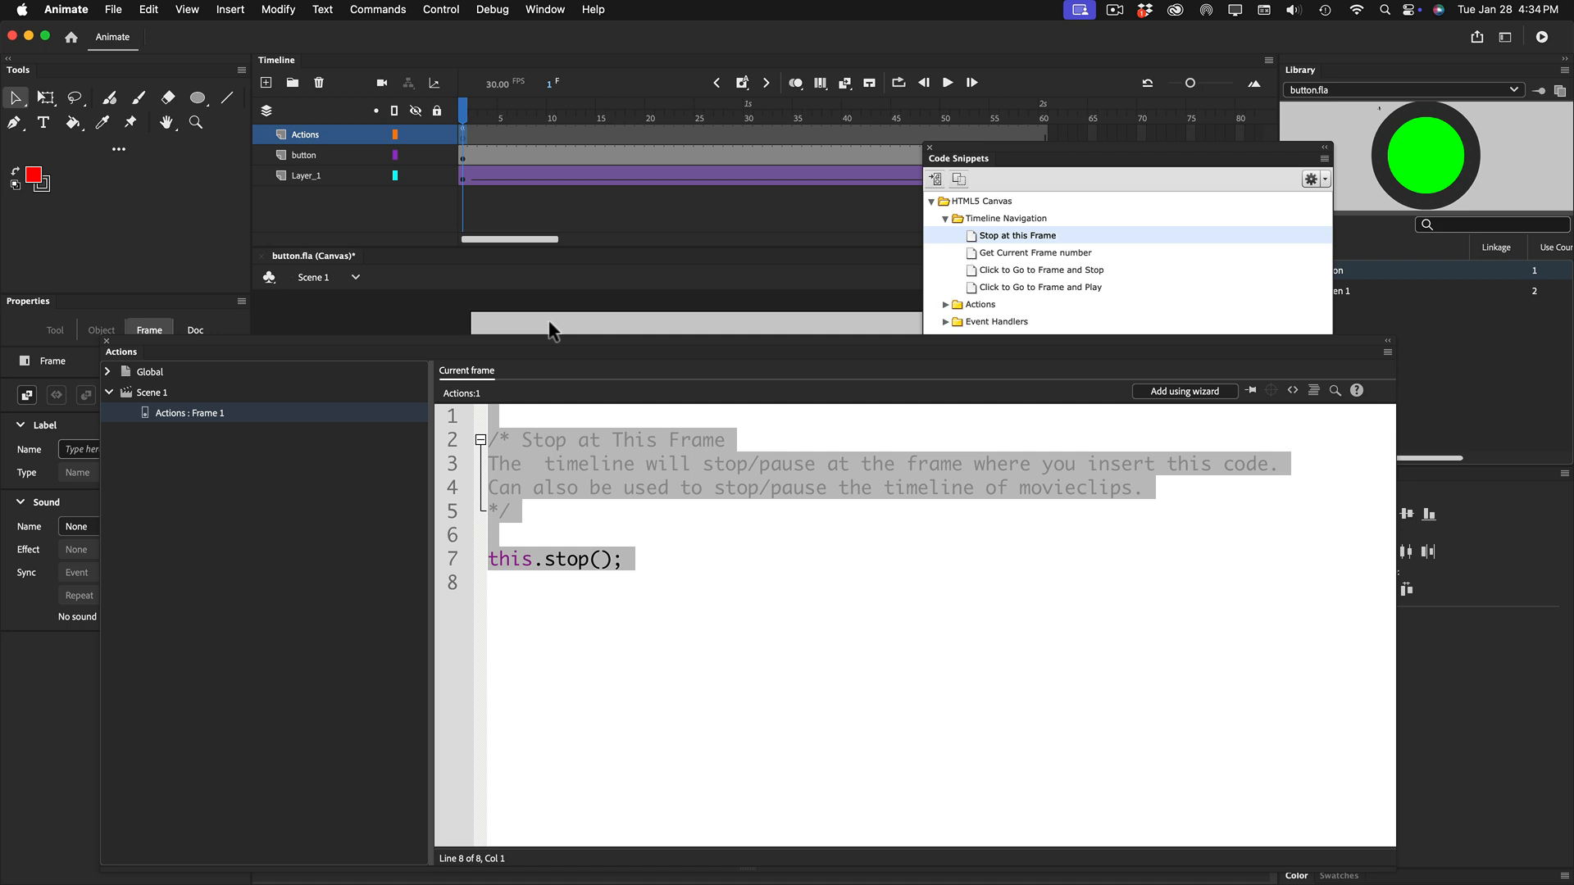
left_click(613, 573)
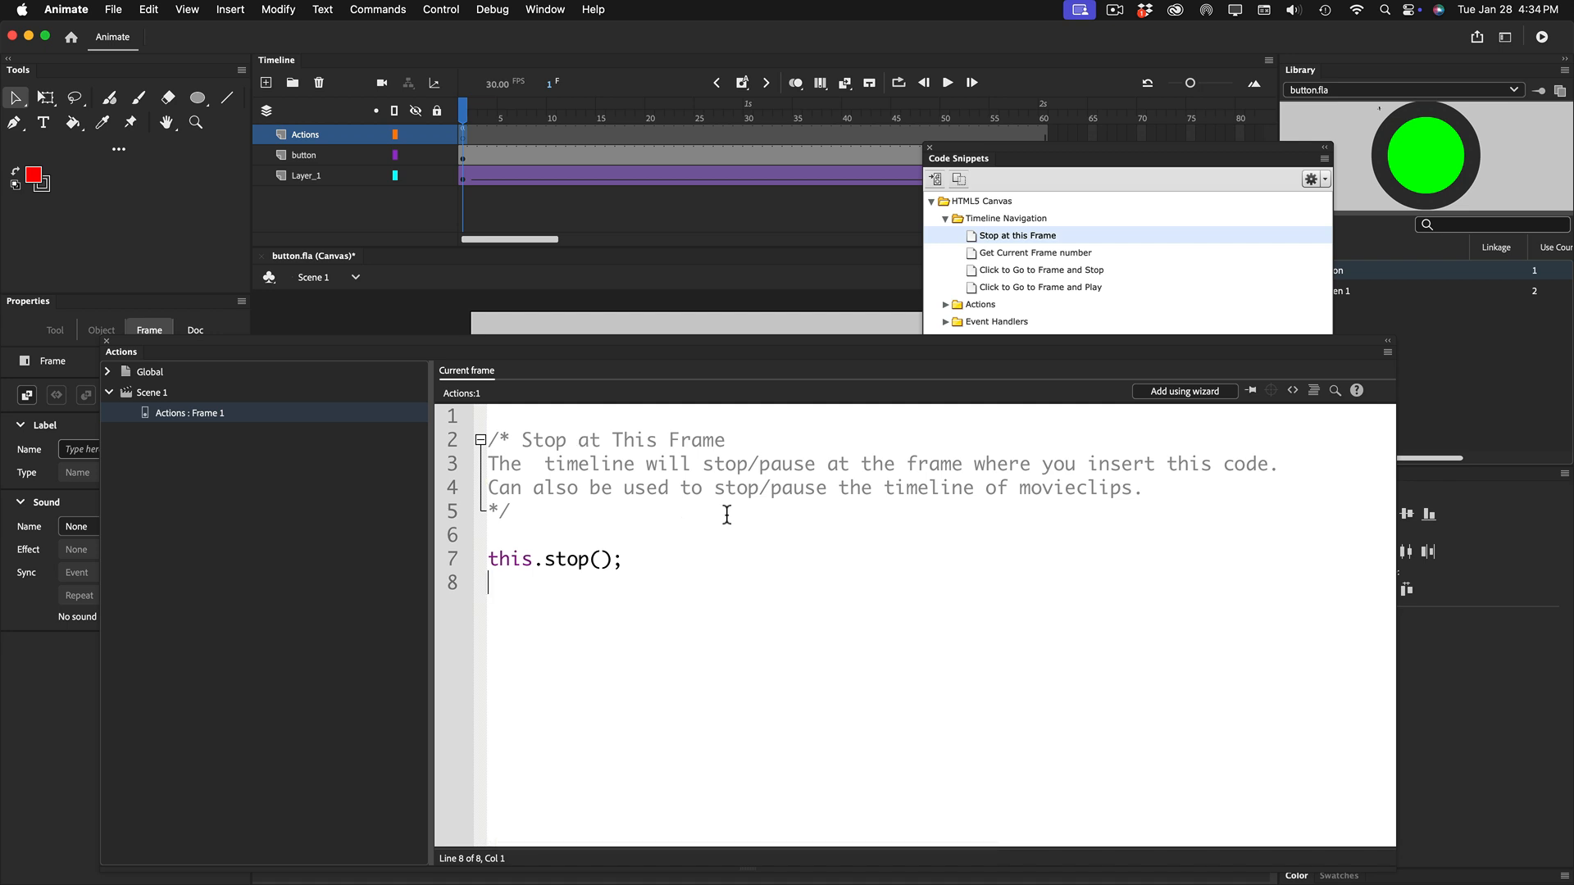
Test the animation in the browser, try the circular button, and close the preview
key("super+Return")
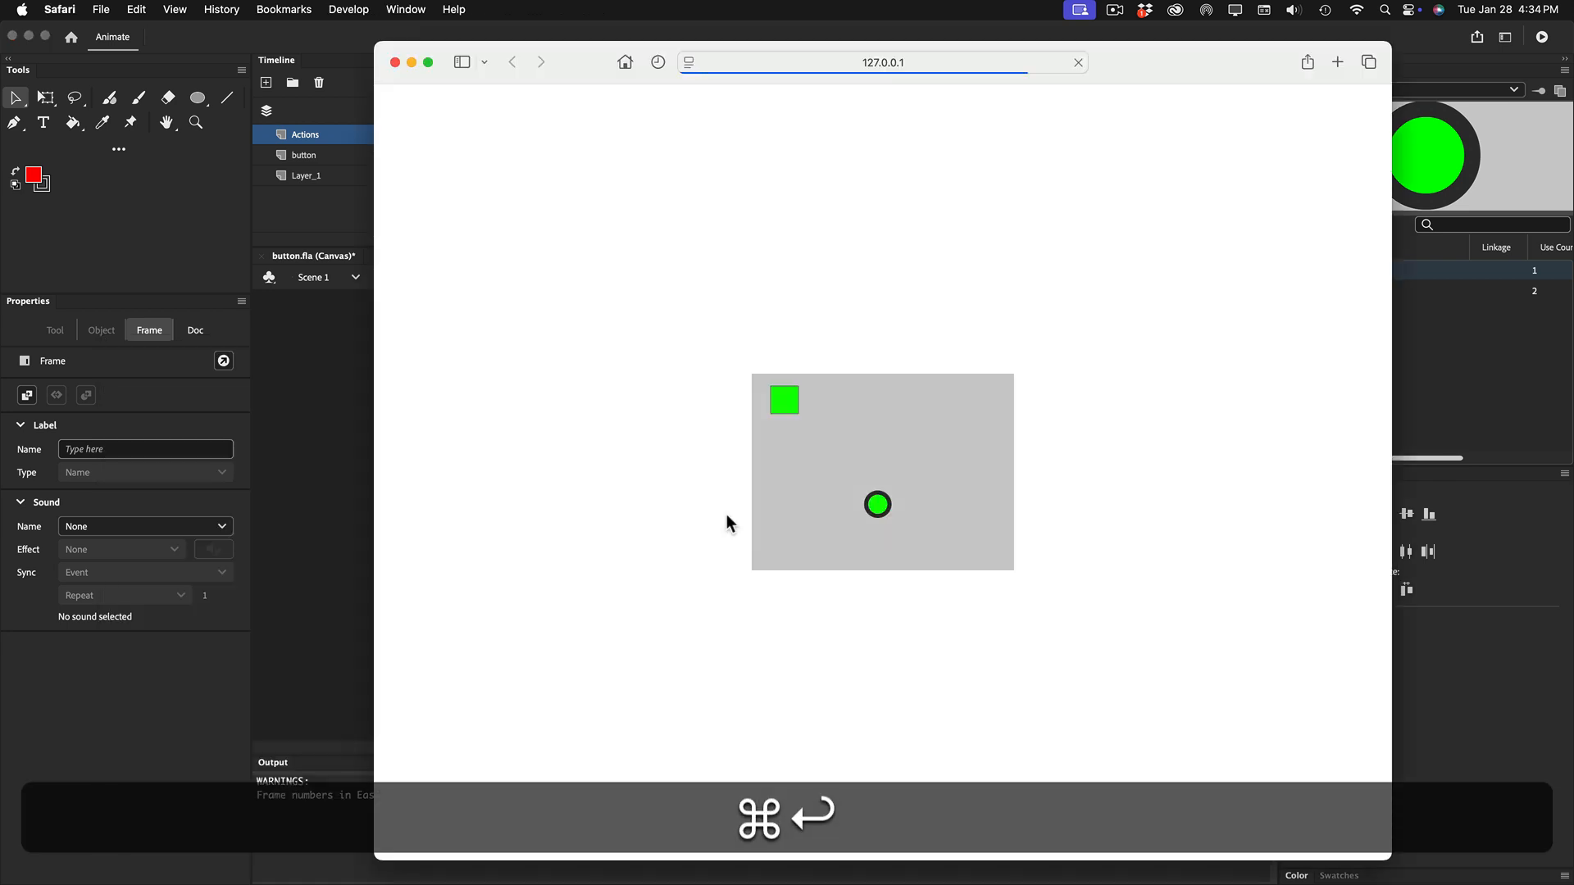
left_click(877, 506)
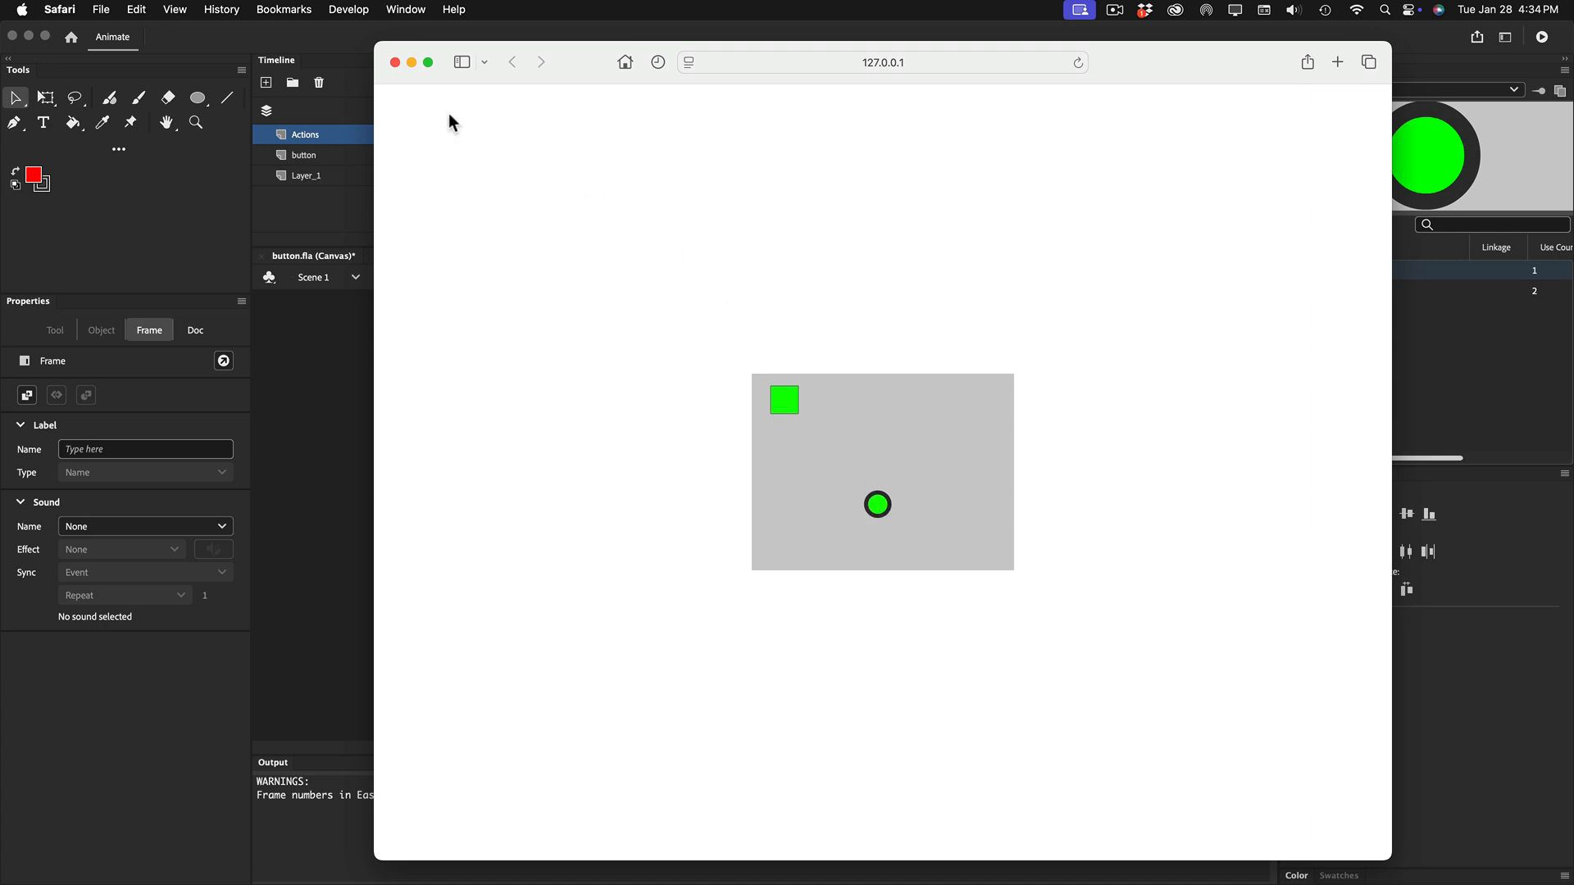
left_click(395, 63)
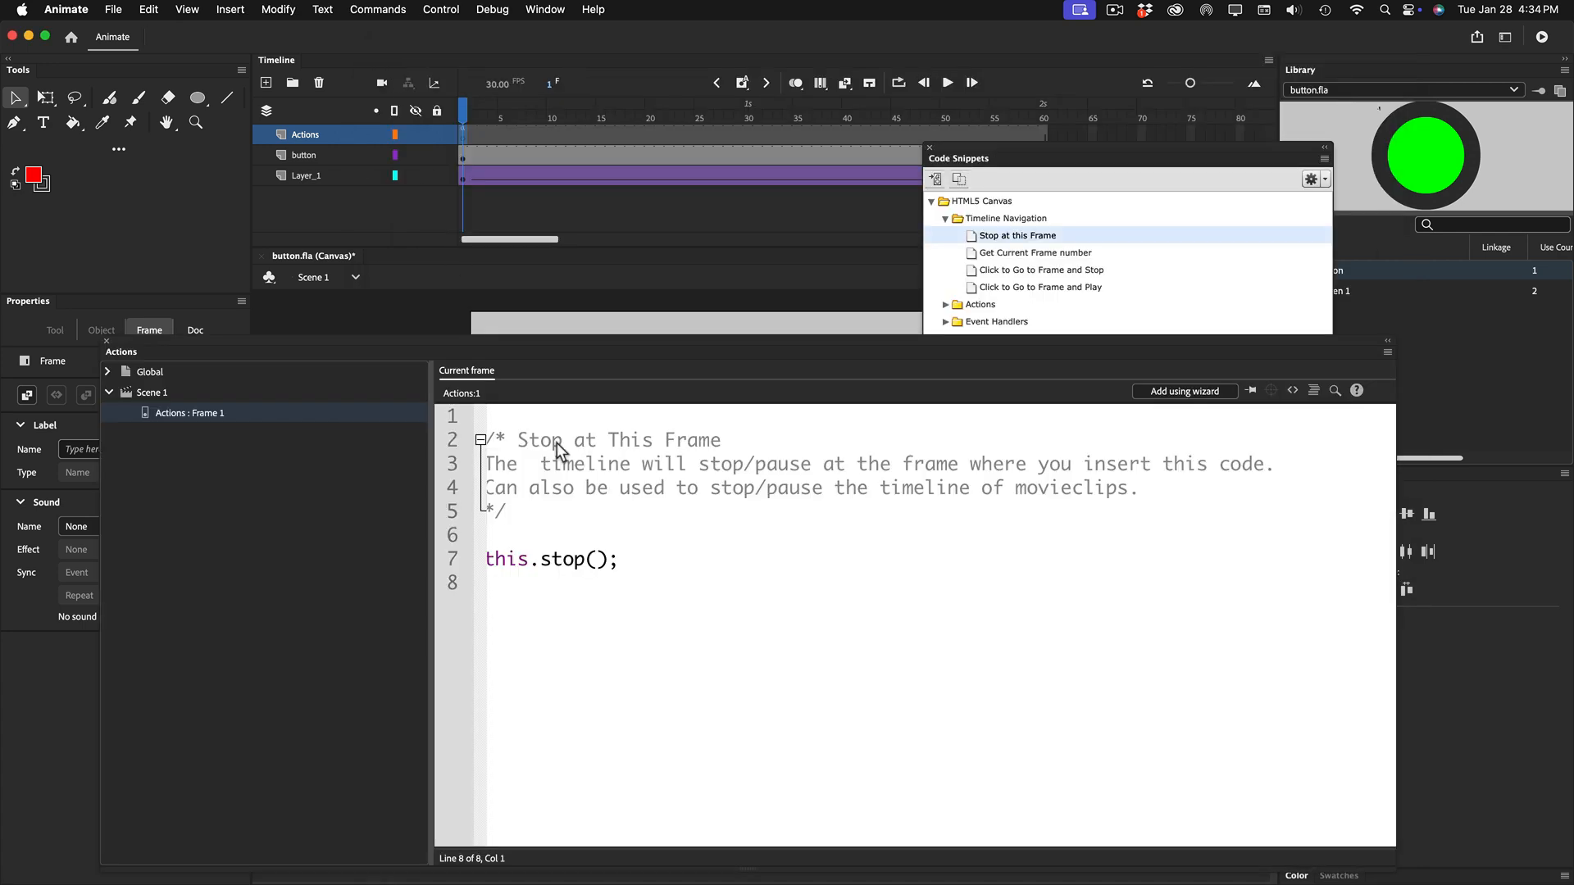
Delete the "Stop at This Frame" comment block above this.stop(); in the frame 1 code
scroll(588, 491, "left", 1)
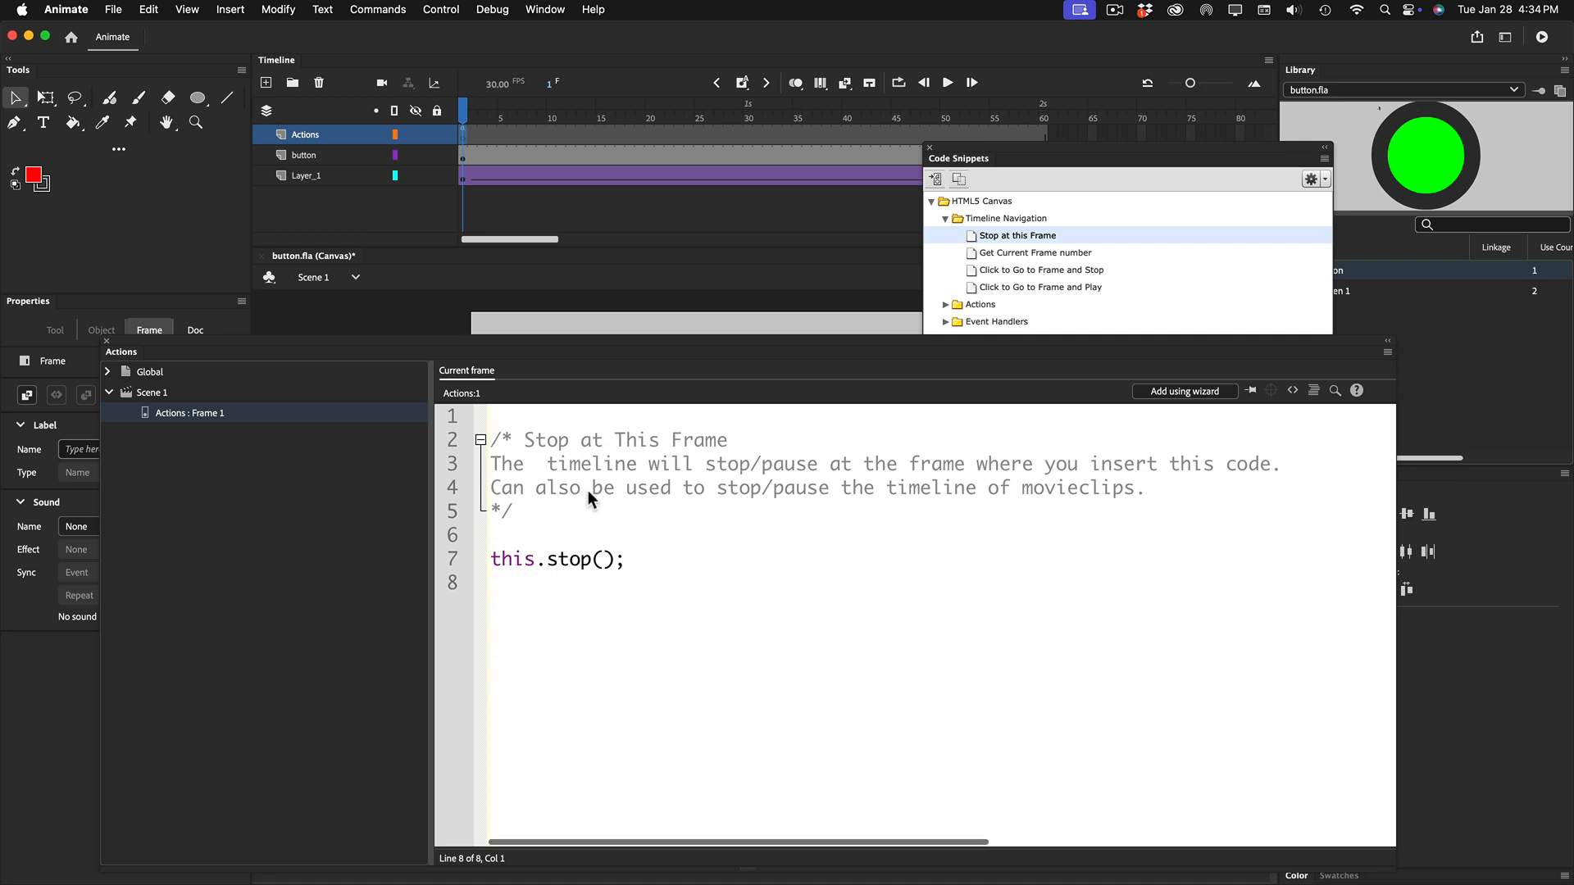
left_click(490, 561)
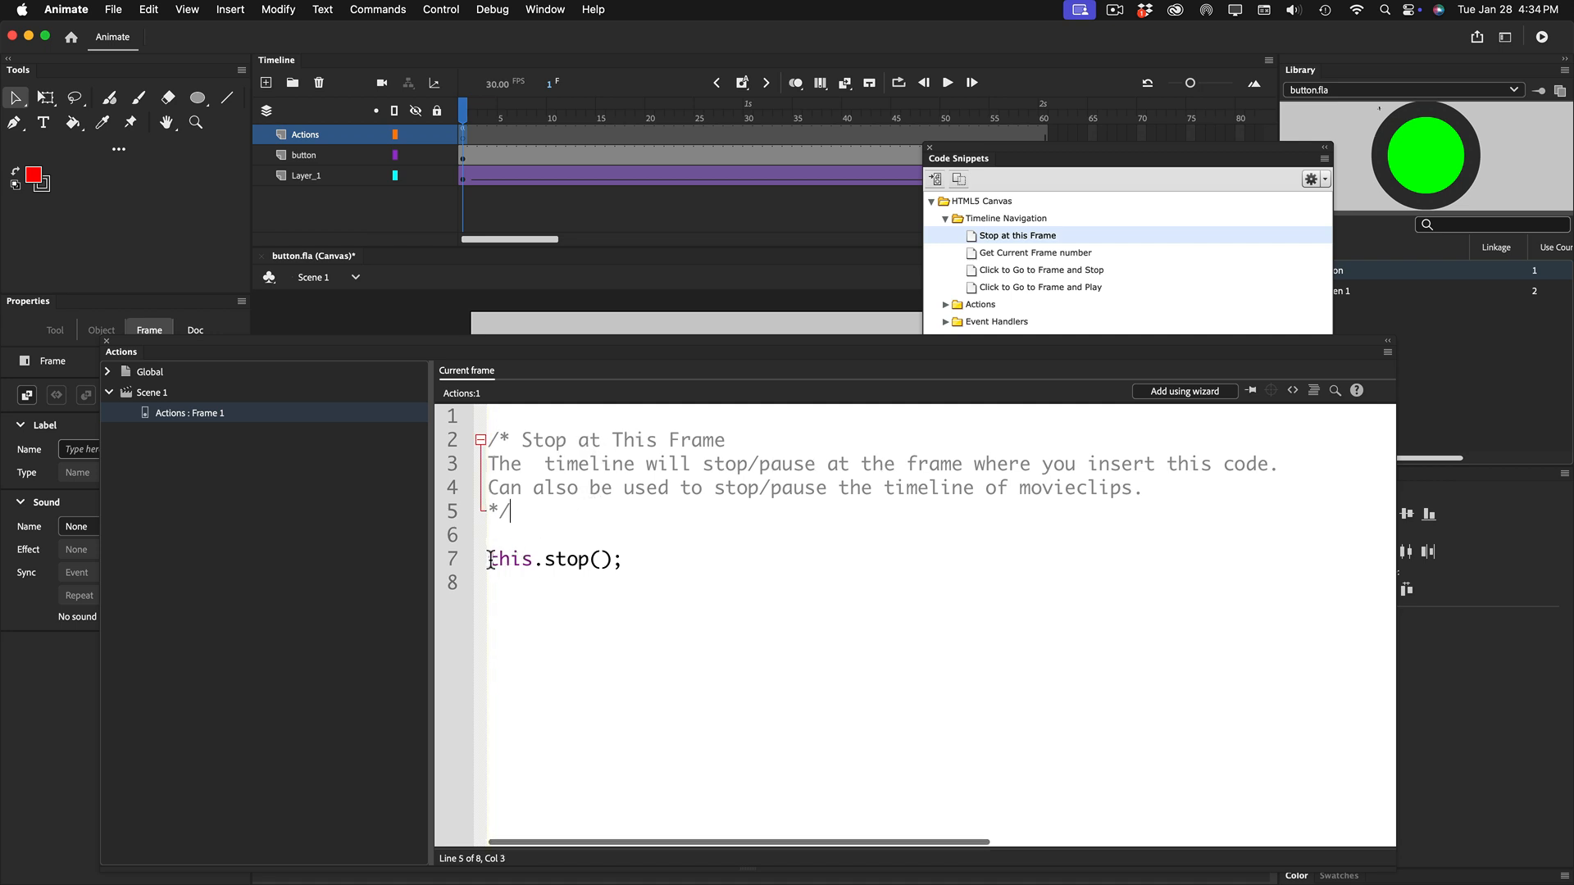
left_click_drag(490, 560, 470, 403)
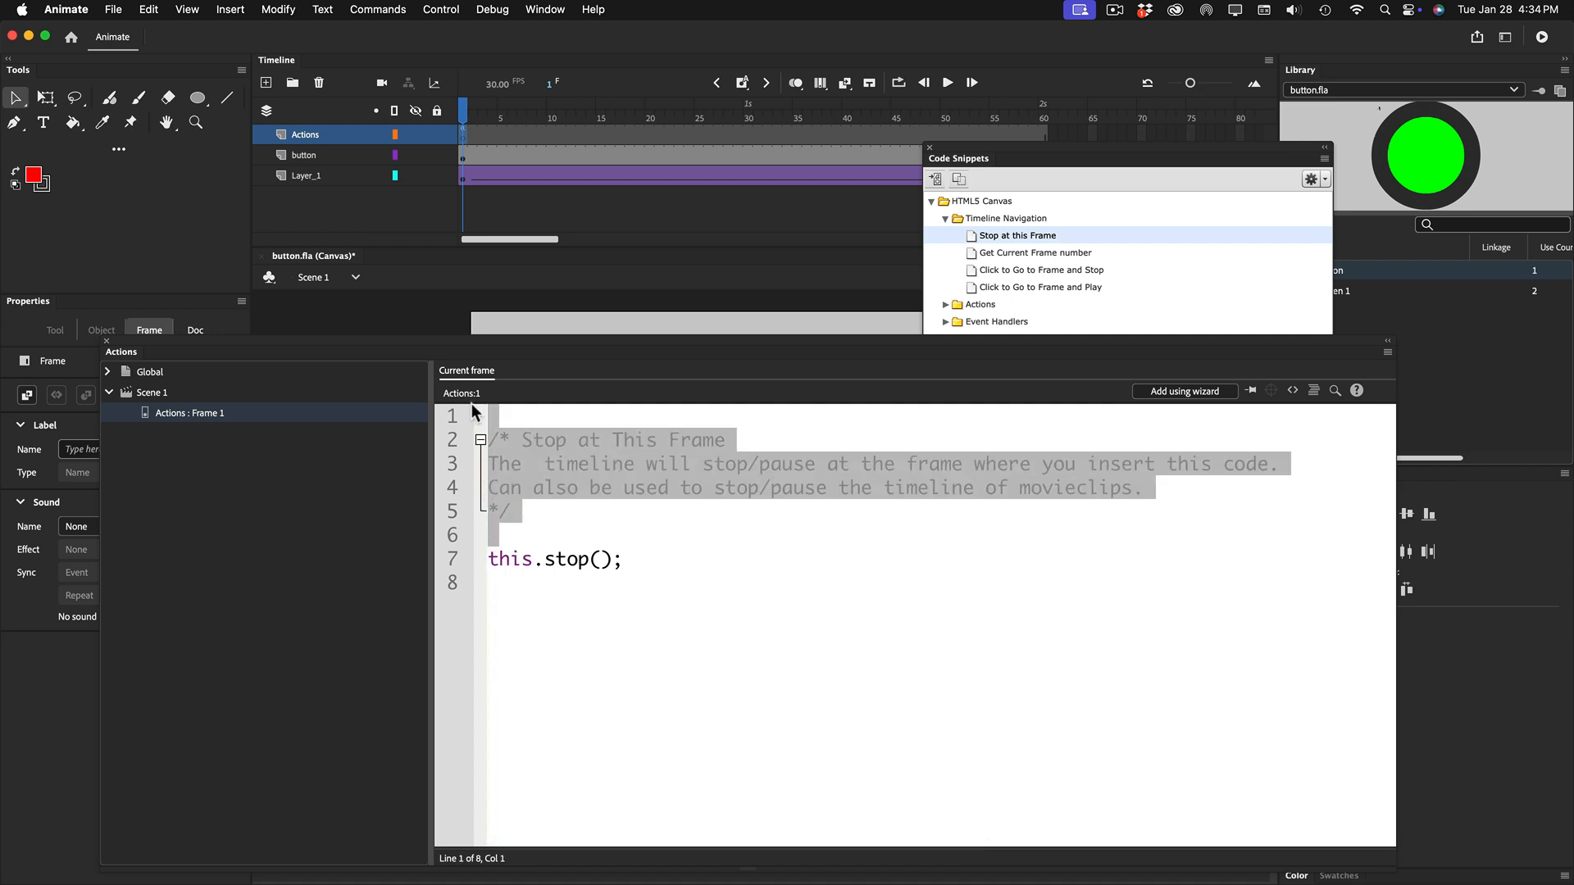
key("BackSpace")
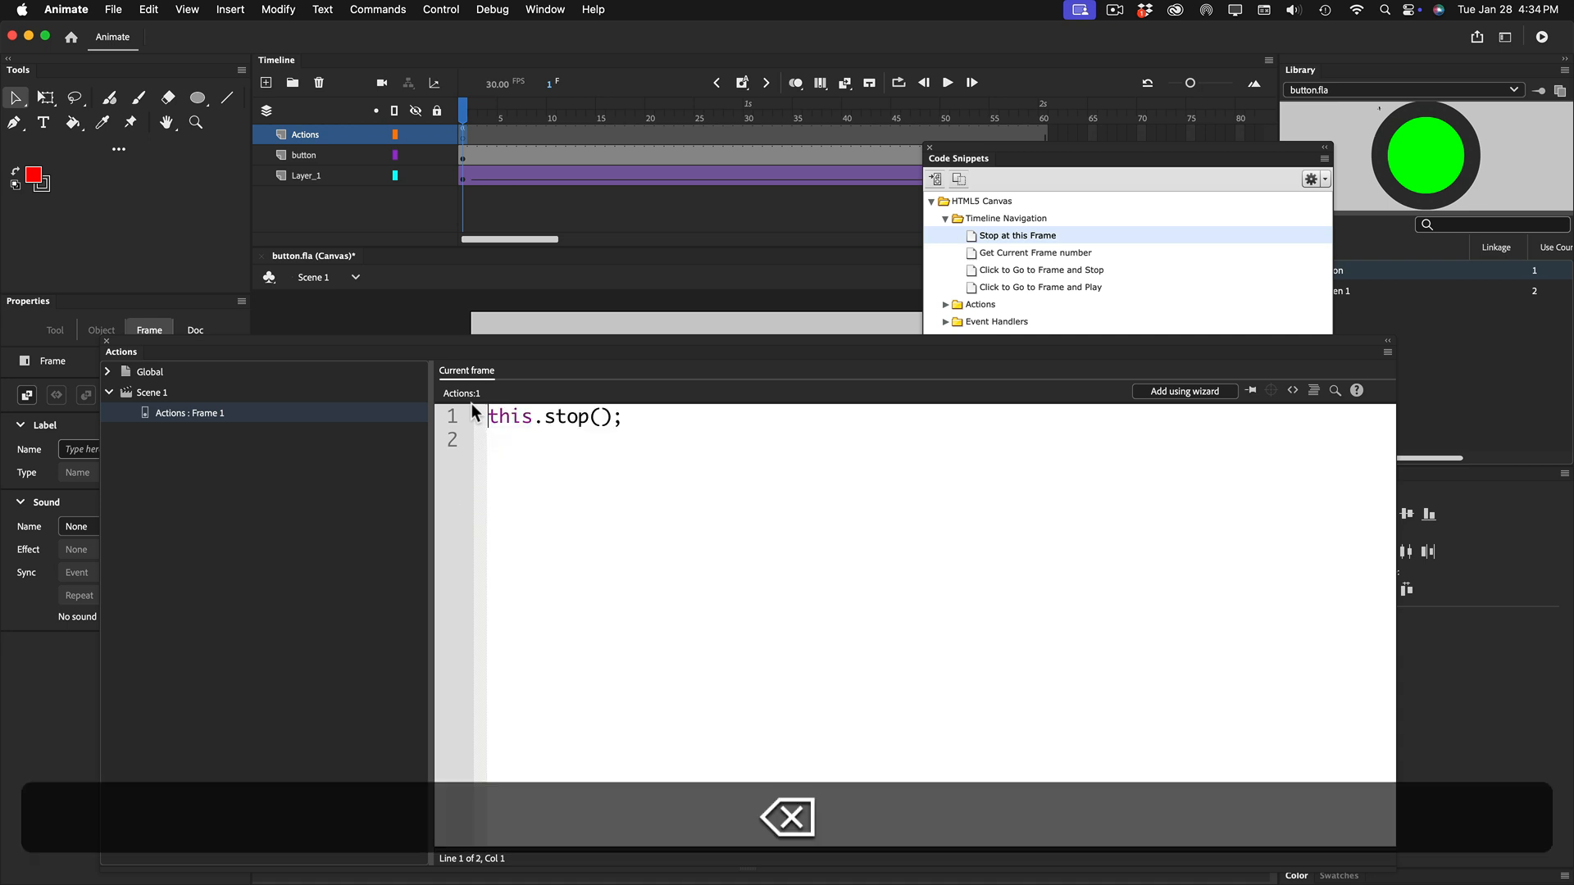
Add an empty line at the end of the frame 1 code, and move the Actions window below the circular button
left_click(652, 423)
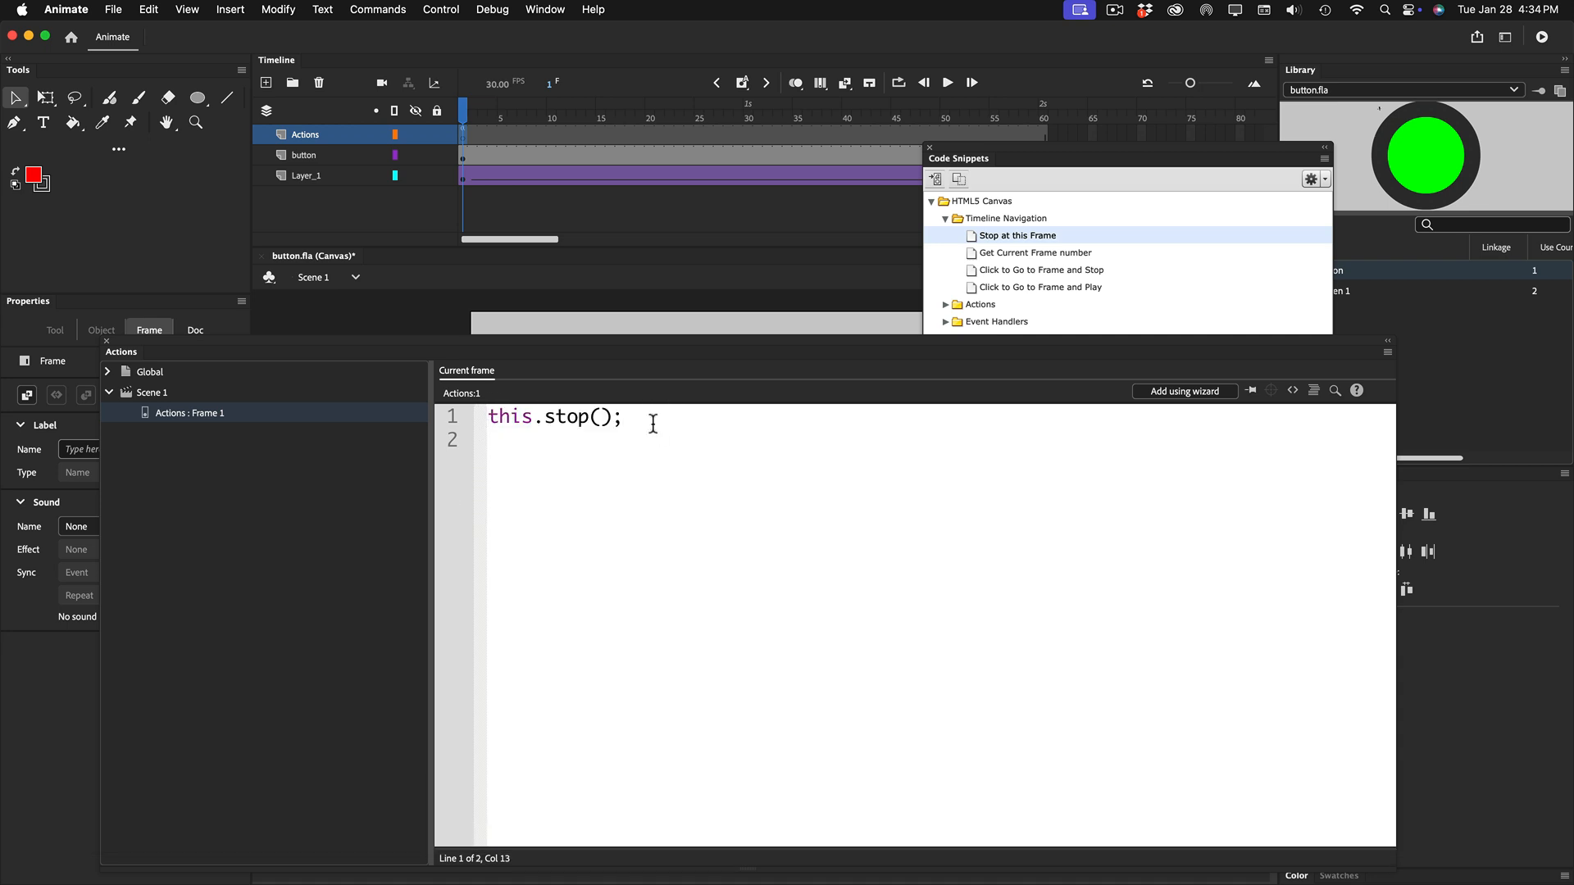
key("Down")
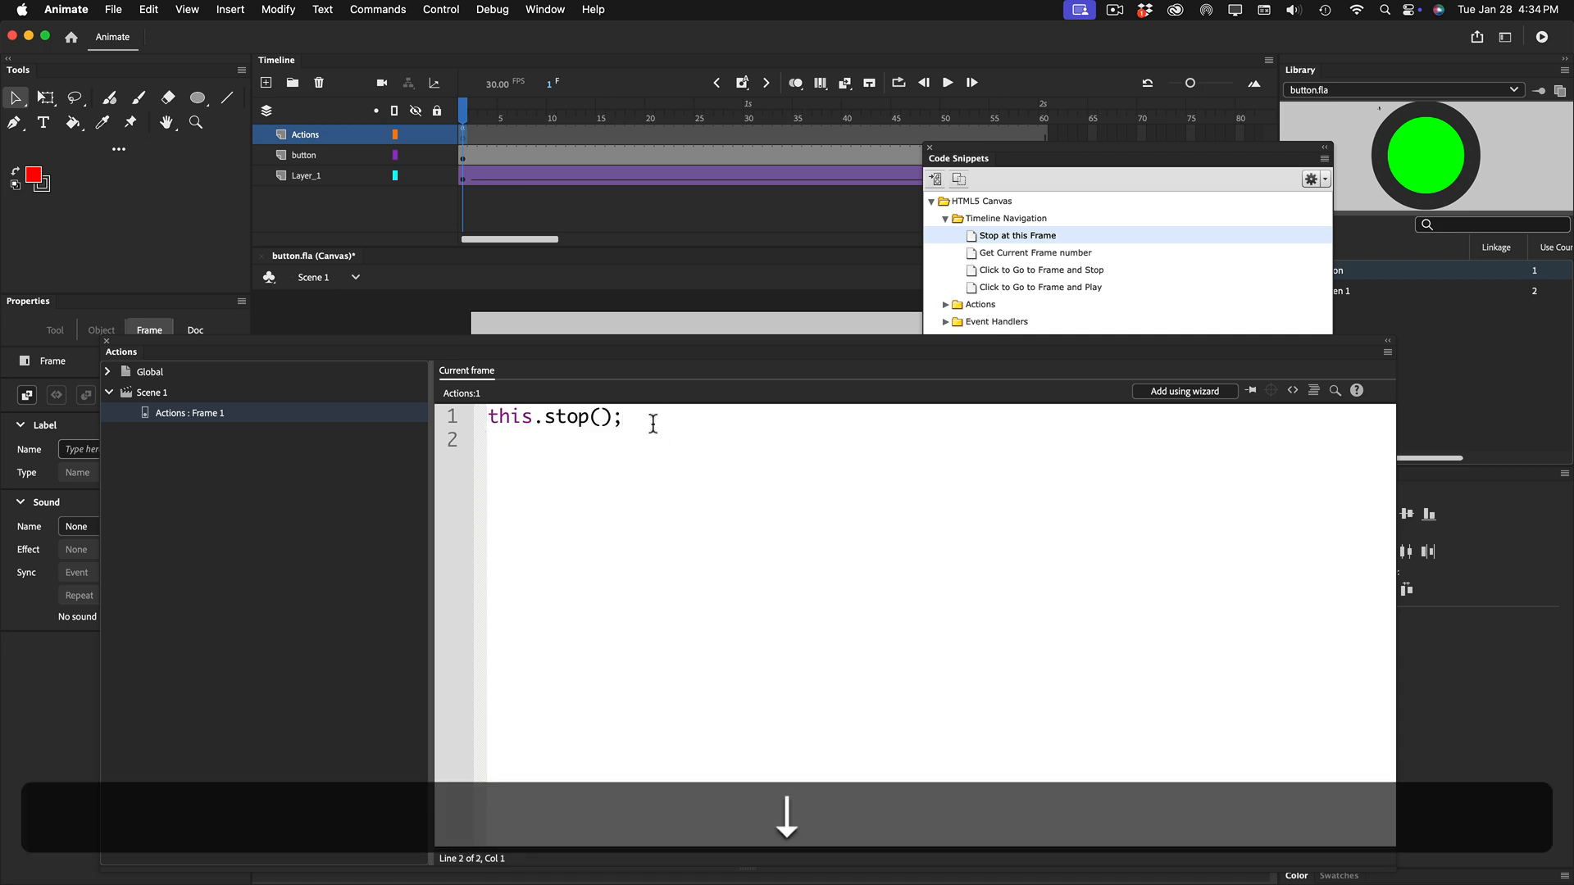
key("Return")
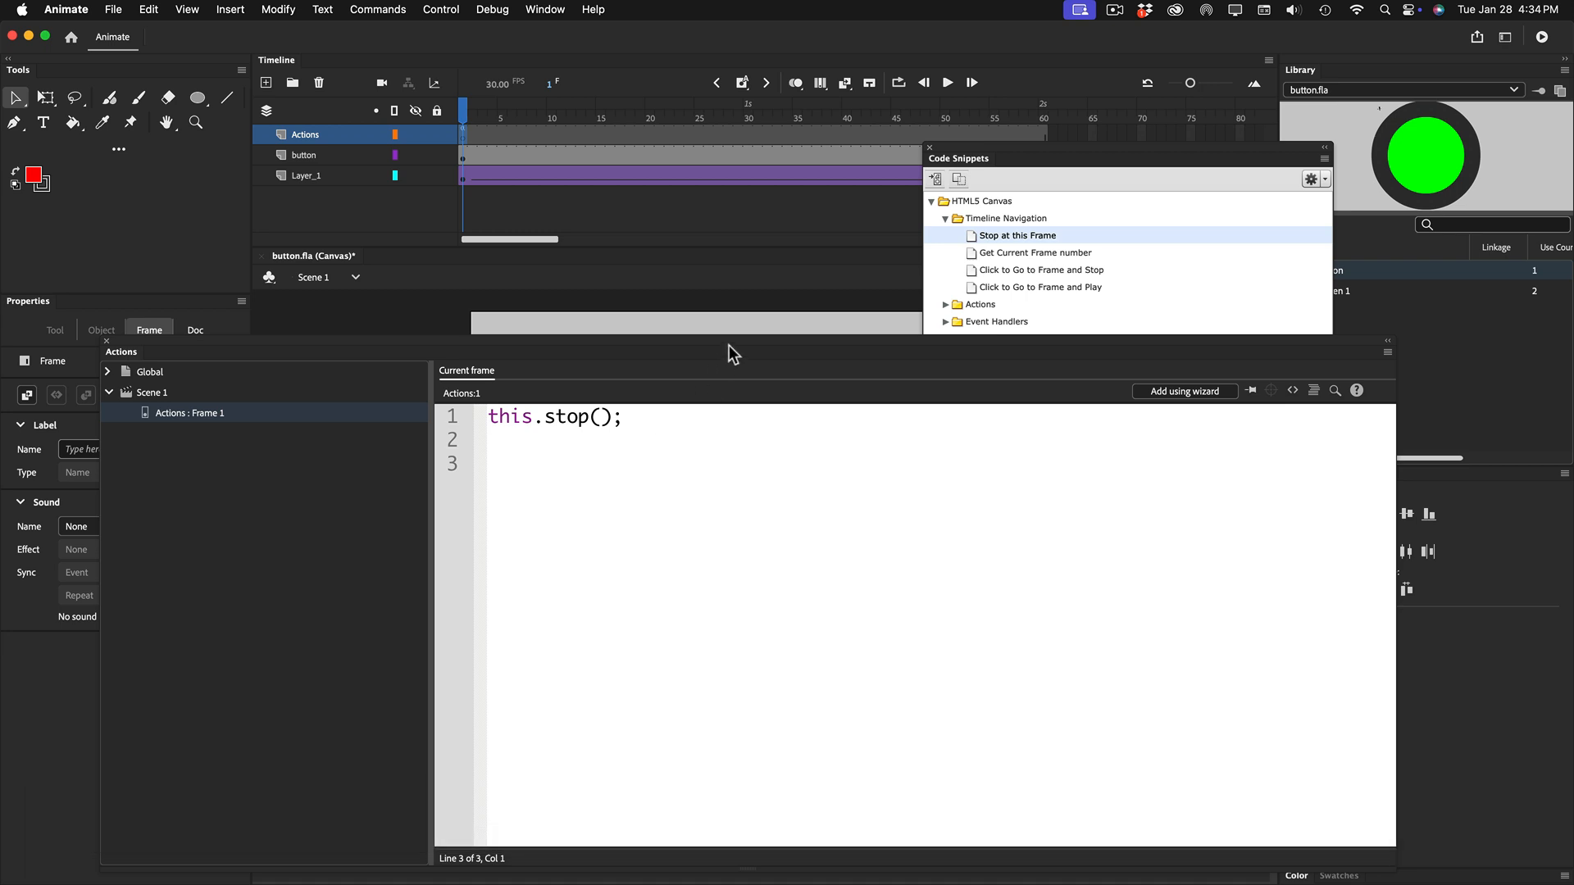
left_click_drag(686, 339, 766, 628)
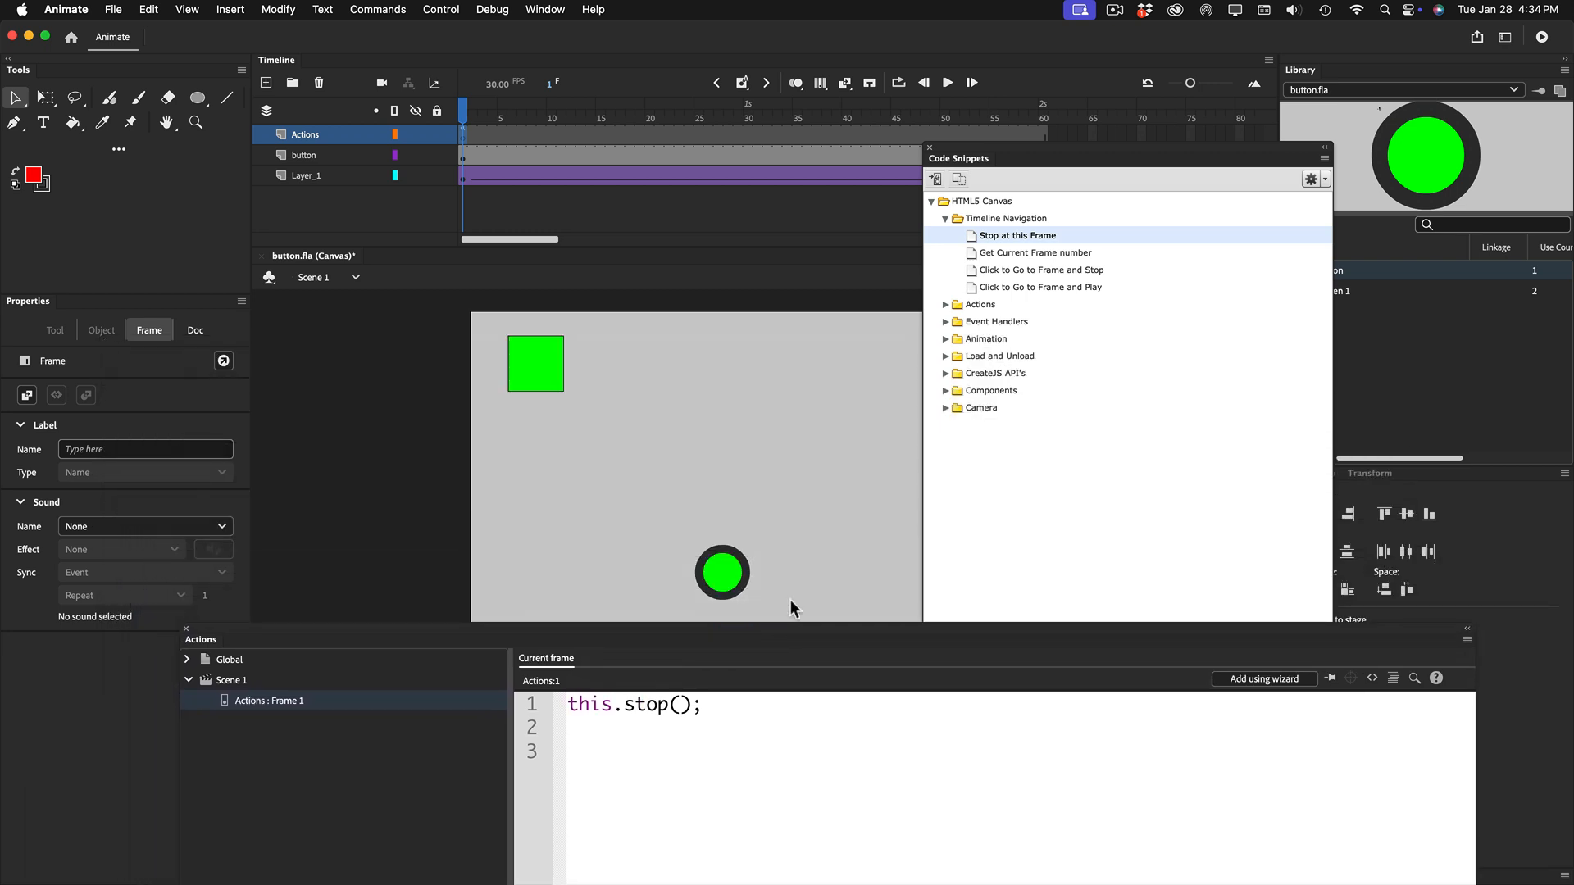
Try naming the circular button instance play1, and clear the instance name again
left_click(740, 585)
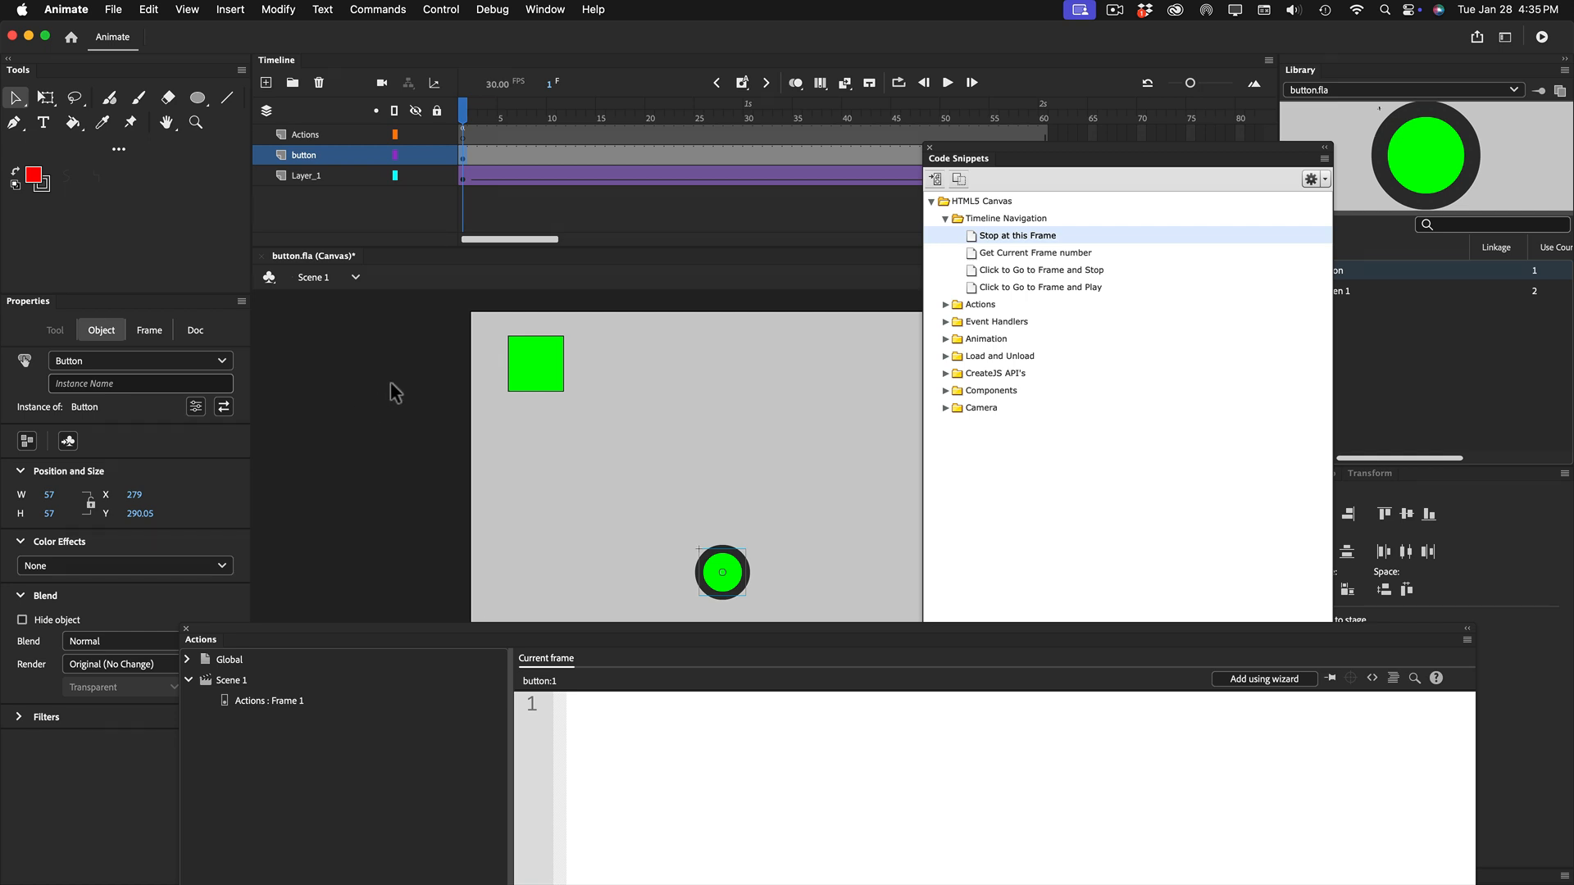
left_click(169, 381)
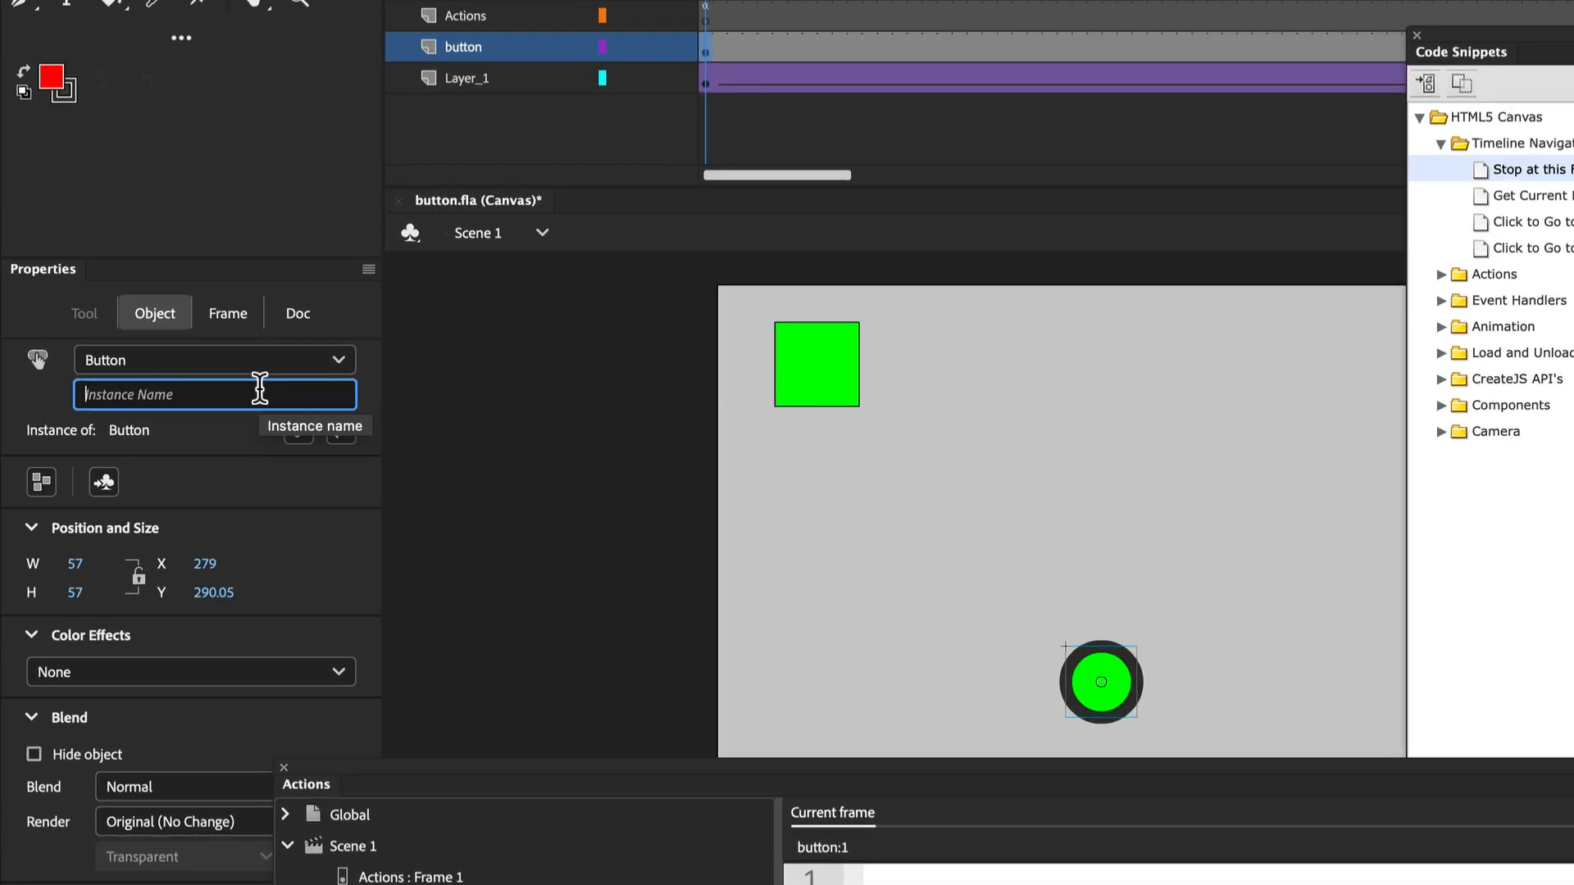
type("play")
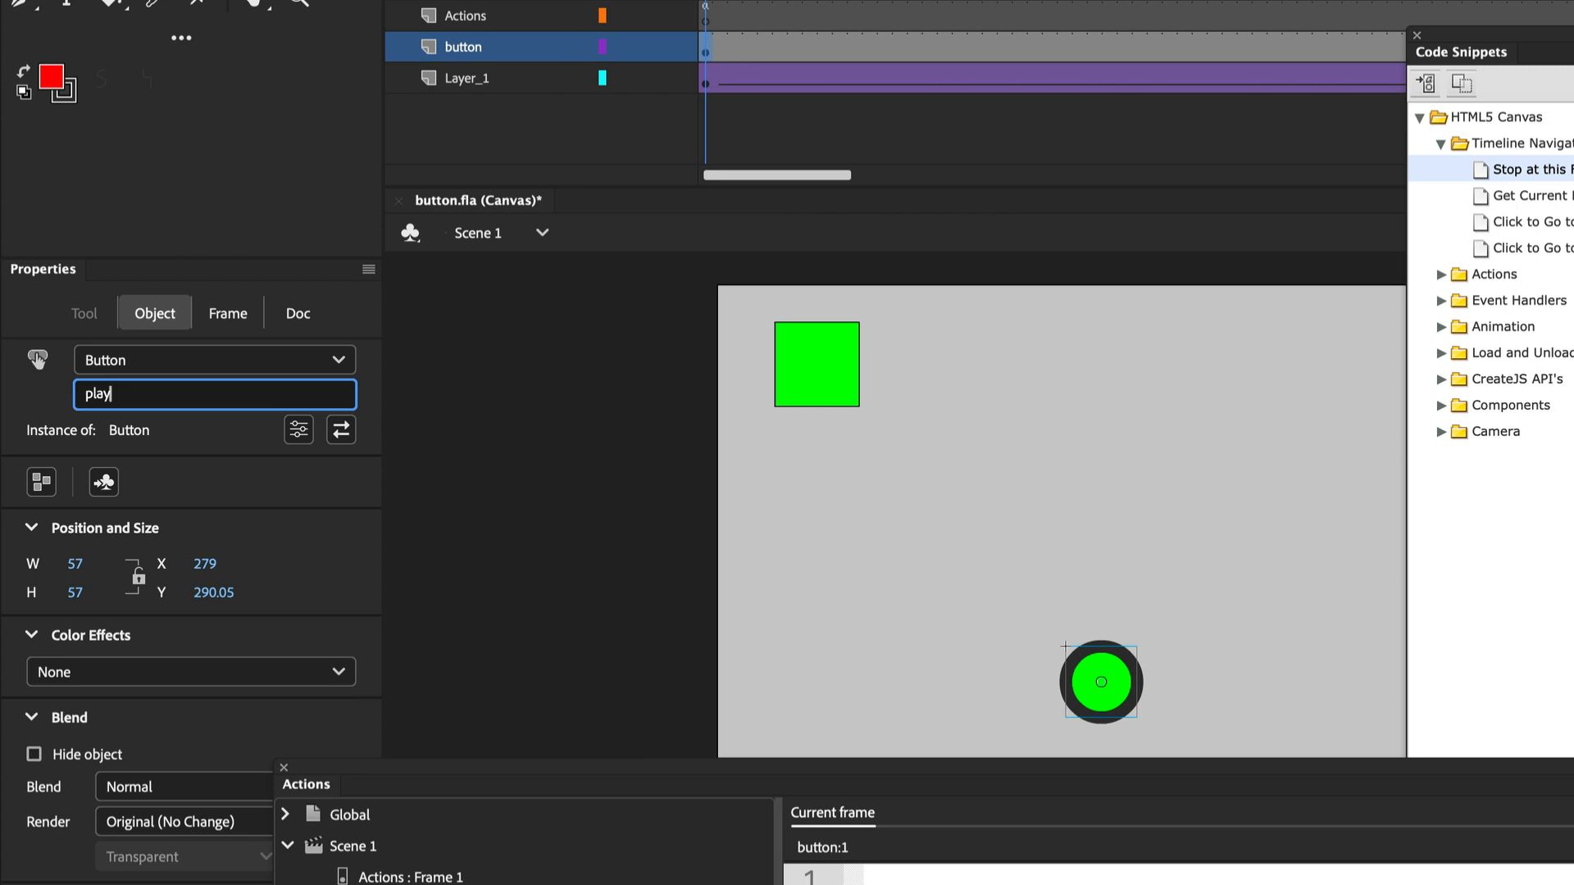
type("1")
key("Return")
key("BackSpace")
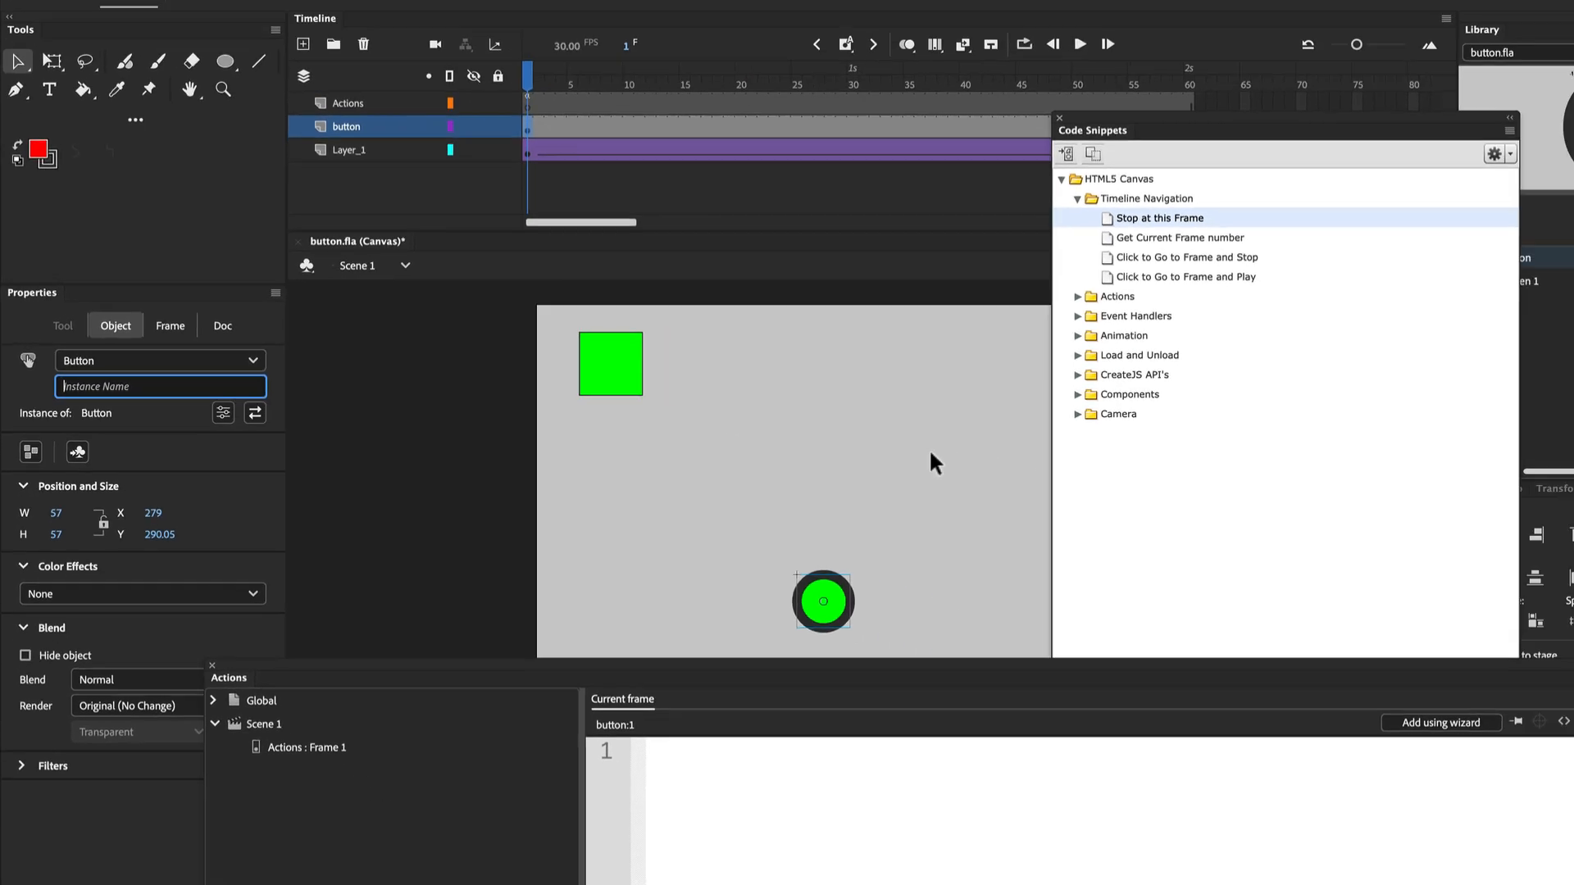
left_click(885, 561)
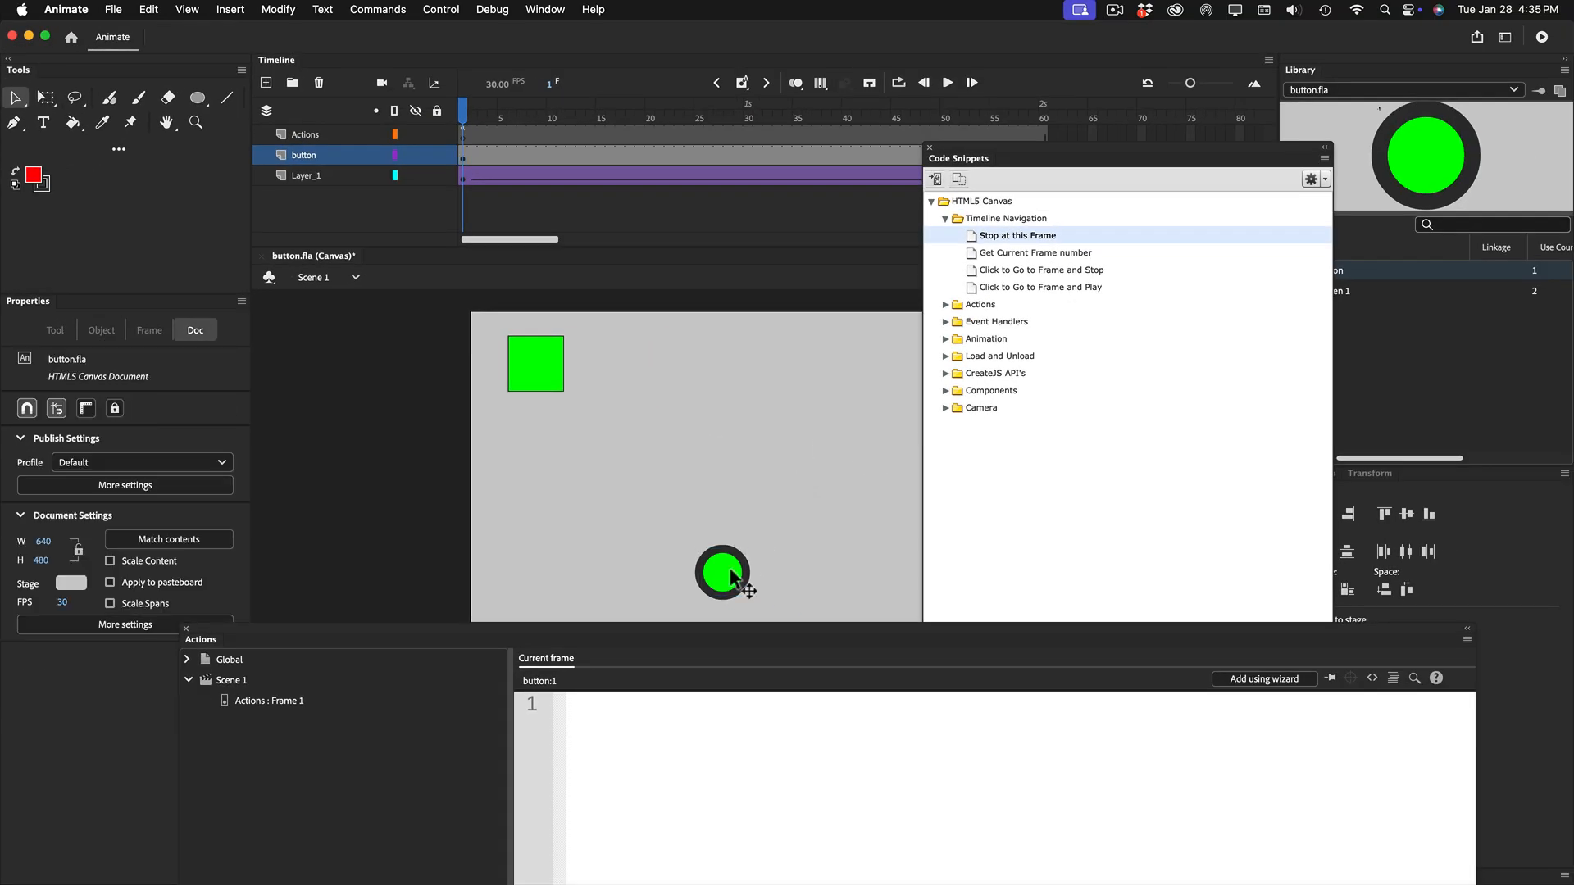
Apply the "Mouse Click Event" event handler snippet to the circular button, accepting an automatically created instance name
left_click(732, 581)
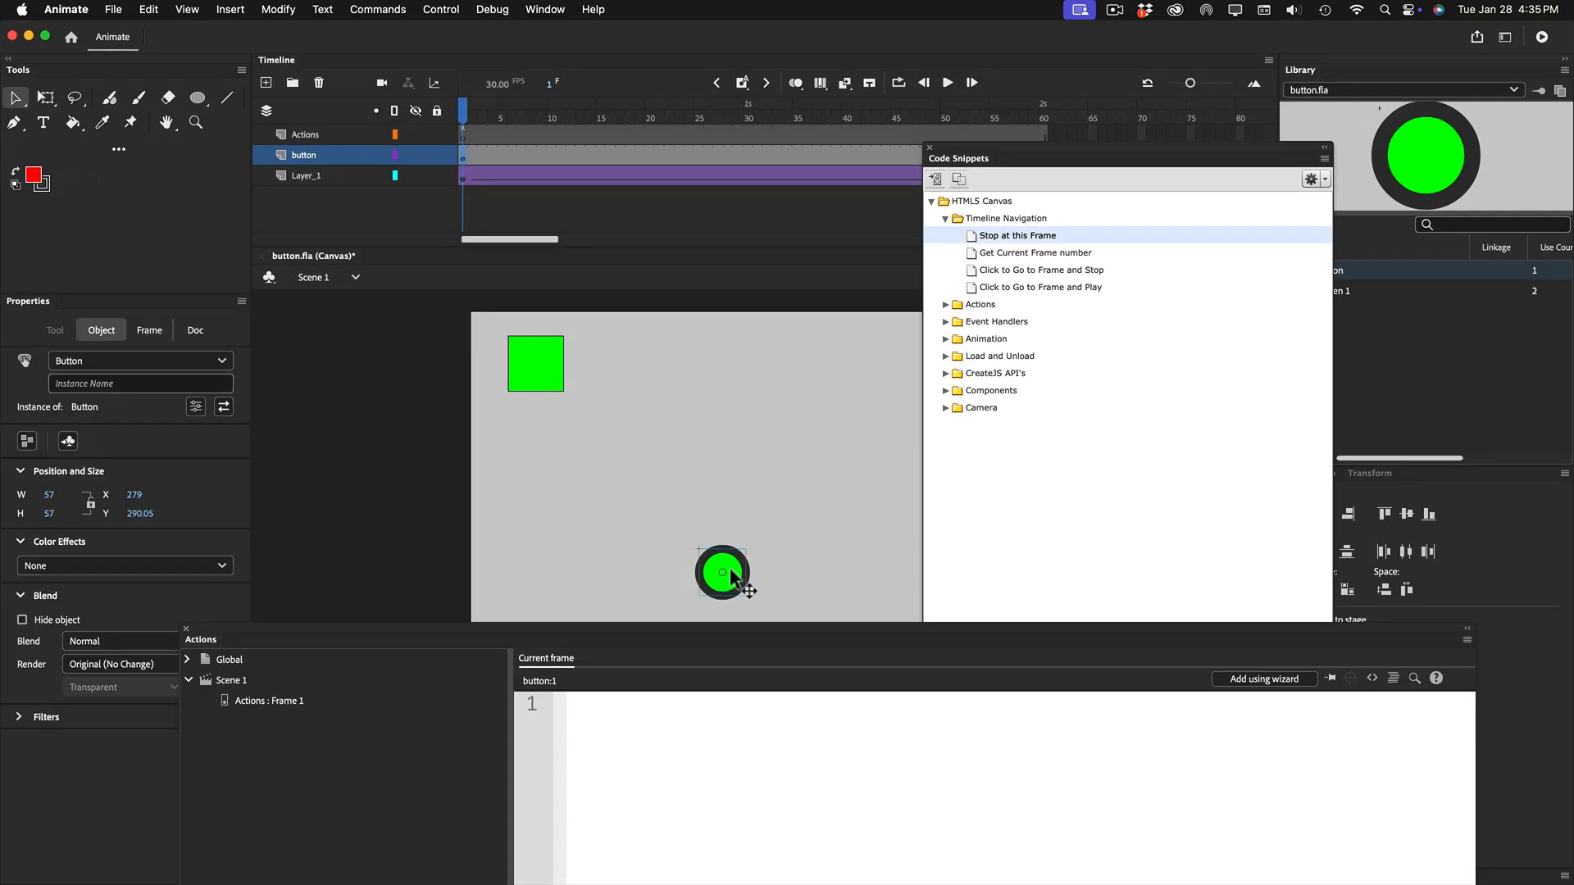
left_click(945, 218)
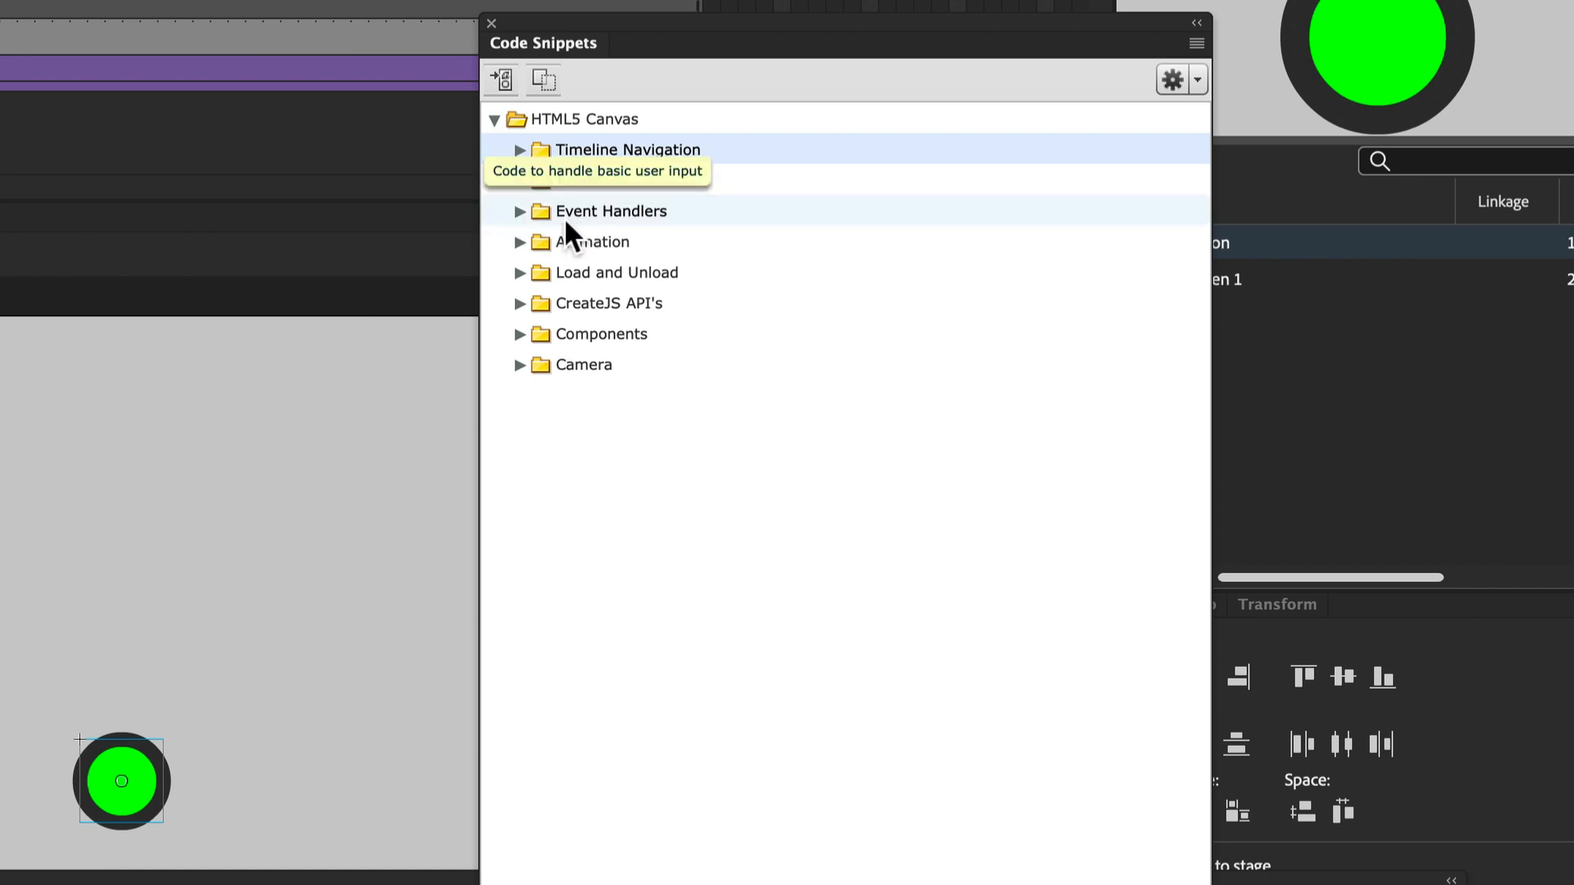
left_click(520, 211)
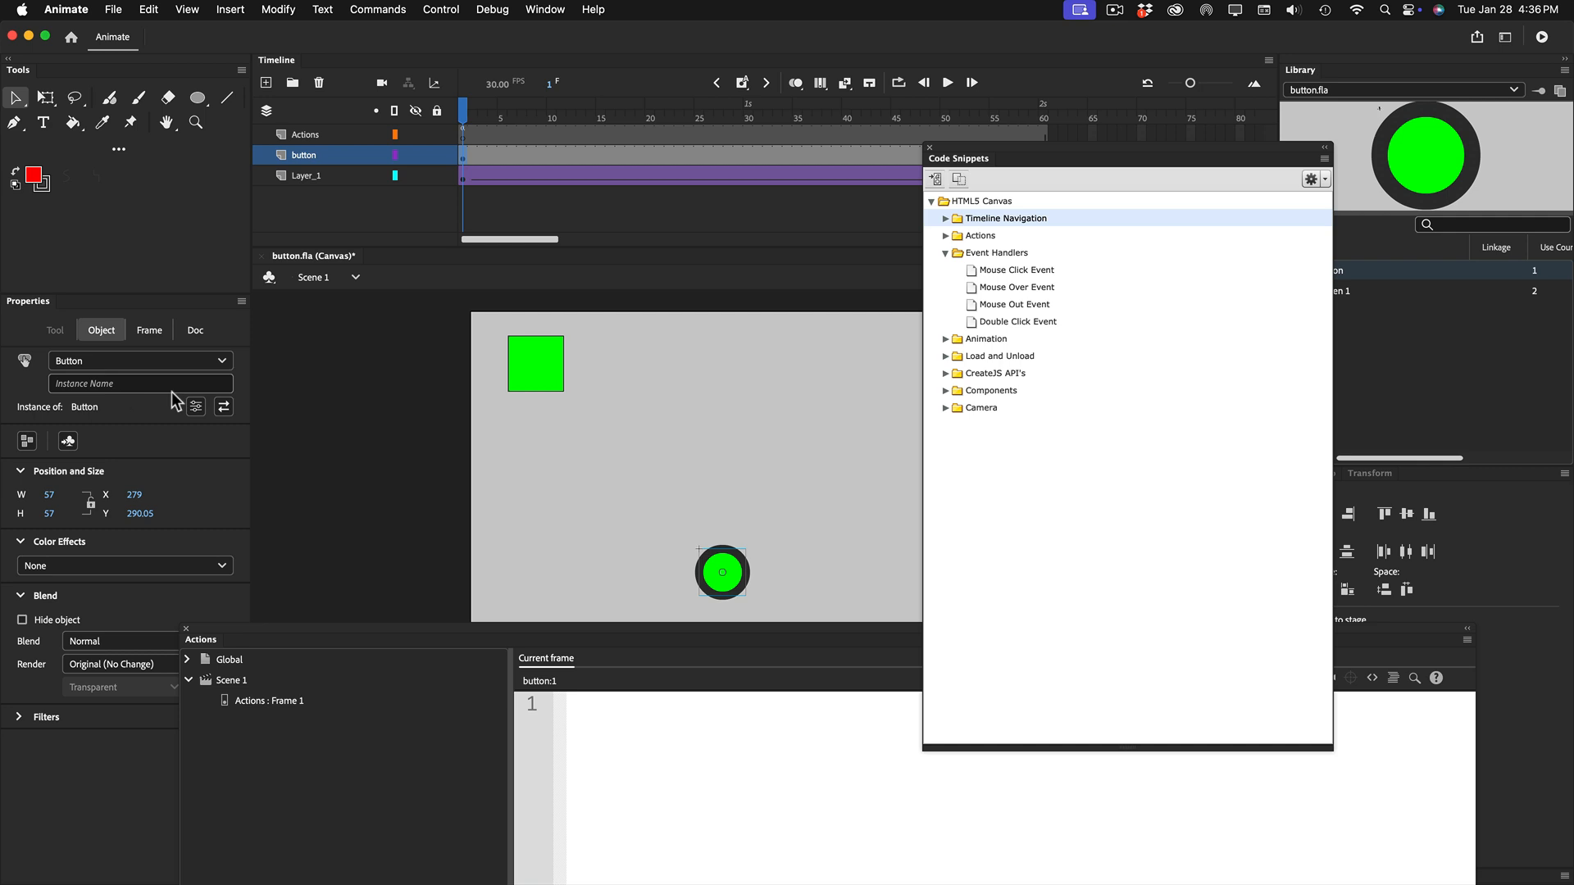
left_click(1004, 269)
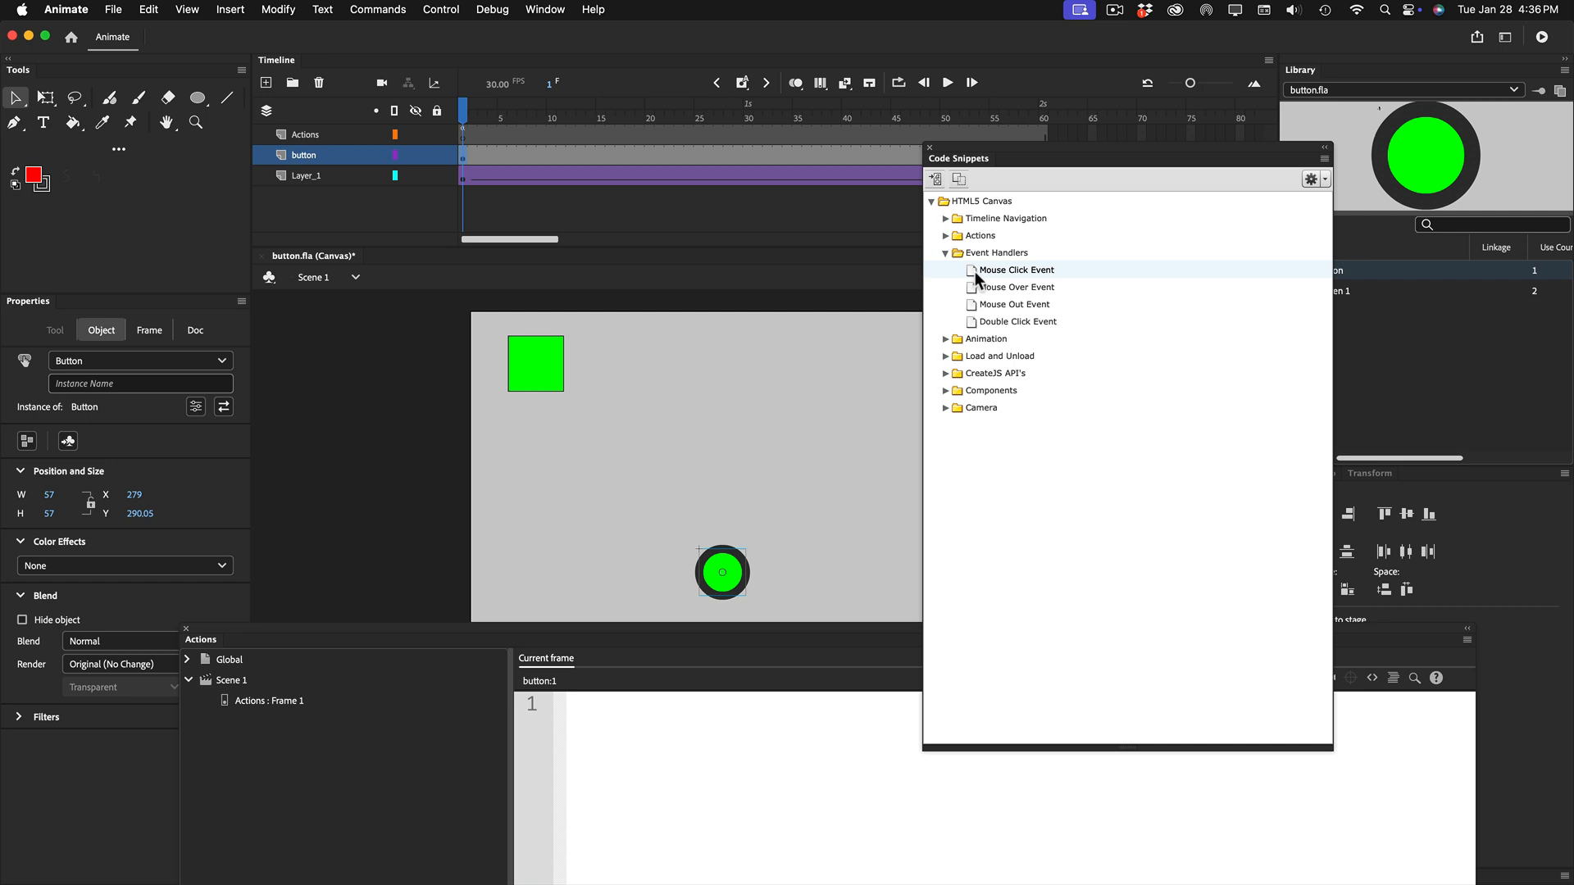
double_click(976, 276)
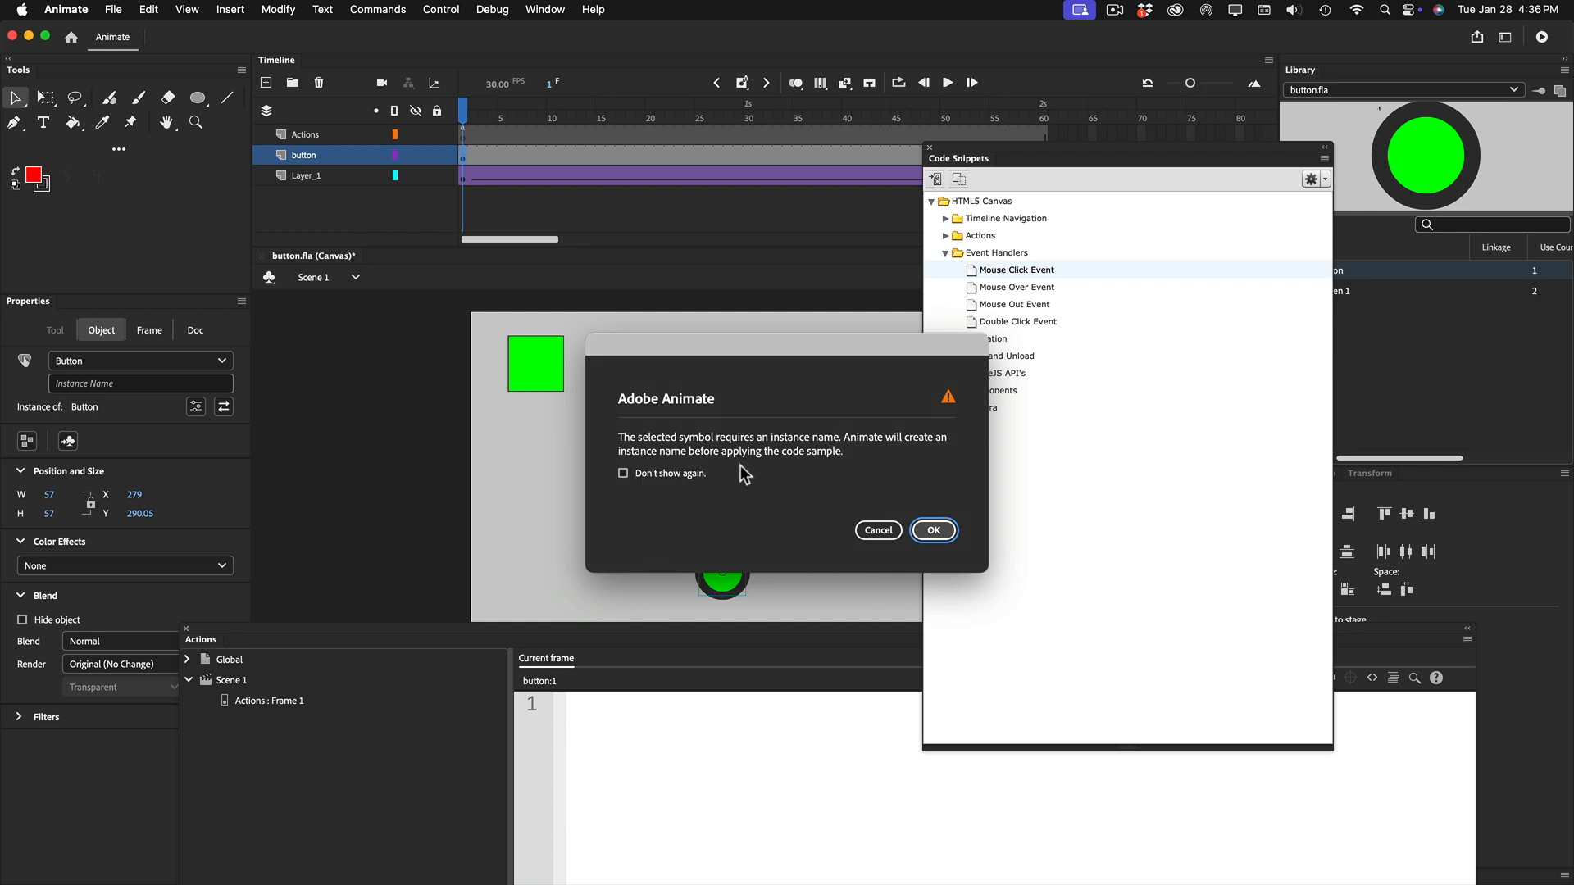
left_click(934, 530)
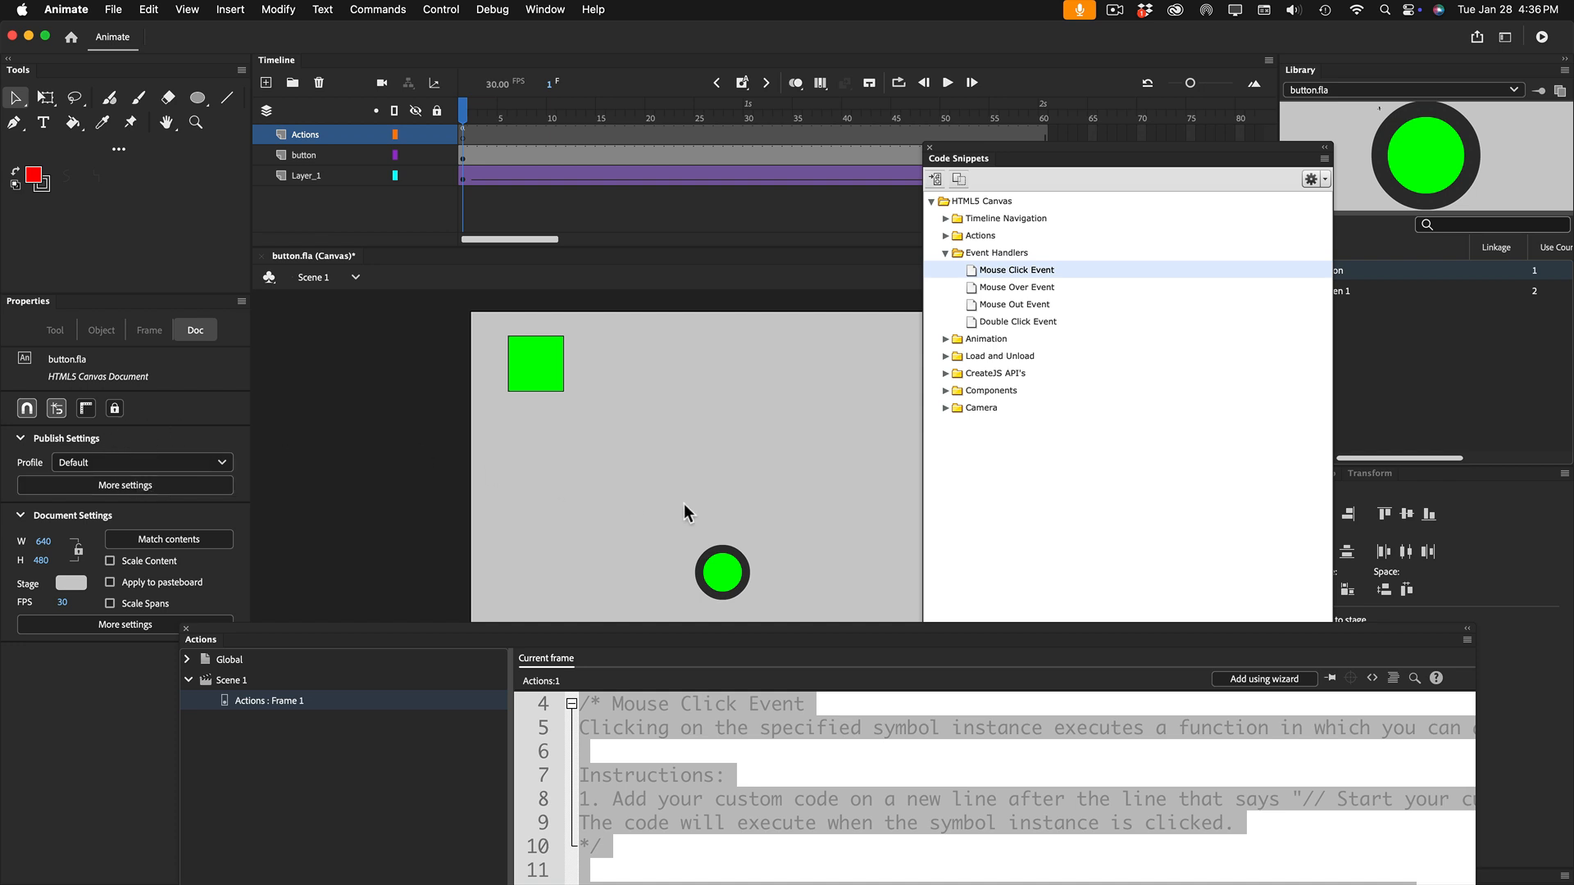
Check the circular button's instance name, and reopen the frame 1 code in an enlarged Actions window over the stage
left_click(732, 576)
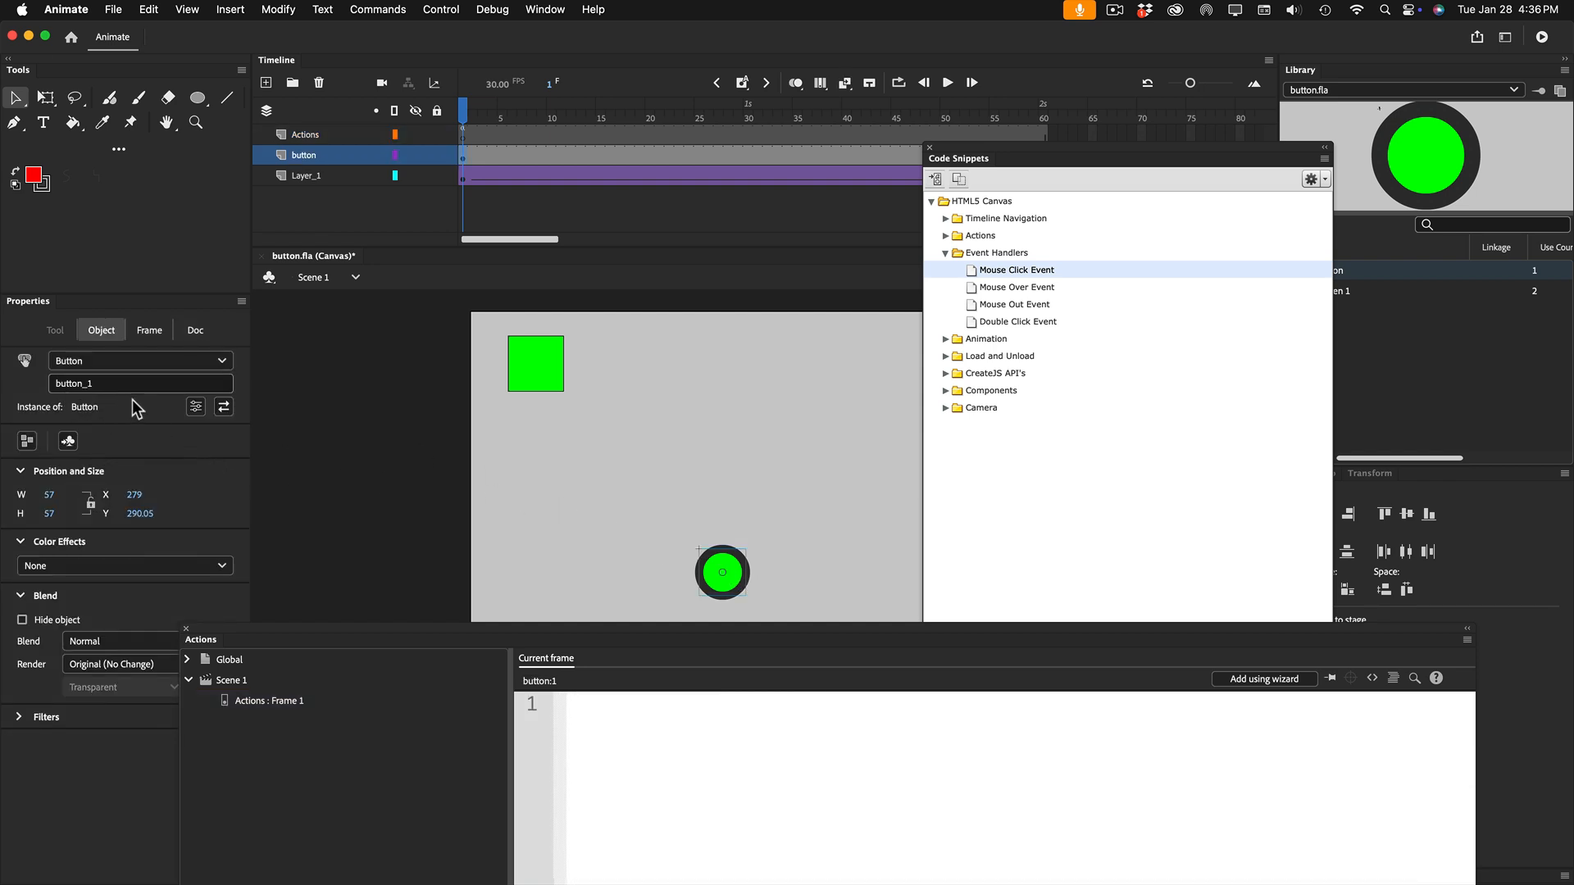
left_click(464, 131)
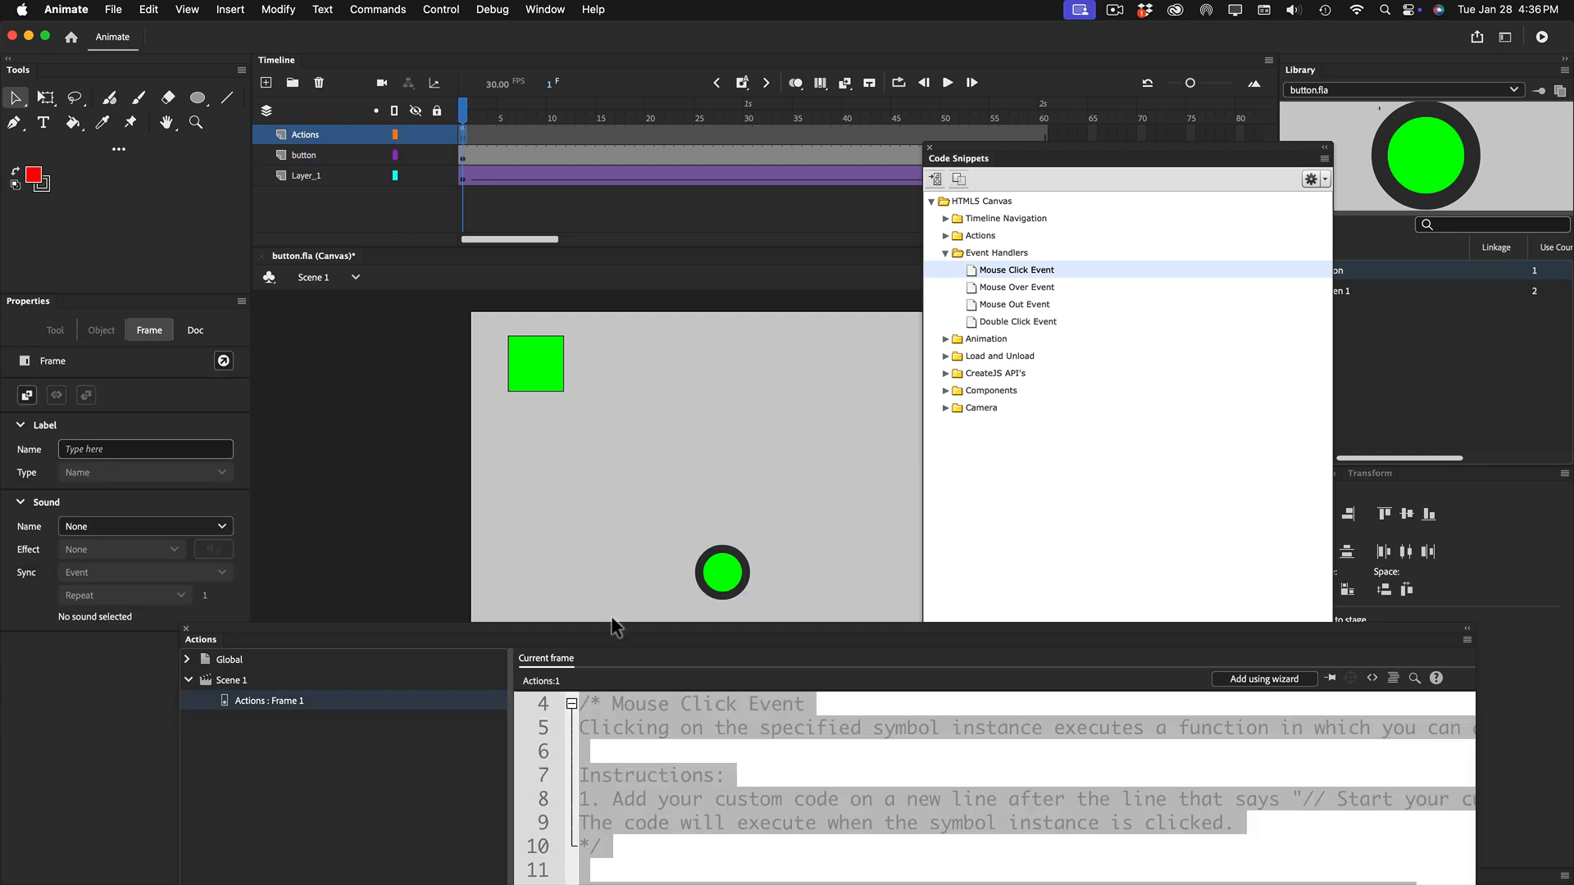
left_click_drag(605, 627, 564, 128)
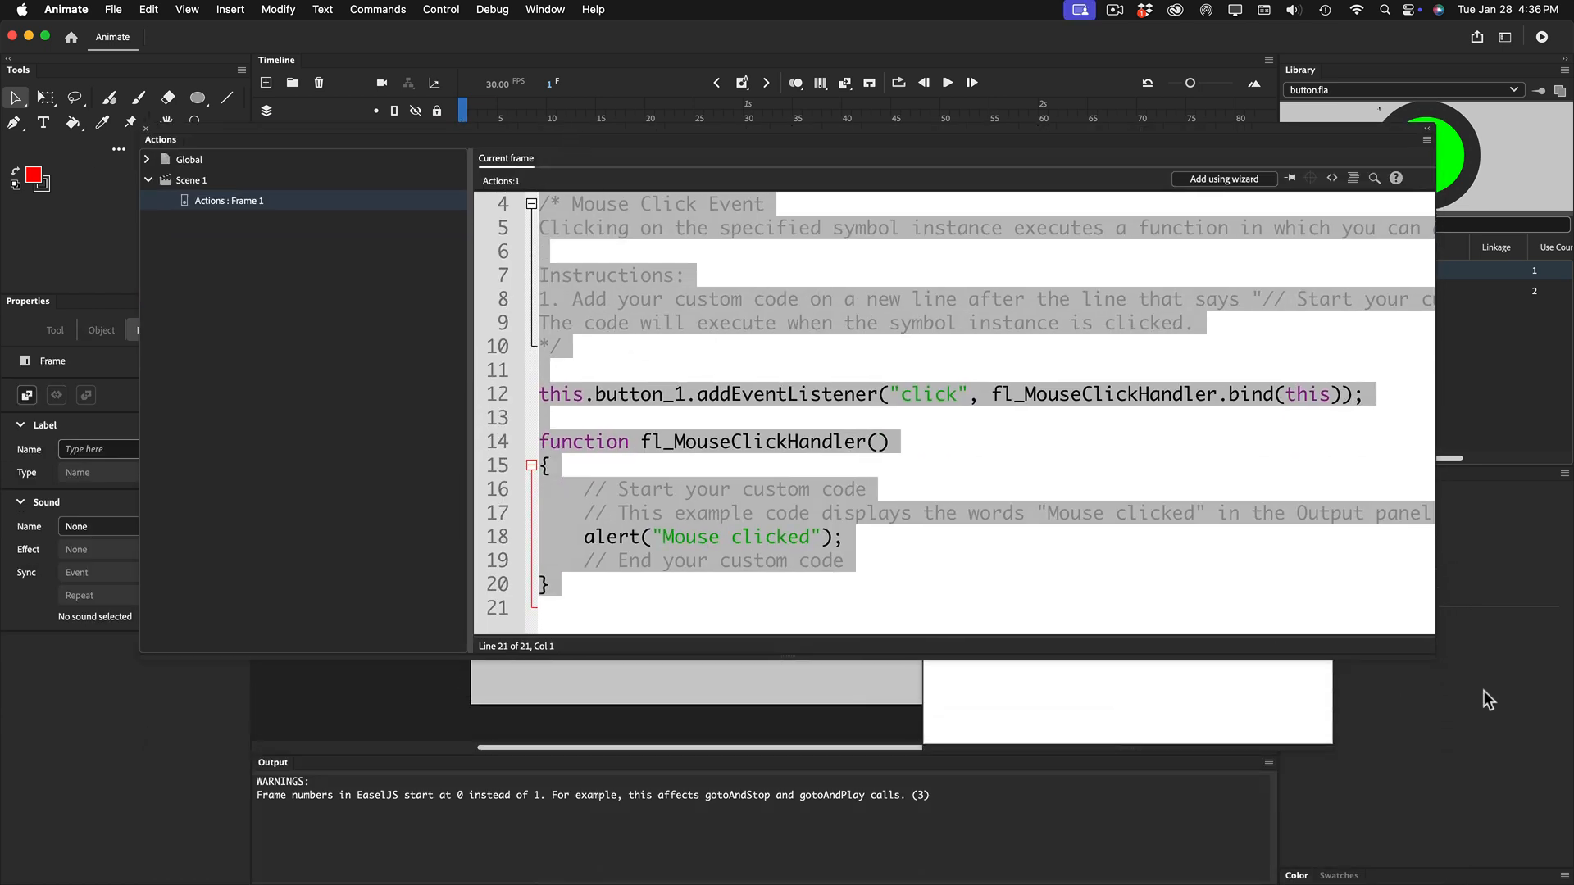
left_click_drag(1434, 654, 1491, 824)
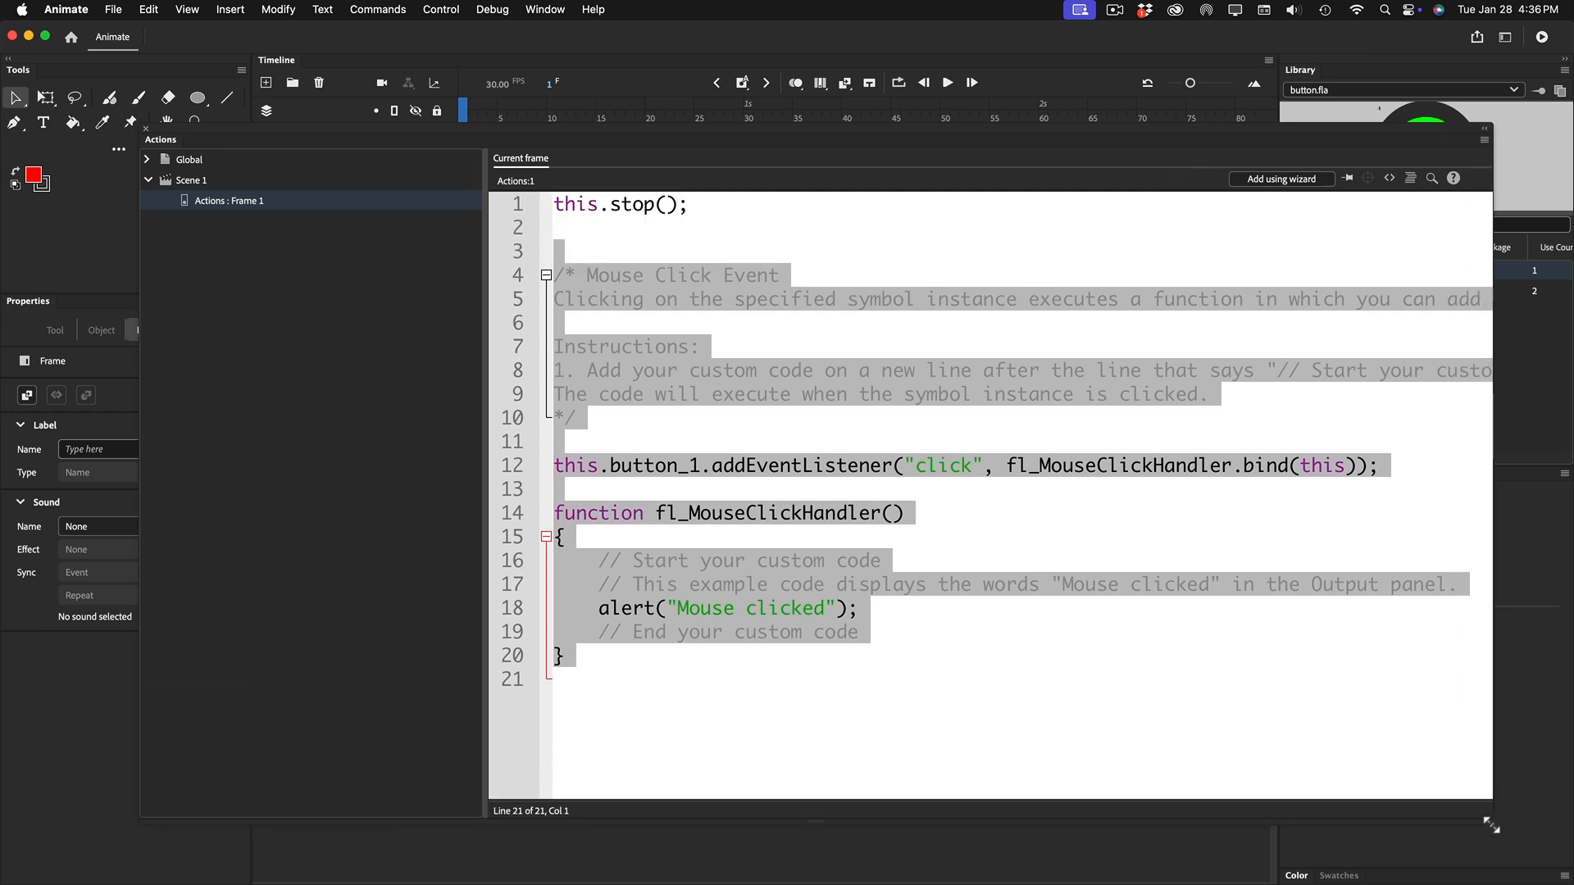
Delete the "Mouse Click Event" comment block and the extra blank line above the button_1 event listener
left_click(1096, 680)
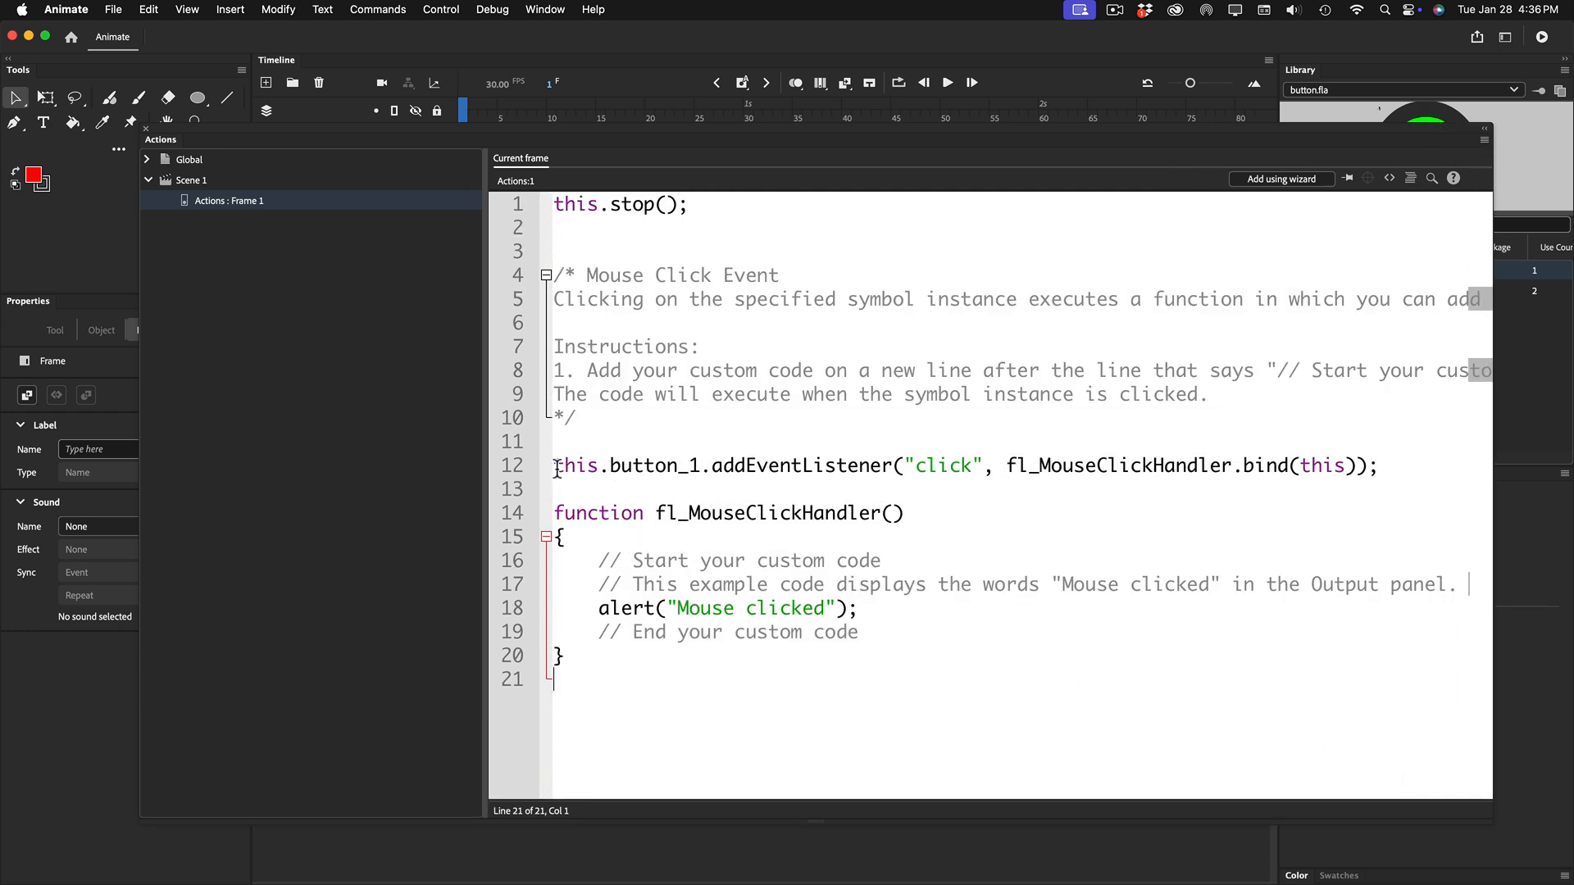
left_click_drag(557, 469, 548, 274)
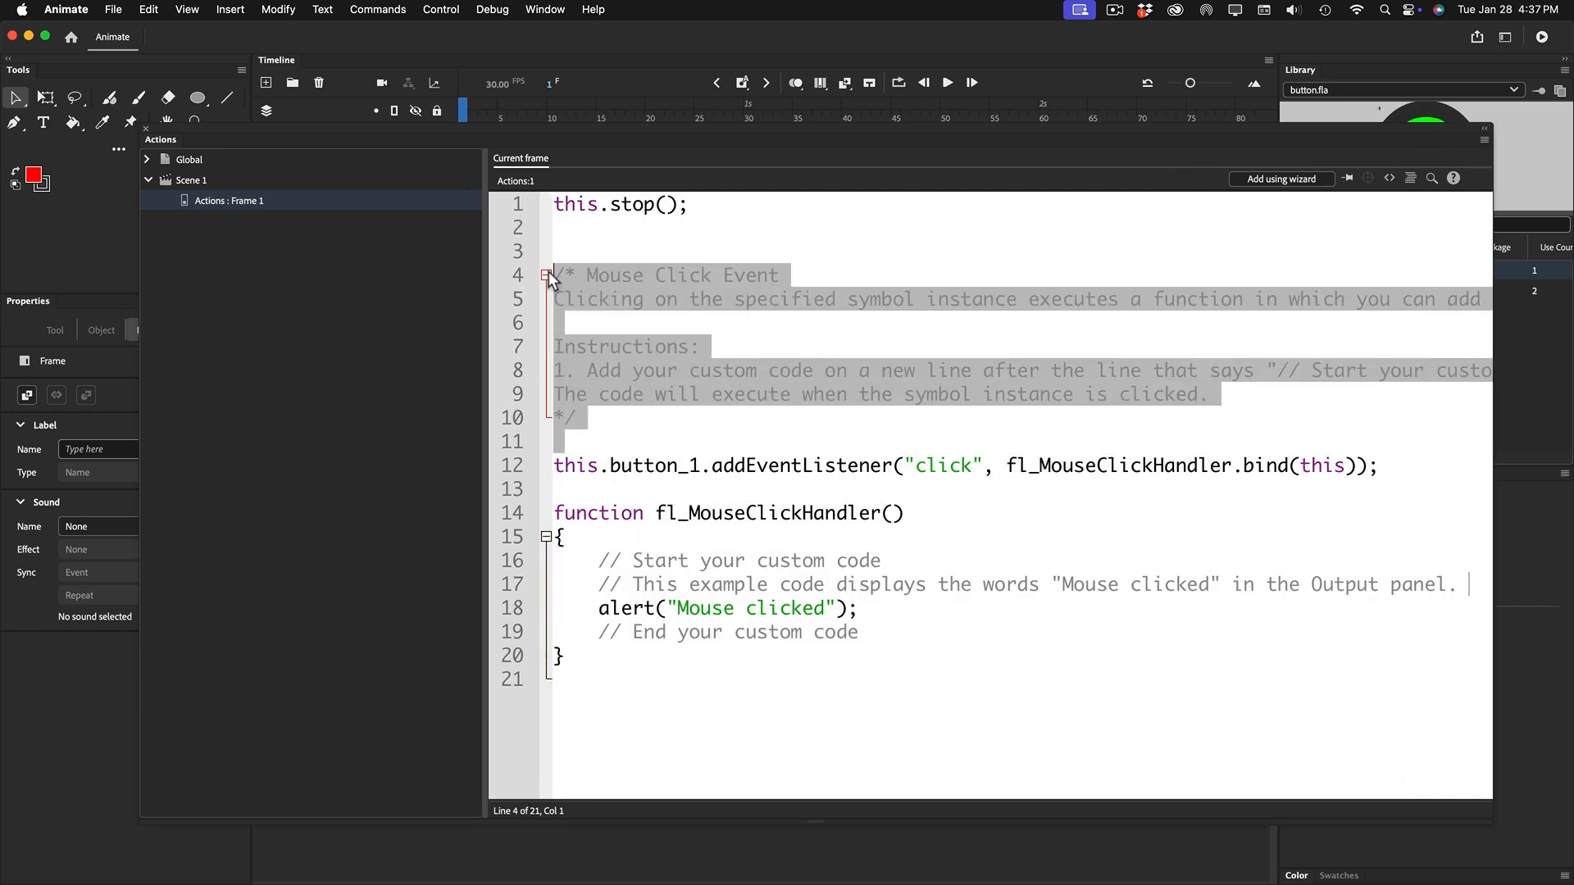
key("BackSpace")
key("BackSpace")
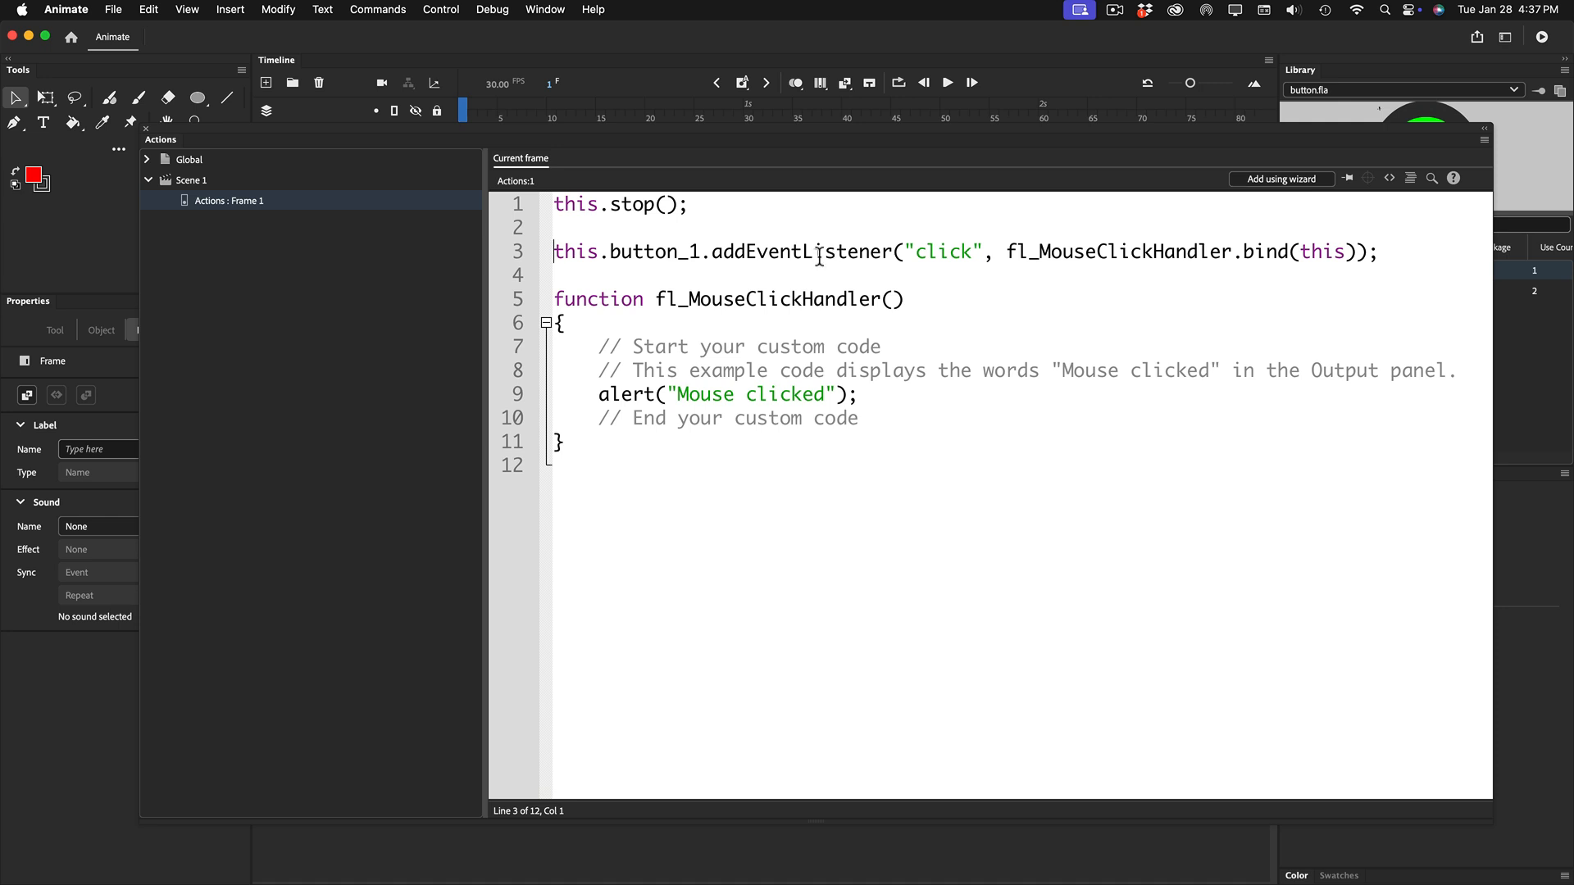
Compare the button_1 reference in the event listener with the instance name of the circular button on the stage
double_click(575, 255)
double_click(628, 252)
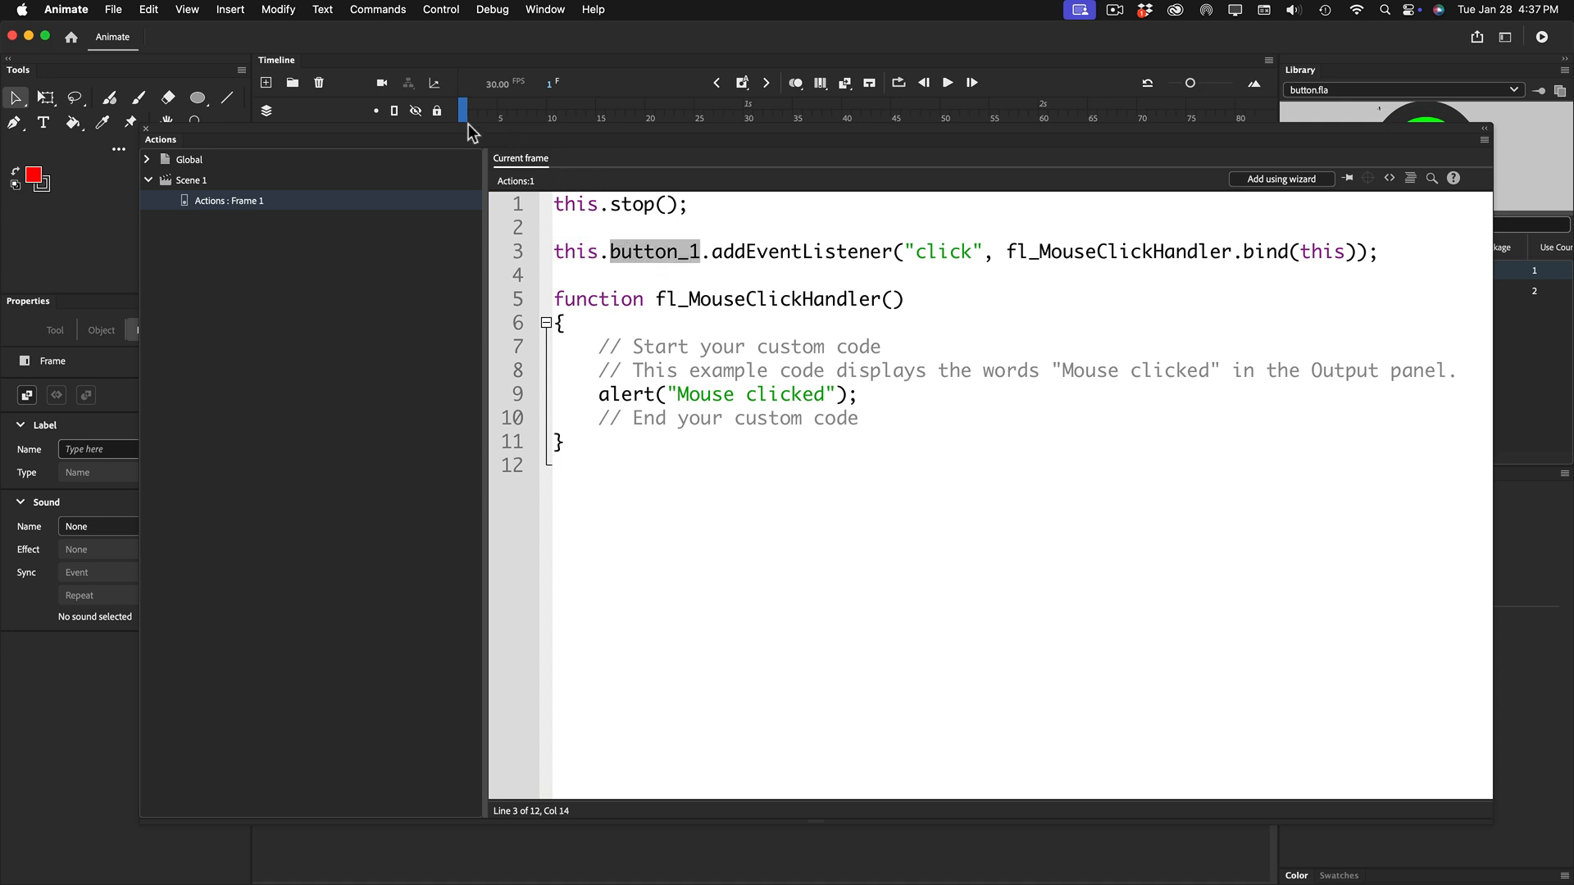
left_click_drag(471, 128, 799, 636)
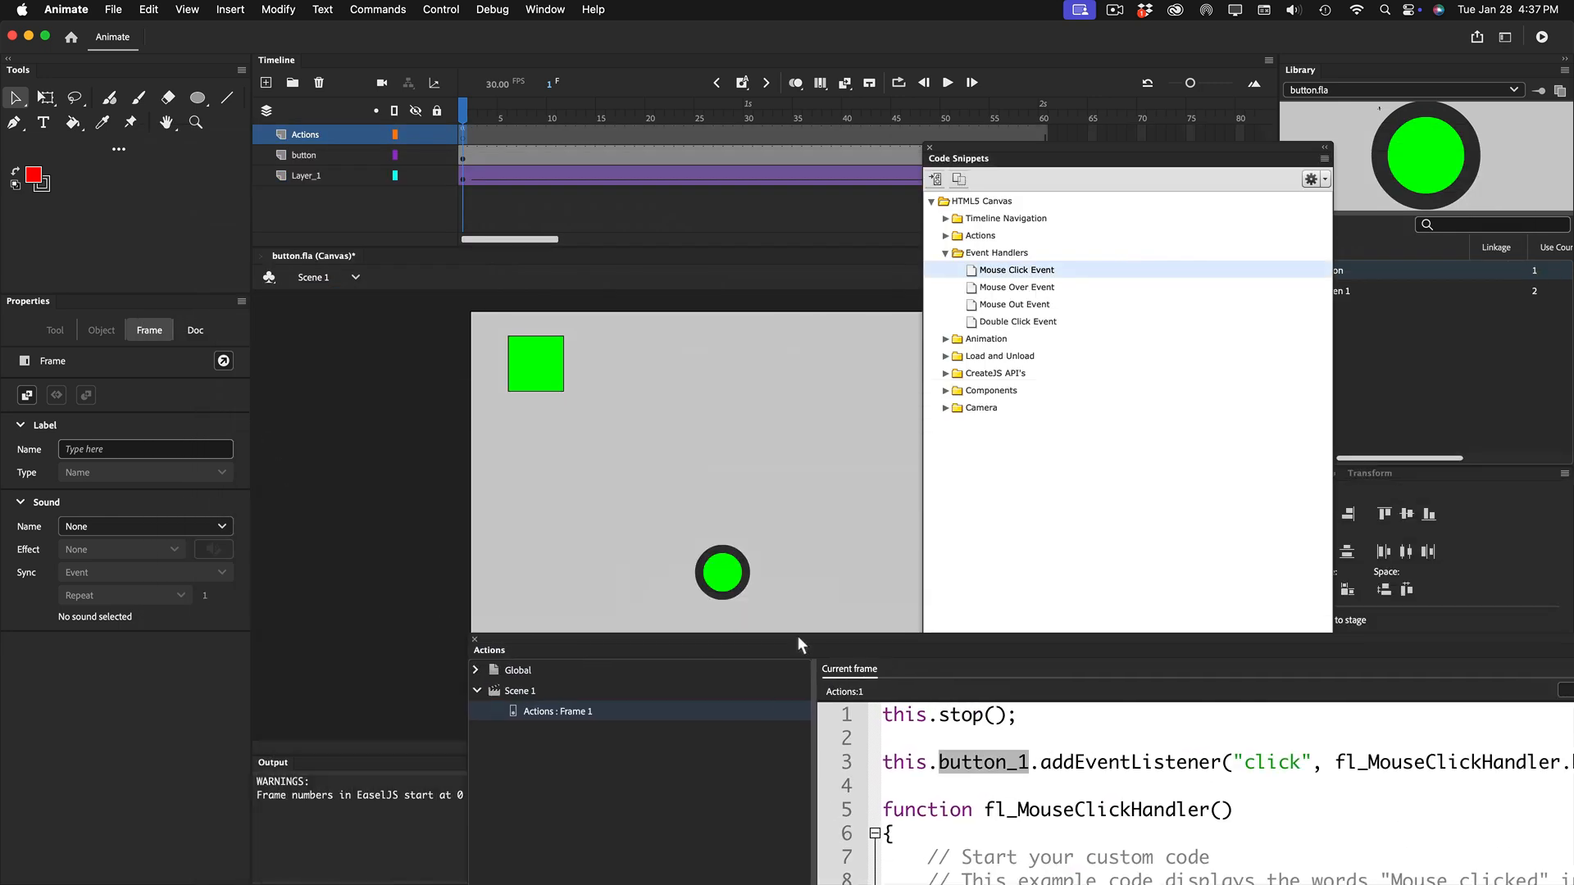
left_click(721, 583)
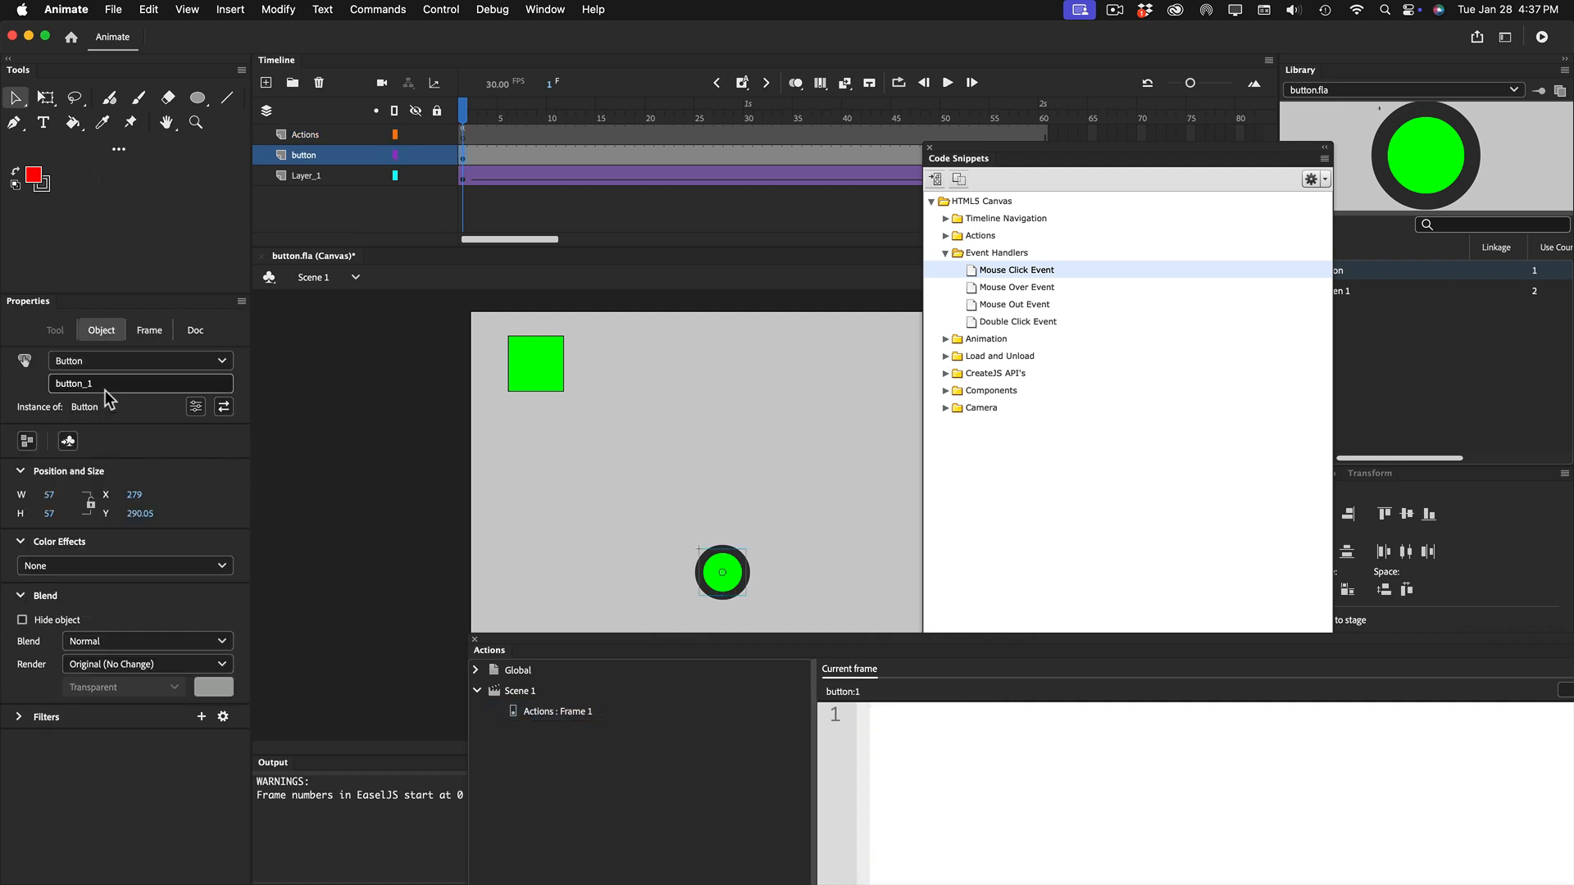
Reopen the frame 1 code and examine the button_1 listener's "click" event and the matching fl_MouseClickHandler names in the call and function
left_click(574, 713)
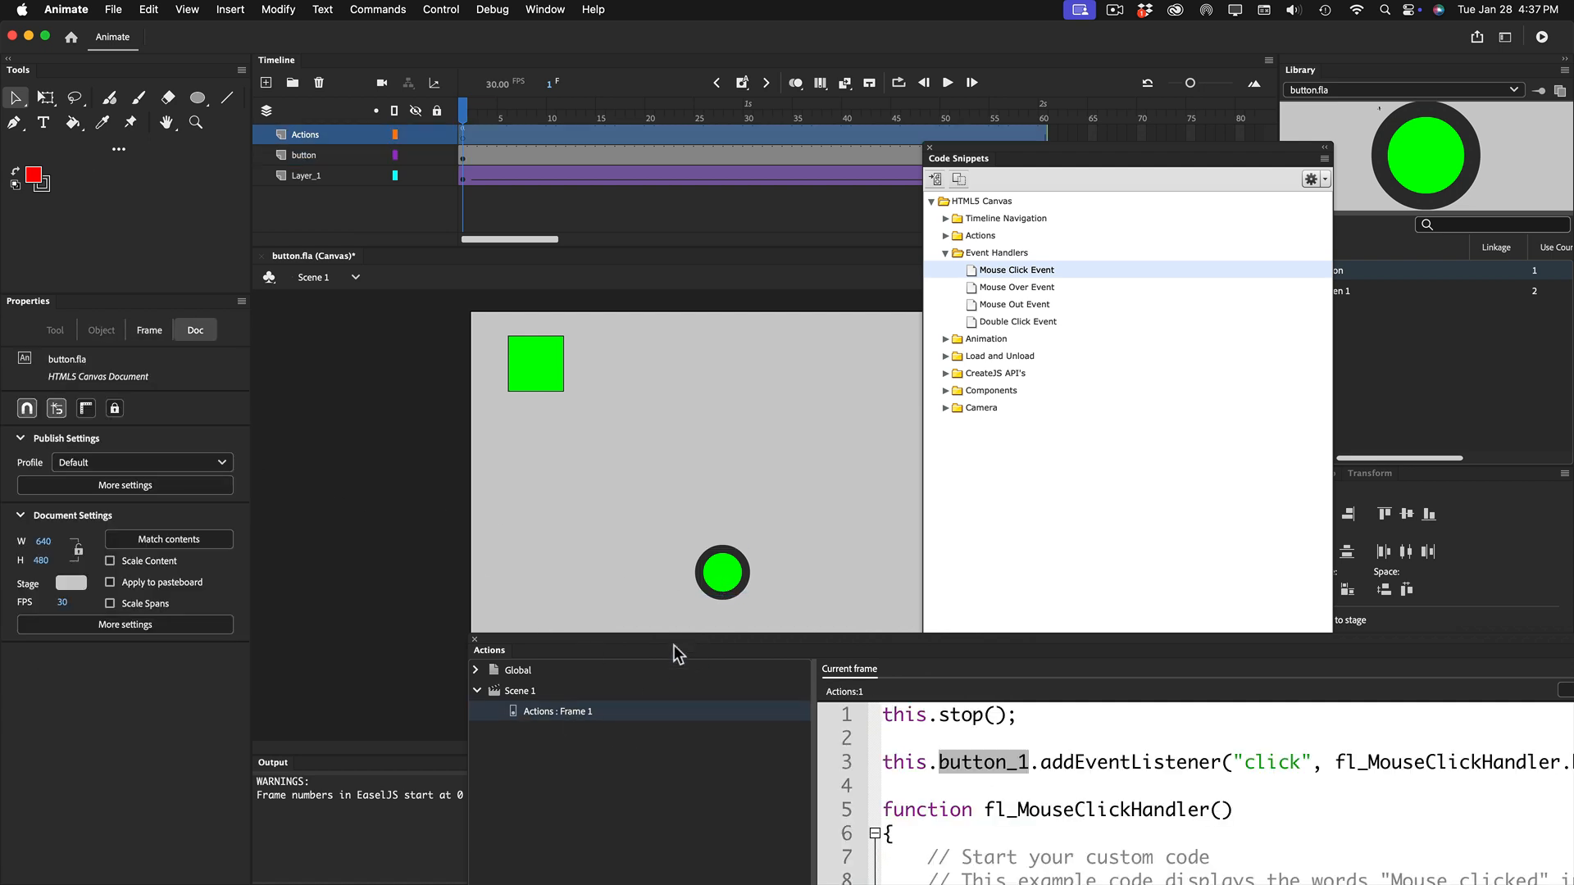
left_click_drag(674, 646, 501, 229)
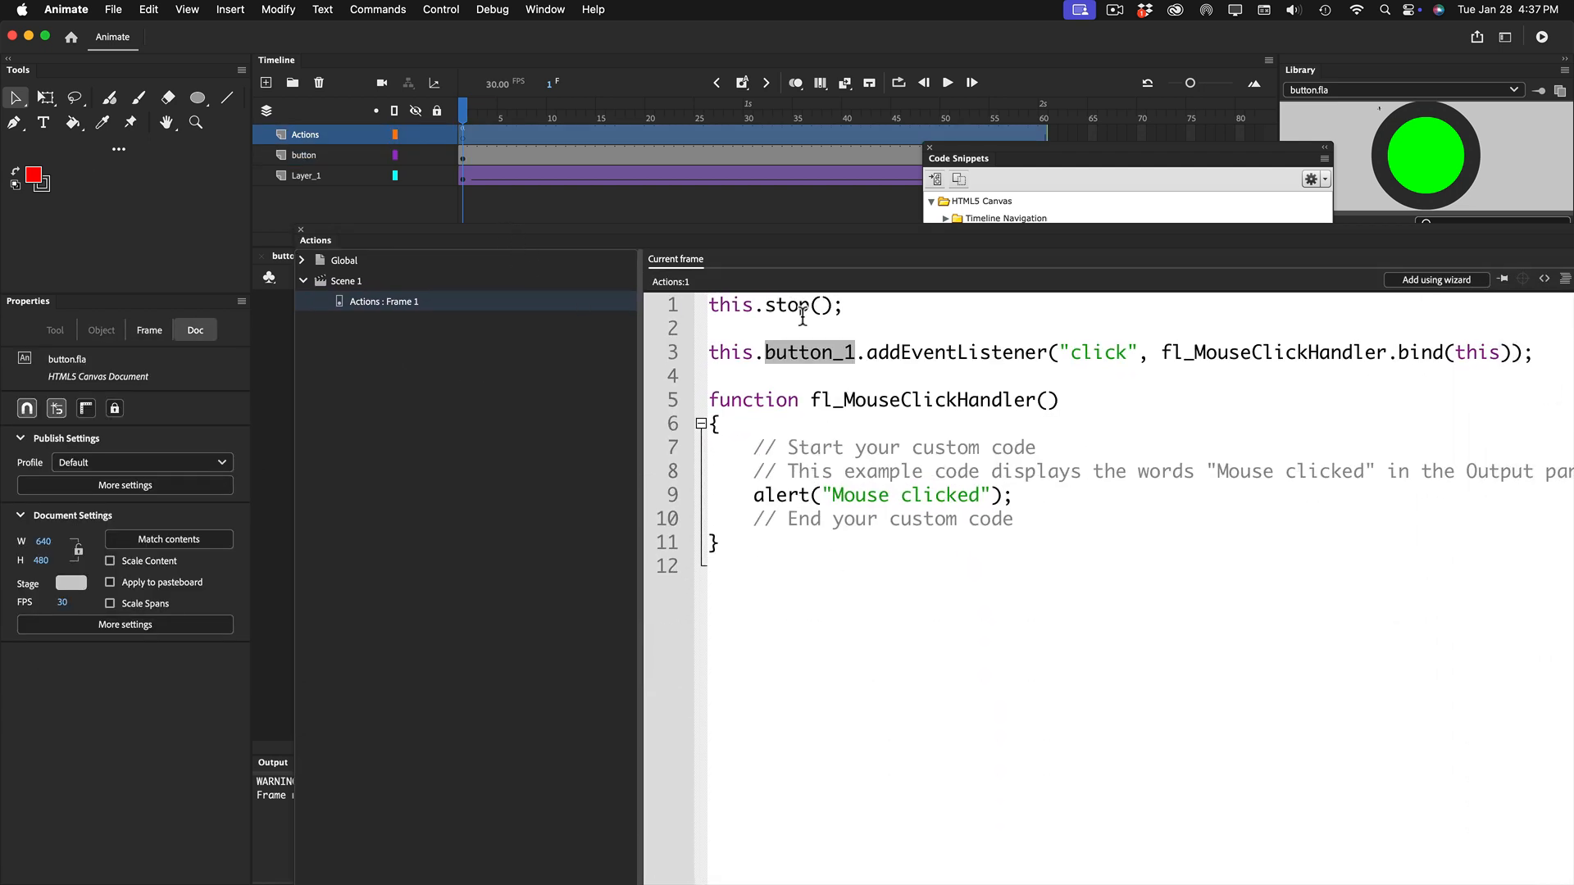
double_click(904, 354)
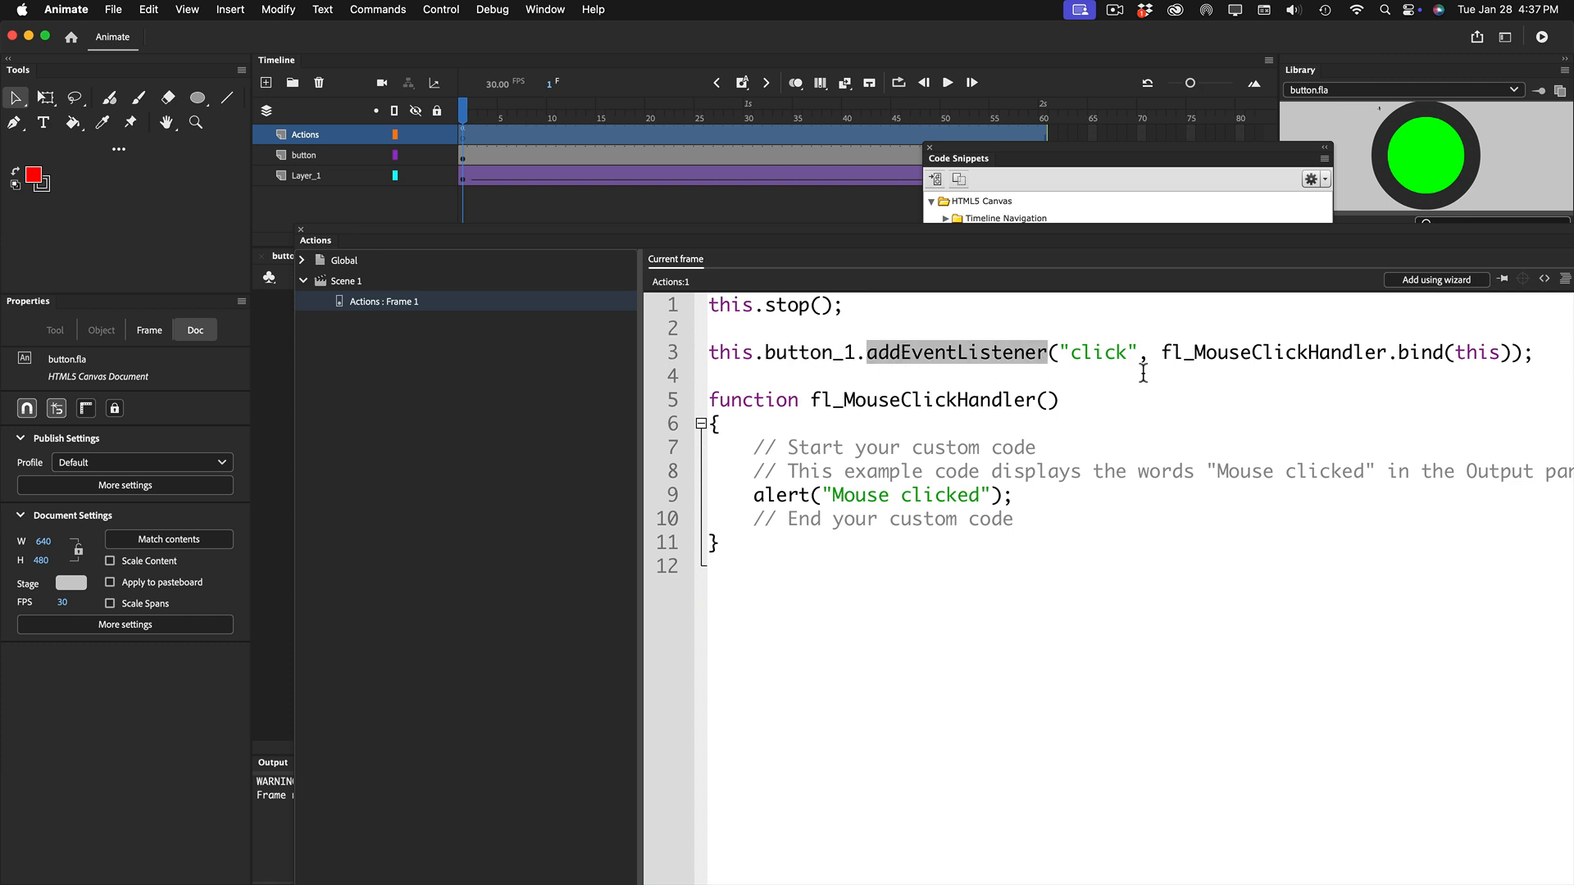
left_click(1090, 353)
double_click(1090, 352)
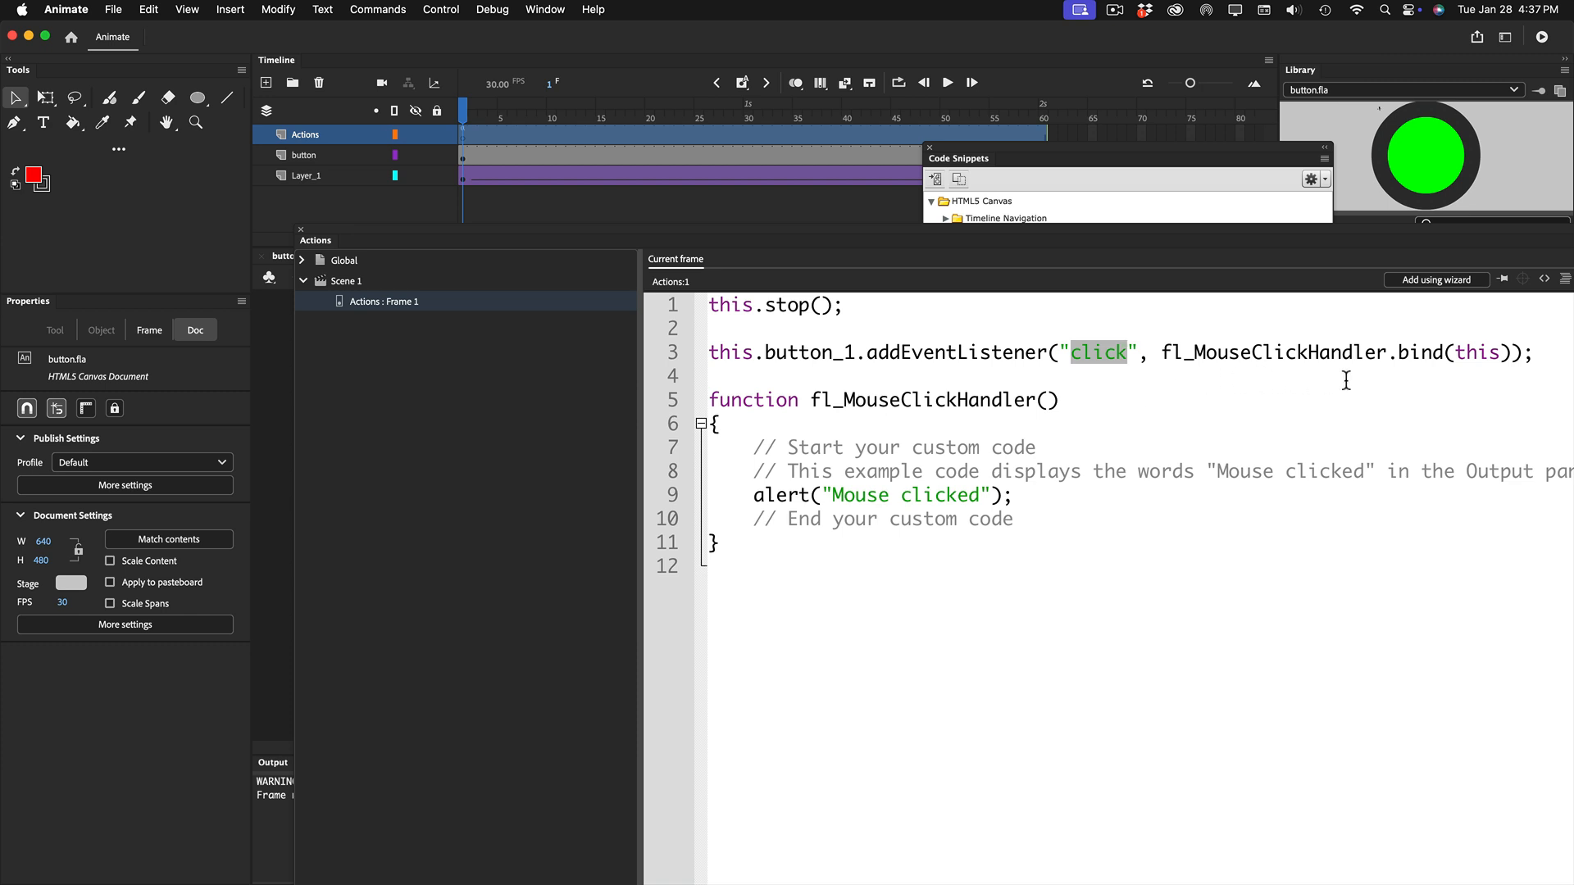
left_click(1262, 352)
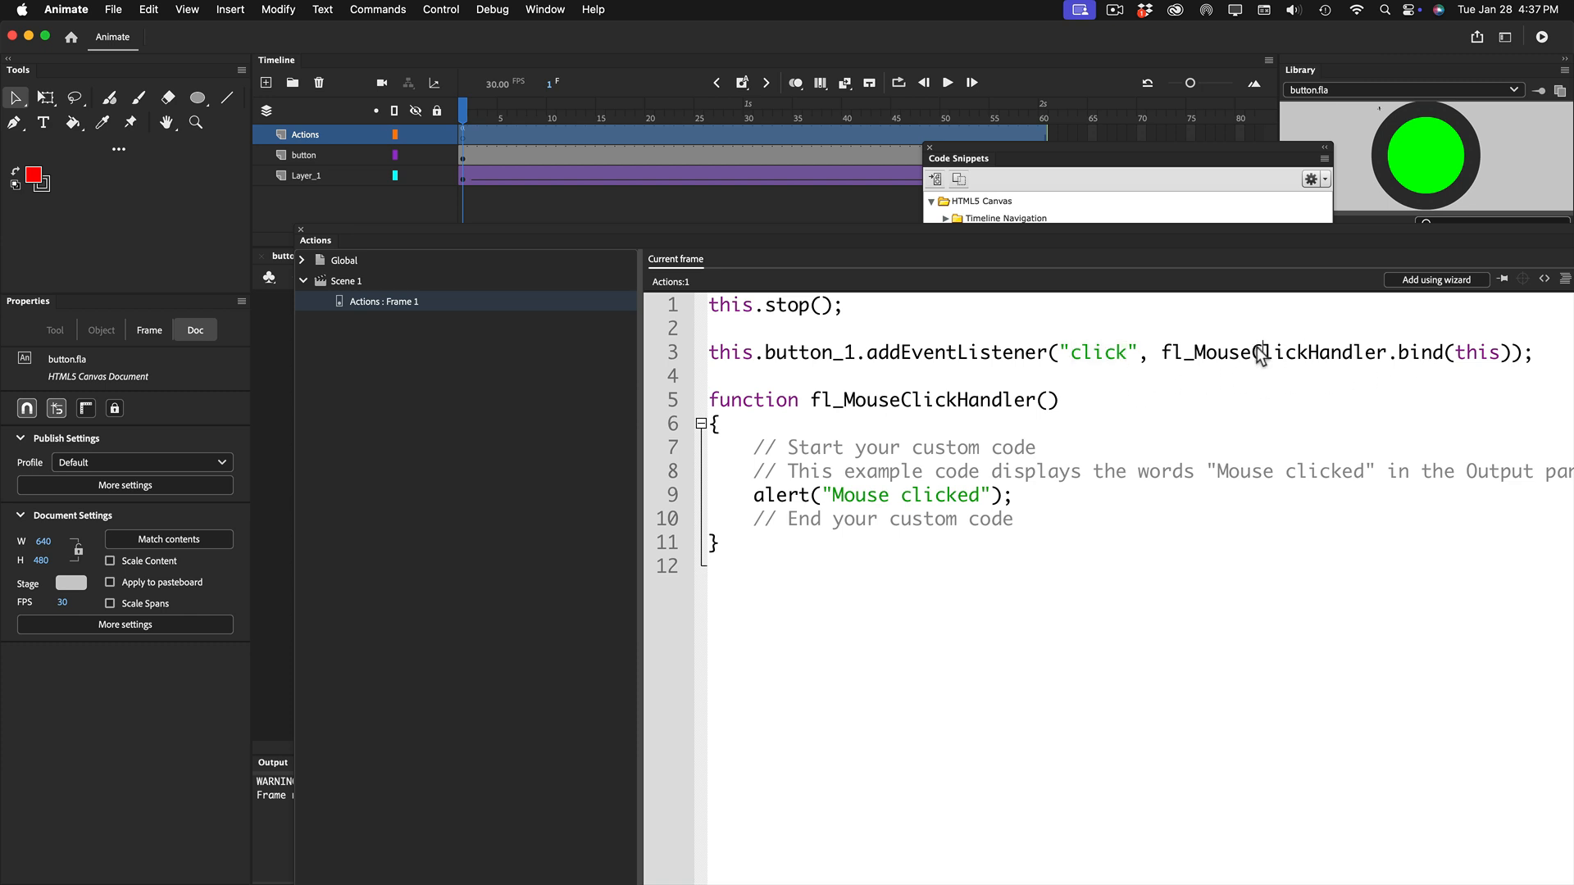
double_click(1263, 353)
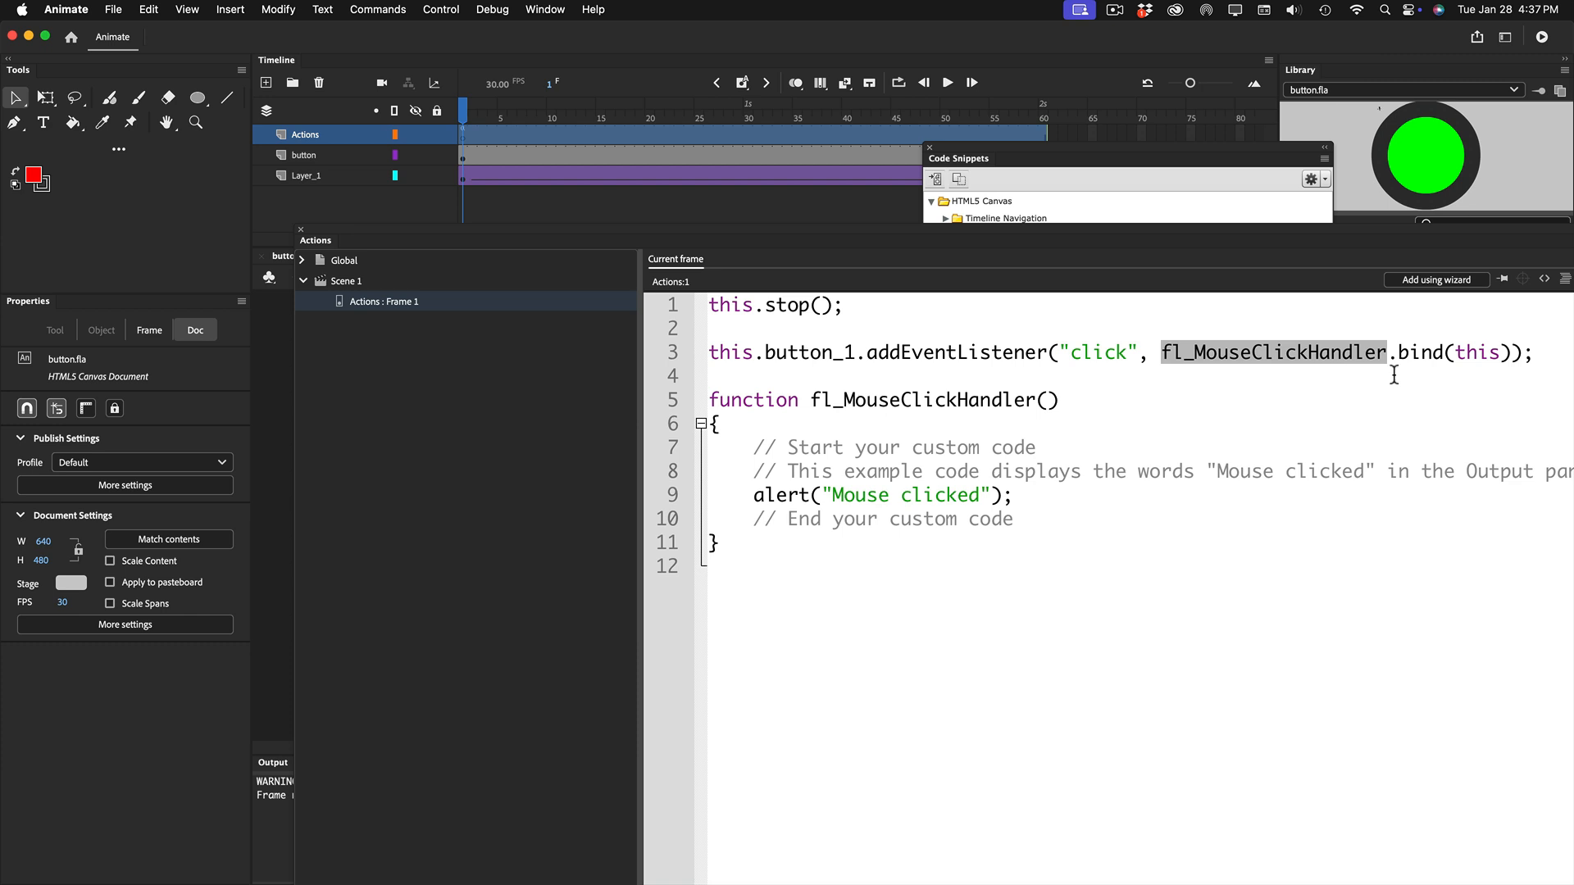
double_click(864, 402)
double_click(1239, 354)
double_click(909, 401)
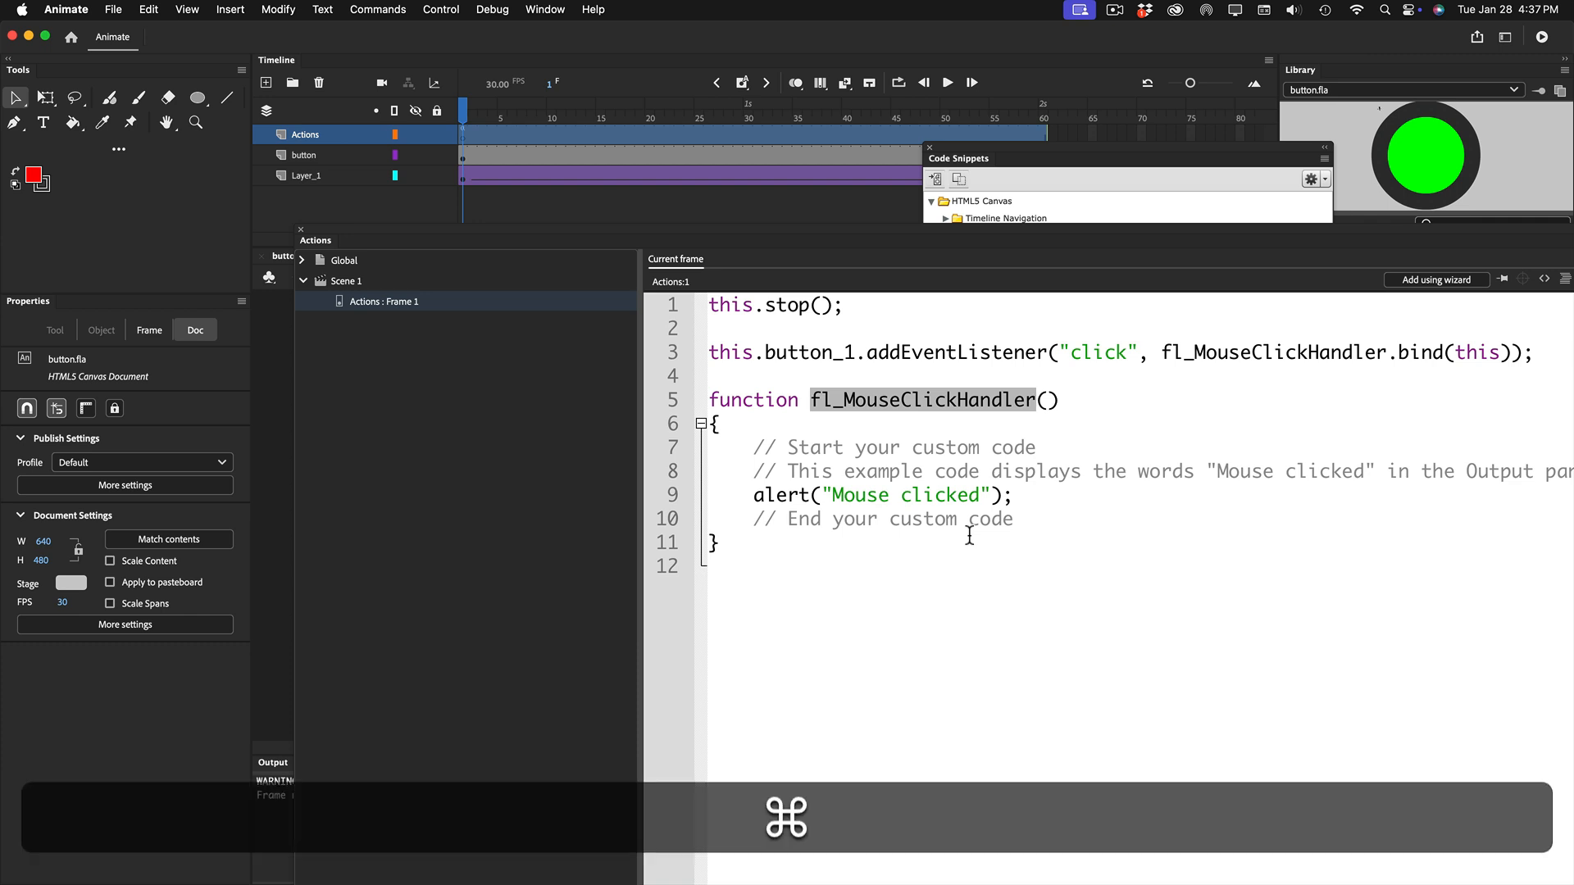
Test the movie in the browser, trigger the circular button twice, dismiss each alert, and close the preview
key("super+Return")
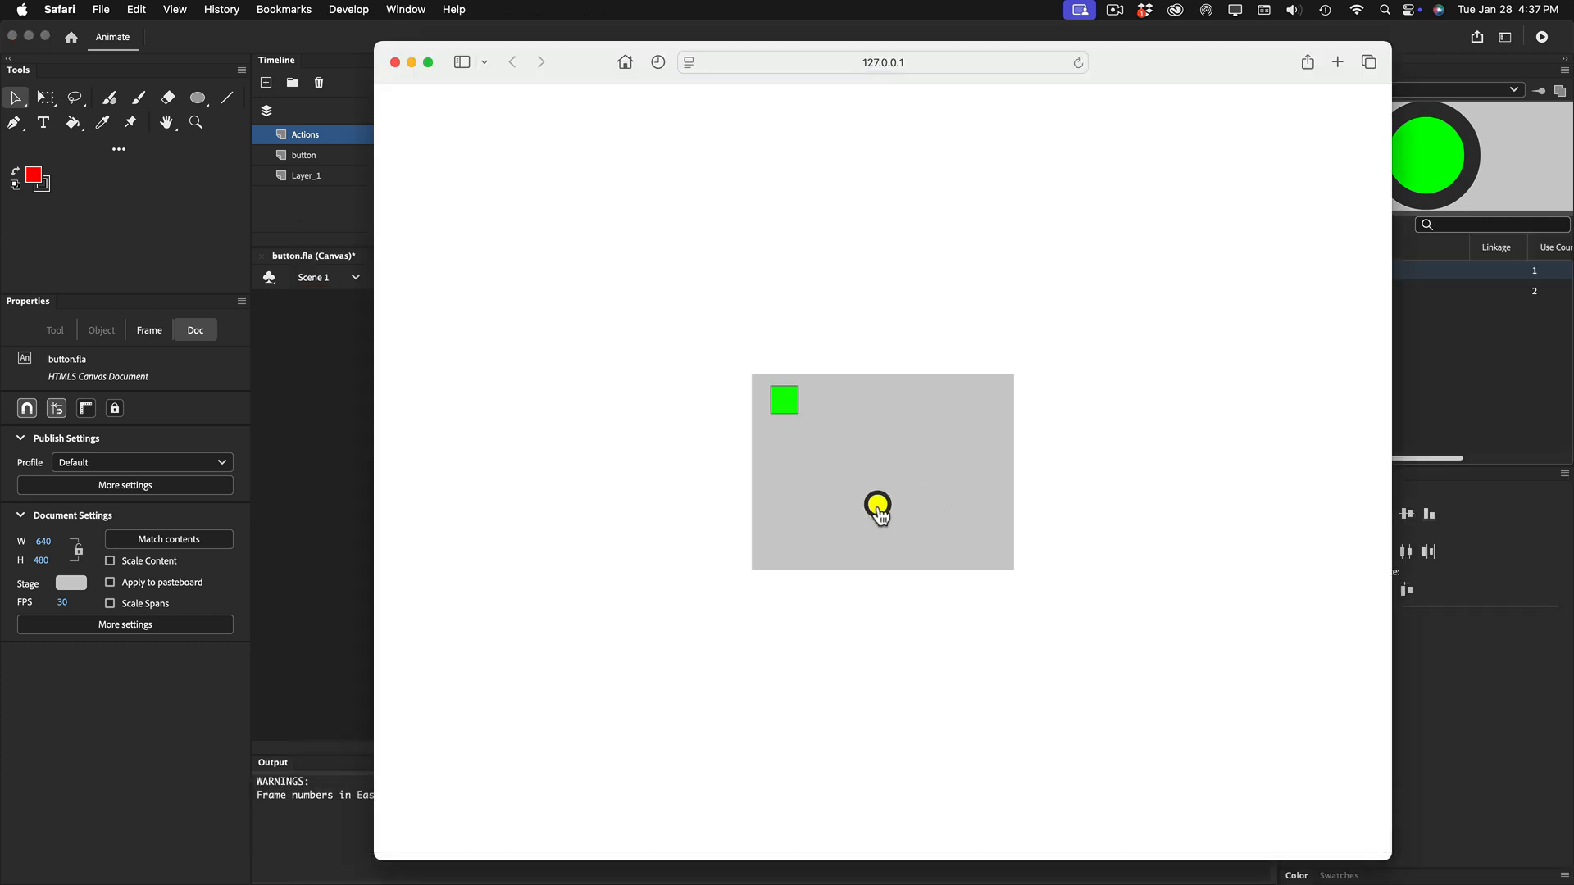
left_click(878, 509)
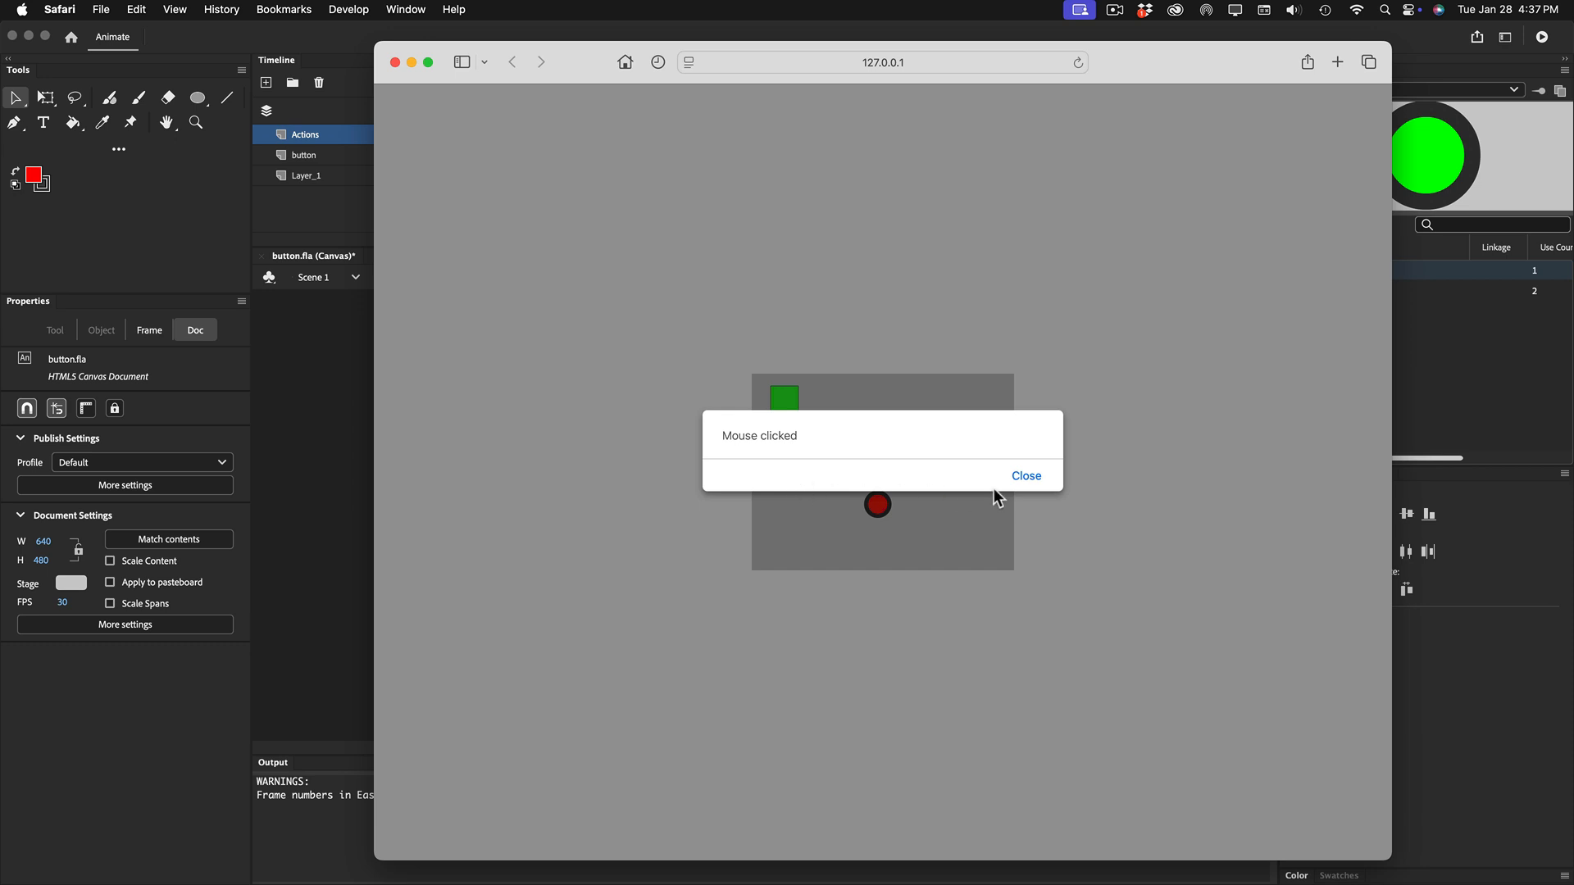
left_click(1025, 477)
left_click(884, 506)
left_click(1025, 477)
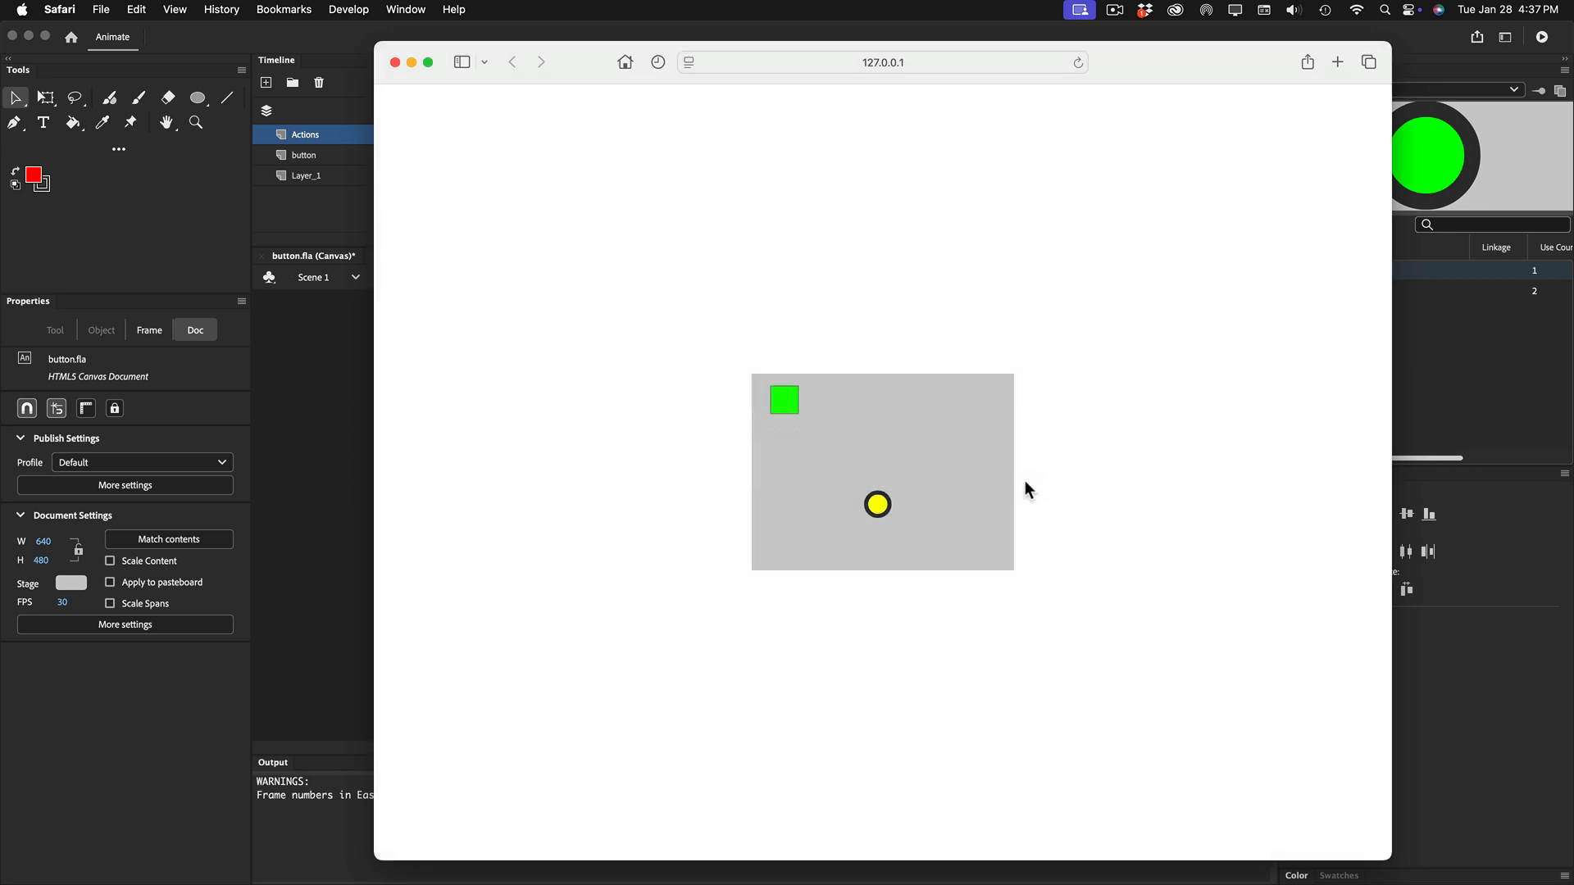
left_click(396, 62)
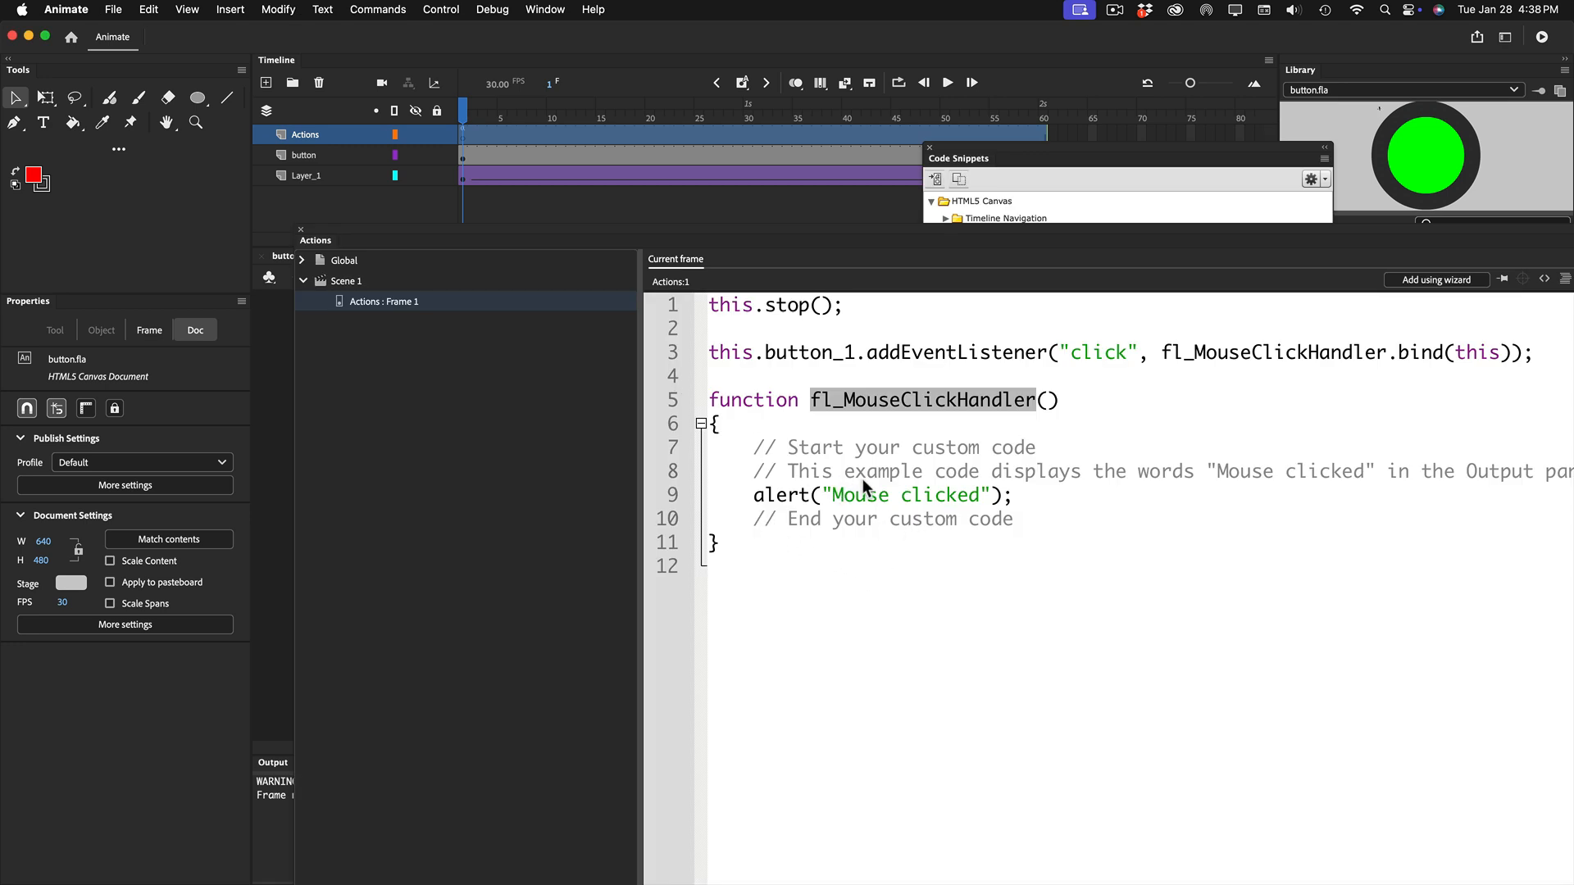
Replace the comments and alert inside the fl_MouseClickHandler function with this.play();
left_click_drag(1030, 518, 764, 450)
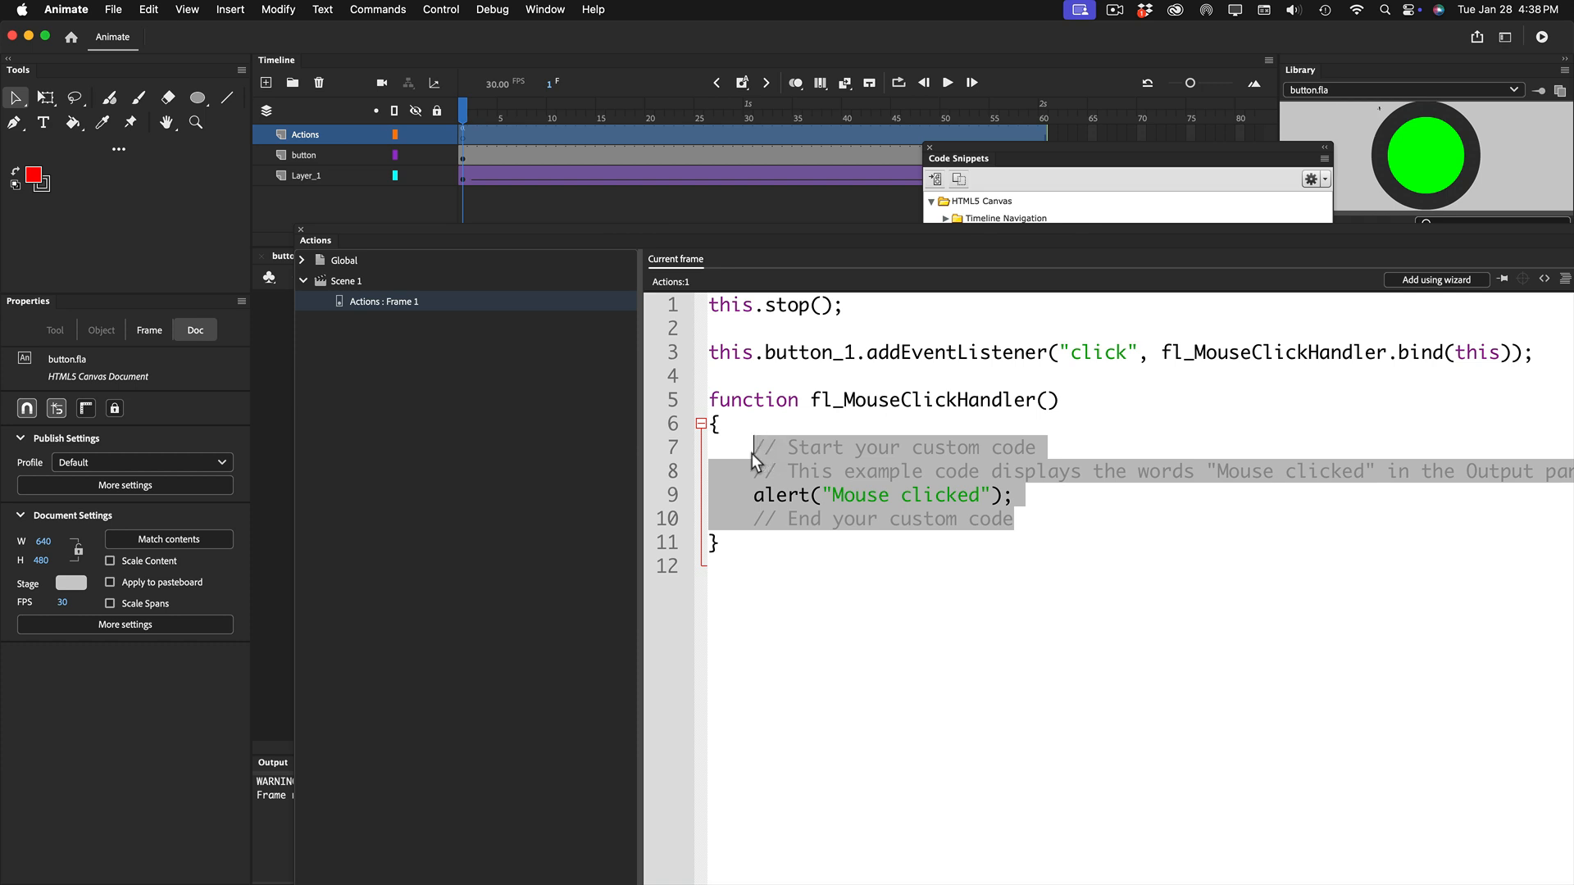
type("t")
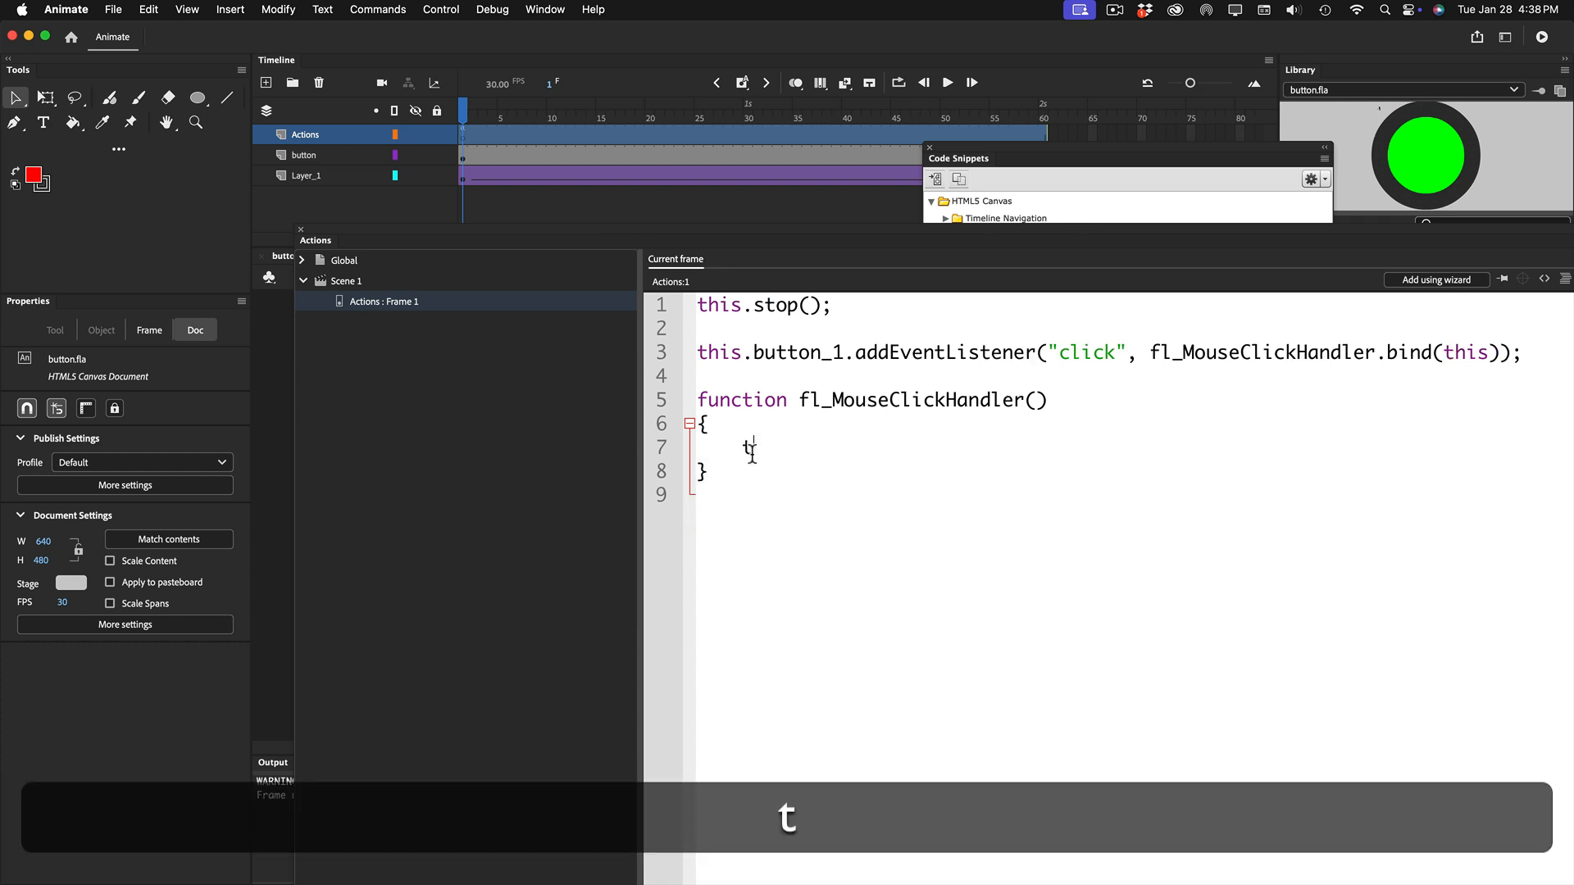
type("his")
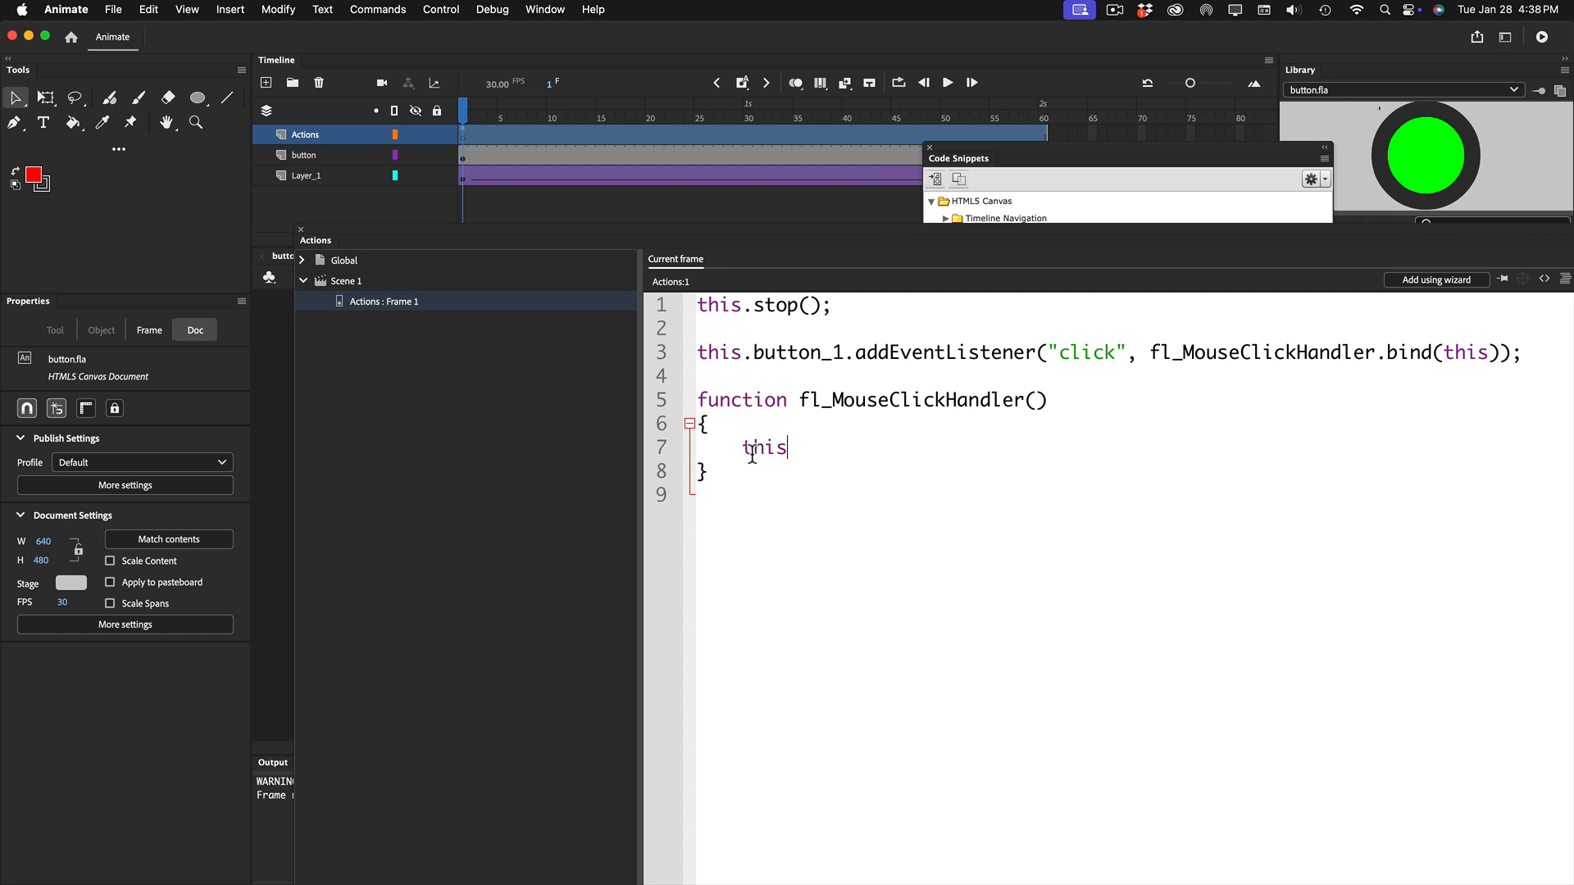
type(".")
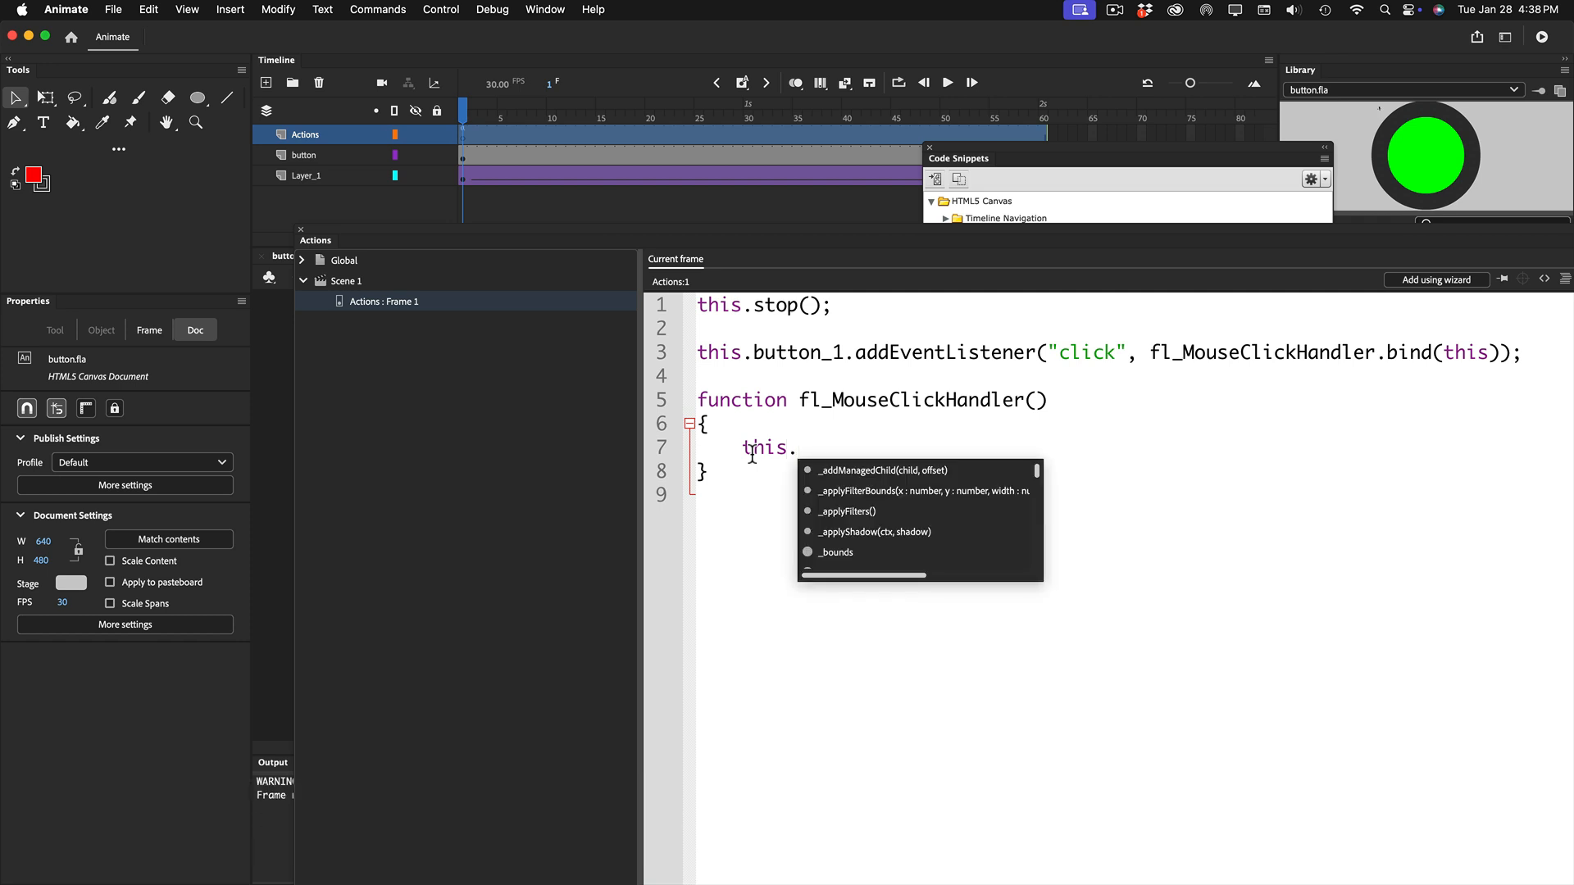
type("pla")
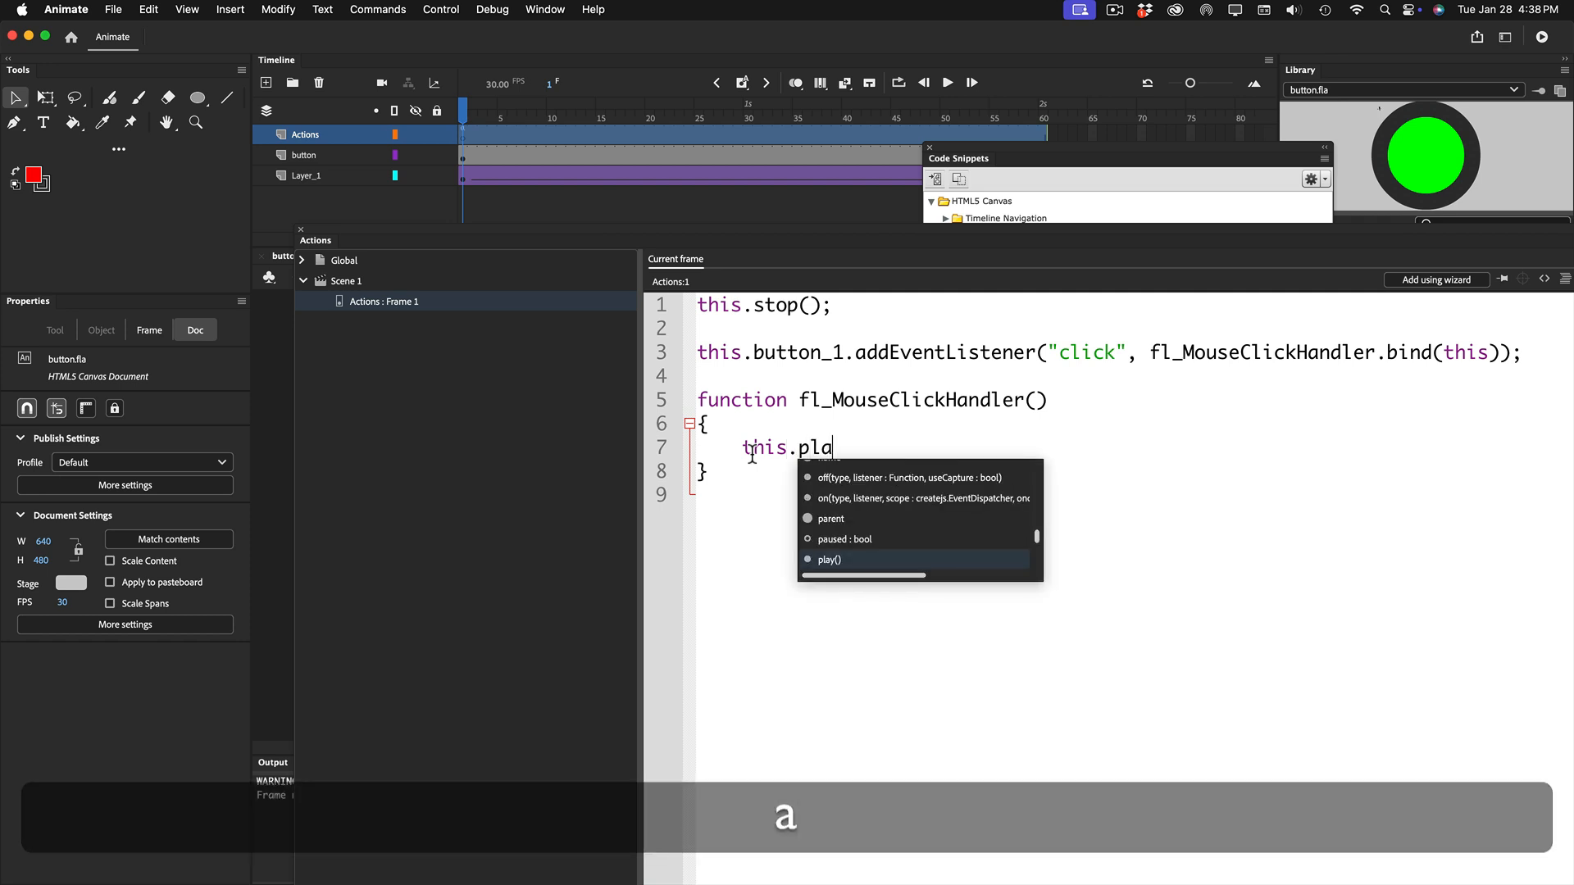
type("y()")
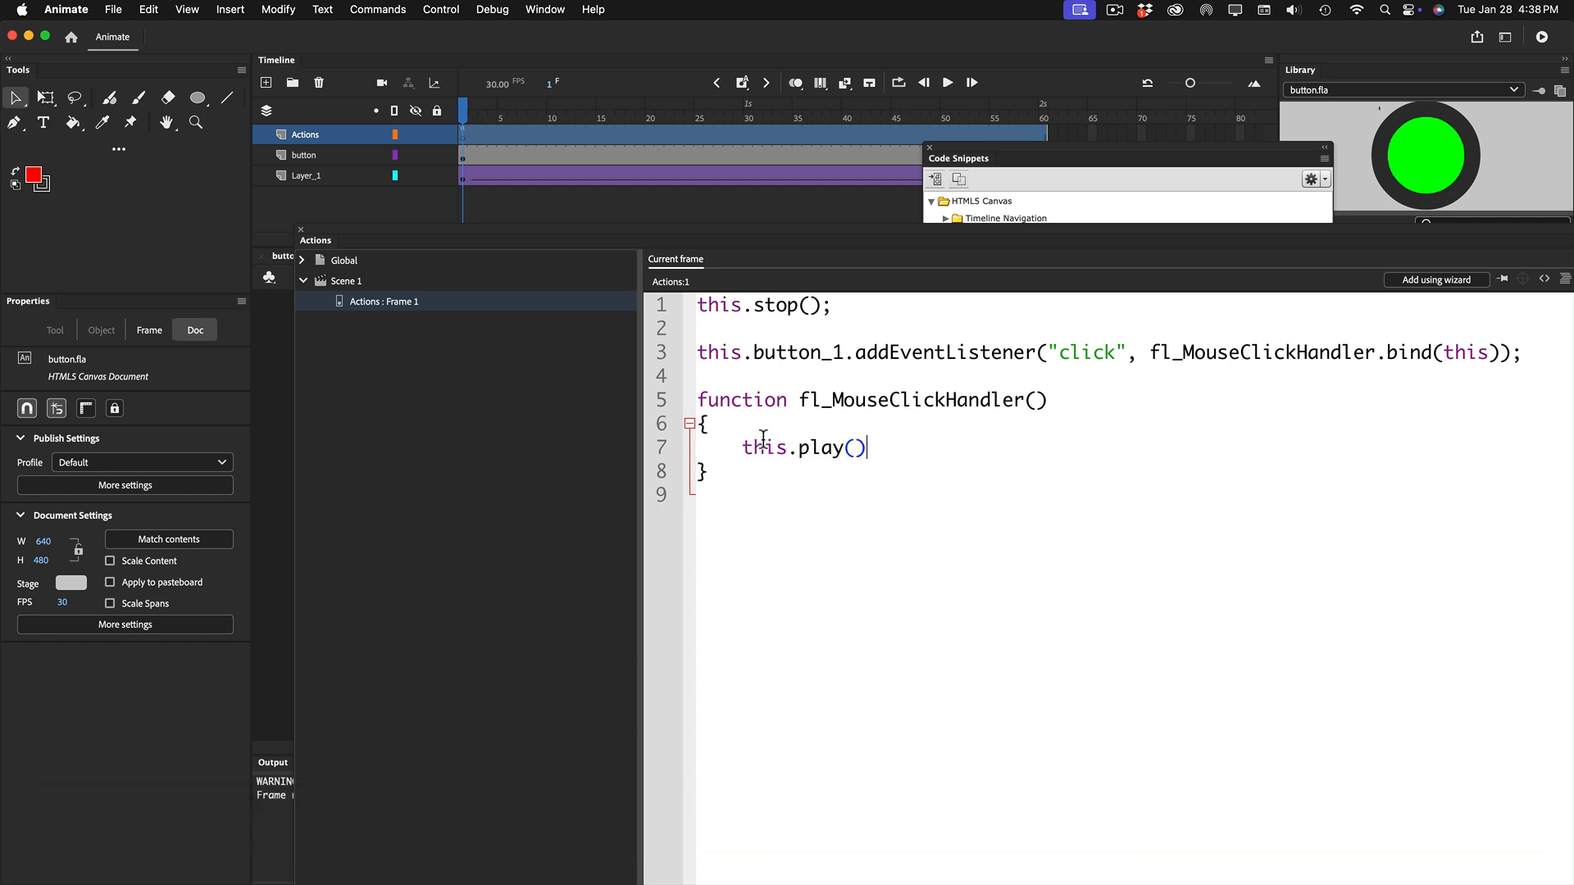
left_click_drag(738, 447, 902, 446)
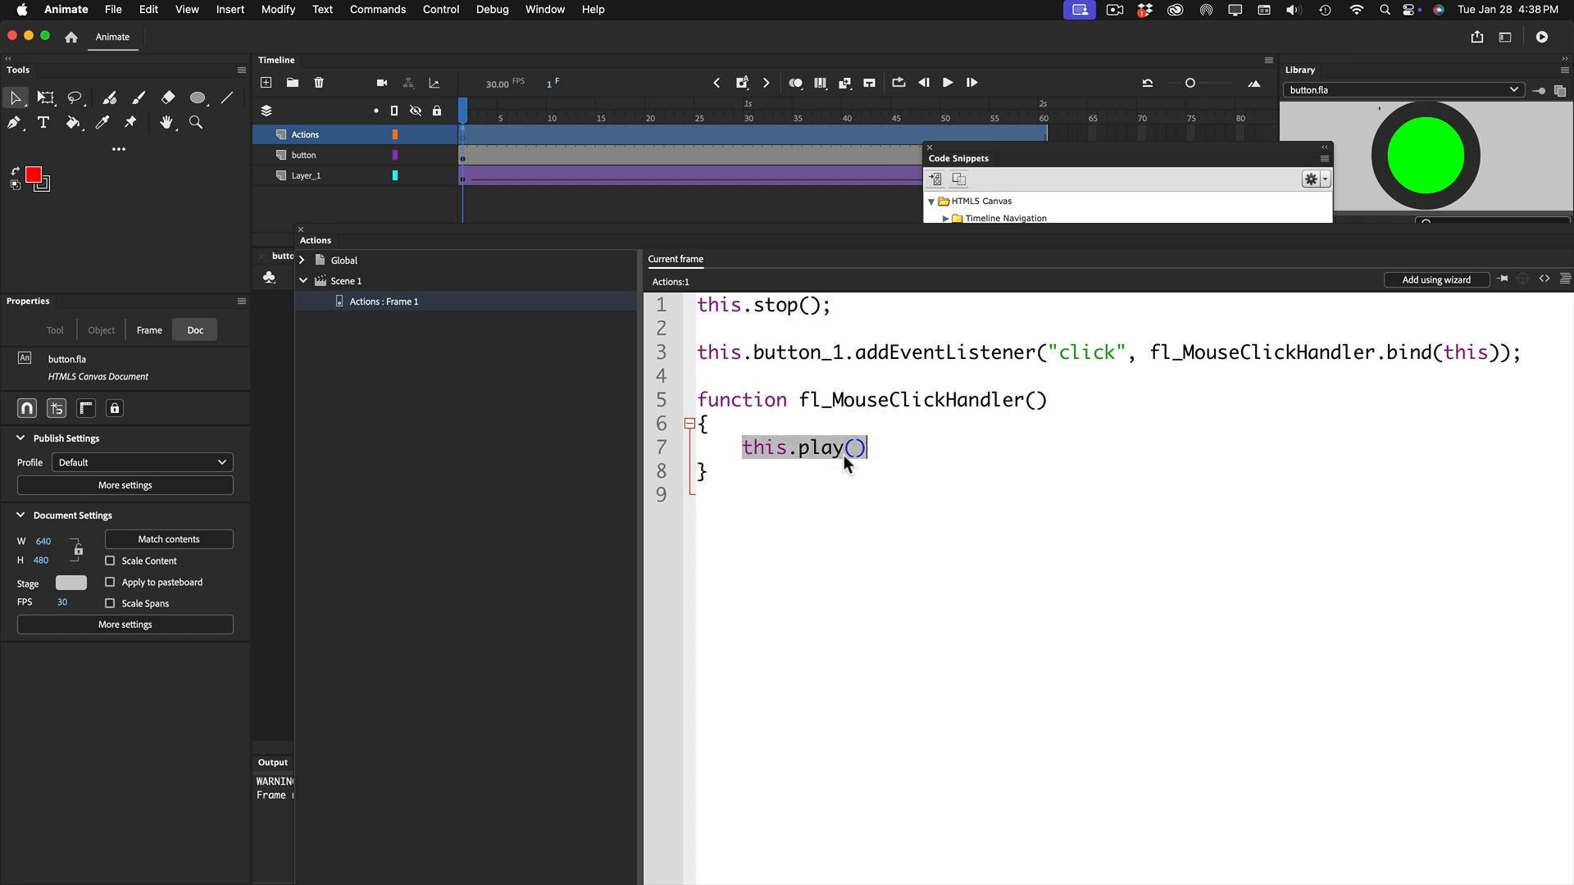
left_click(1527, 352)
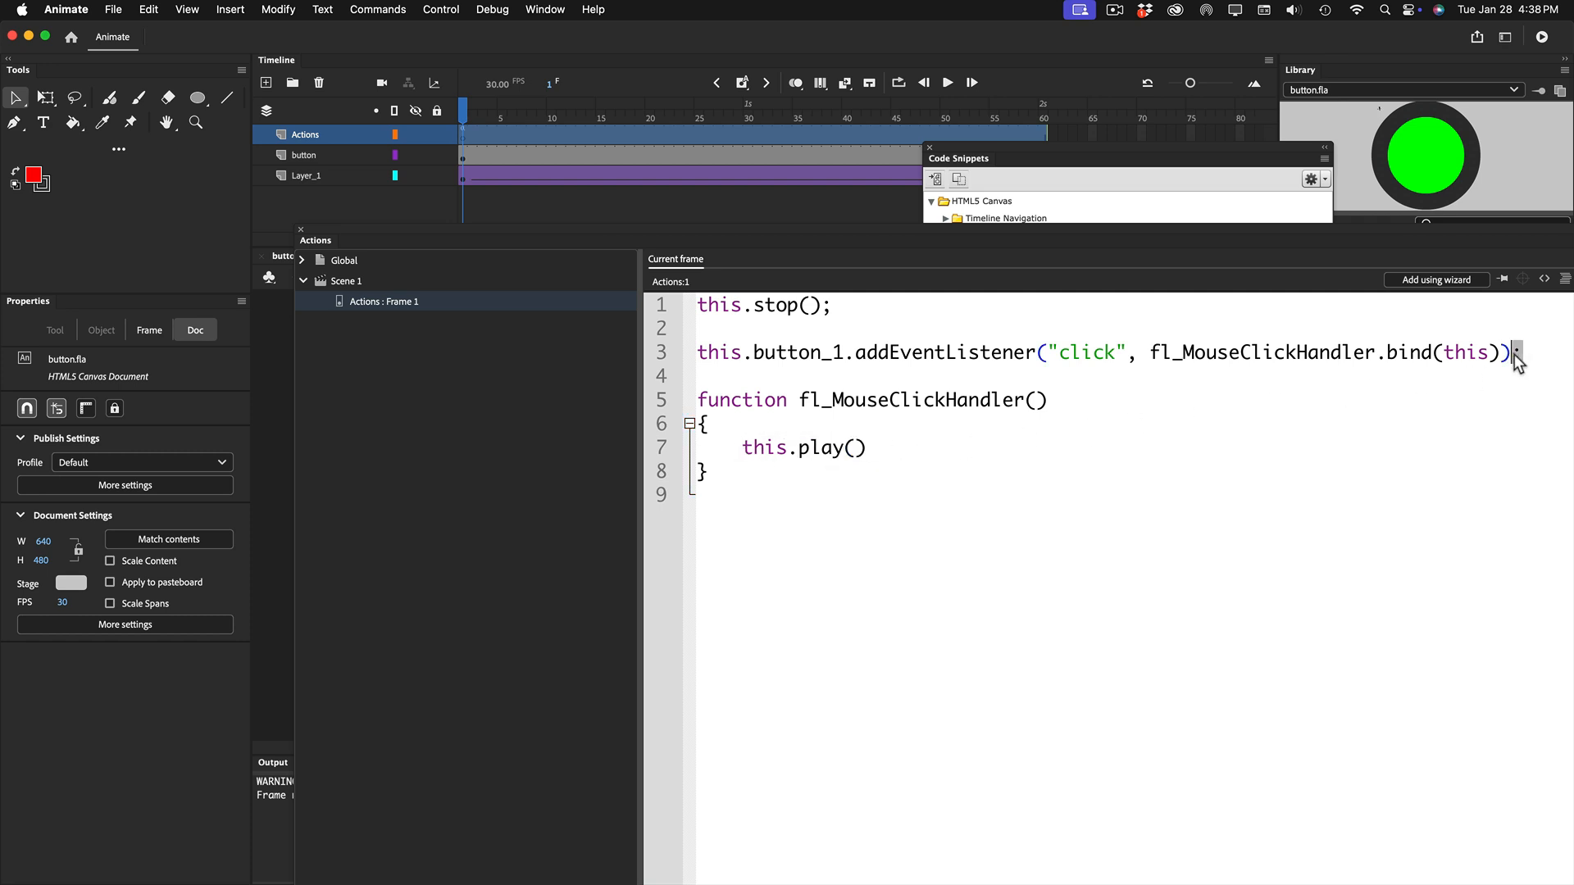
left_click(903, 448)
type(";")
Compare the this.play() statement in the click handler with the this.stop() statement on line 1
left_click(765, 450)
double_click(766, 448)
double_click(817, 450)
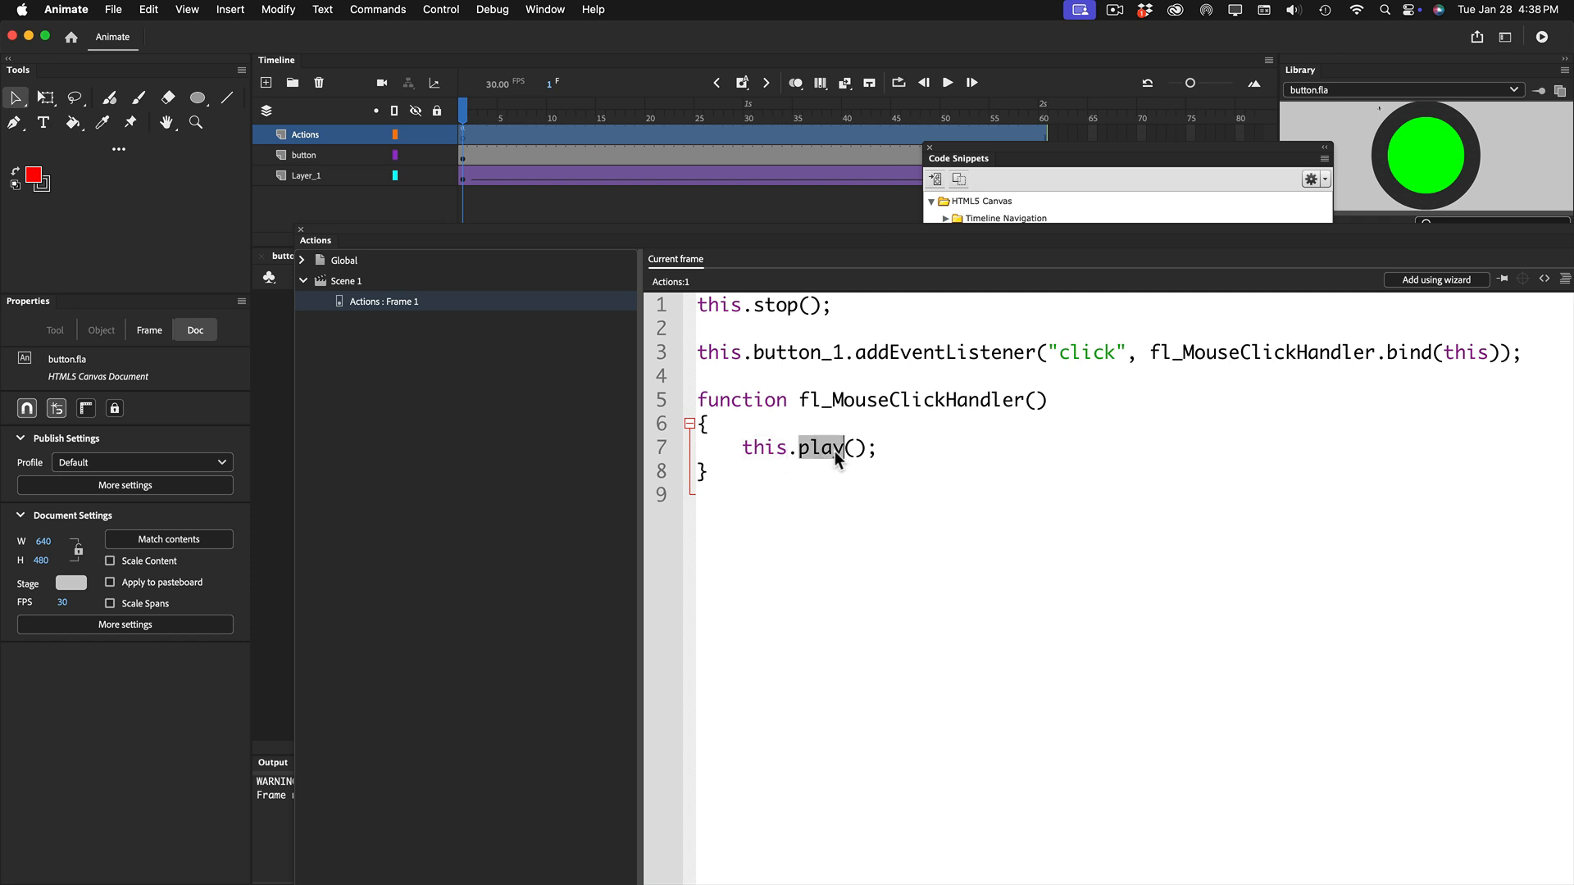
left_click(854, 450)
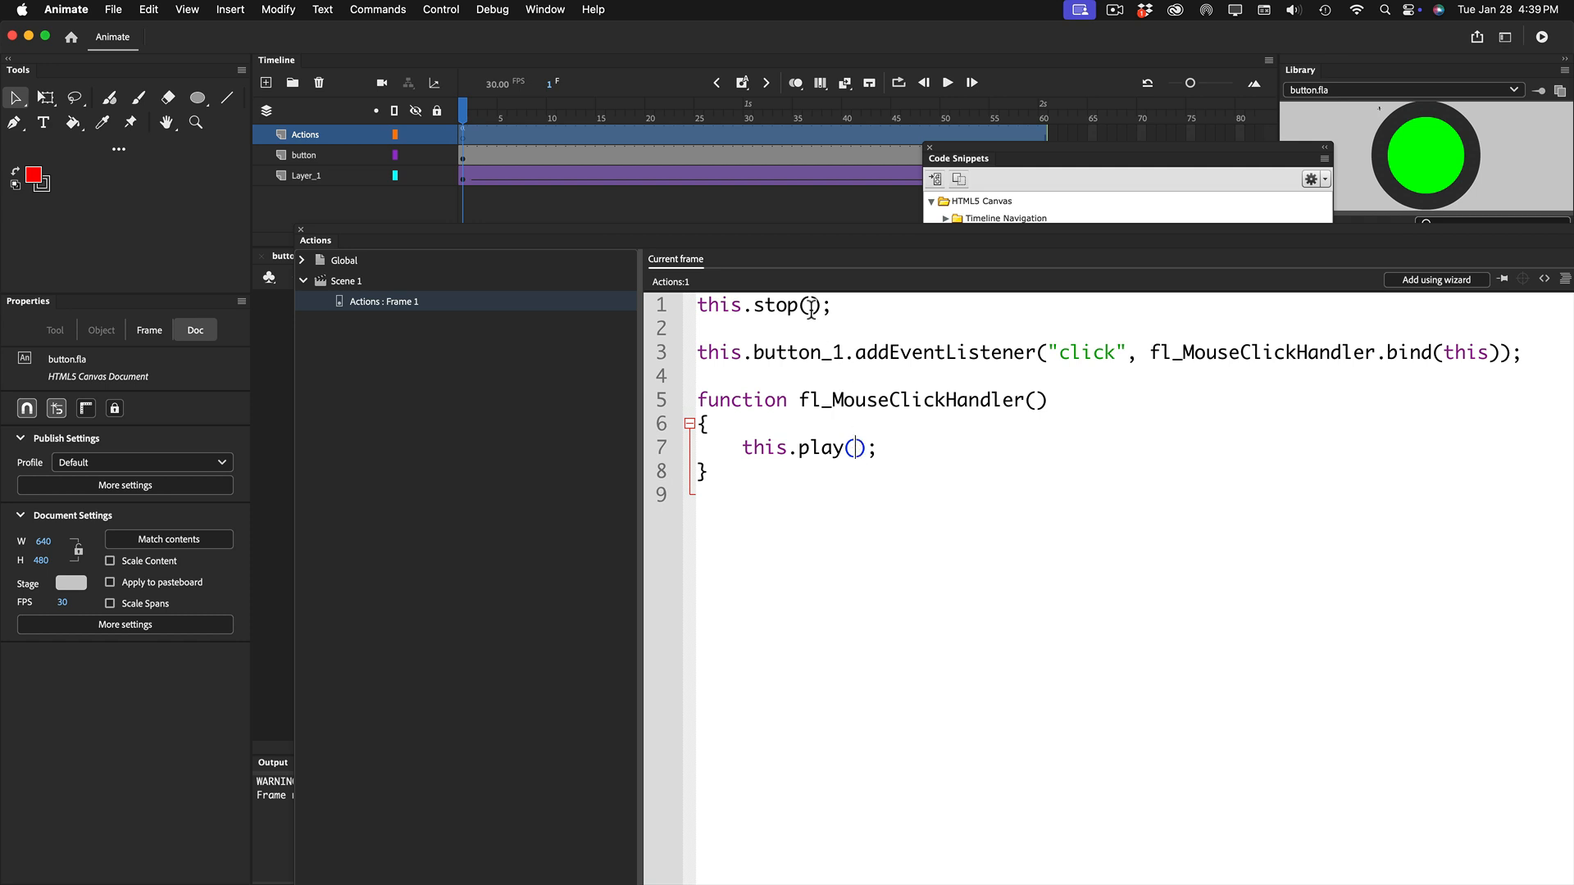
left_click(729, 308)
double_click(728, 308)
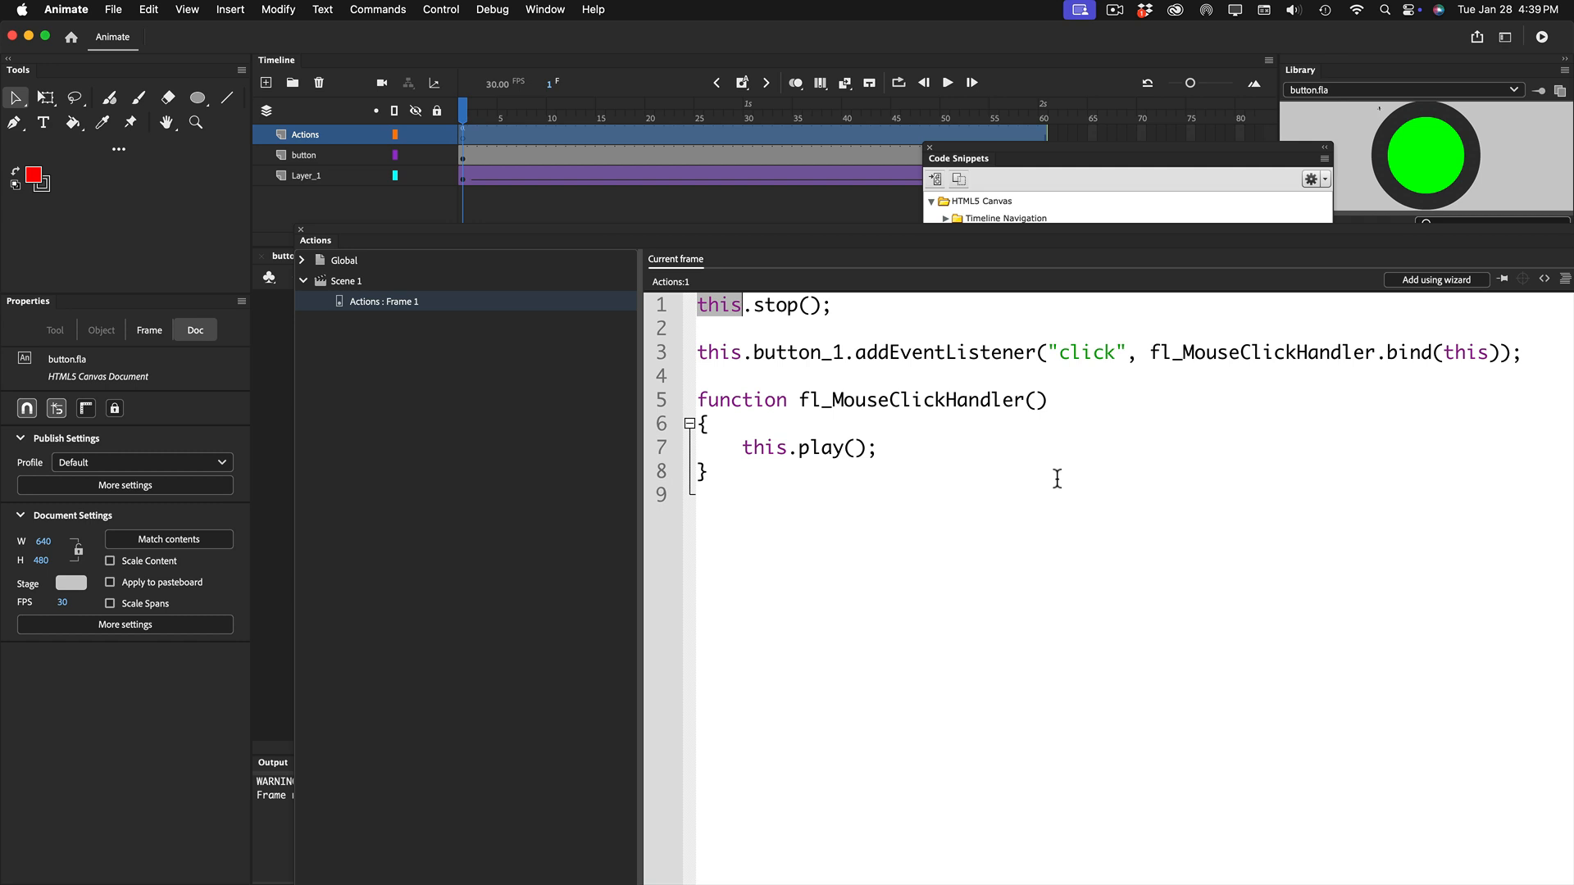
Test the movie in the browser, use the circular button to play the square's animation, and close the preview
key("ctrl+Return")
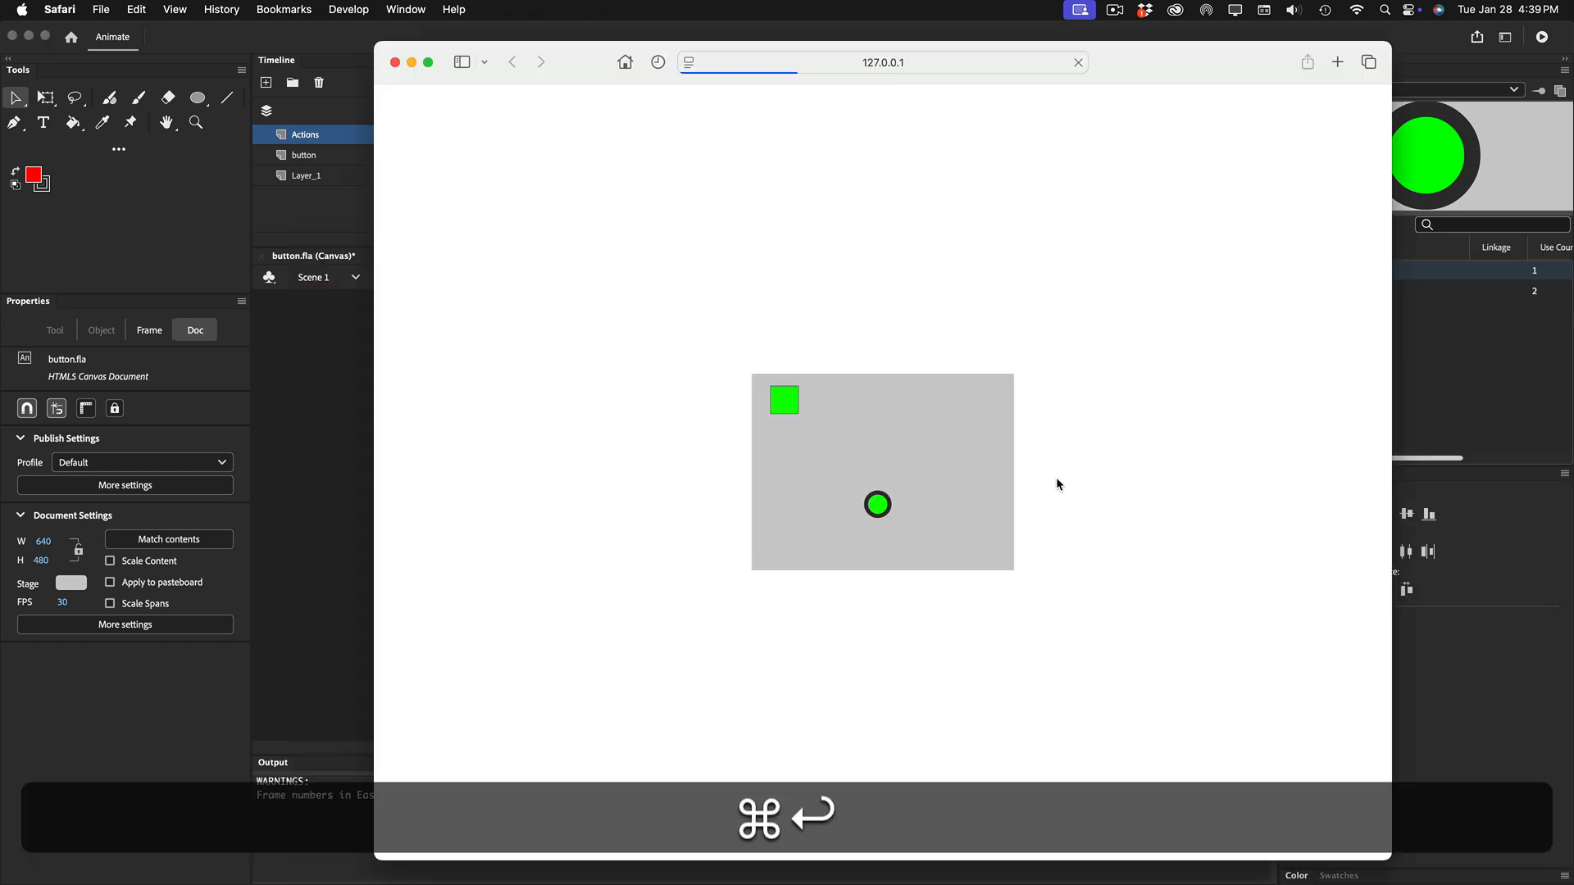
left_click(878, 507)
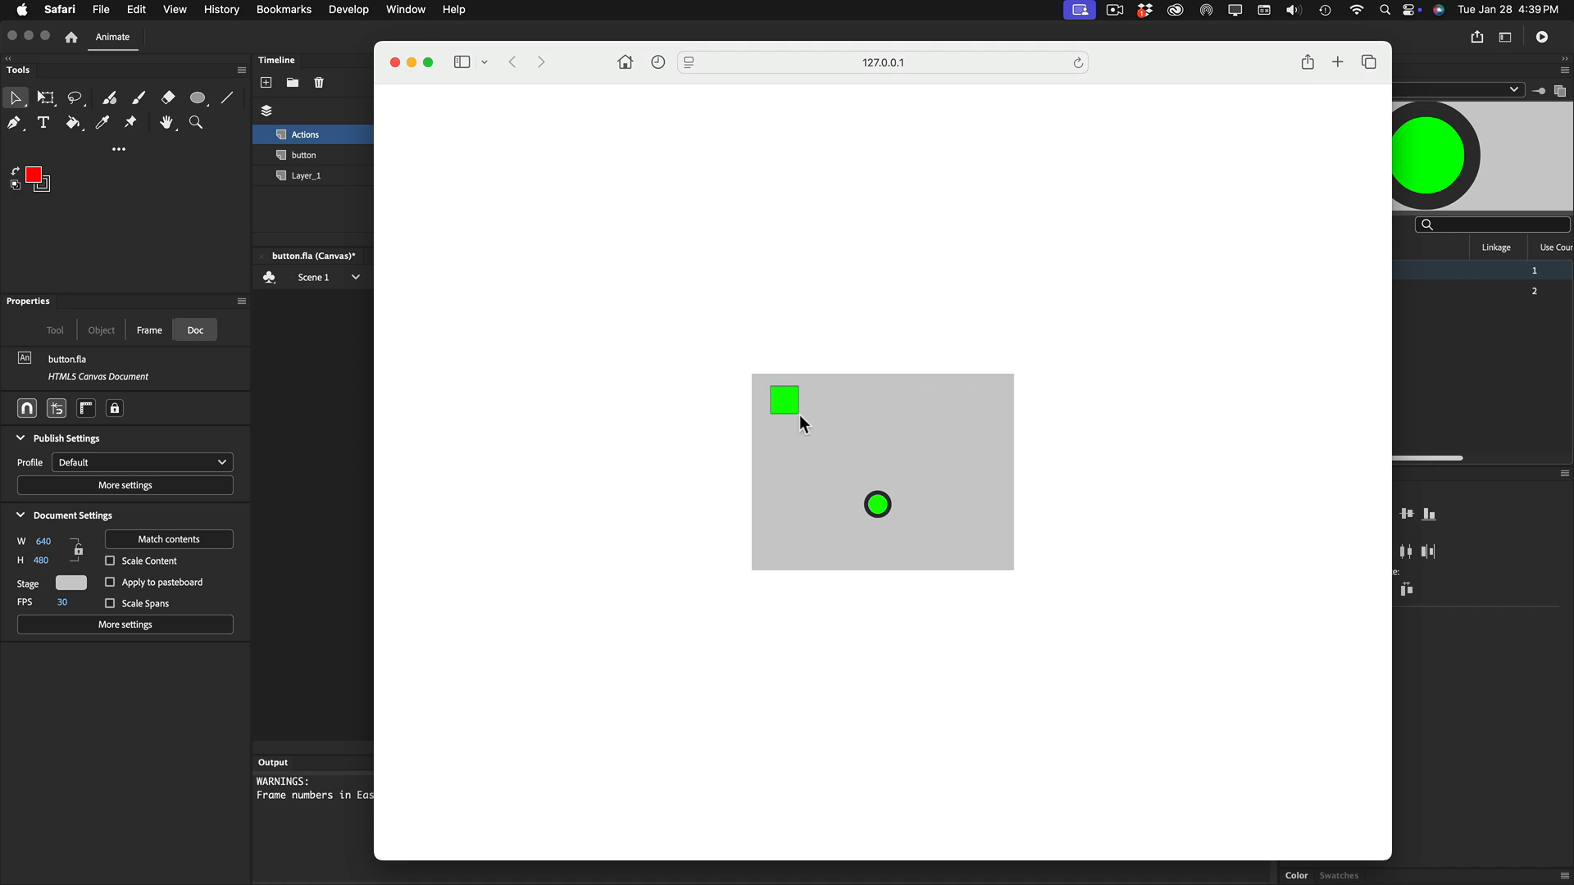
left_click(394, 63)
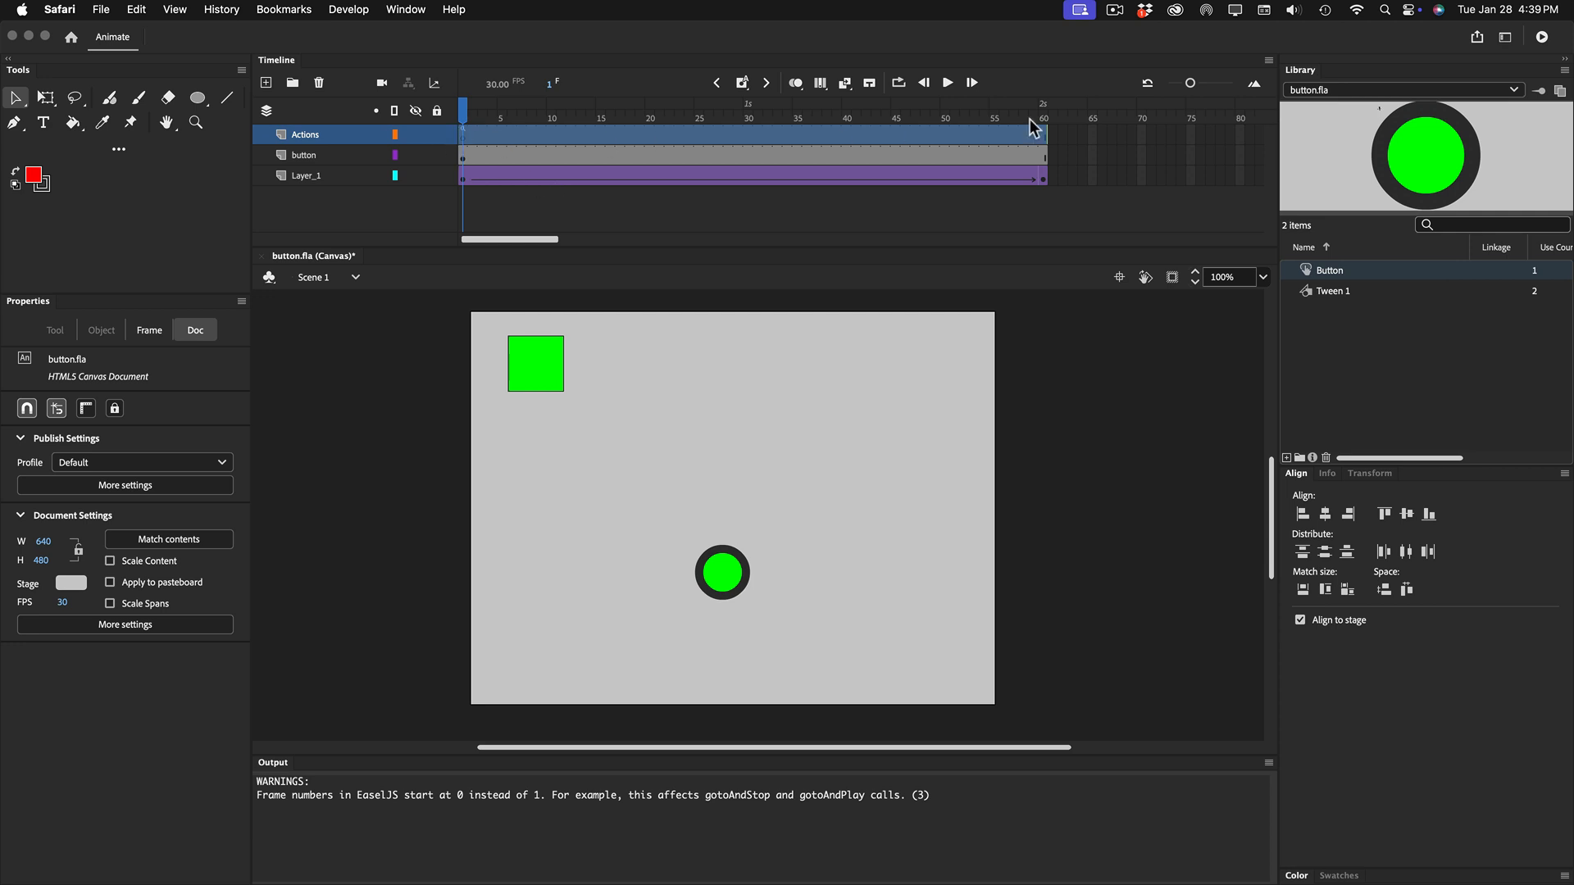
Uncover the stage by lowering the Actions window and closing Code Snippets, and scrub the timeline between frames 1 and 60
left_click(464, 110)
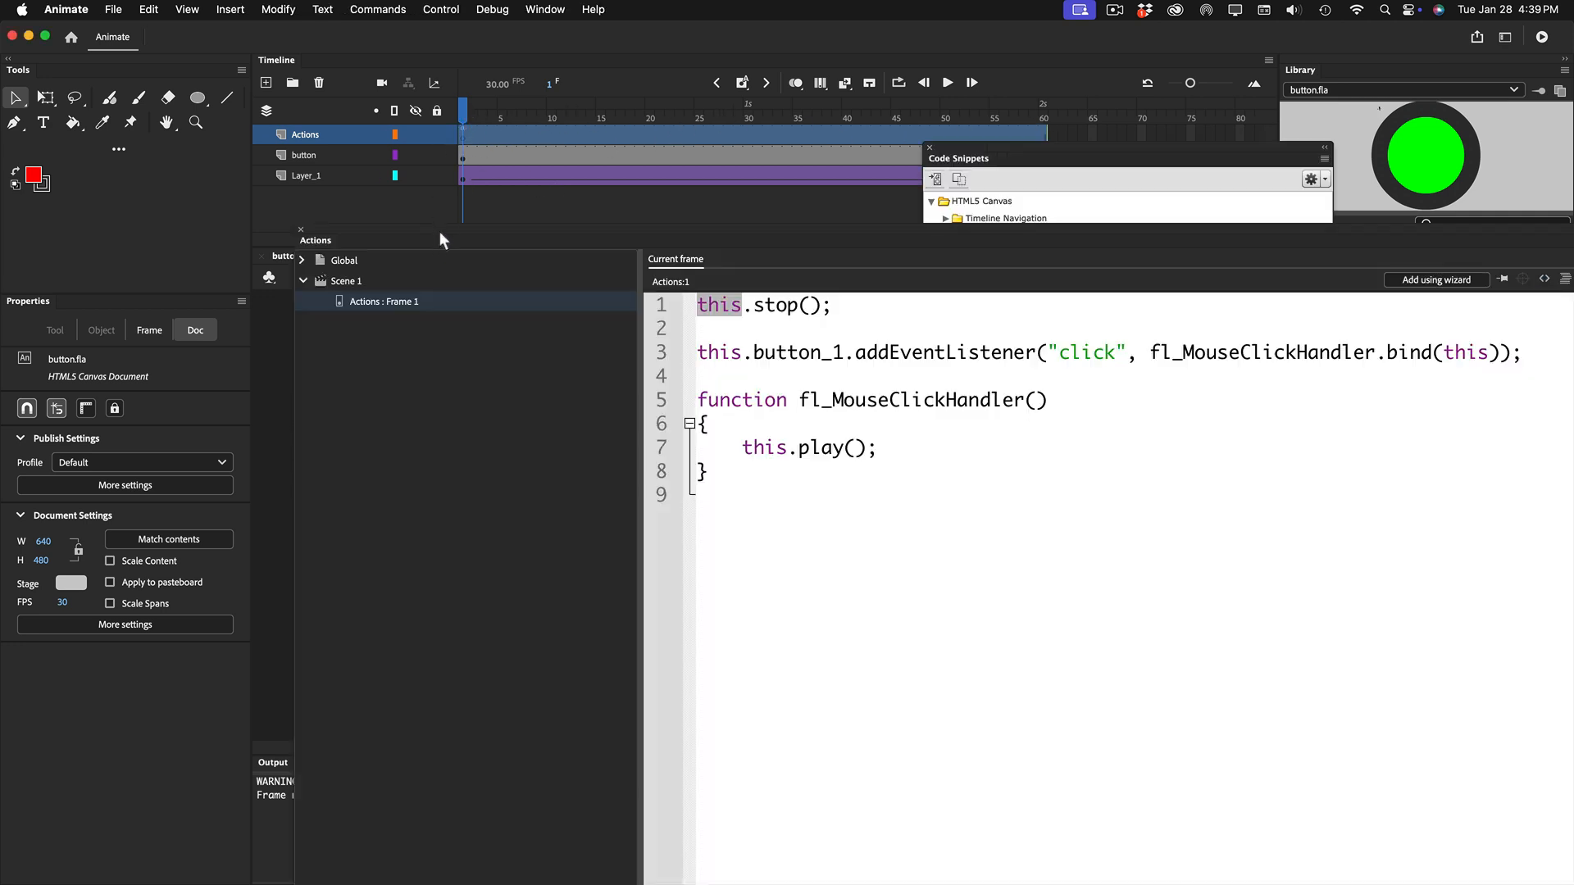
left_click_drag(440, 233, 463, 676)
left_click_drag(470, 107, 1043, 121)
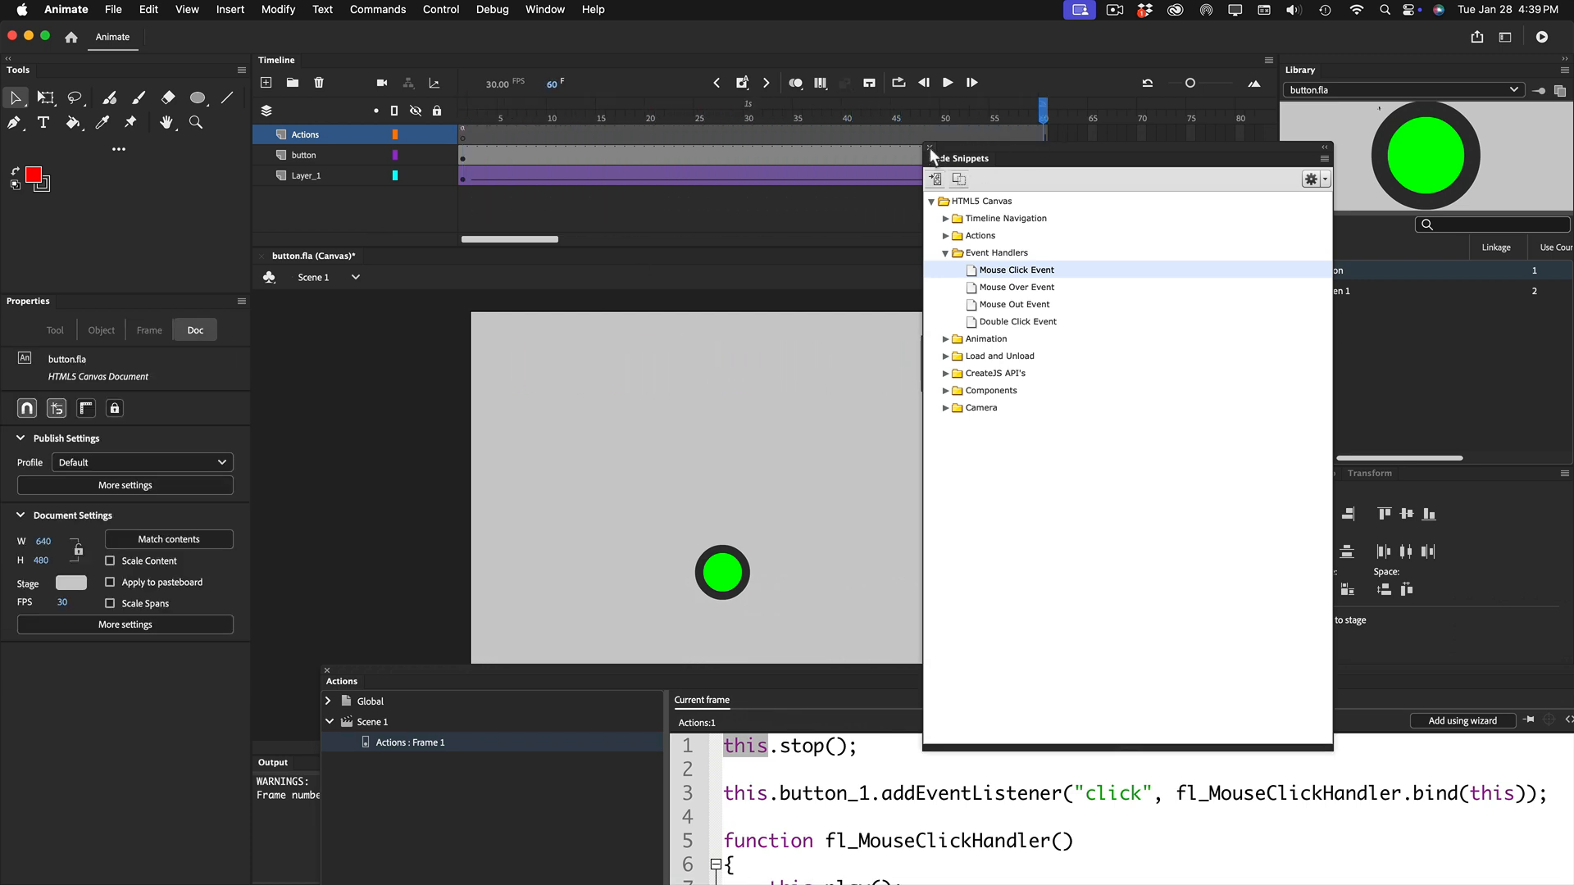
left_click(930, 147)
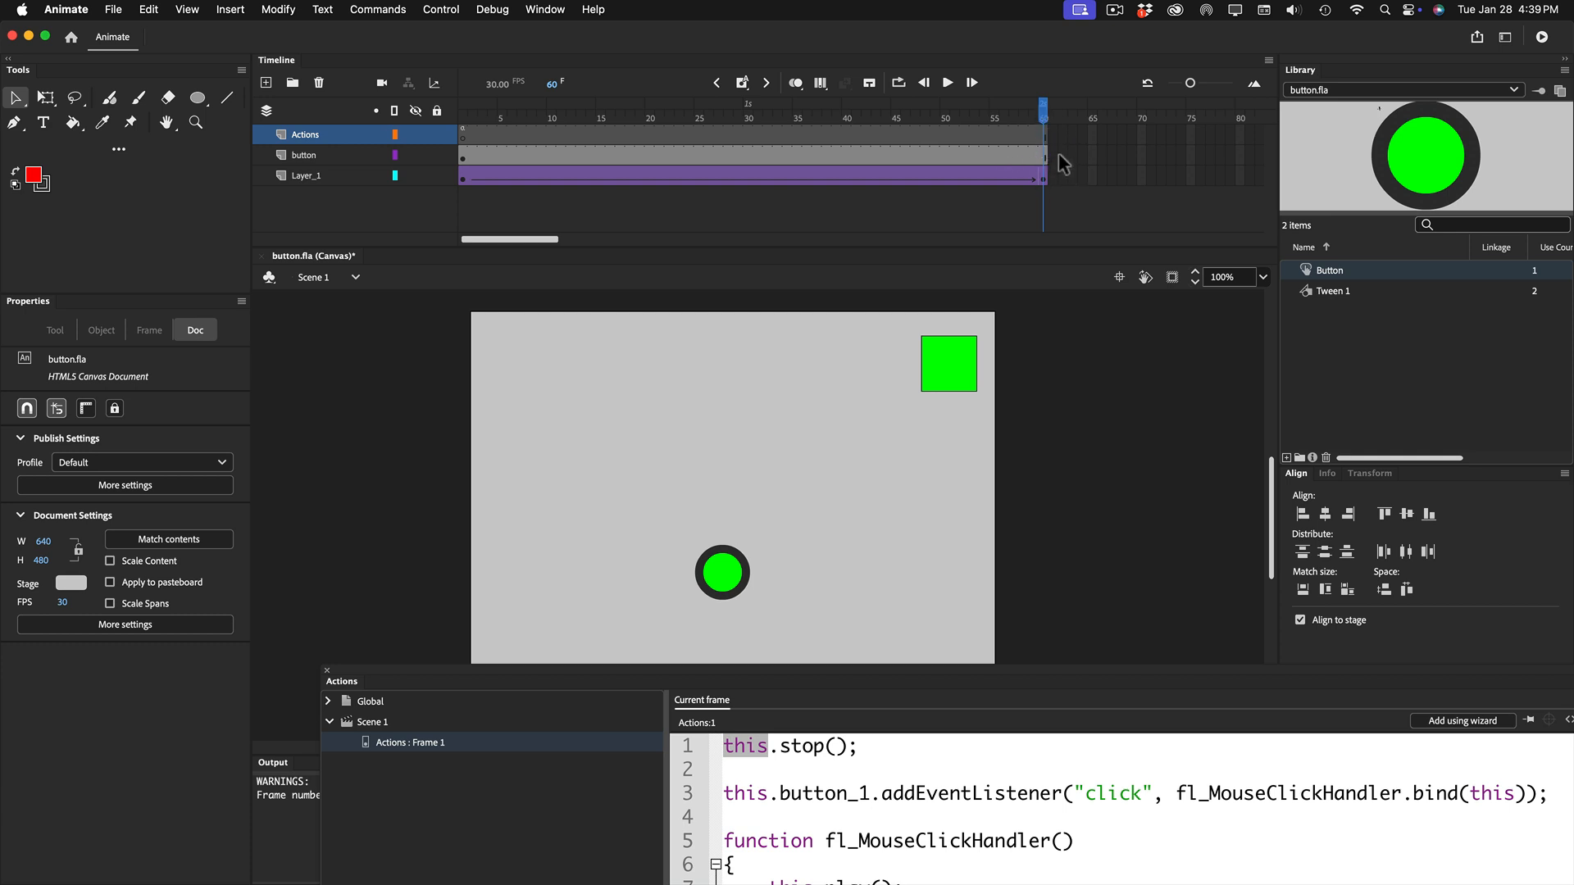
left_click_drag(1044, 115, 465, 114)
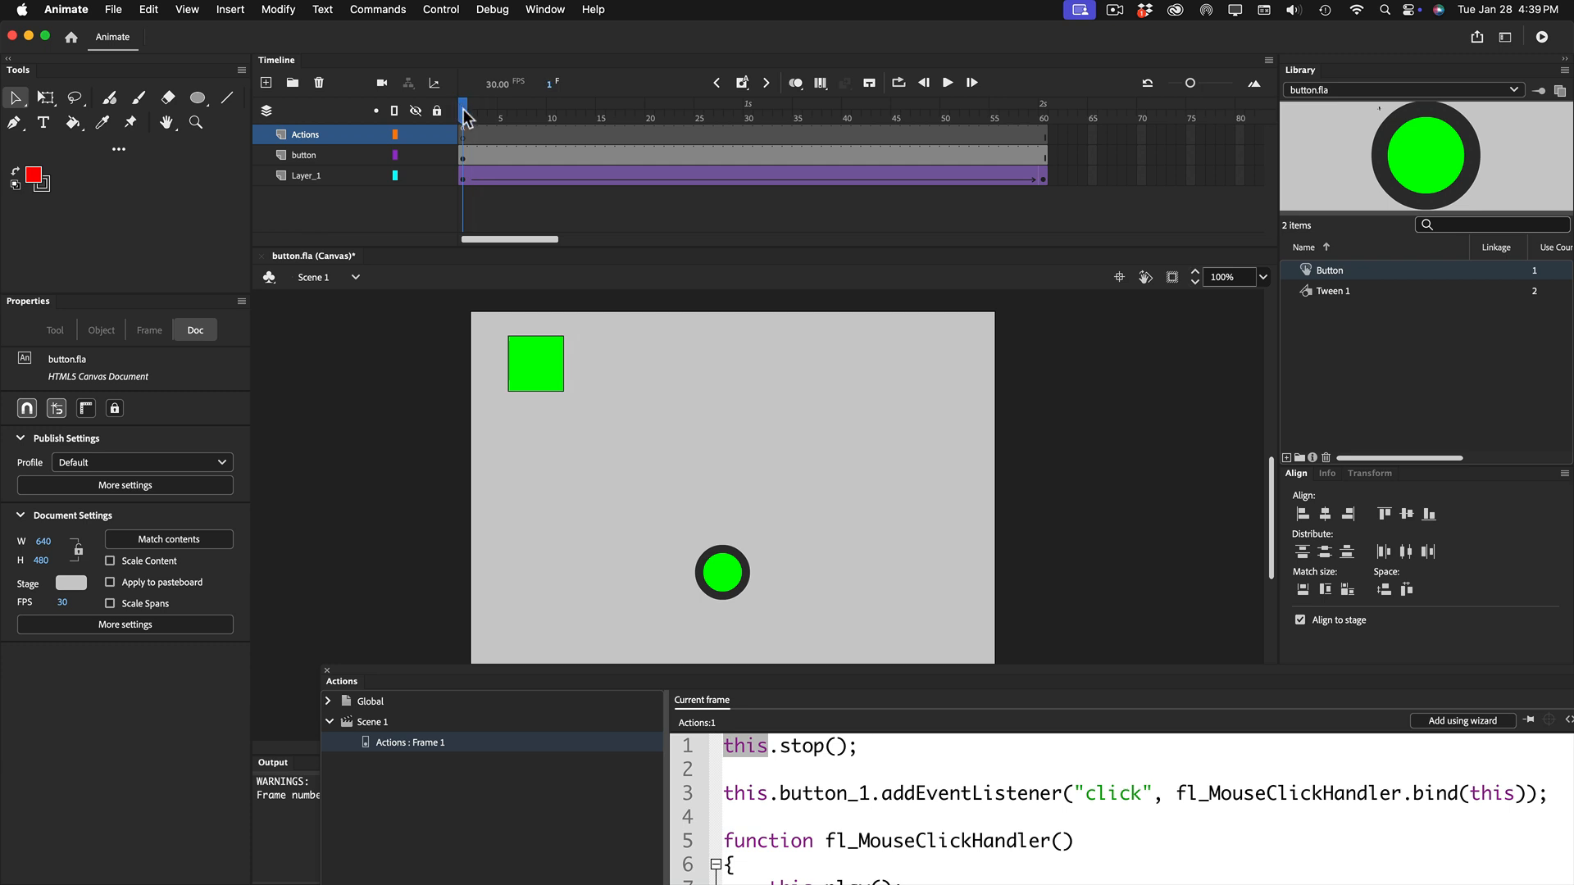
Run the browser preview again from frame 1, trigger the circular button, and close the preview
key("super+Return")
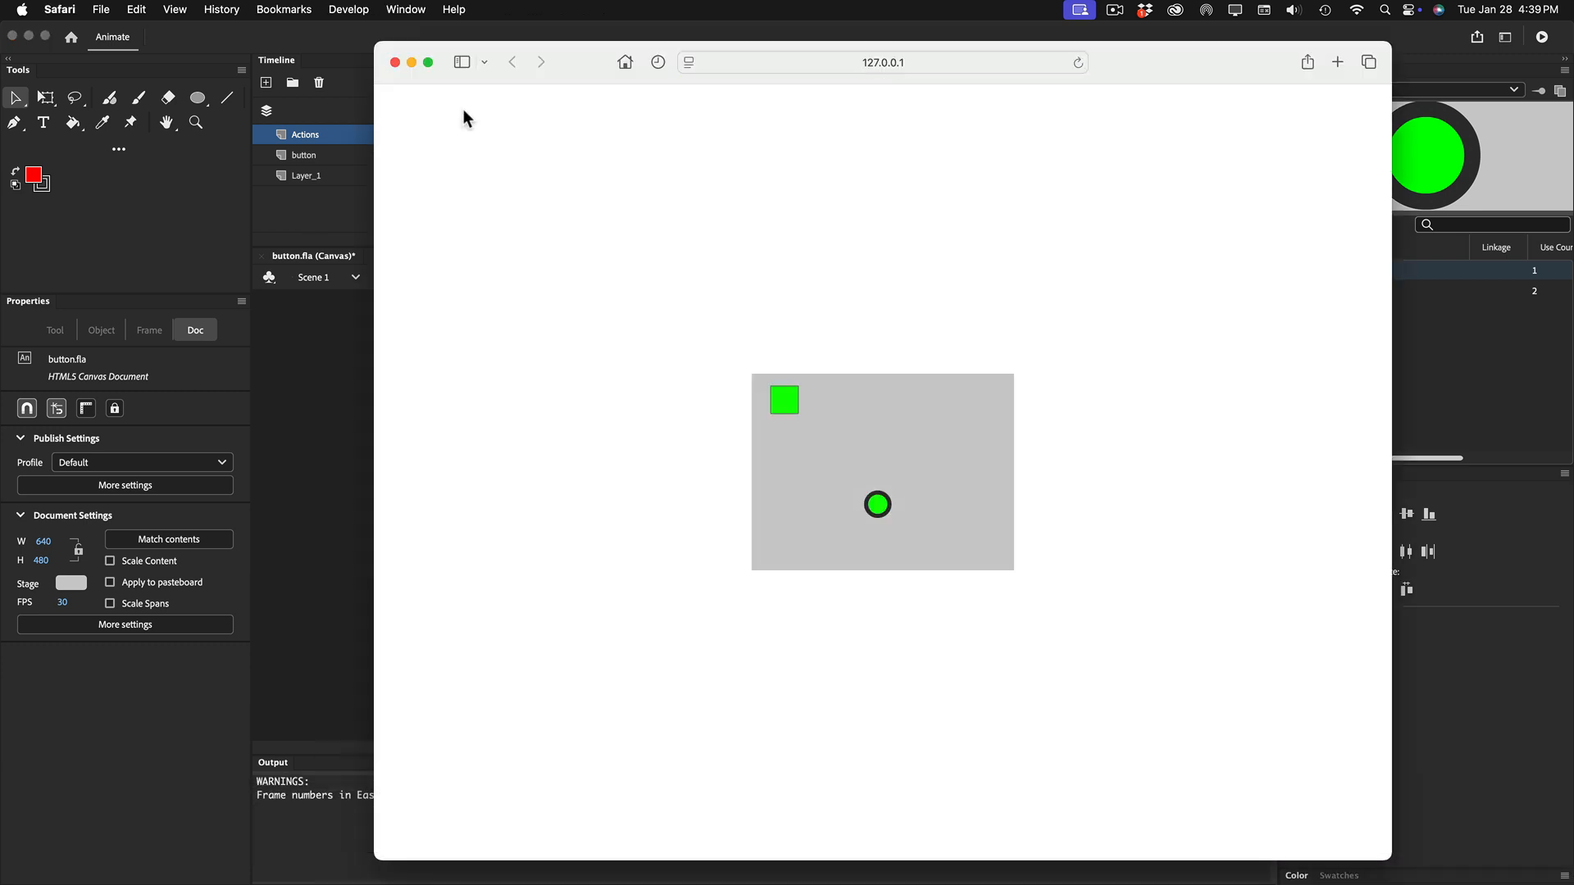
left_click(881, 504)
left_click(395, 63)
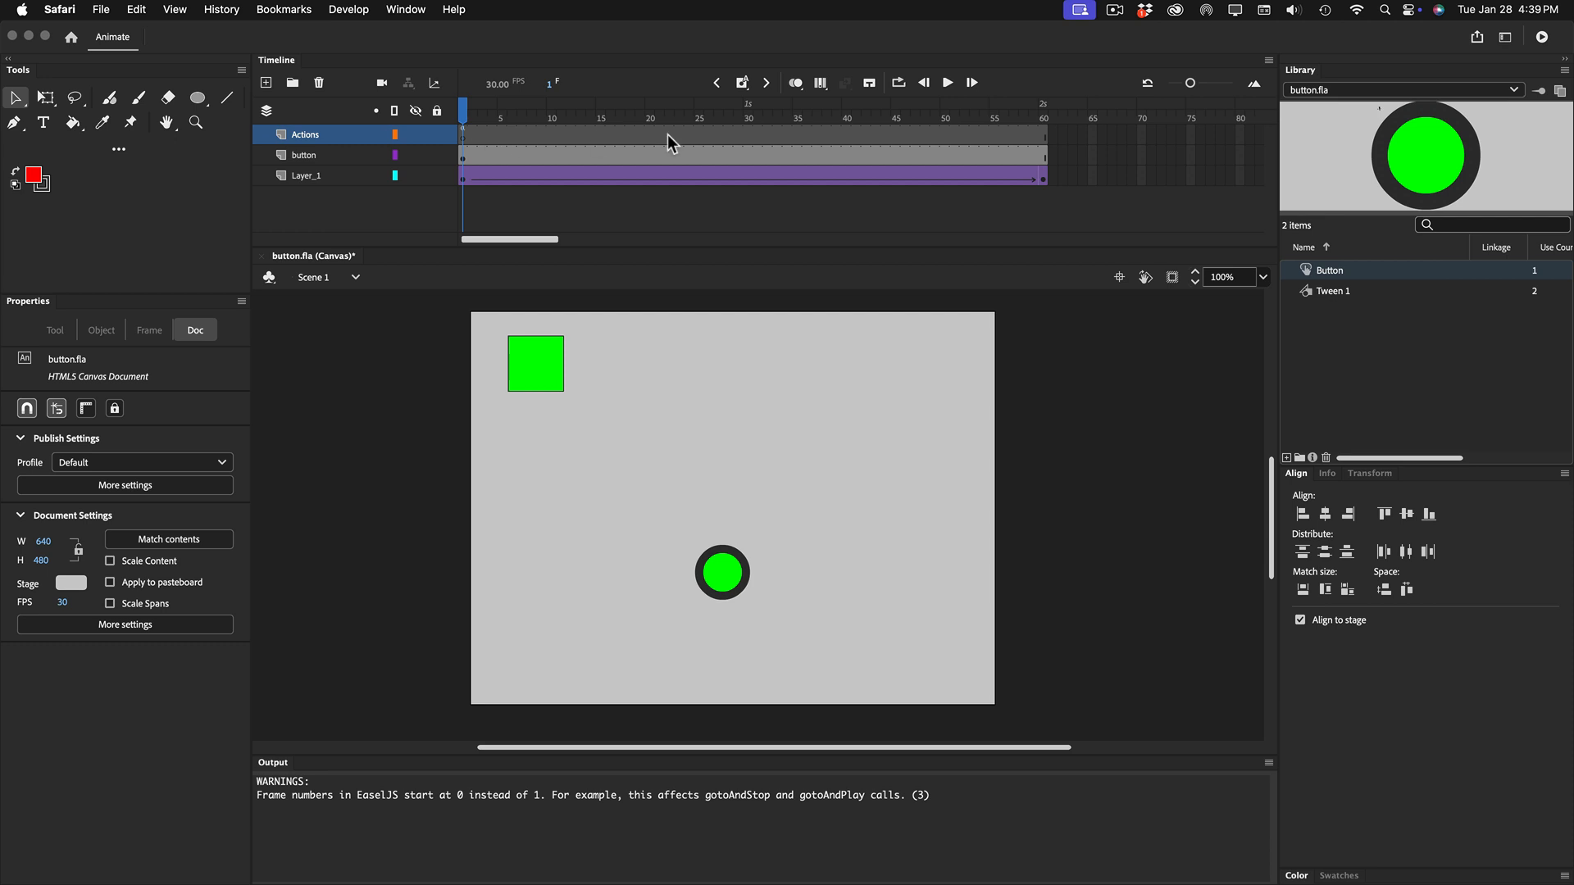
Insert a keyframe at frame 30 of the Actions layer and raise the Actions window to show its empty script
double_click(749, 134)
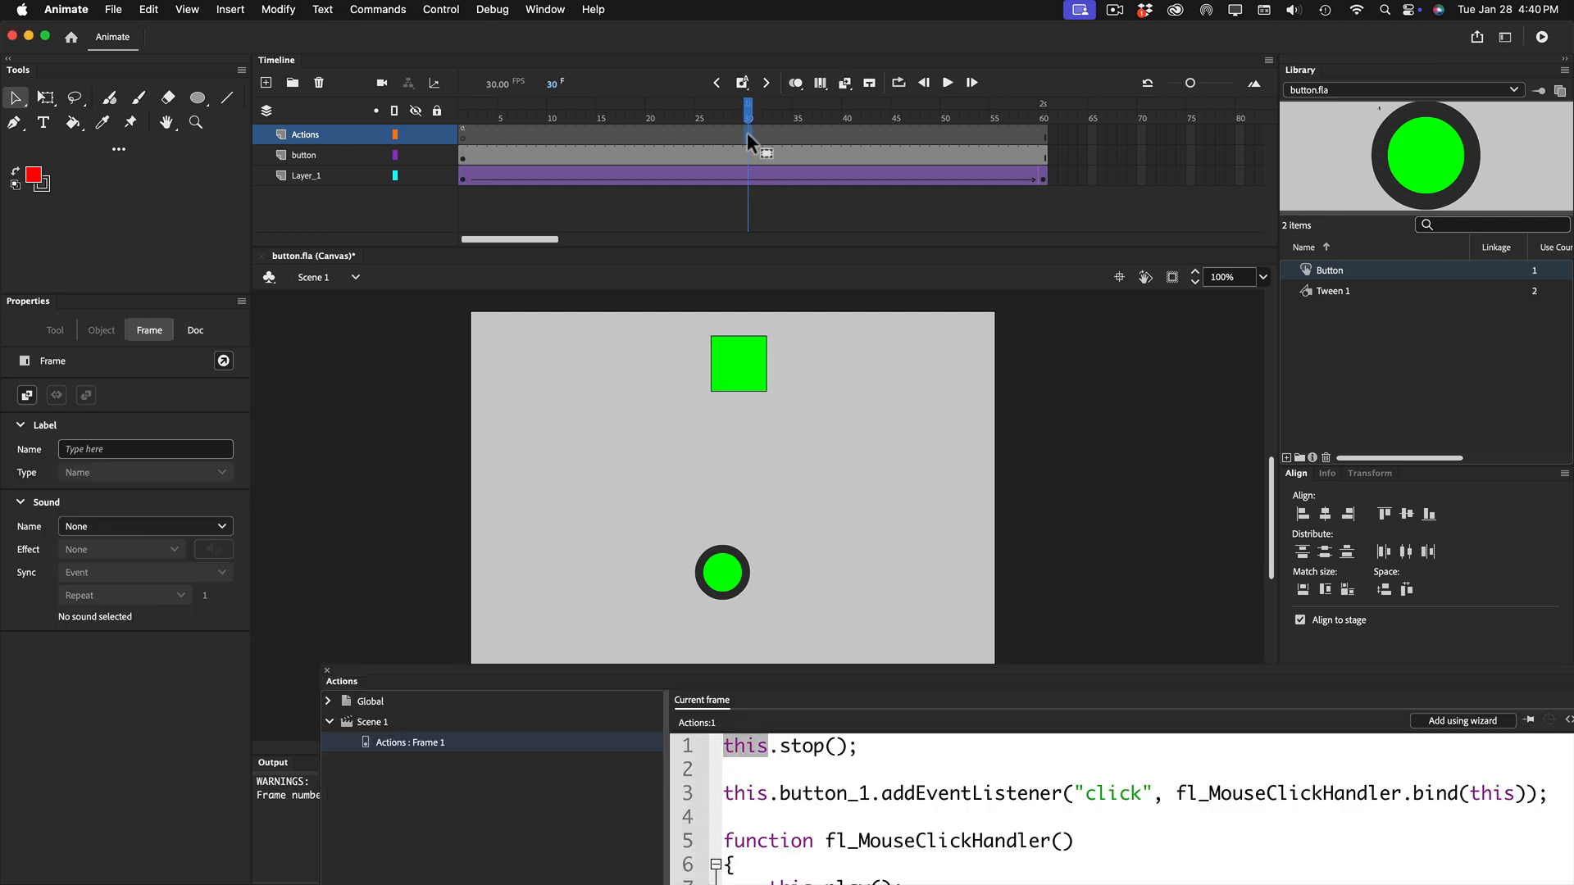
right_click(749, 135)
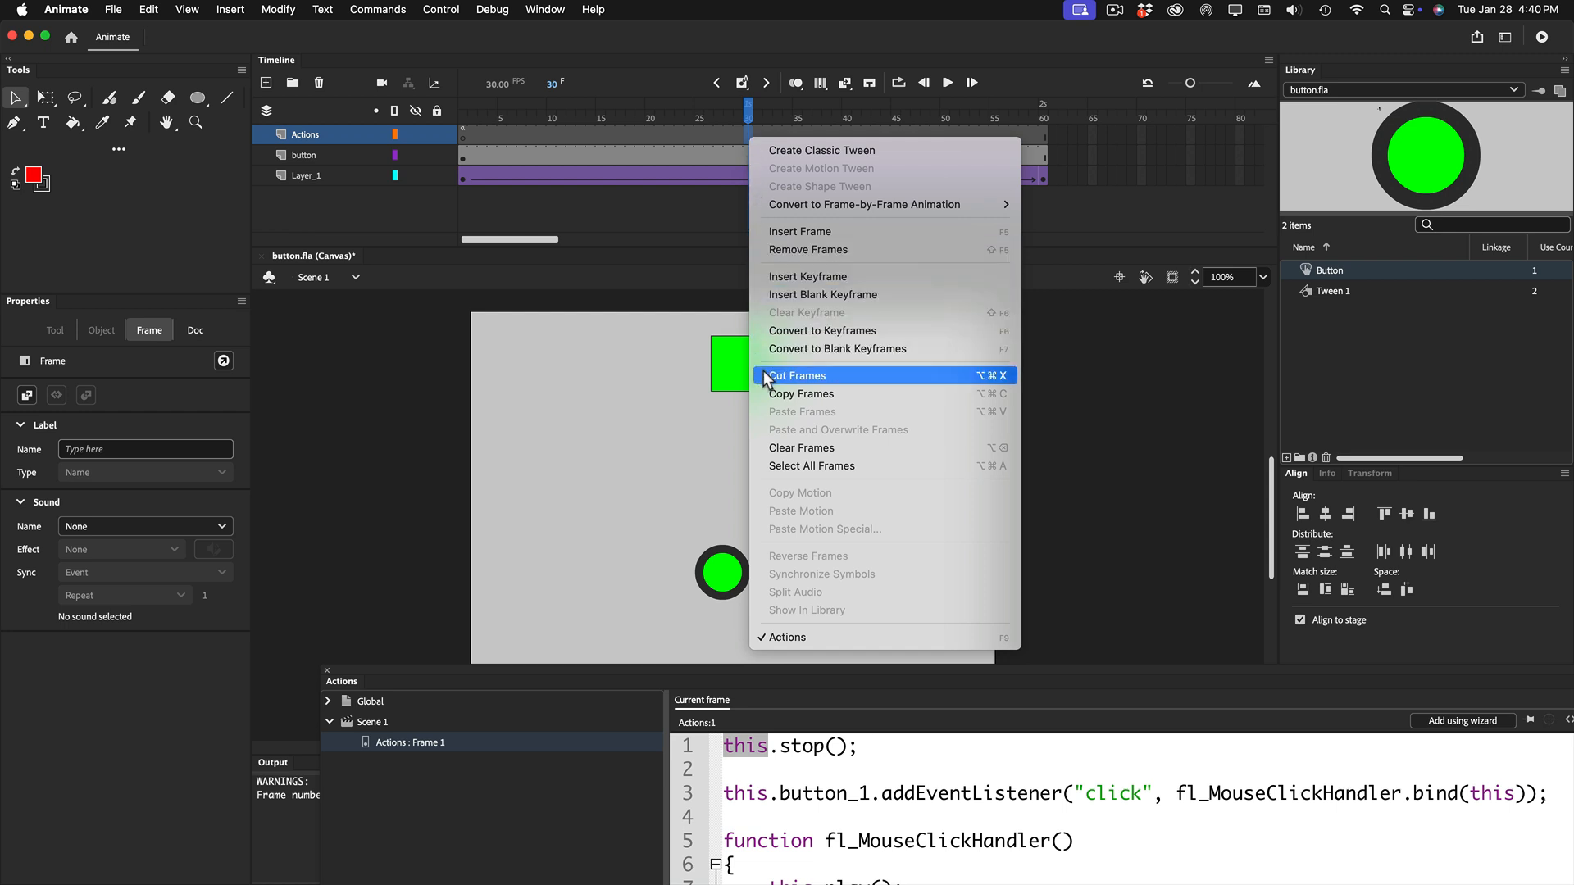
left_click(833, 278)
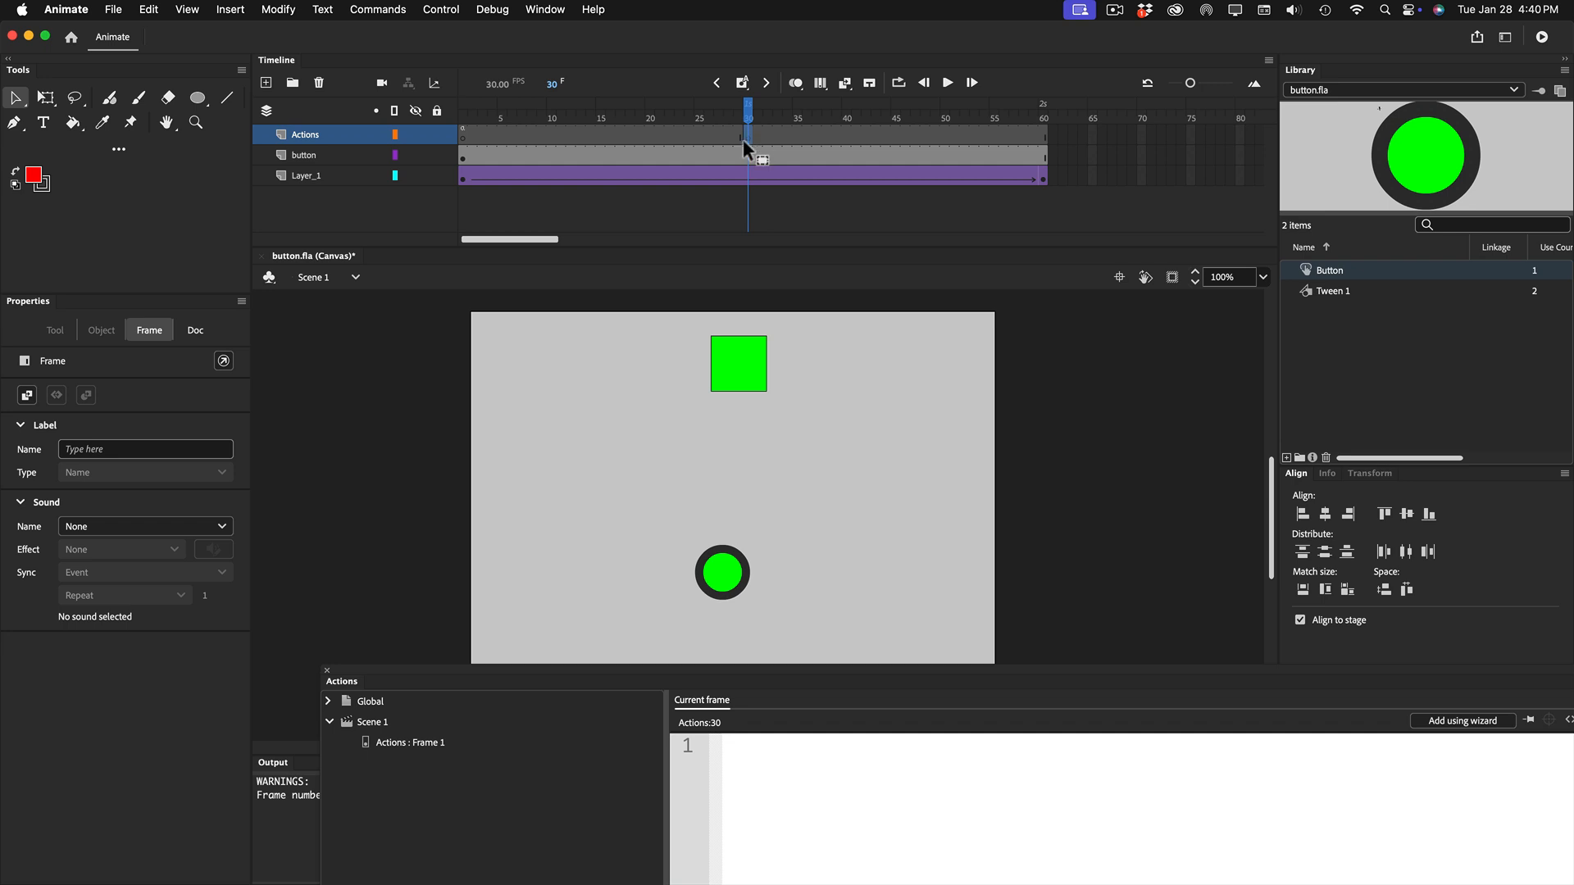
left_click_drag(678, 674, 665, 495)
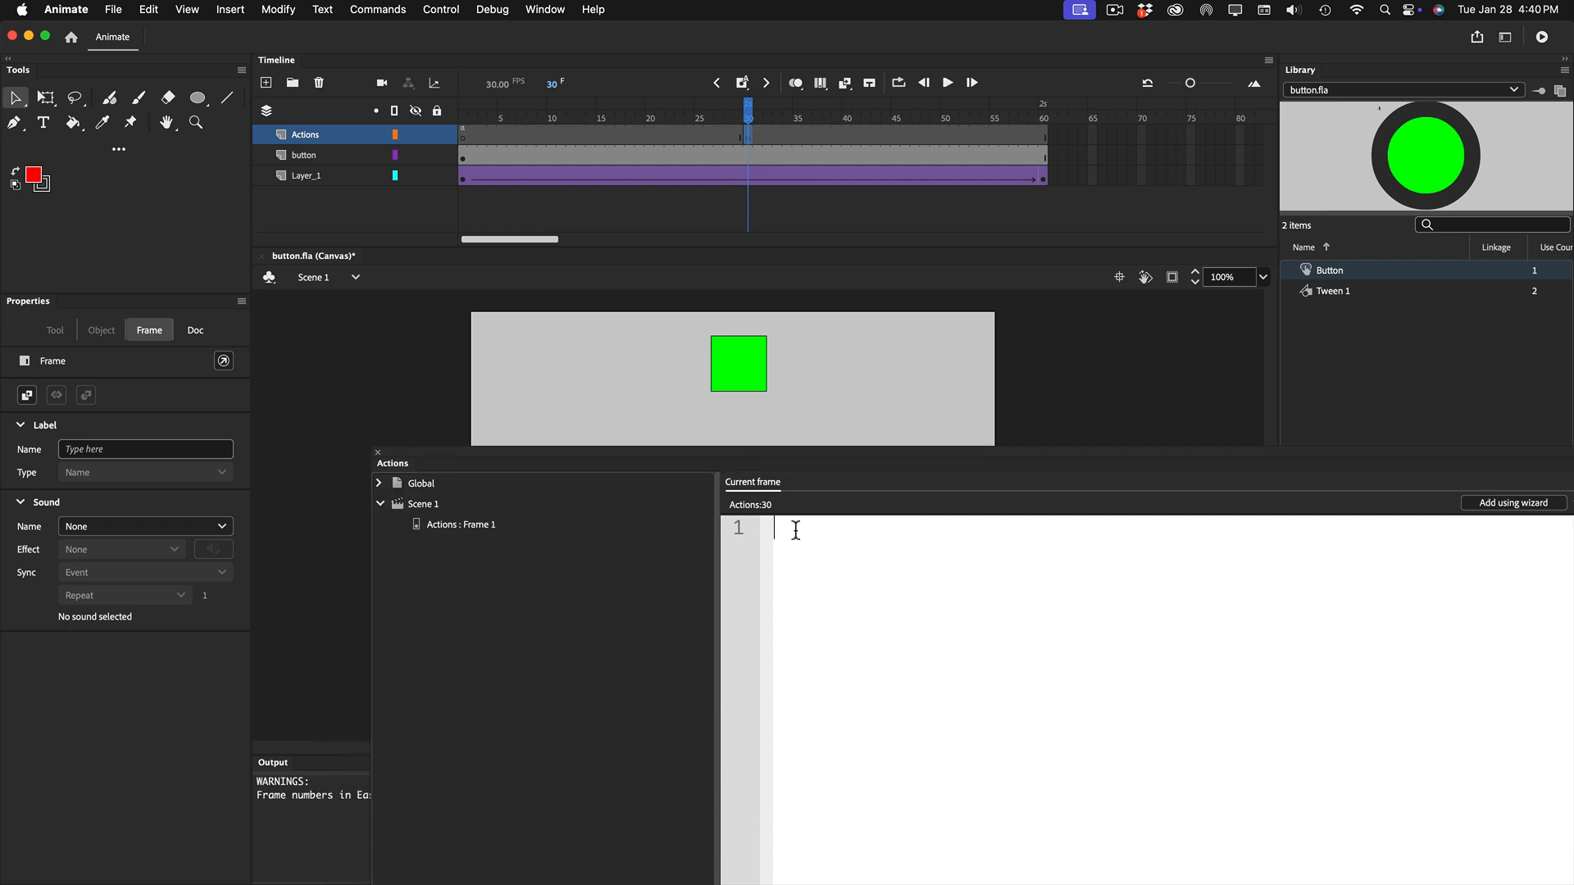
Add this.stop(); to the frame 30 script of the Actions layer and lower the Actions window to uncover the stage
type("thi")
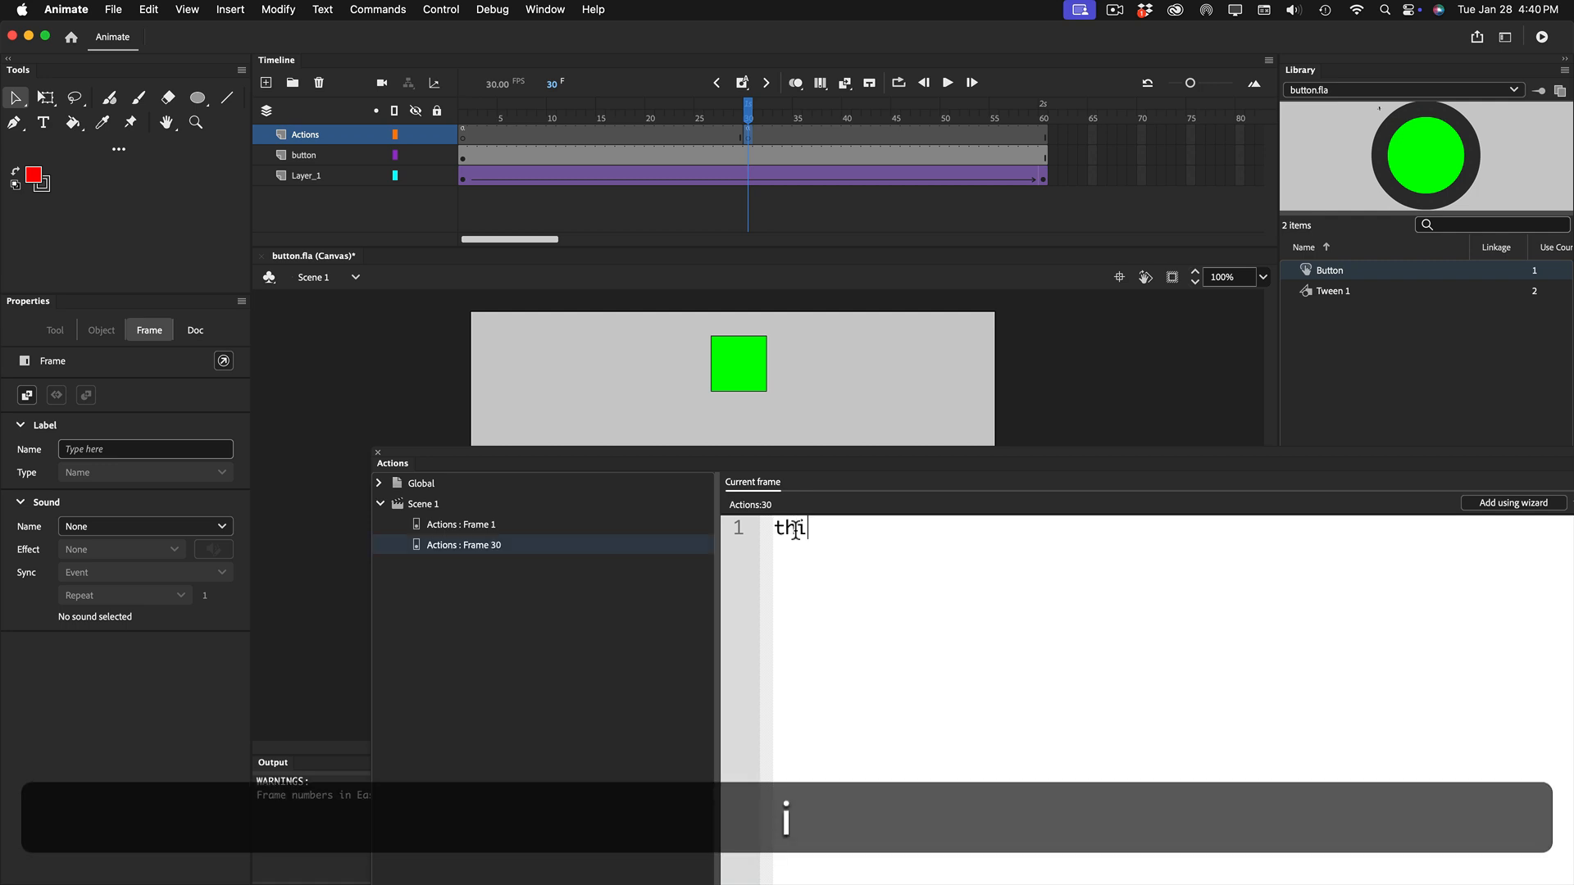
type("s.sto")
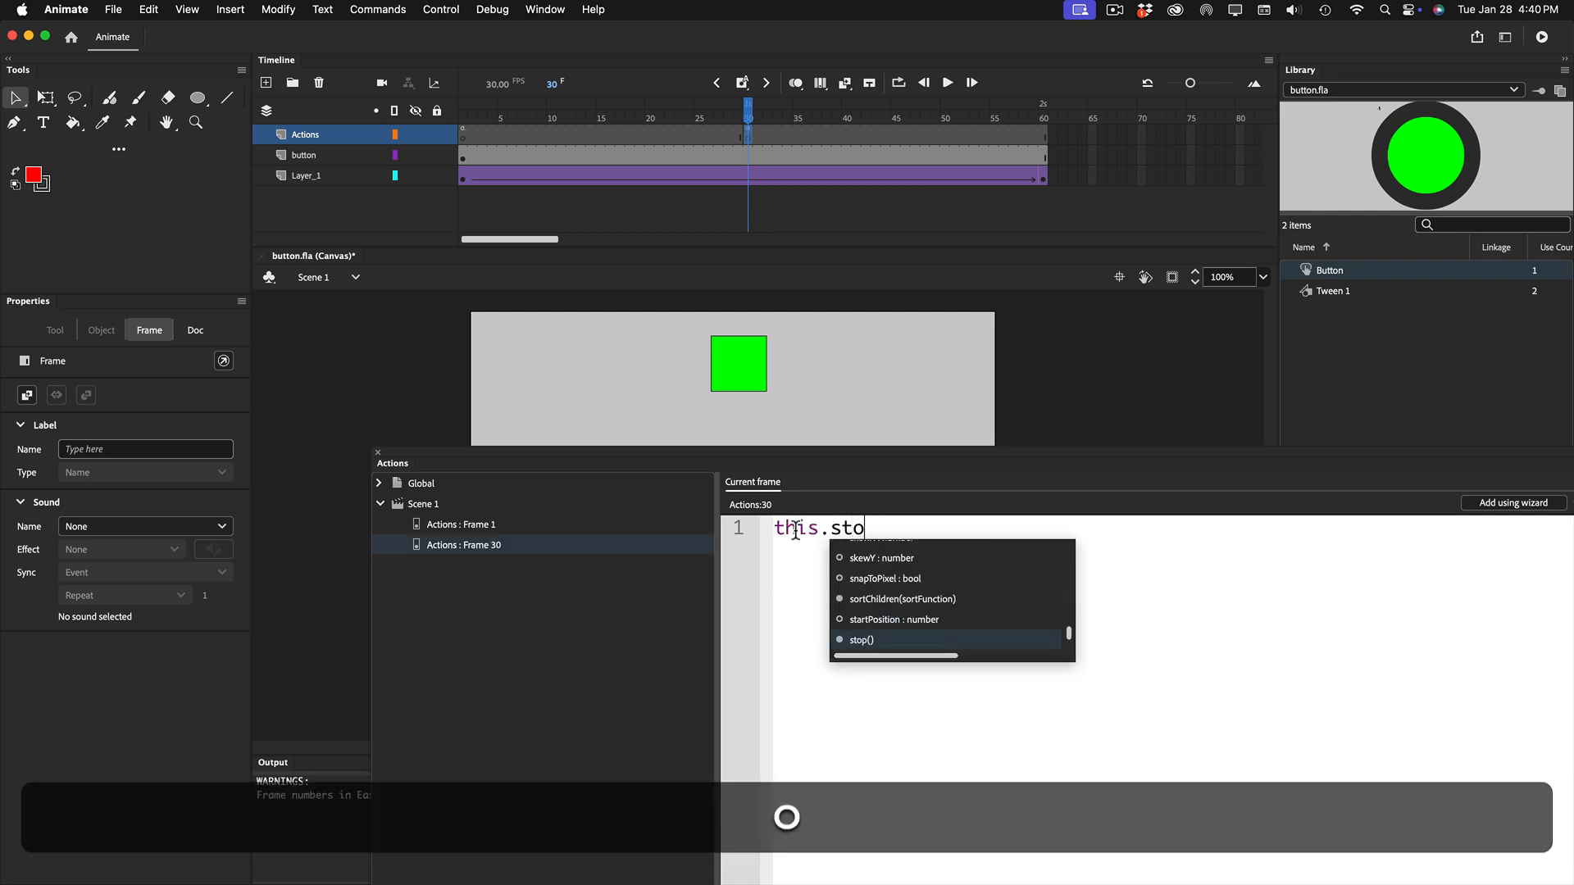
type("p();")
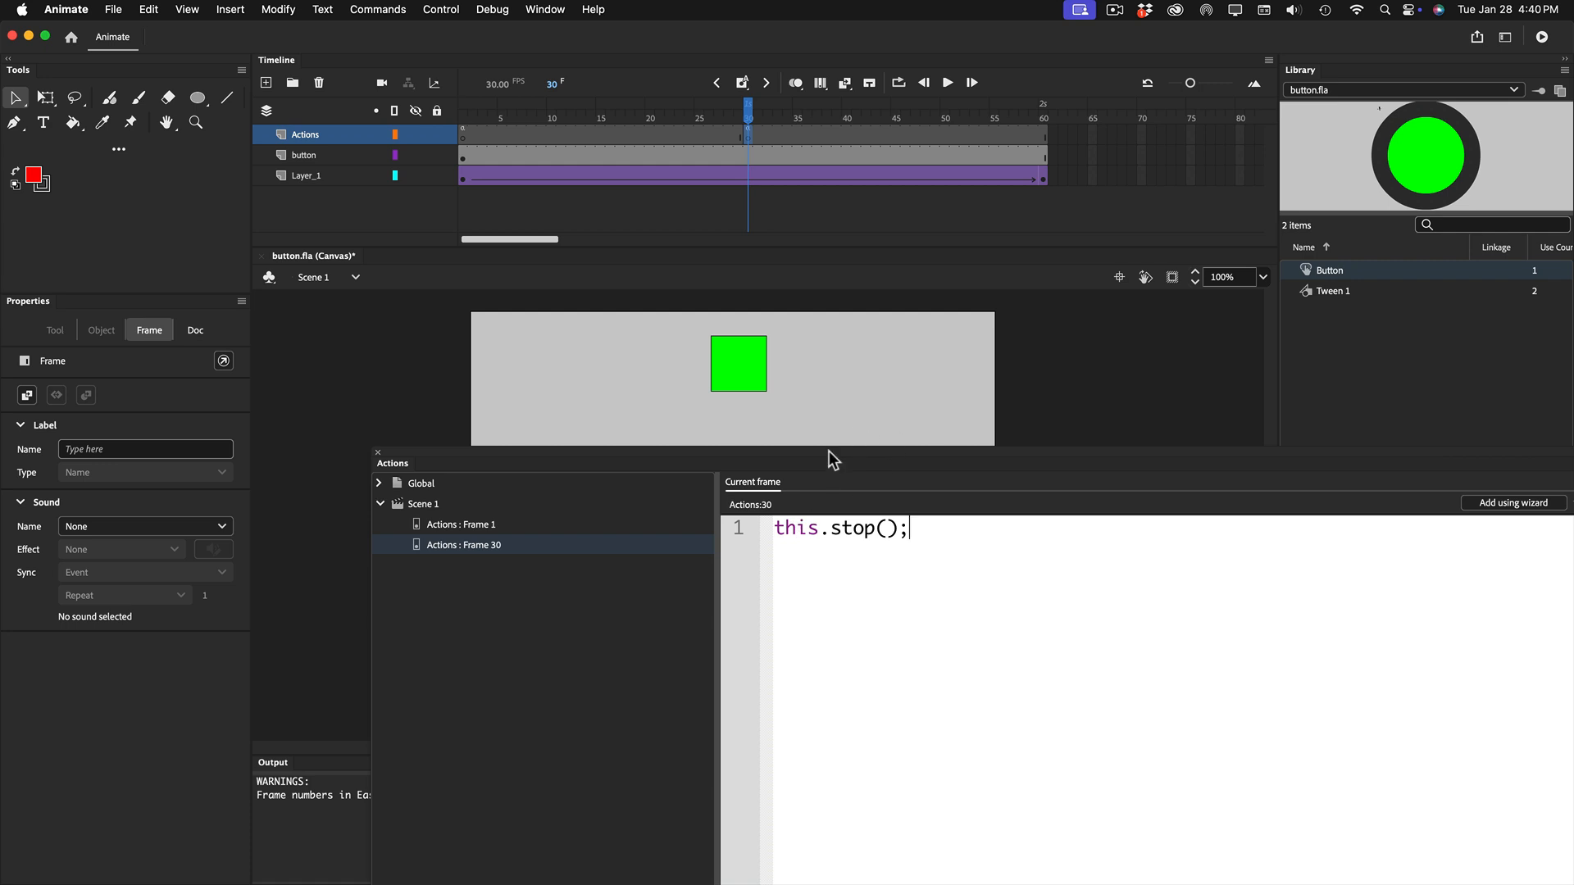
left_click_drag(828, 449, 813, 725)
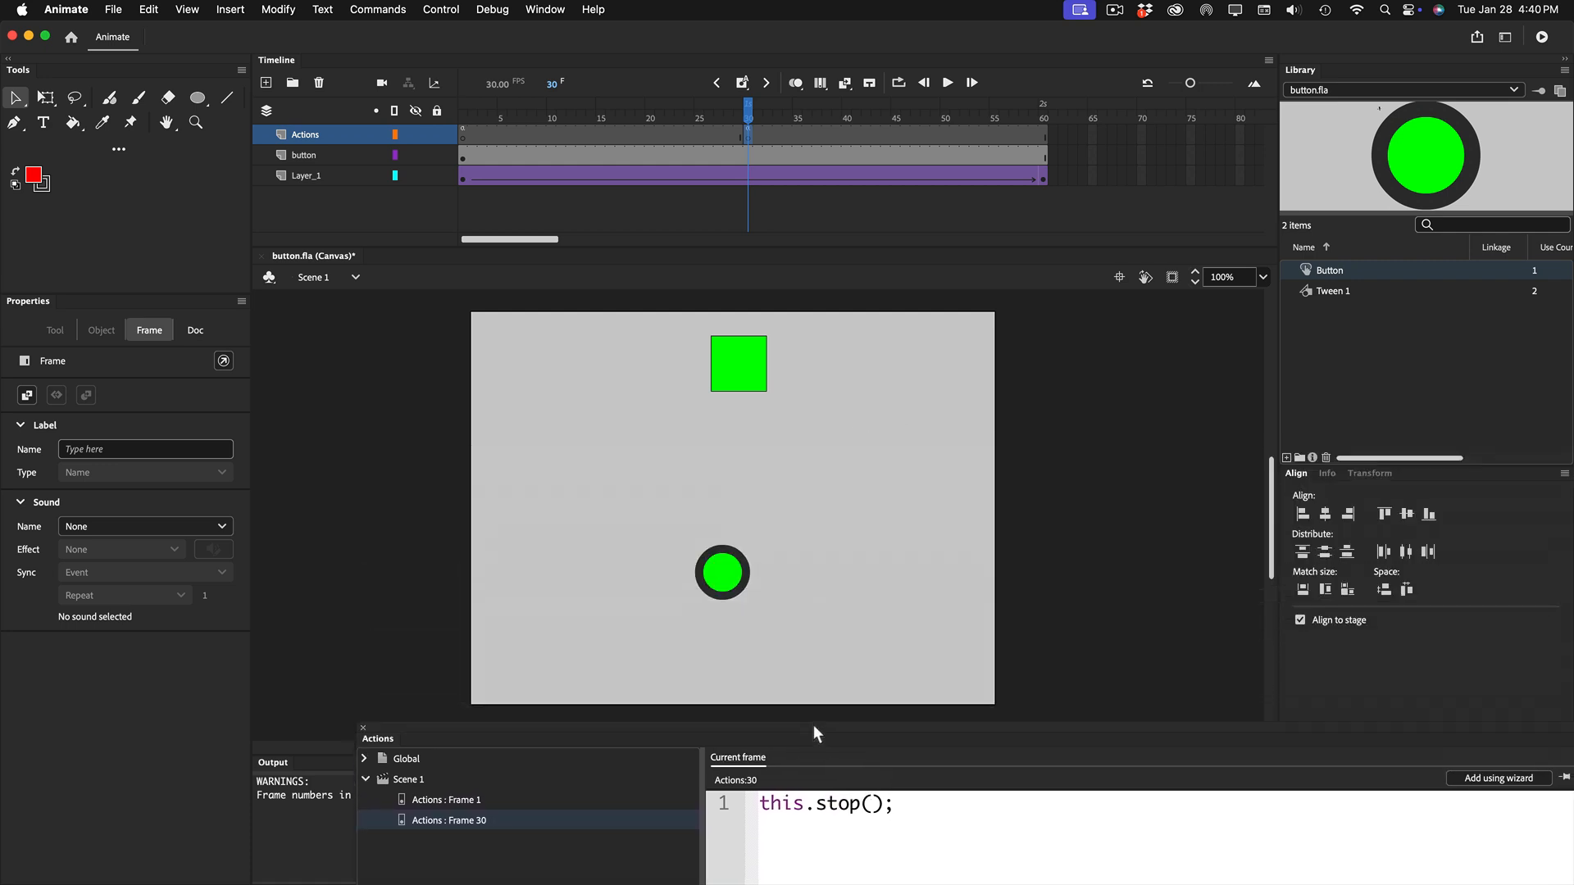
Scrub the timeline to frame 60, preview from frame 1 in the browser, trigger the circular button twice, and close the preview
mouse_move(755, 134)
left_mouse_down()
mouse_move(467, 135)
mouse_move(748, 142)
left_mouse_up()
left_click_drag(747, 132, 1049, 137)
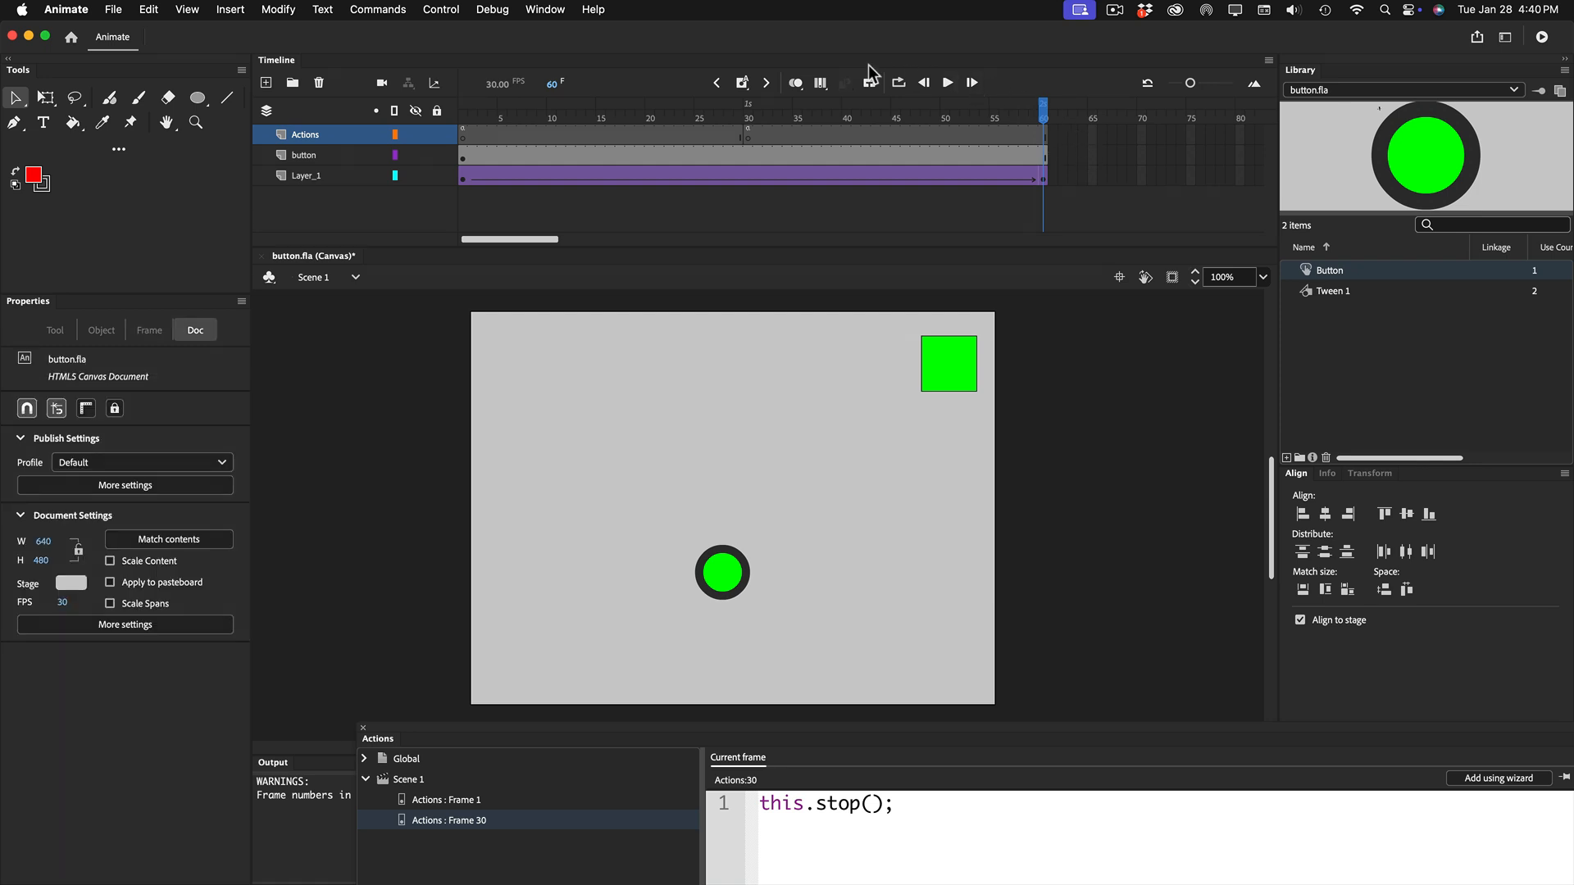
left_click(460, 133)
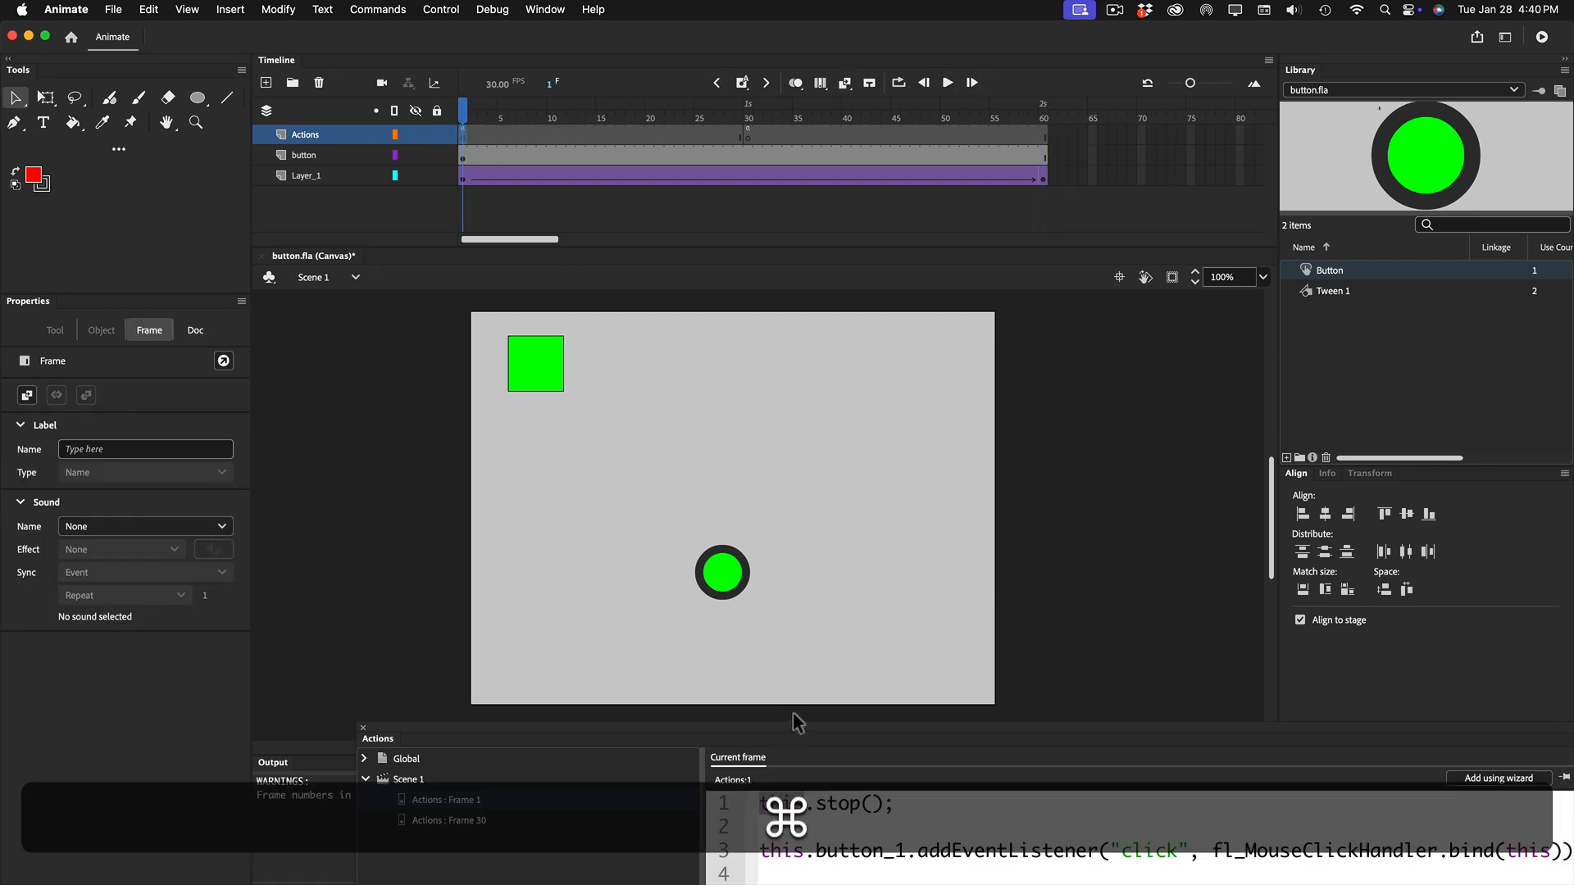
key("super+Return")
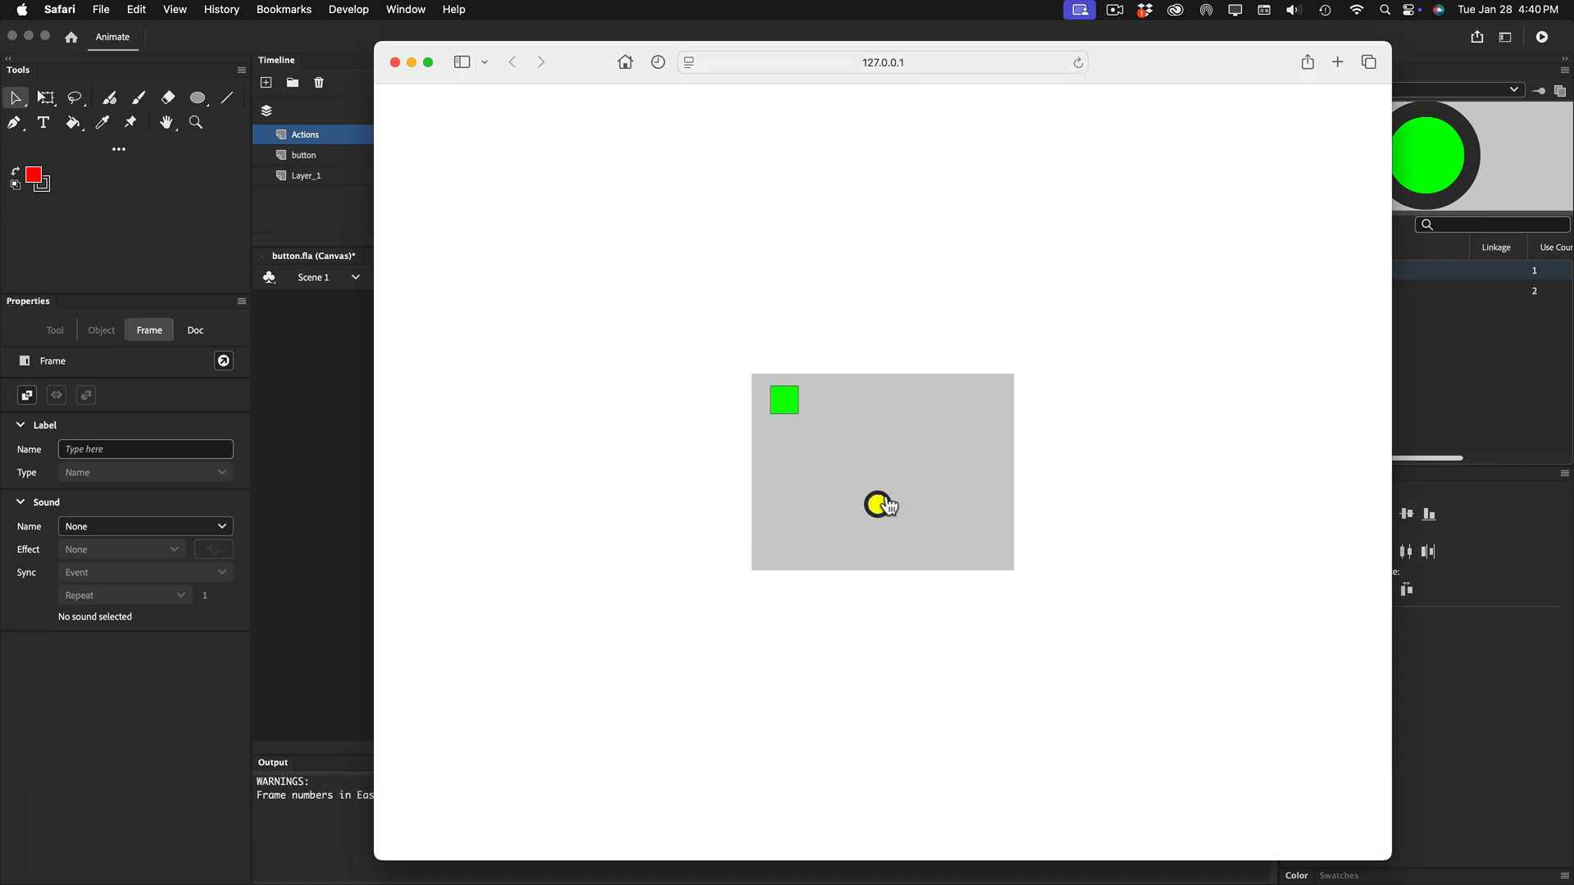
left_click(877, 508)
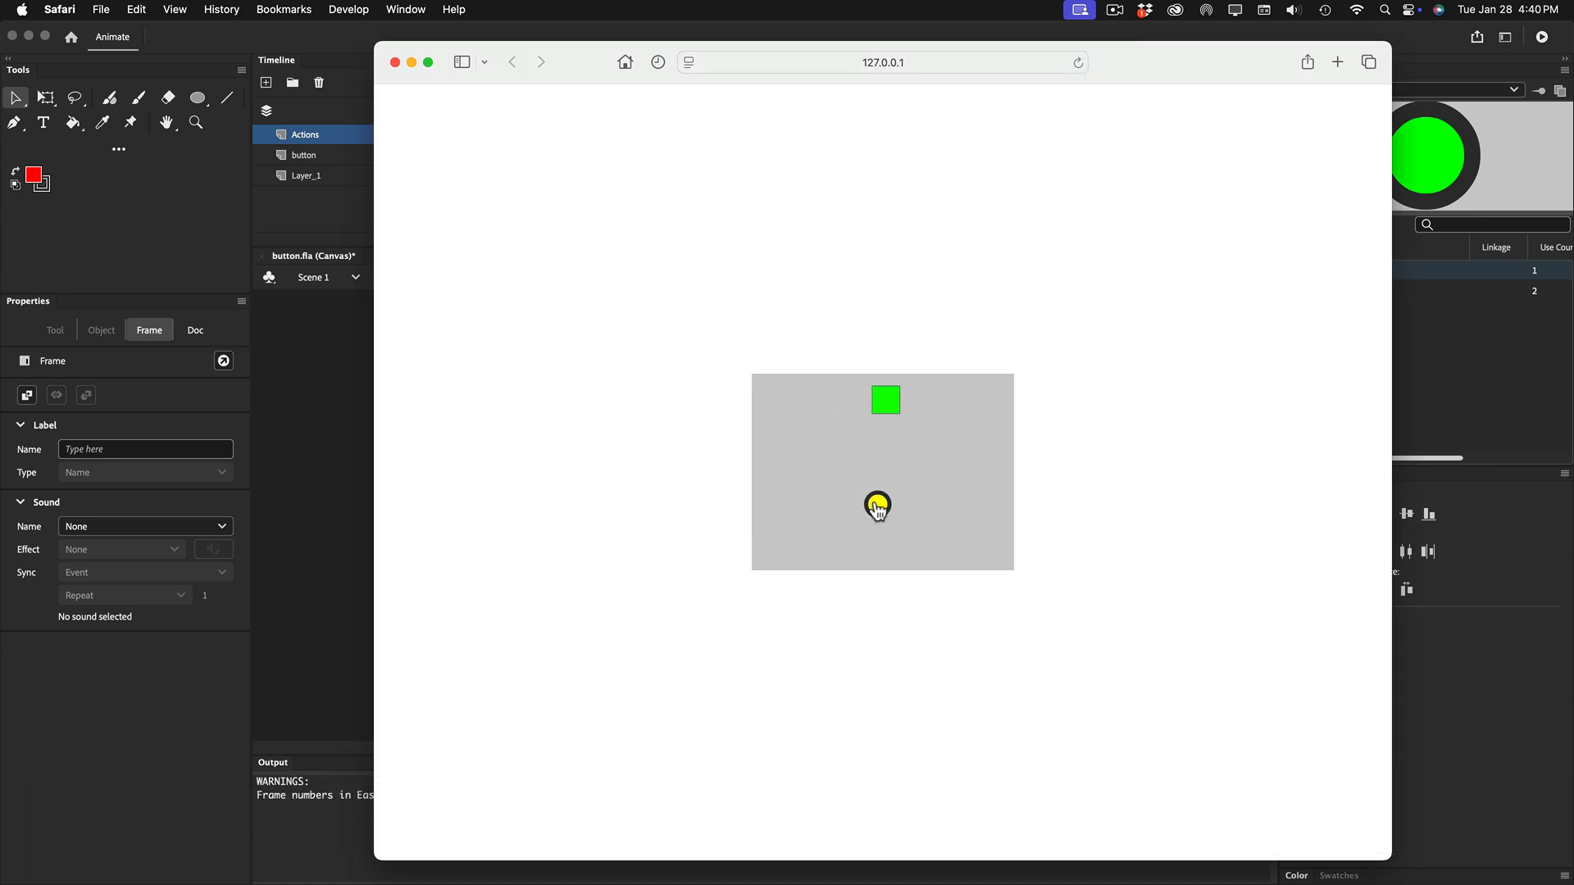
left_click(877, 509)
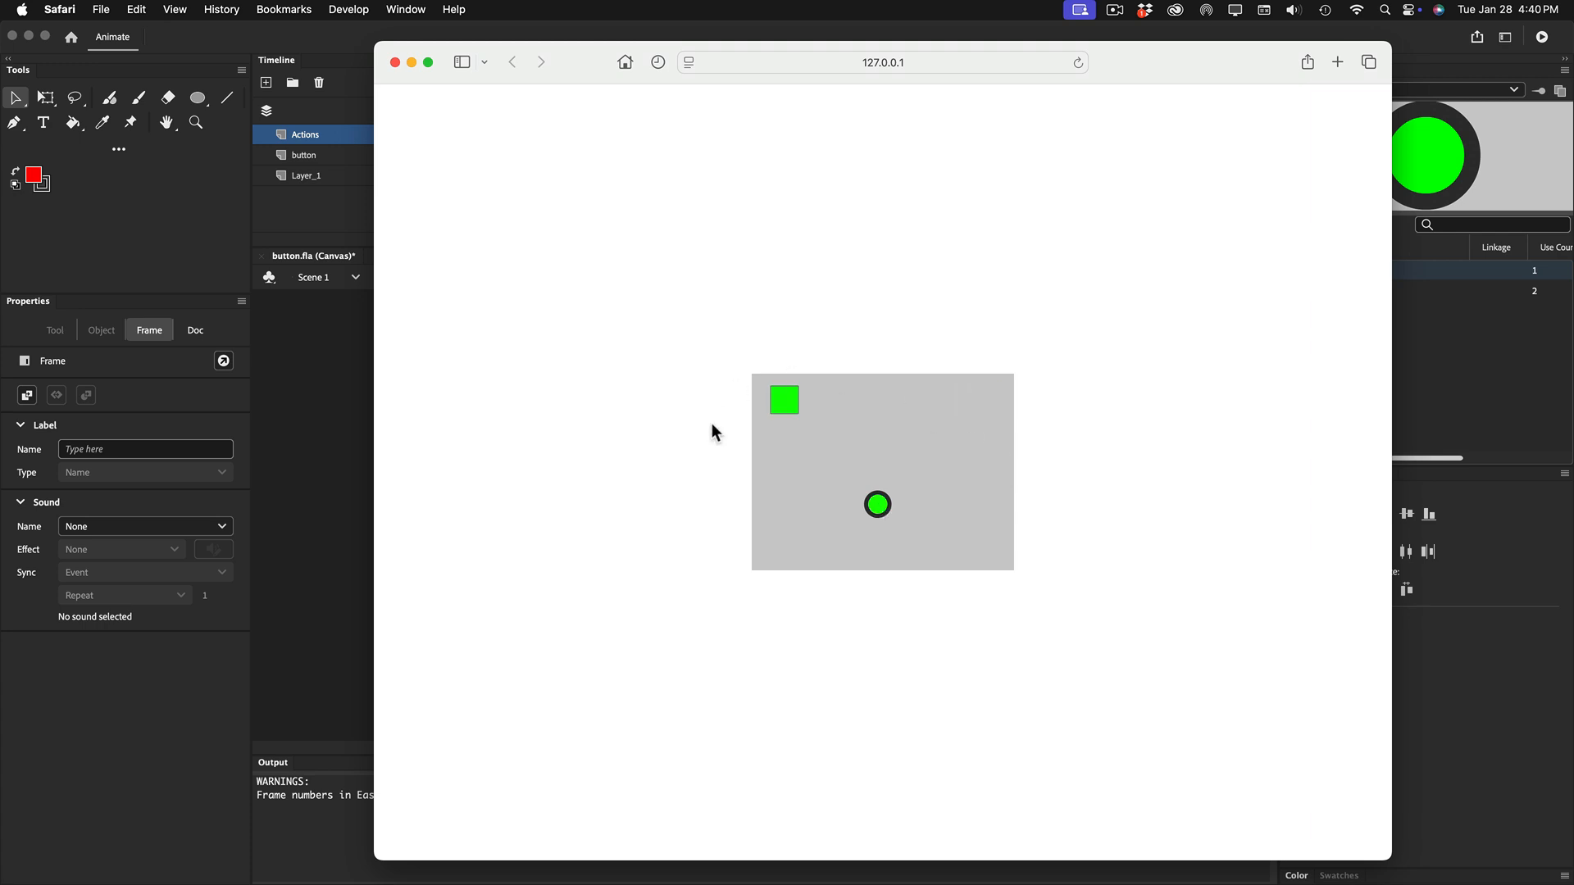
left_click(396, 62)
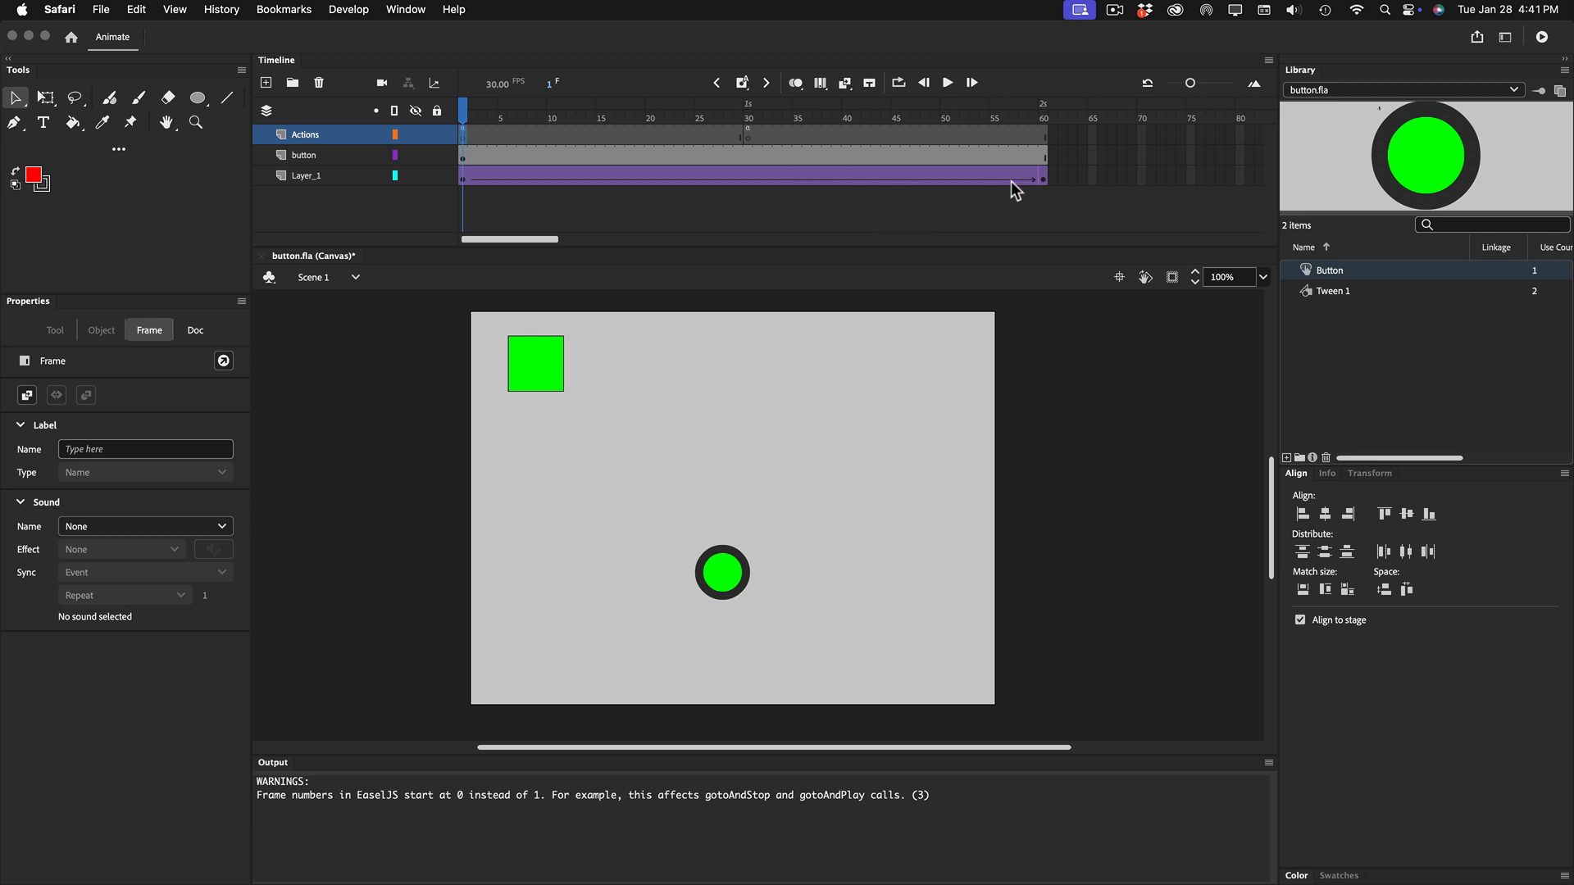
Move the square's end keyframe on Layer_1 from frame 60 to frame 30 and scrub through the shortened motion
left_click(1041, 176)
left_click(1043, 176)
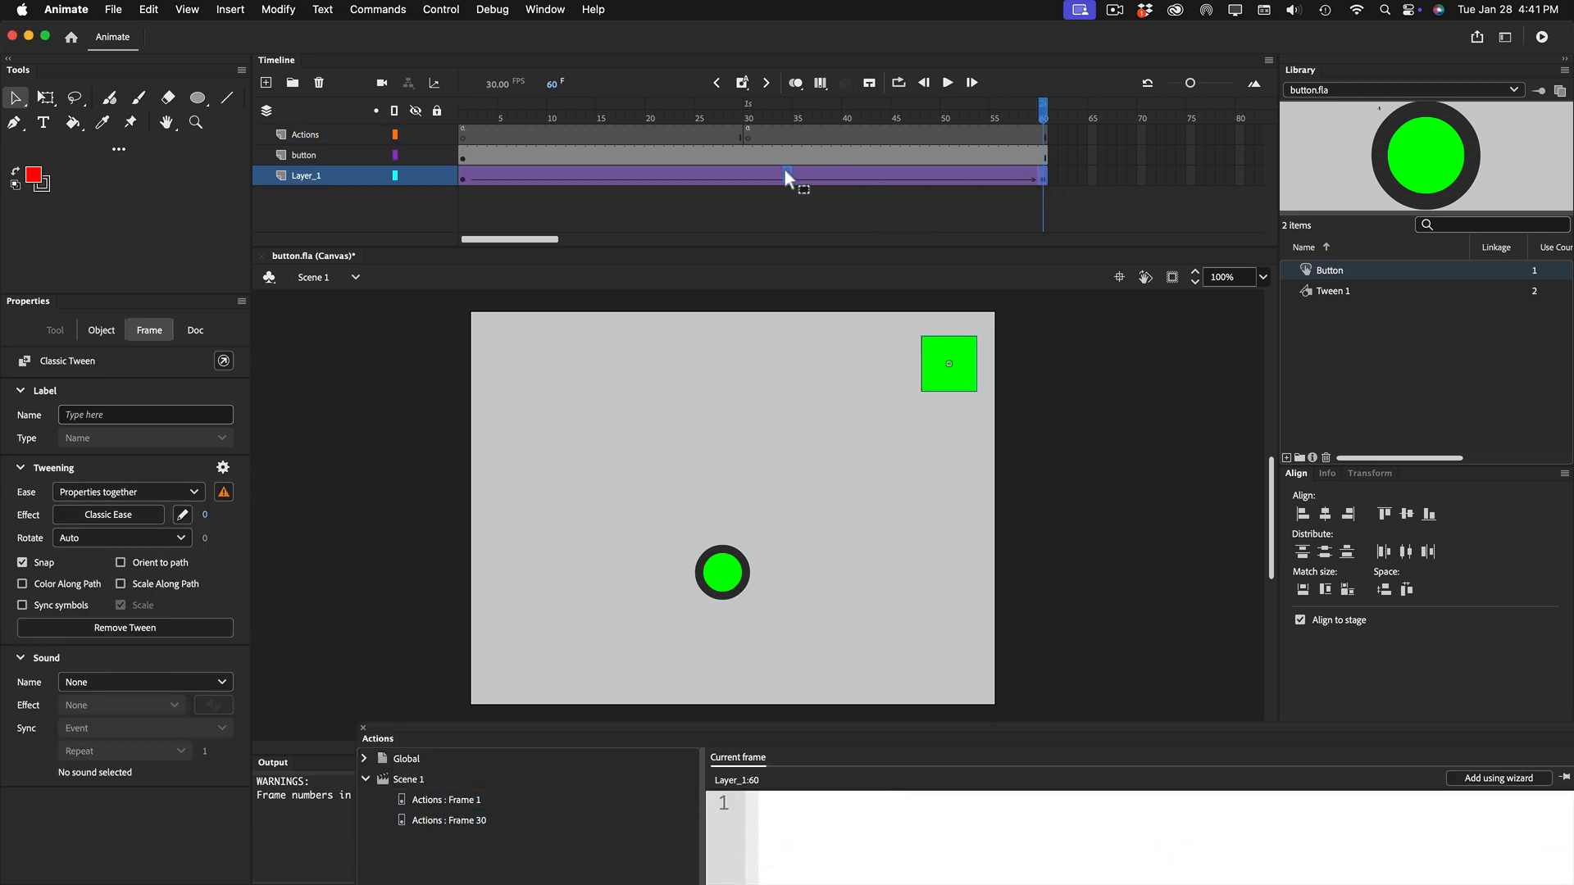
left_click(747, 176)
left_click_drag(464, 111, 752, 117)
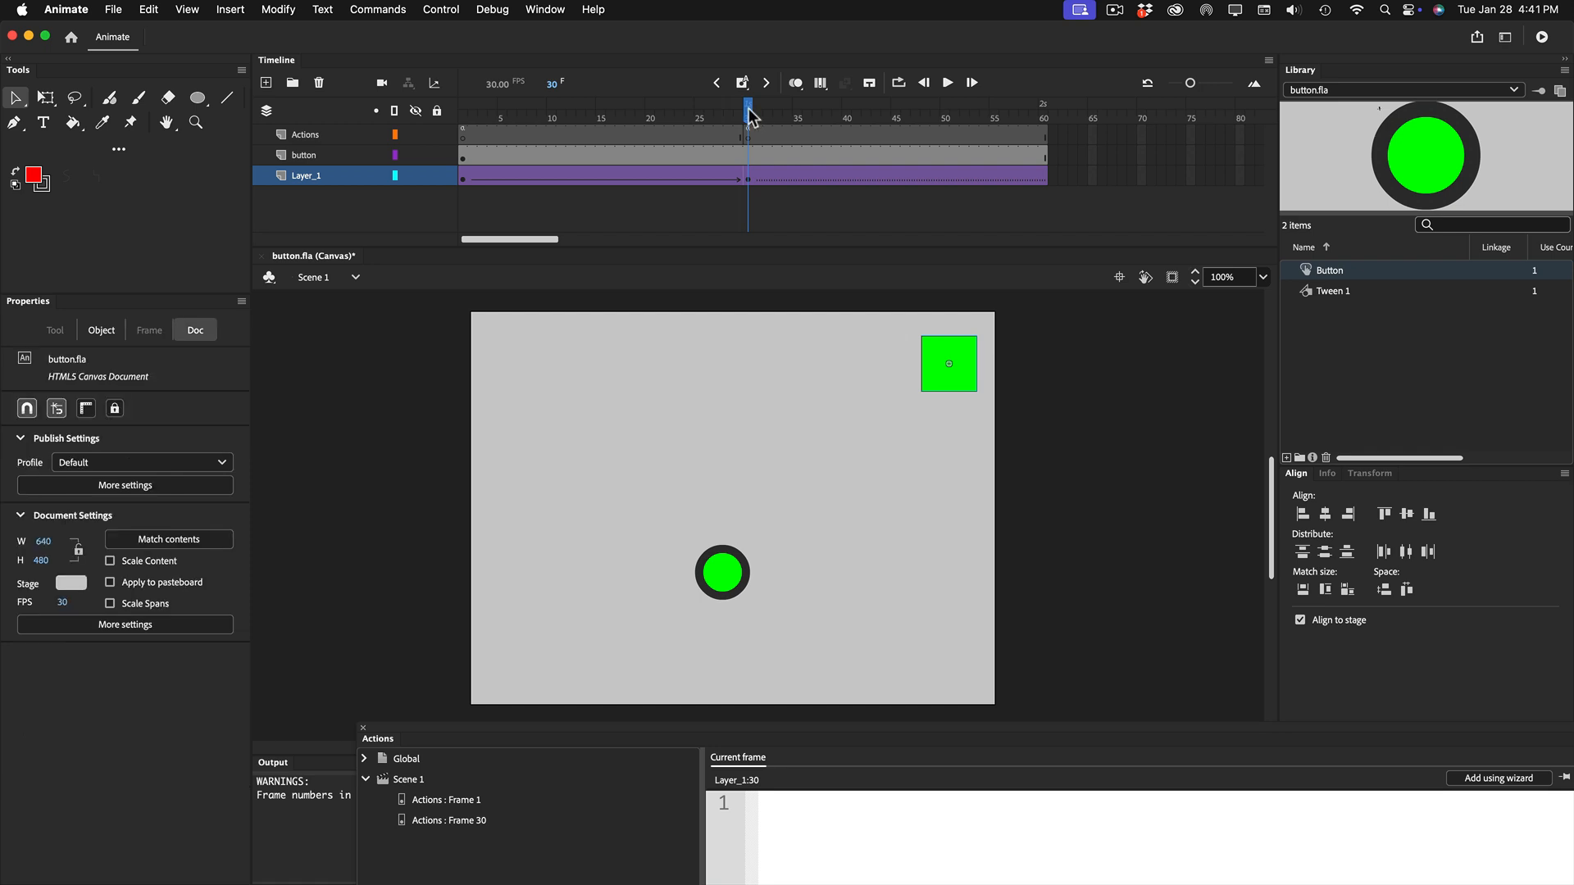
Duplicate Layer_1's frame 1 keyframe to frame 60 so the square travels back to its starting position
left_click(463, 175)
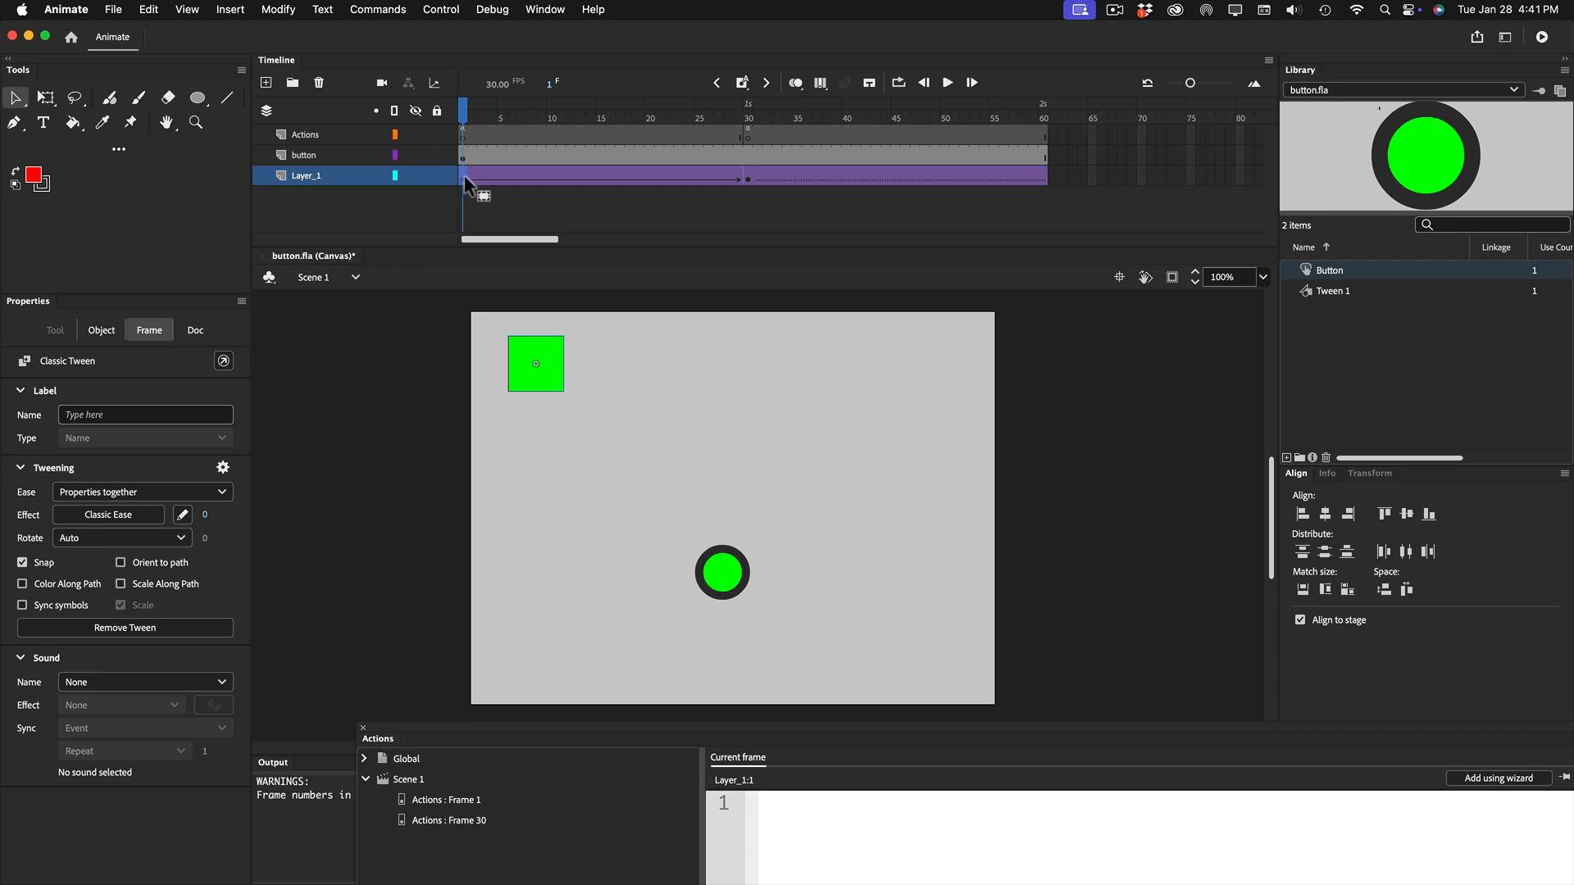
key("alt")
key("alt")
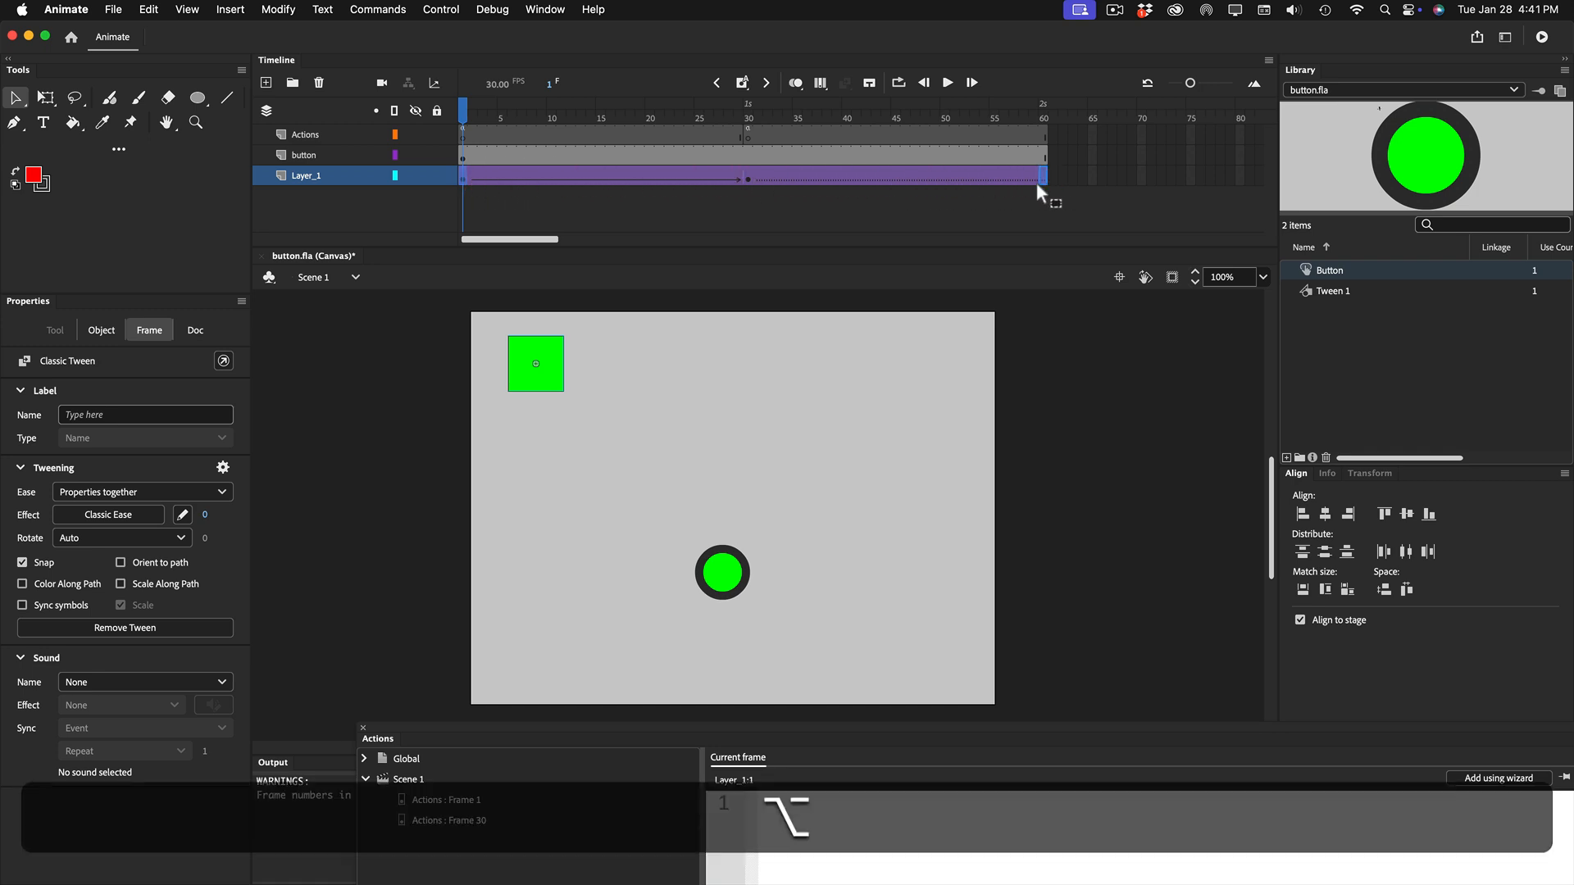
left_click_drag(1049, 179, 1045, 180)
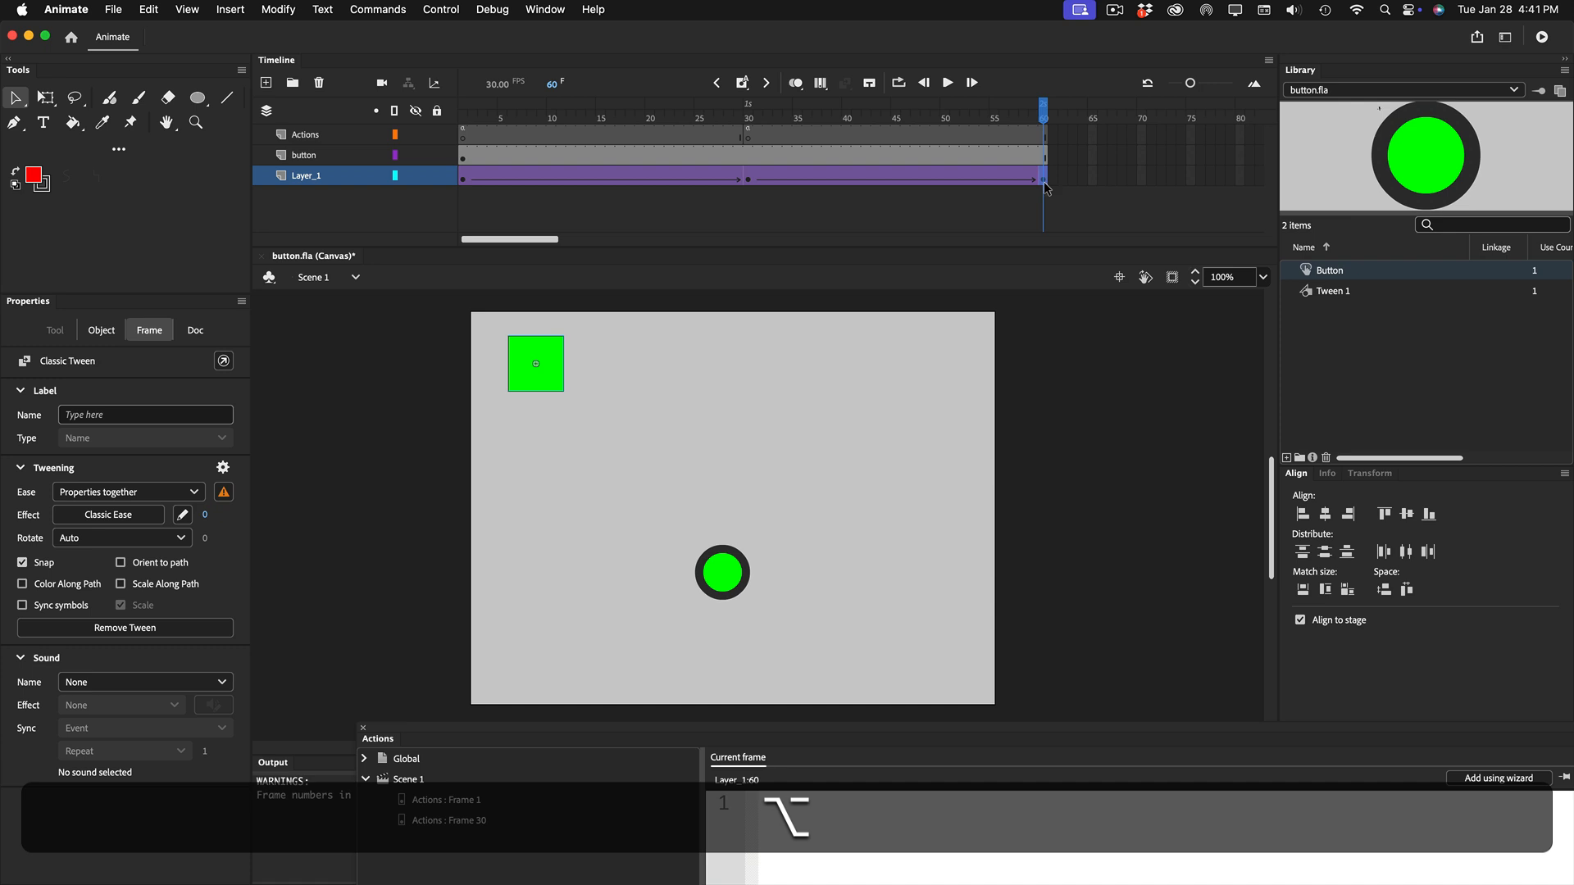
Check the square at frames 1, 30 and 60, test its back-and-forth motion with repeated button triggers in the browser, and close the preview
left_click(463, 178)
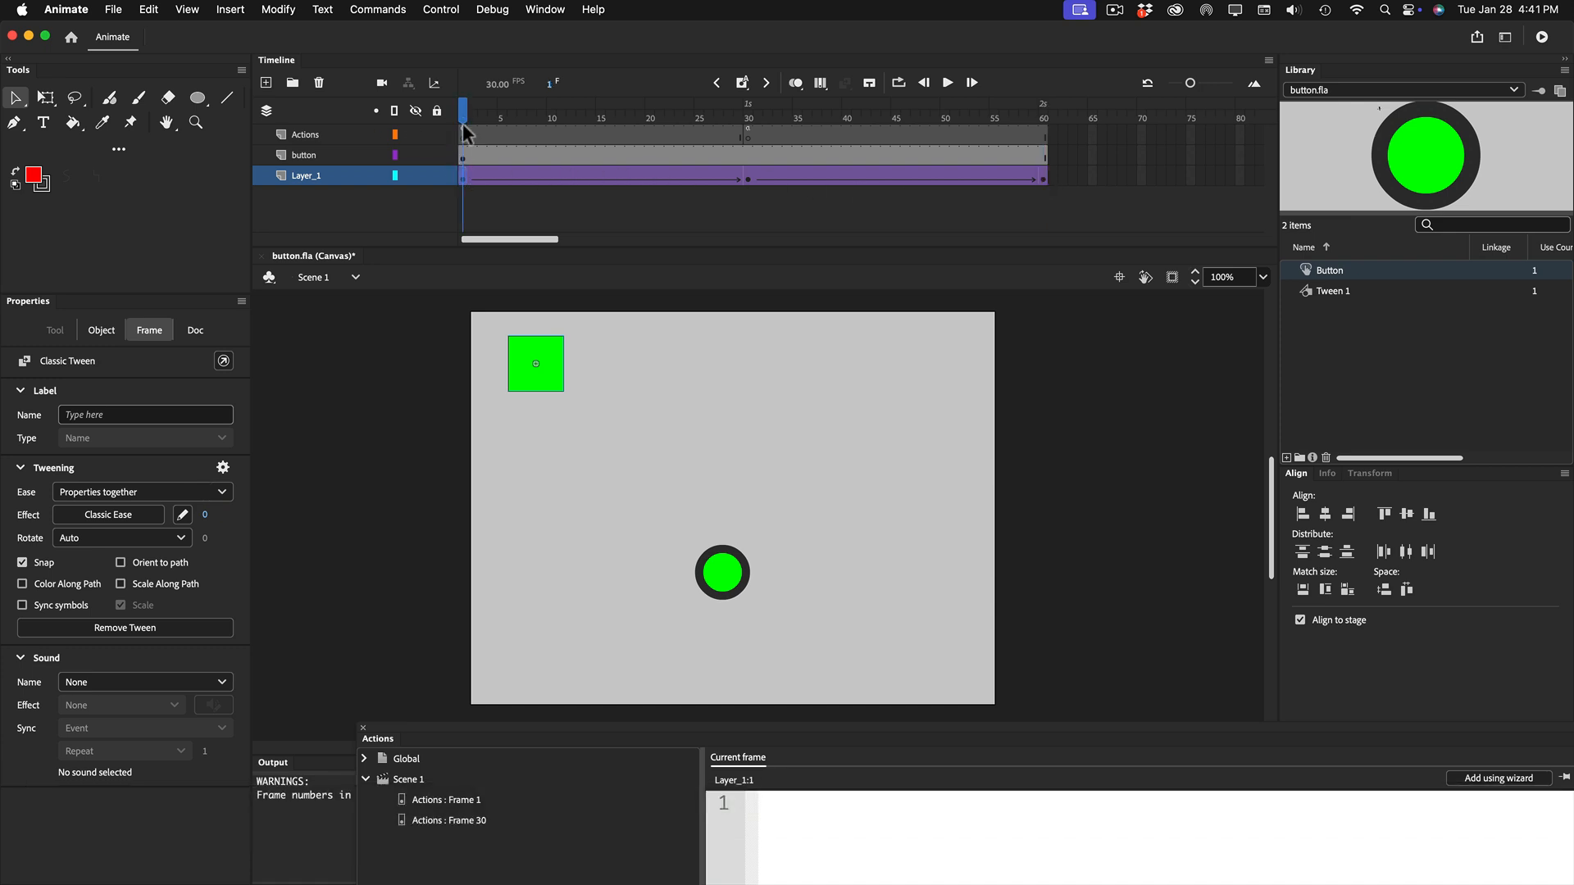
left_click(747, 177)
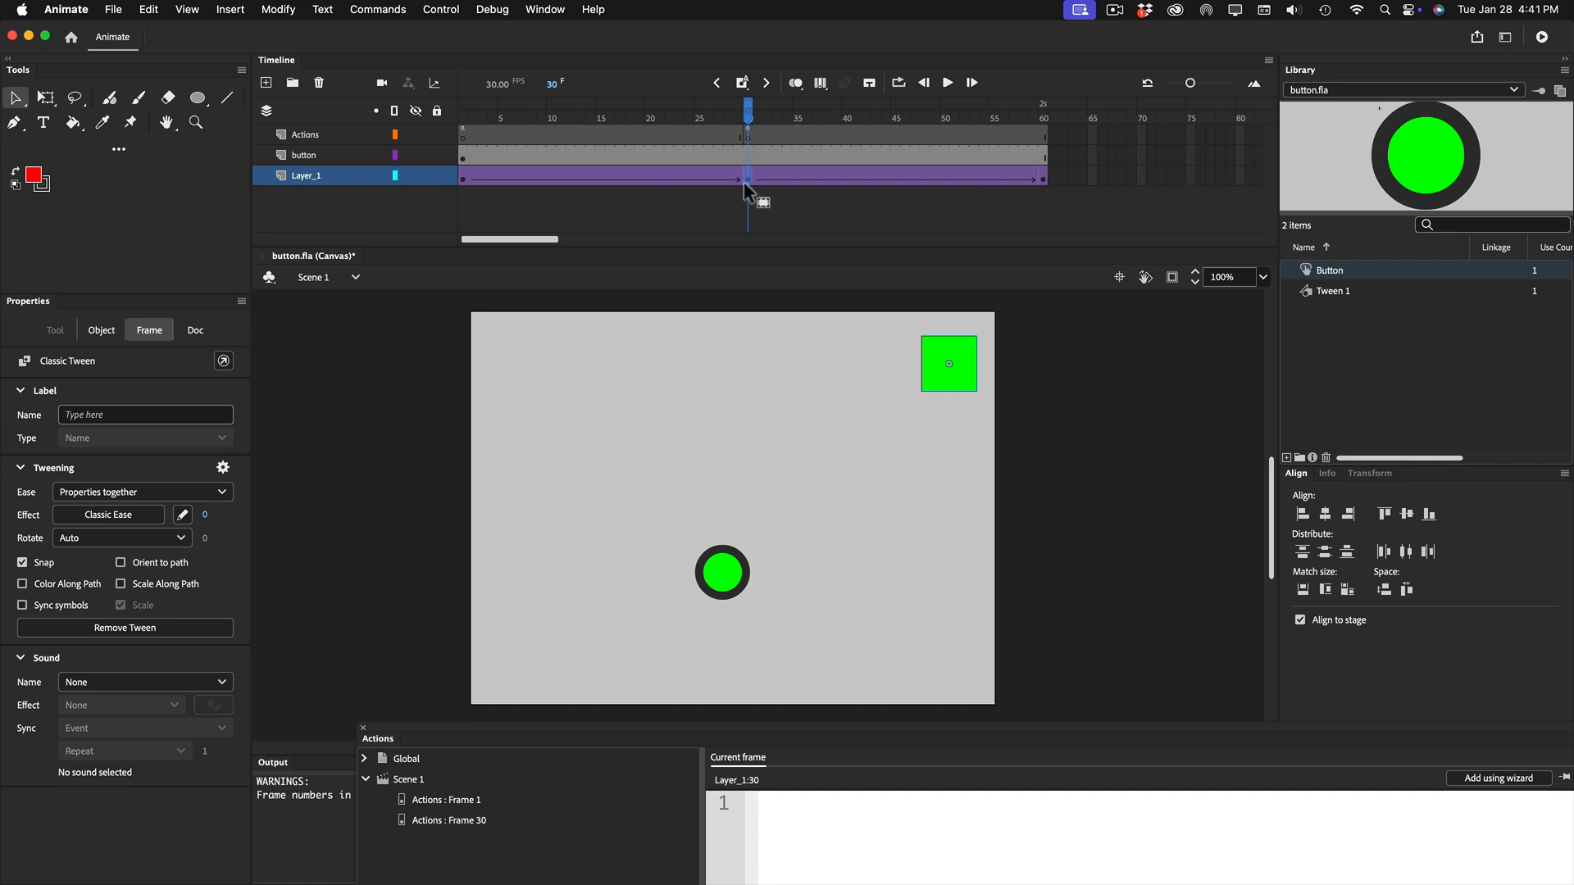
left_click(1042, 177)
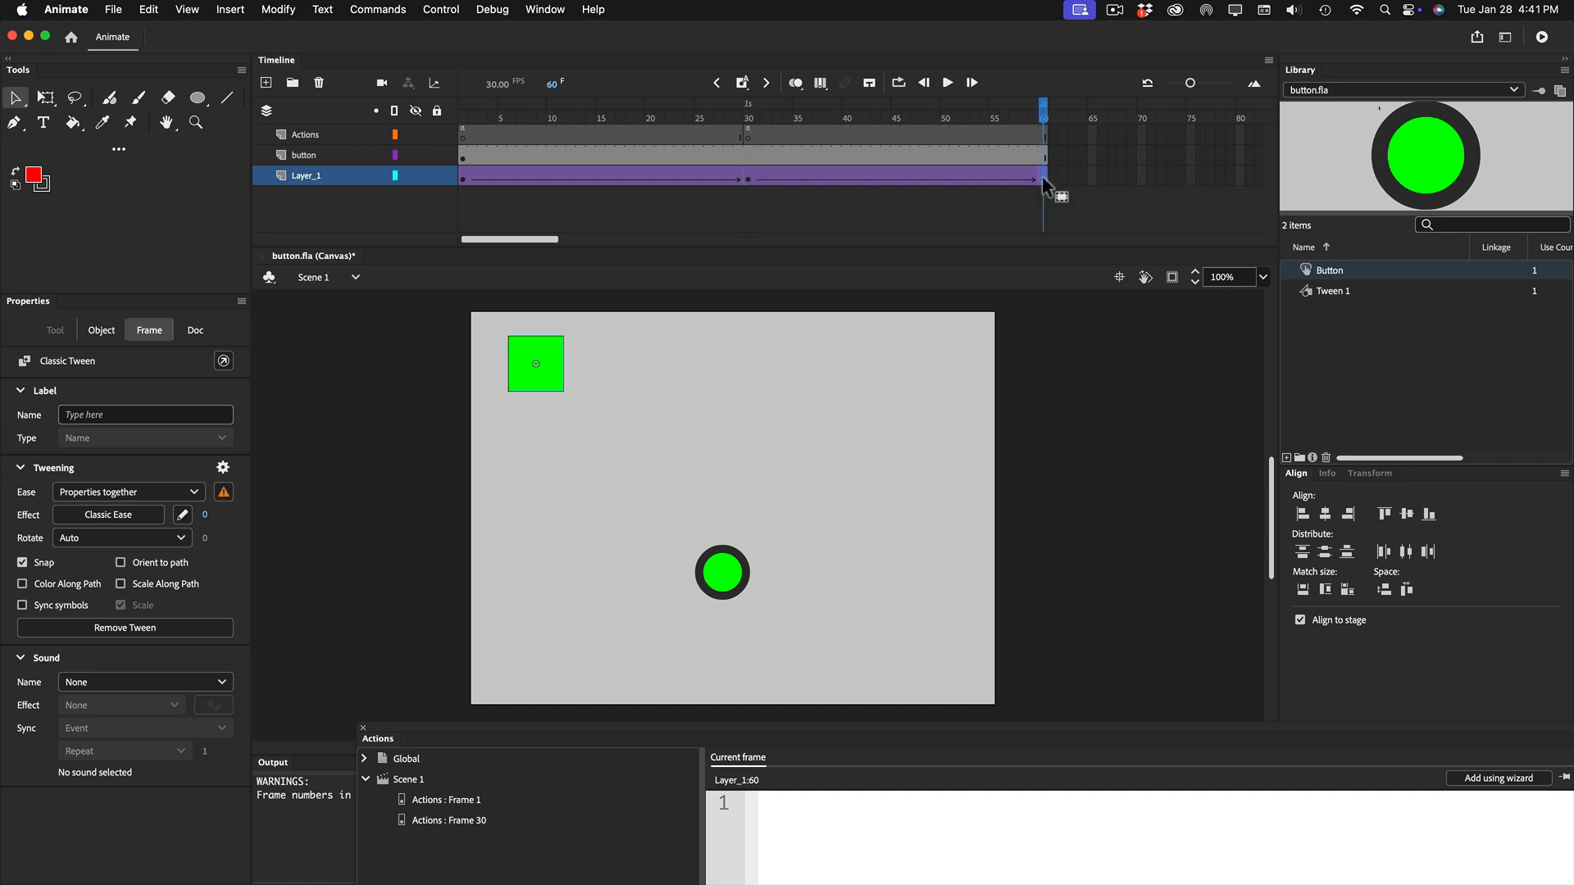
key("super+Return")
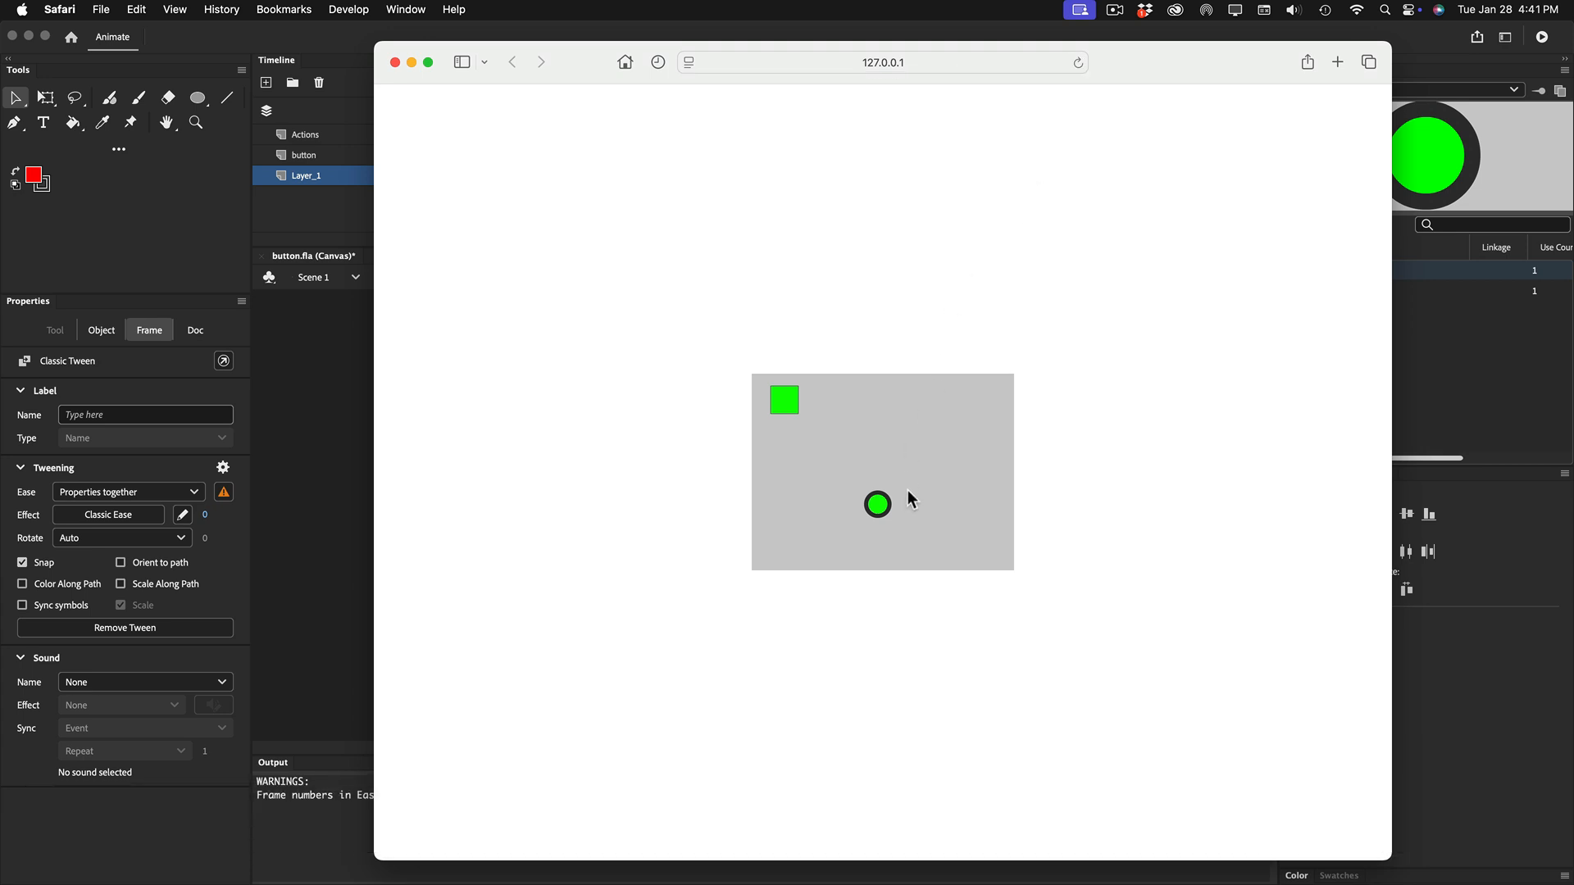
left_click(878, 513)
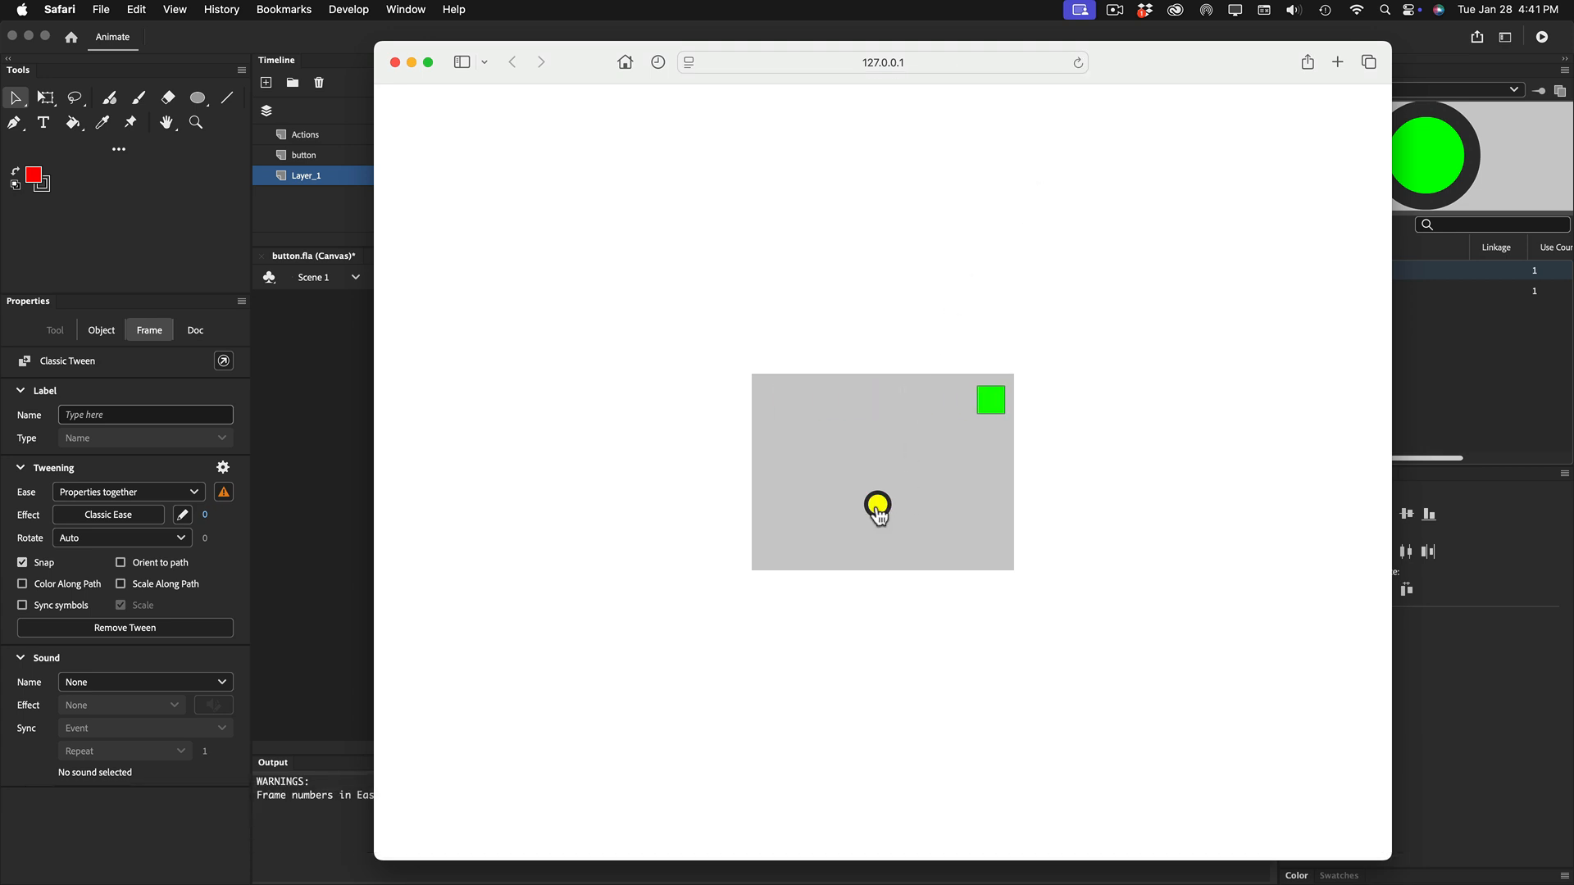
left_click(878, 512)
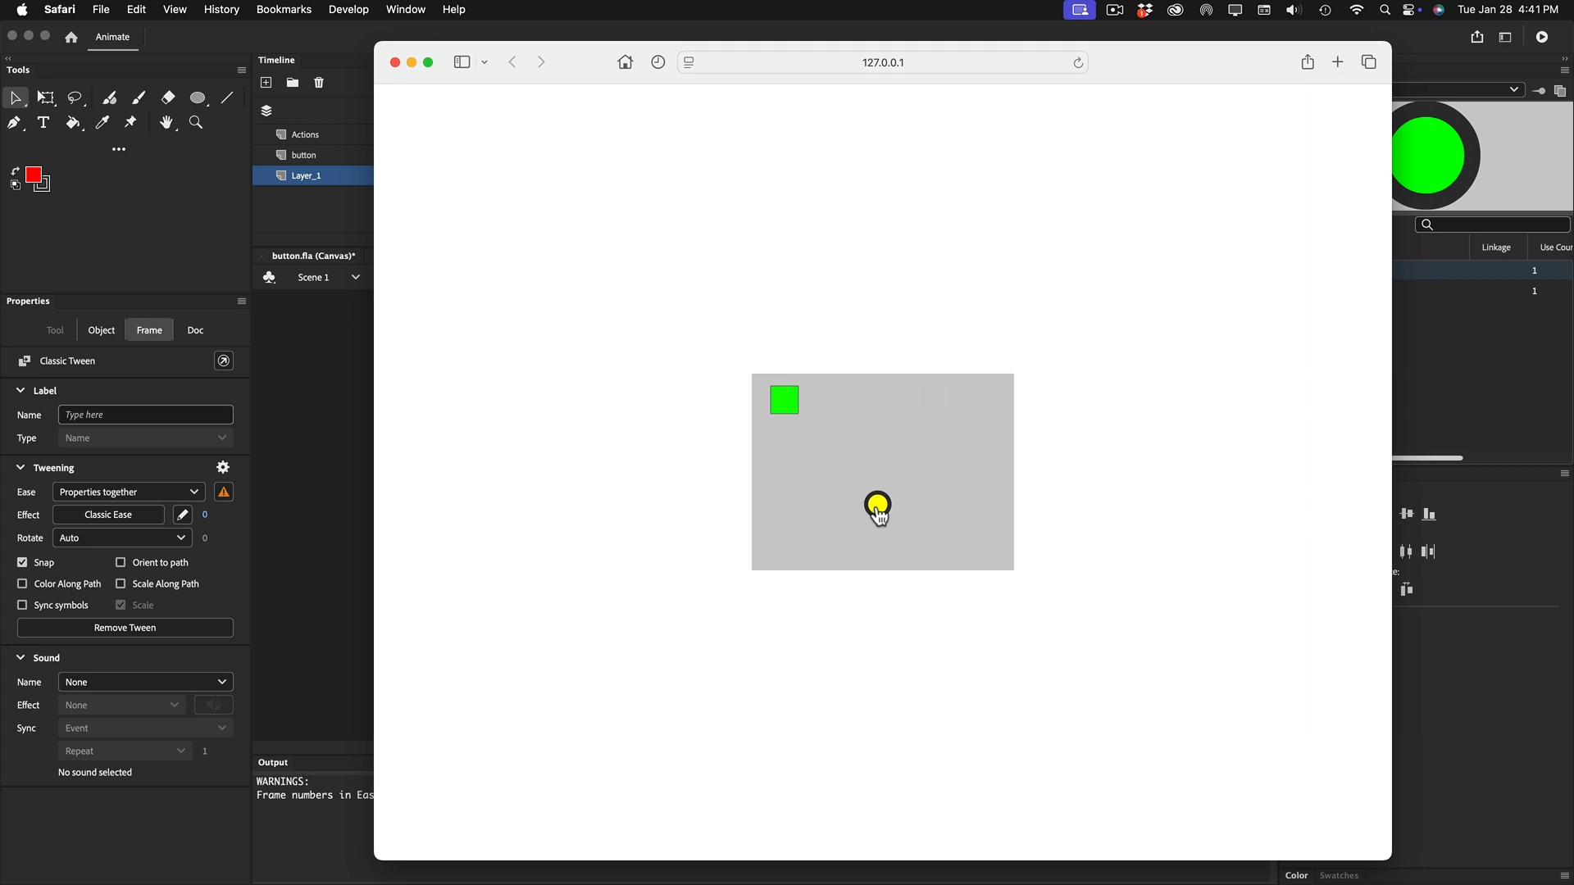
left_click(878, 512)
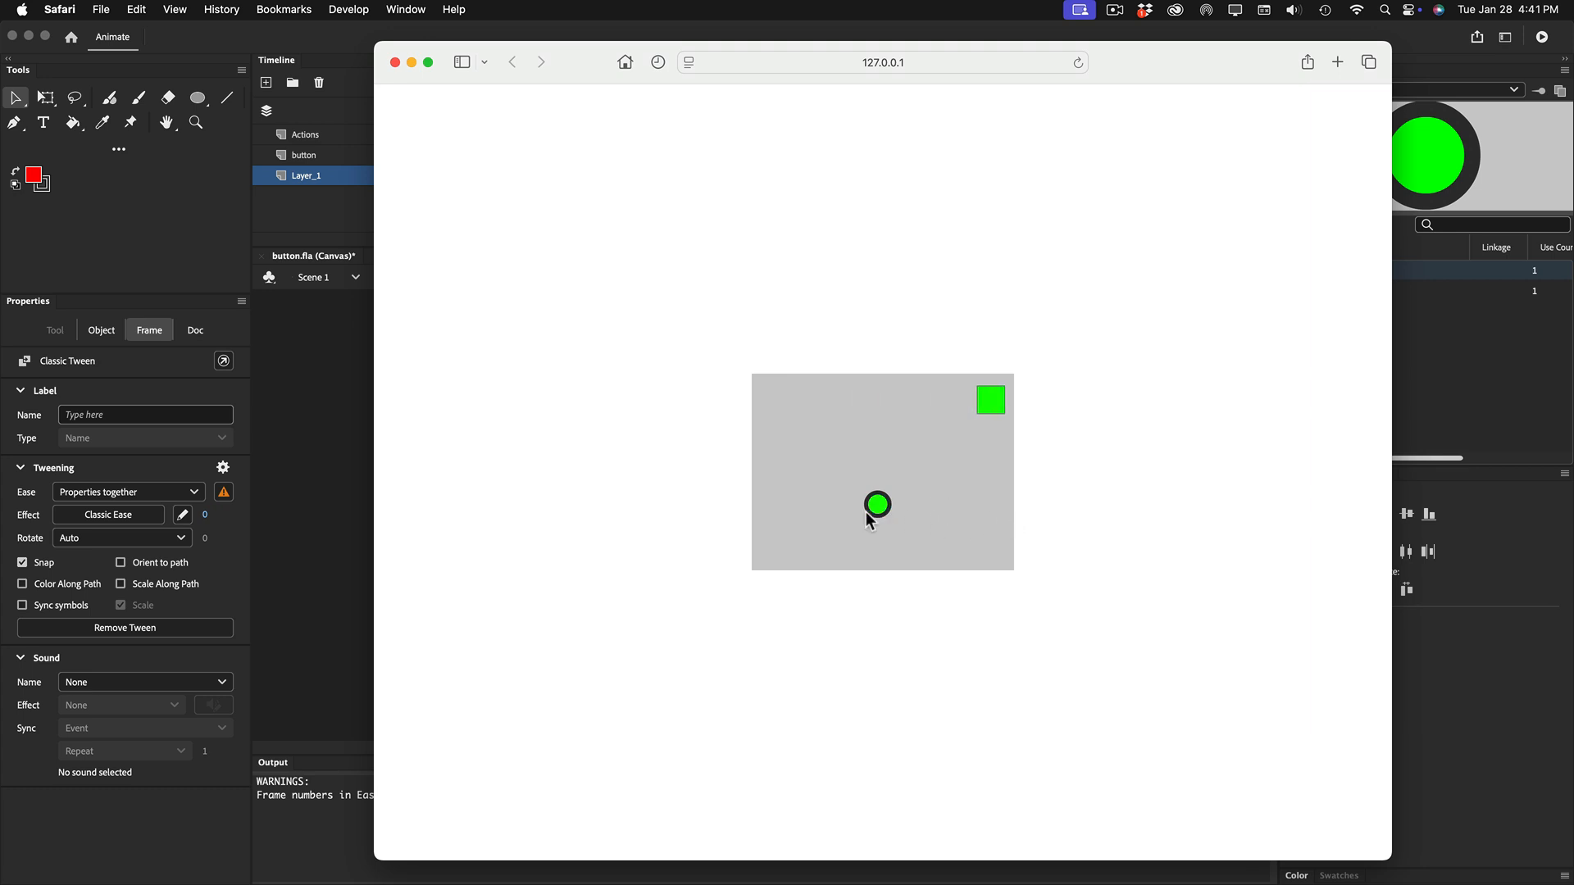
left_click(879, 508)
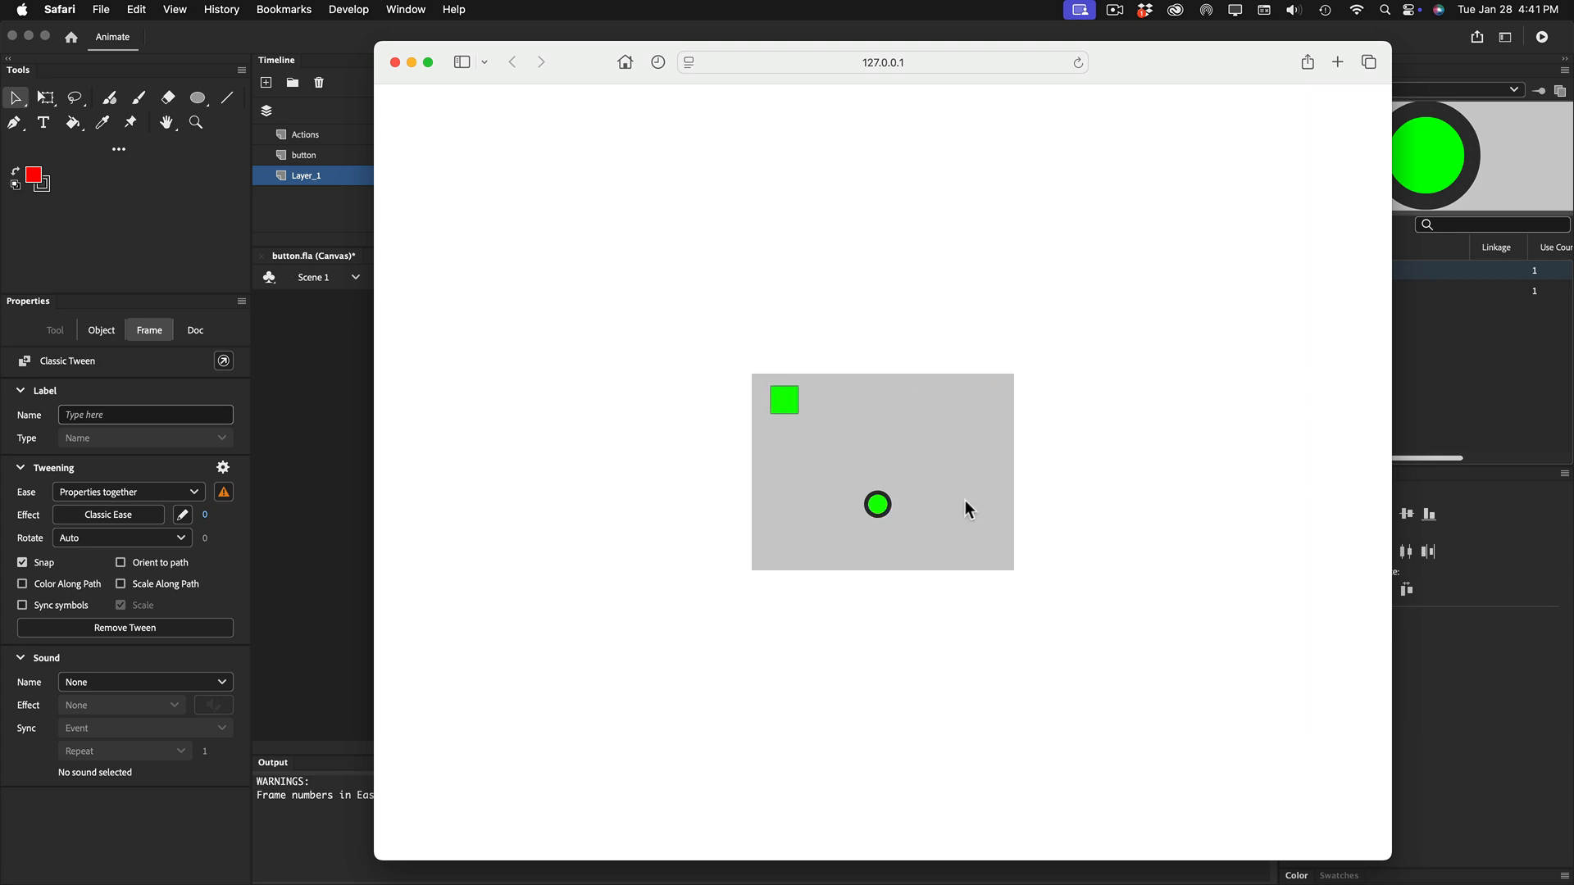
left_click(396, 63)
key("F9")
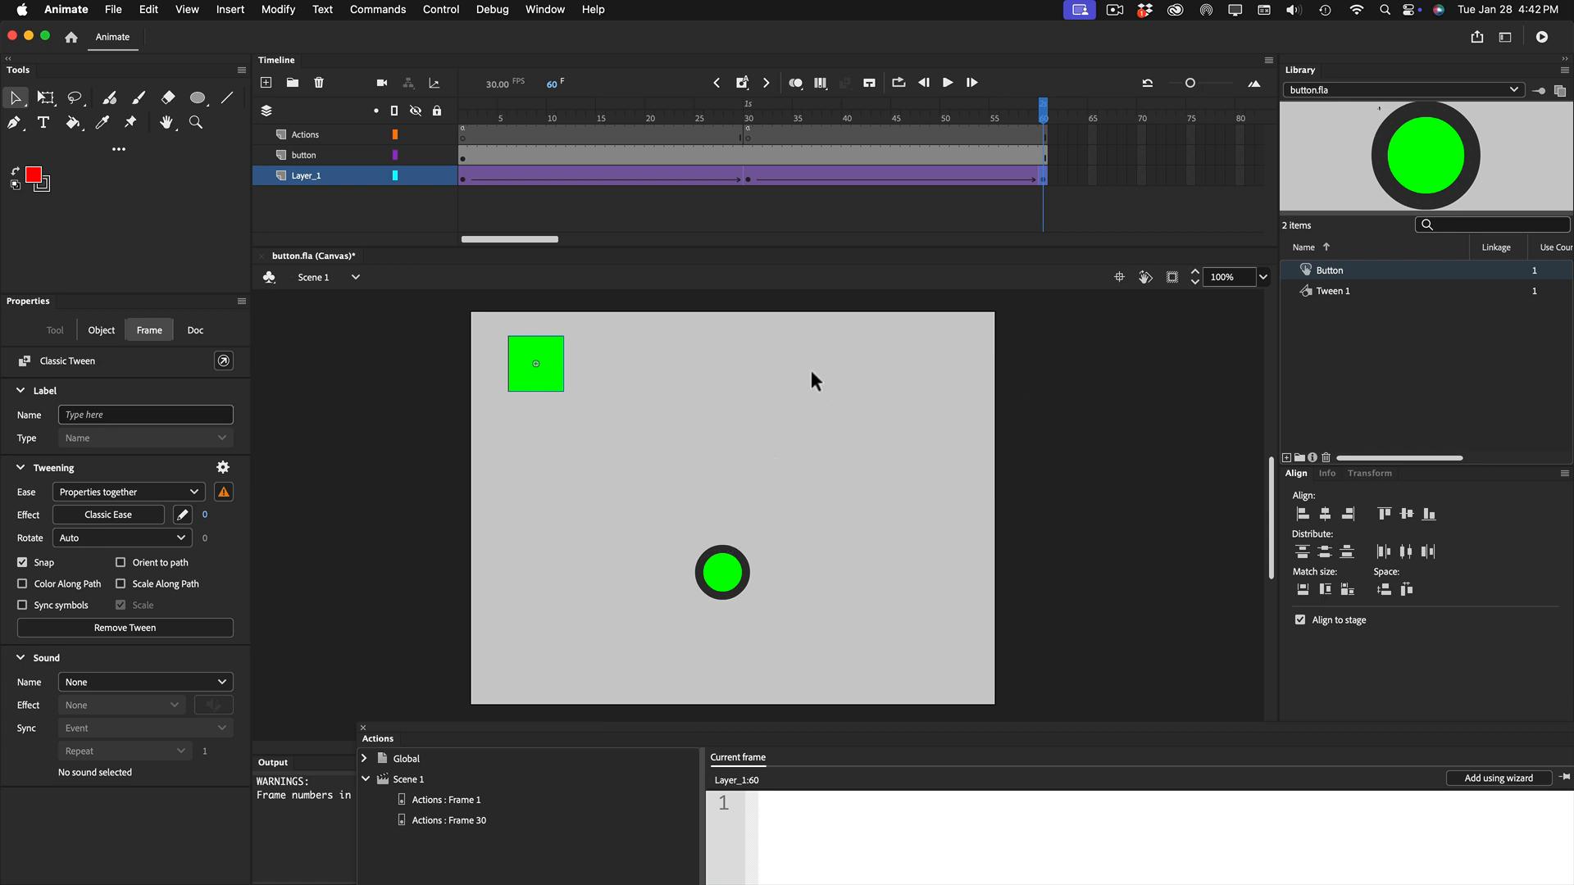
Rotate the square at frame 30 about 90 degrees clockwise with the Free Transform tool and scrub the timeline to frame 60
left_click(747, 178)
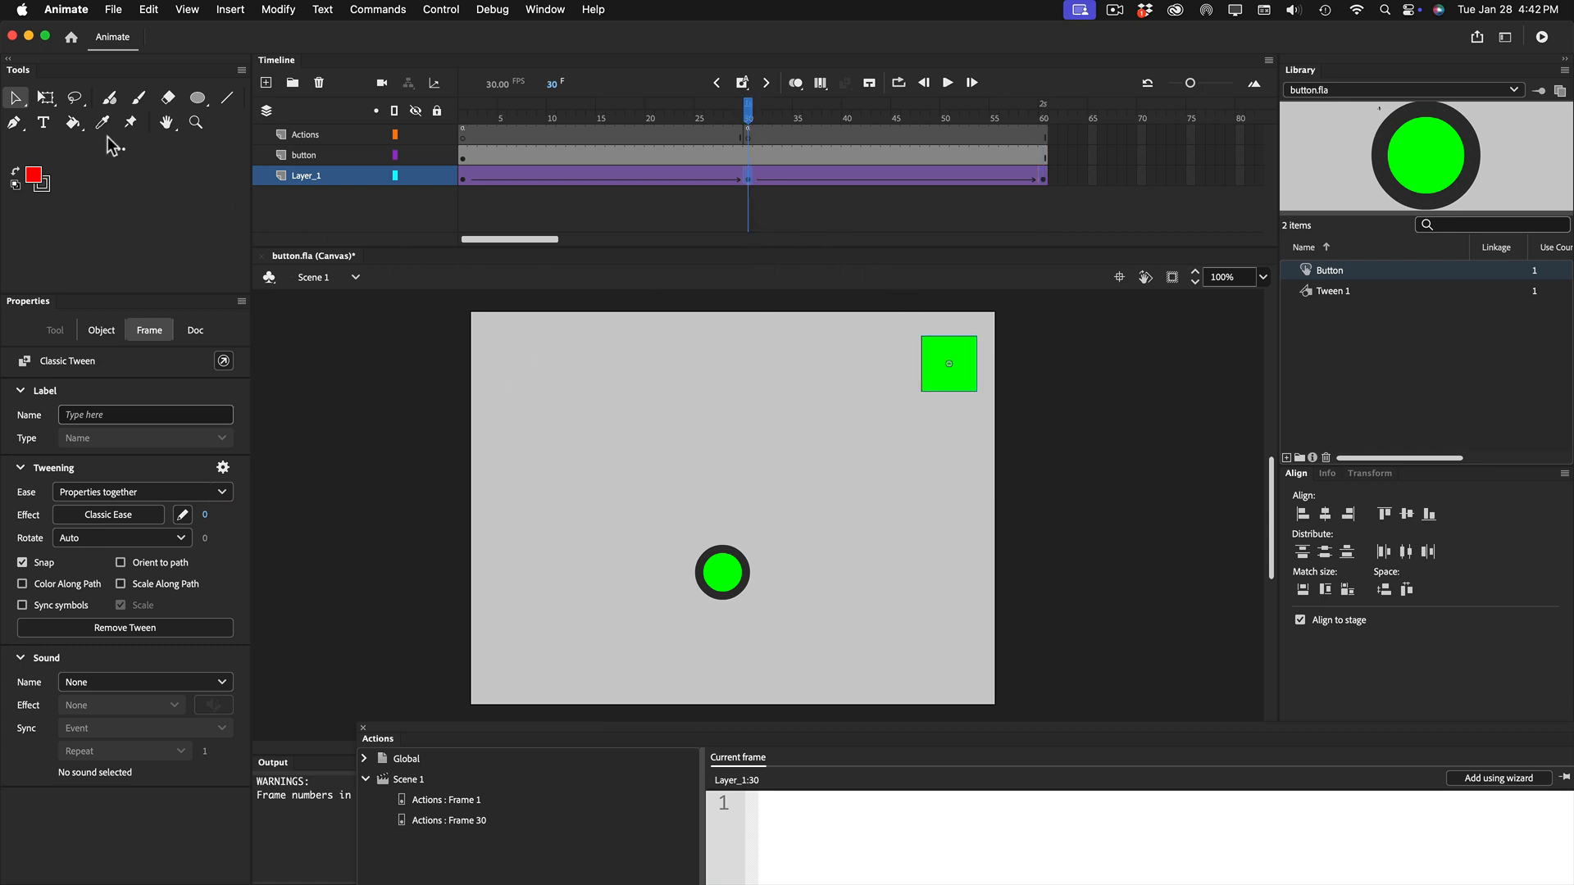
left_click(46, 98)
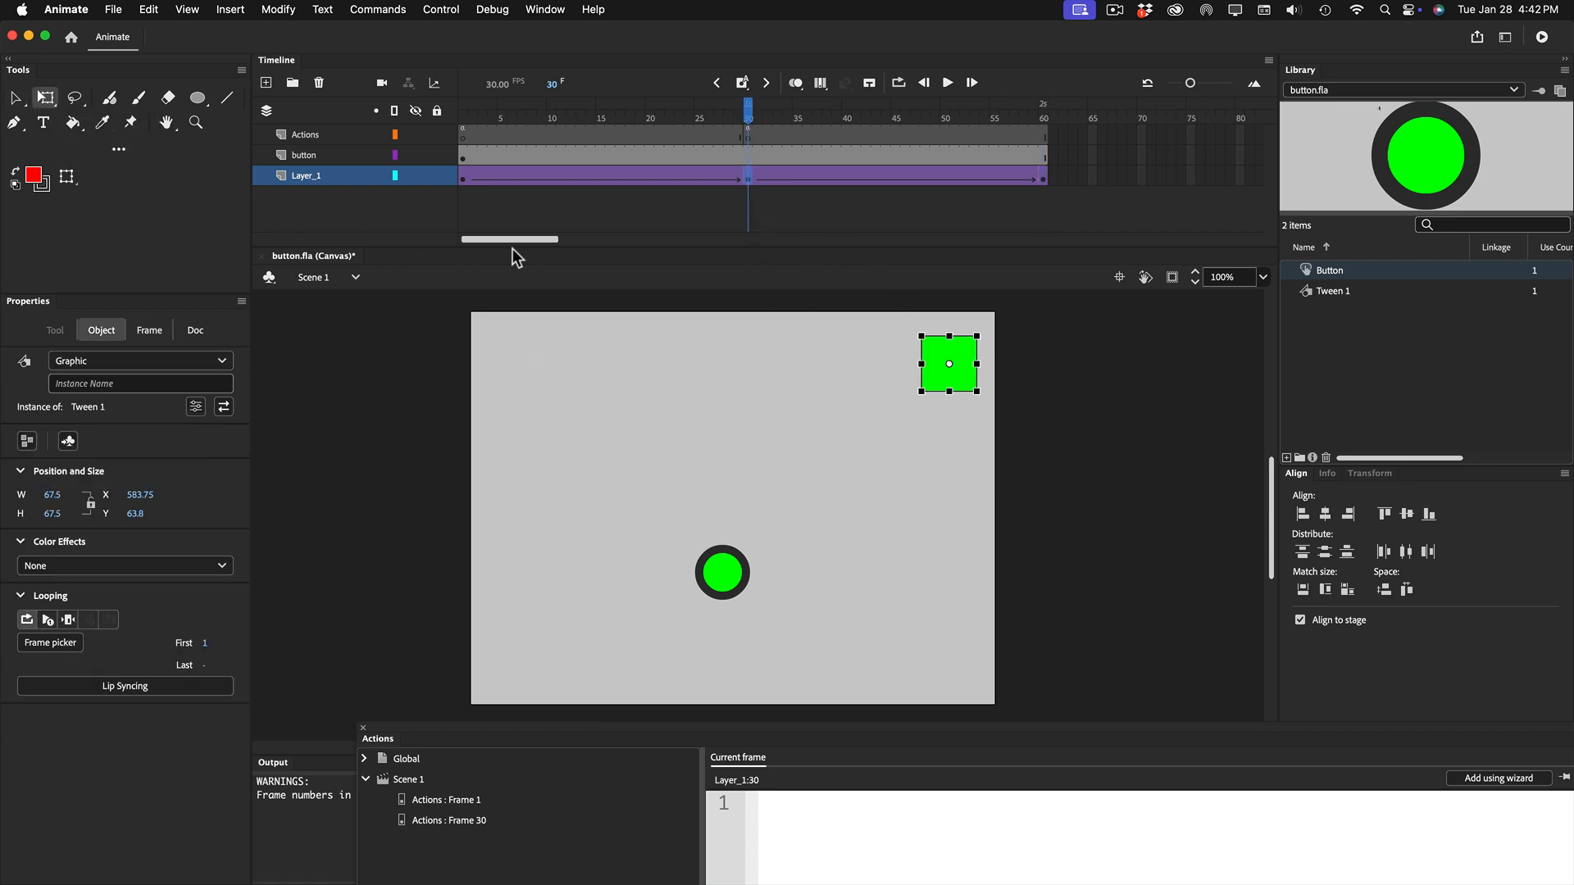
left_click_drag(984, 403, 914, 408)
left_click_drag(749, 111, 946, 145)
left_click(1057, 146)
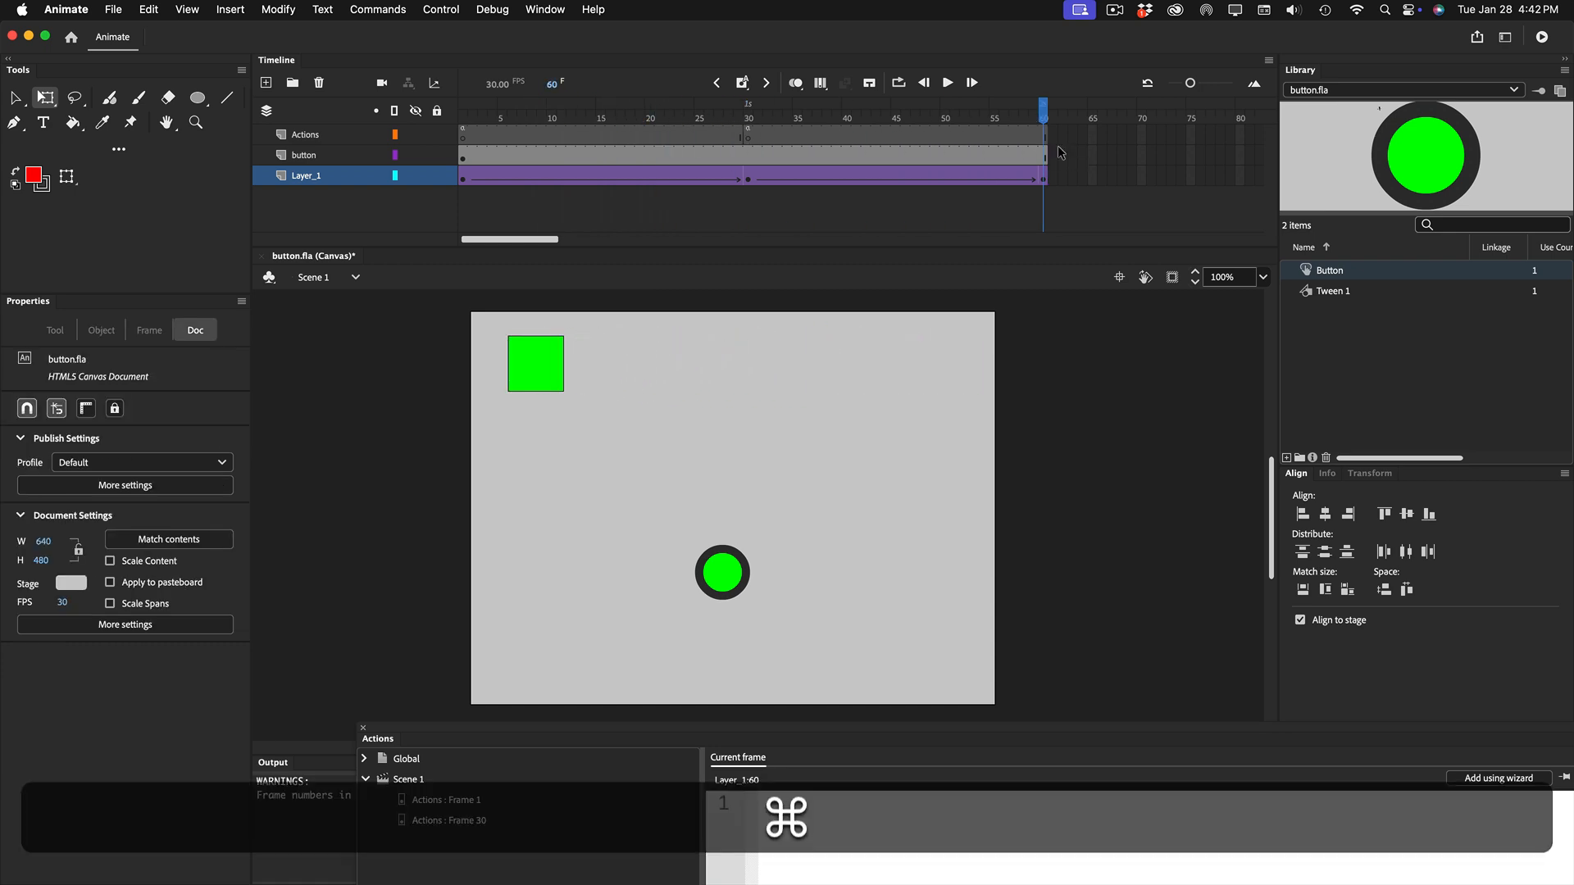
Test the rotating square in the browser by triggering the circular button twice, and close the preview
key("super+Return")
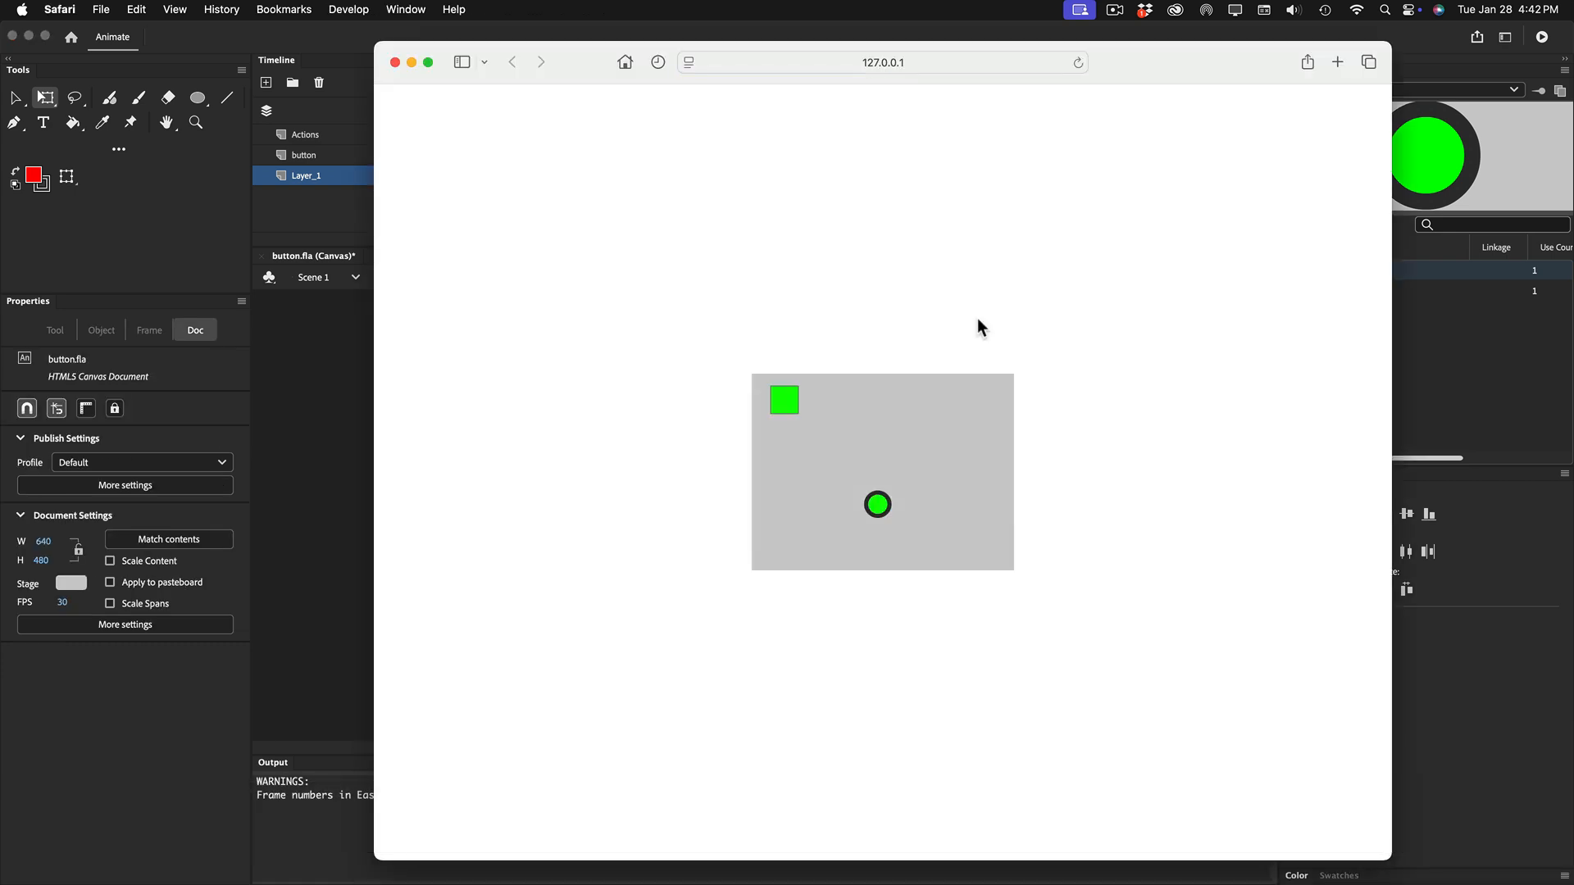
left_click(877, 508)
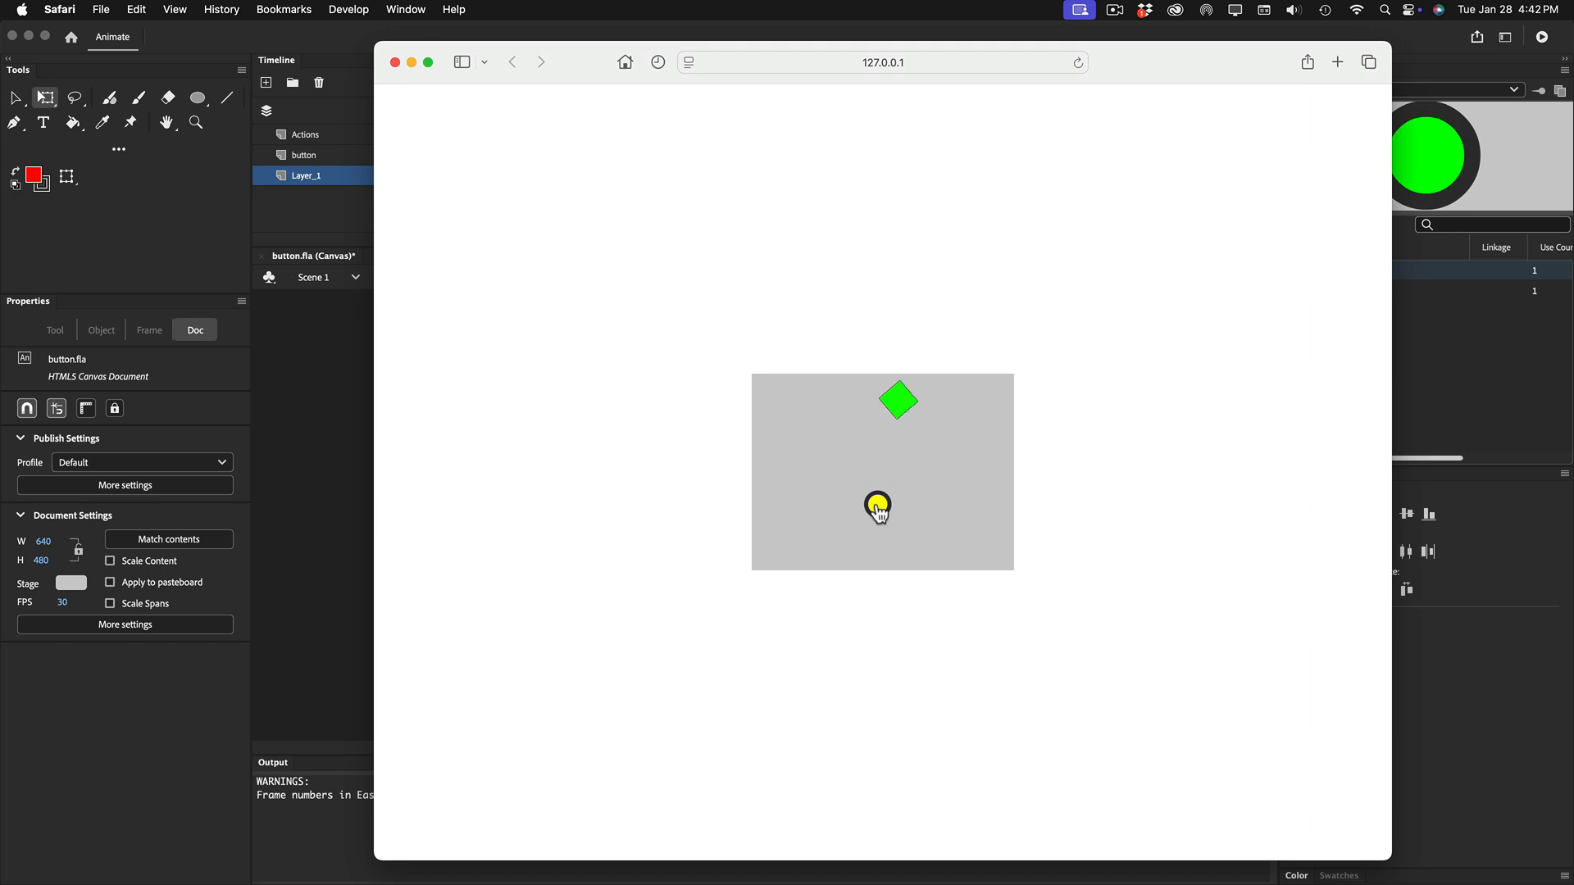
left_click(877, 509)
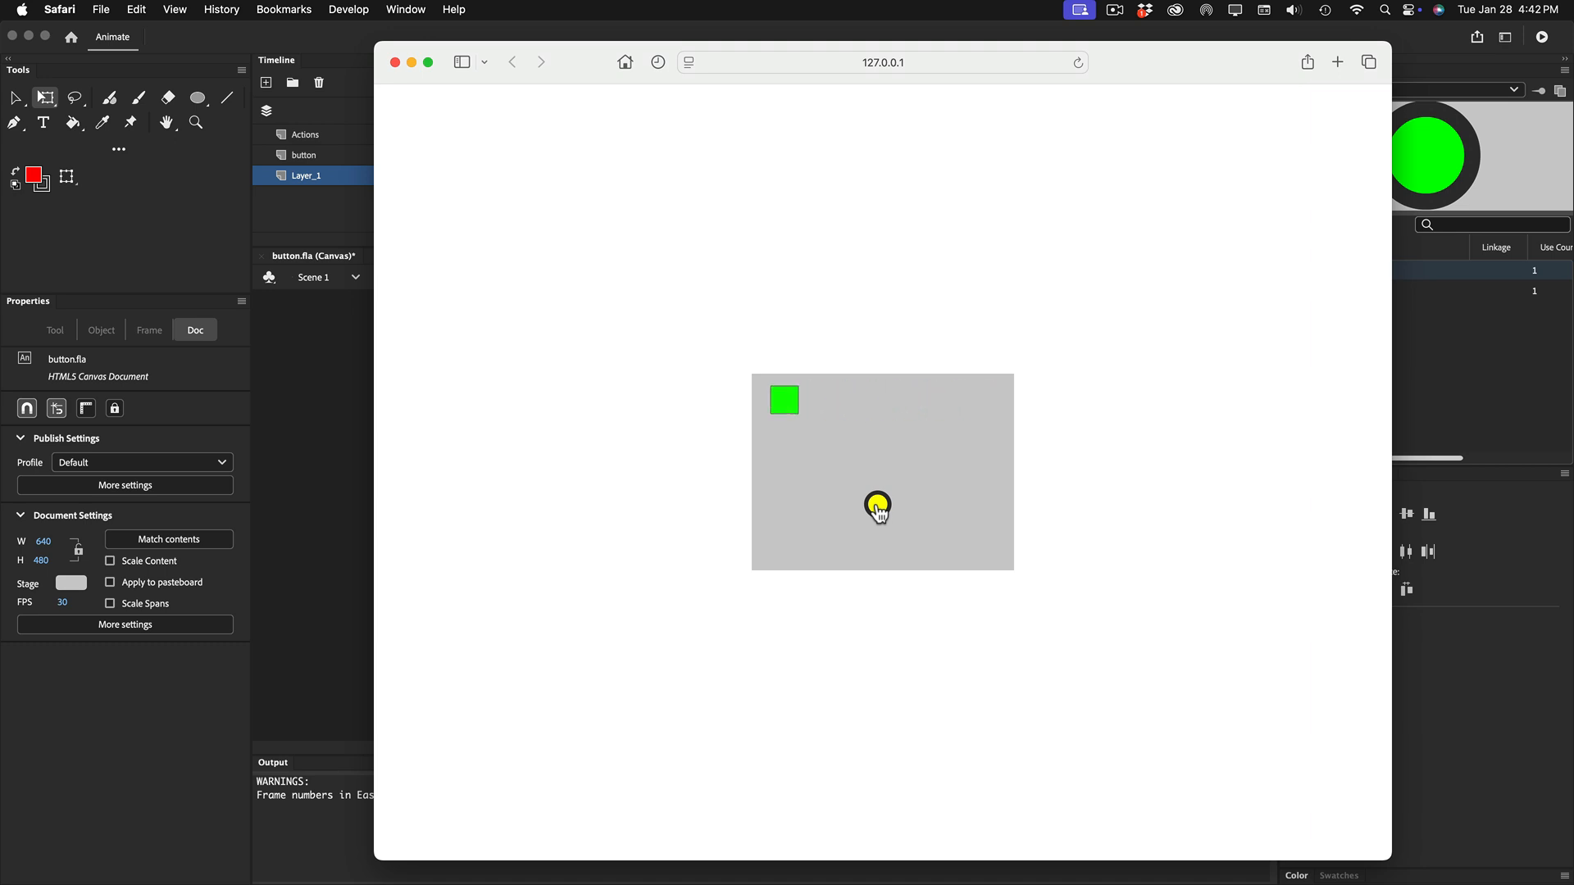
left_click(394, 63)
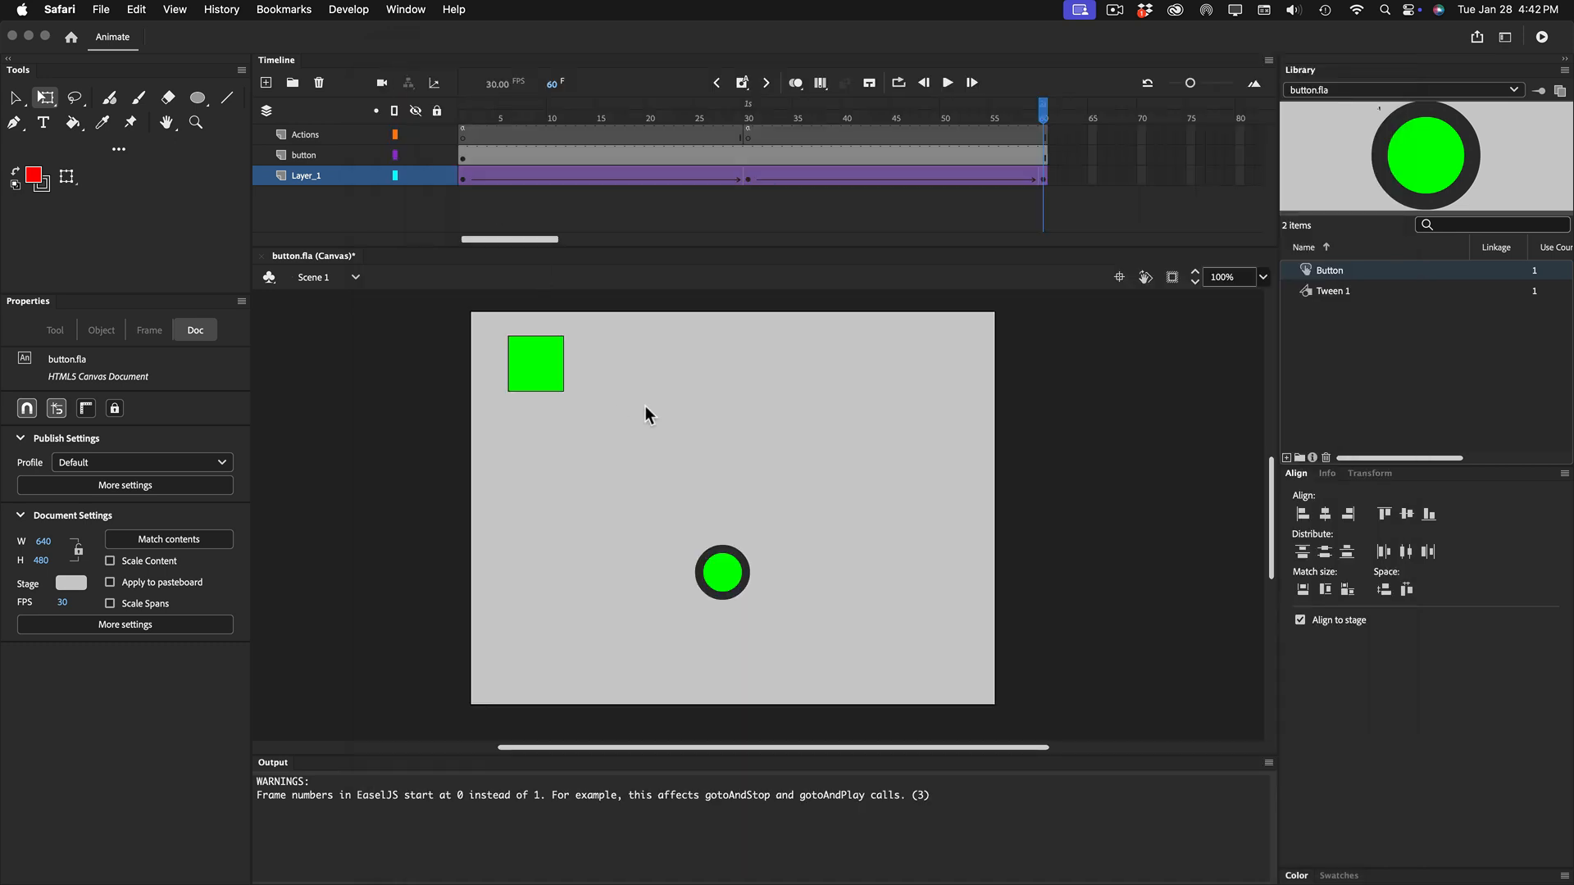
Move the frame 30 square to about X 317, Y 152 above the button and enlarge it to about 200 by 200
left_click(748, 176)
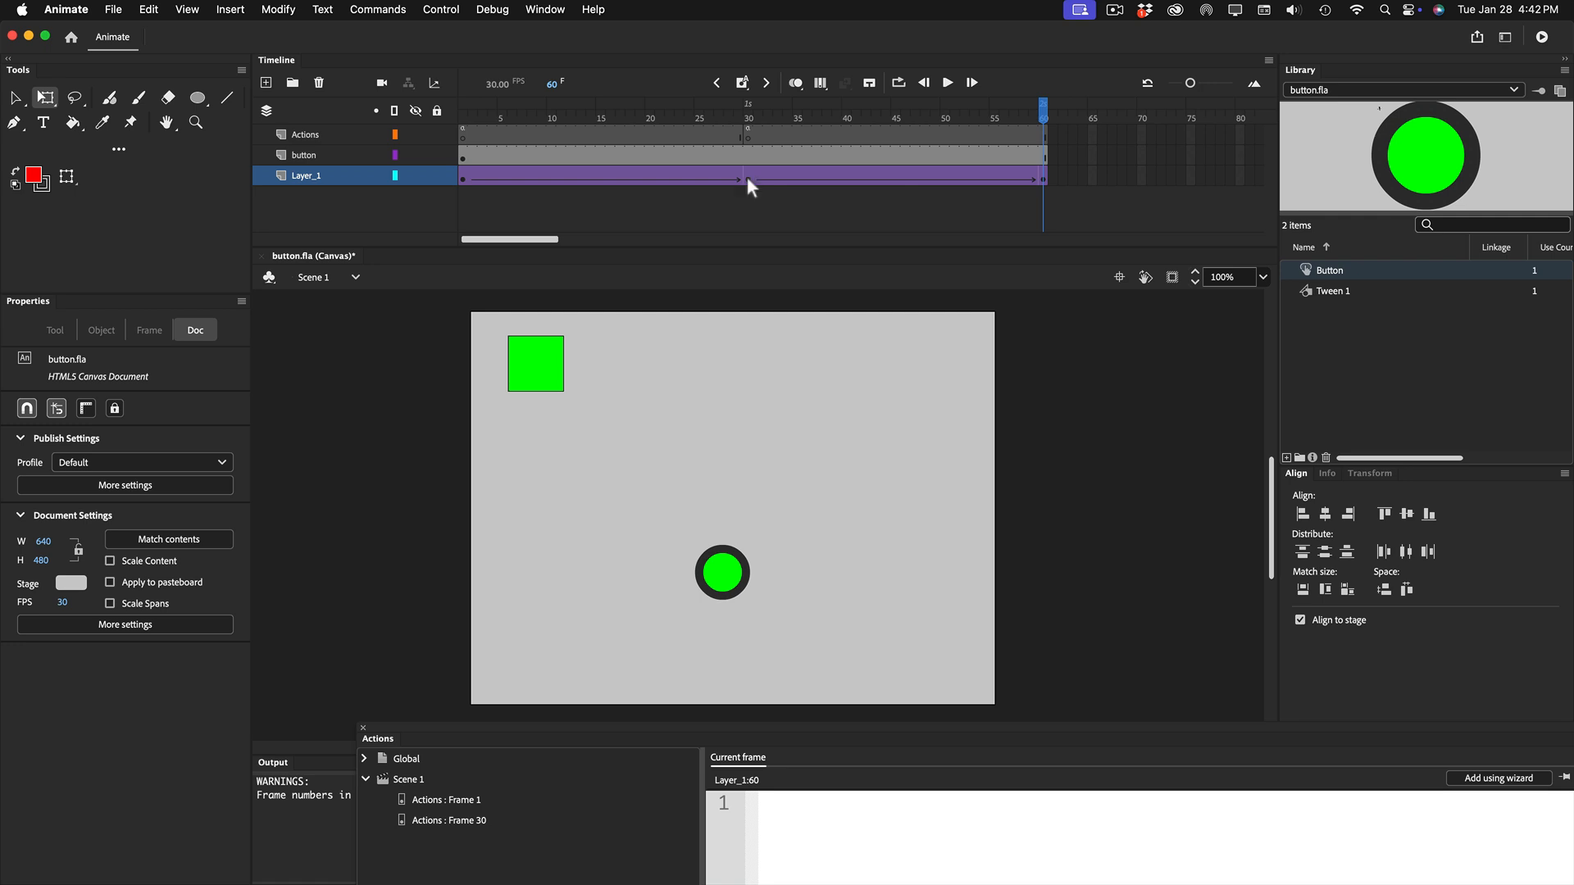
left_click(747, 177)
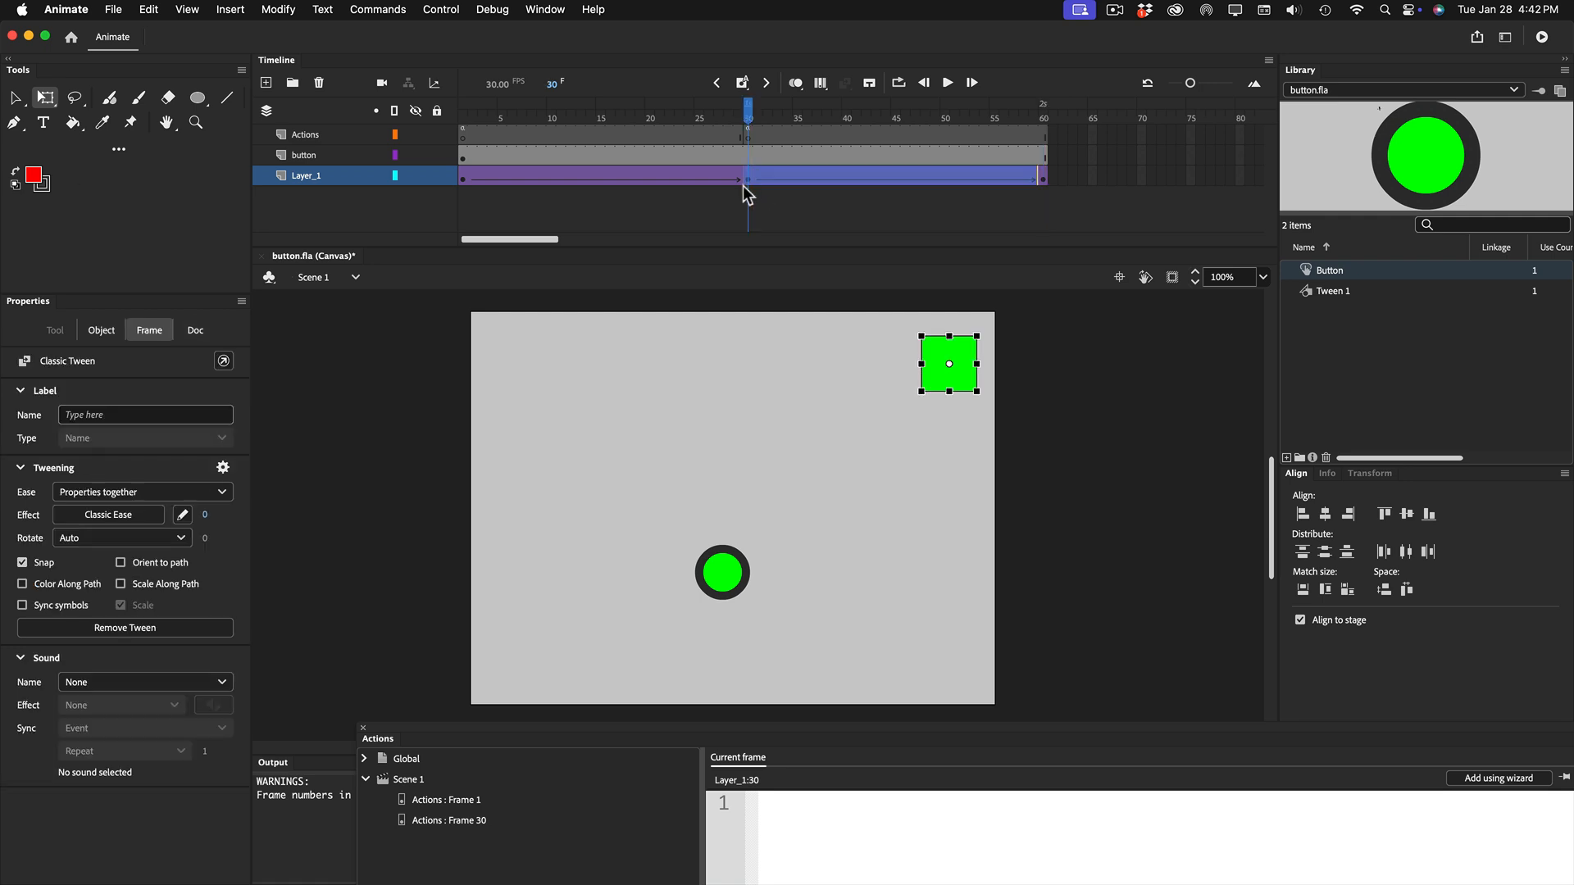
left_click_drag(943, 366, 829, 464)
left_click_drag(758, 377, 748, 443)
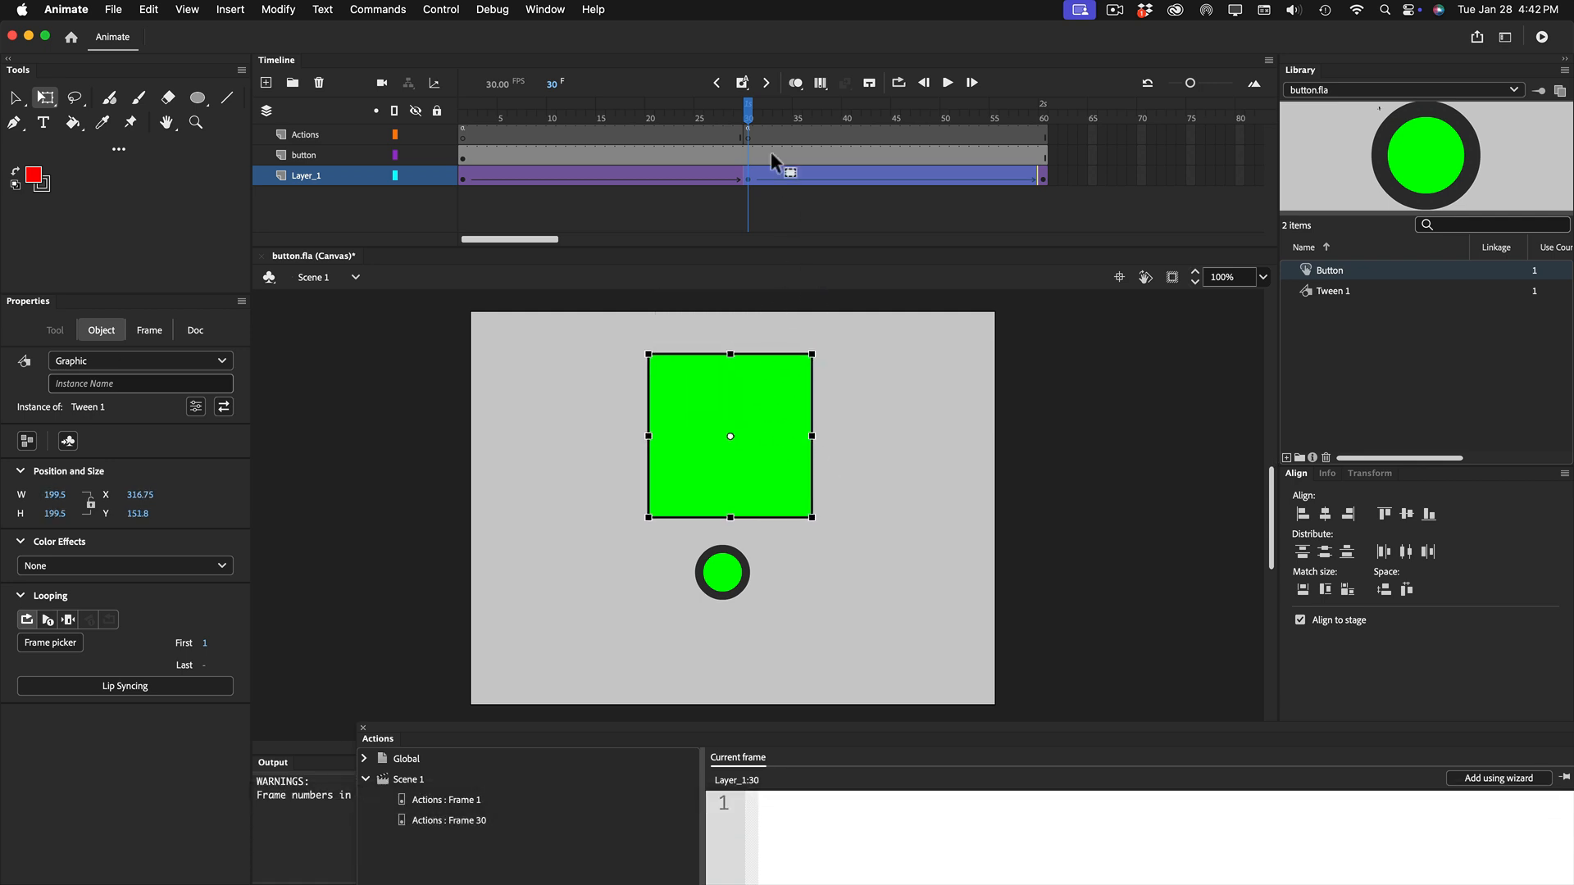
Scrub the timeline to frame 58, test the enlarging square in the browser by triggering the circular button twice, and close the preview
left_click_drag(748, 109, 1021, 143)
key("super+Return")
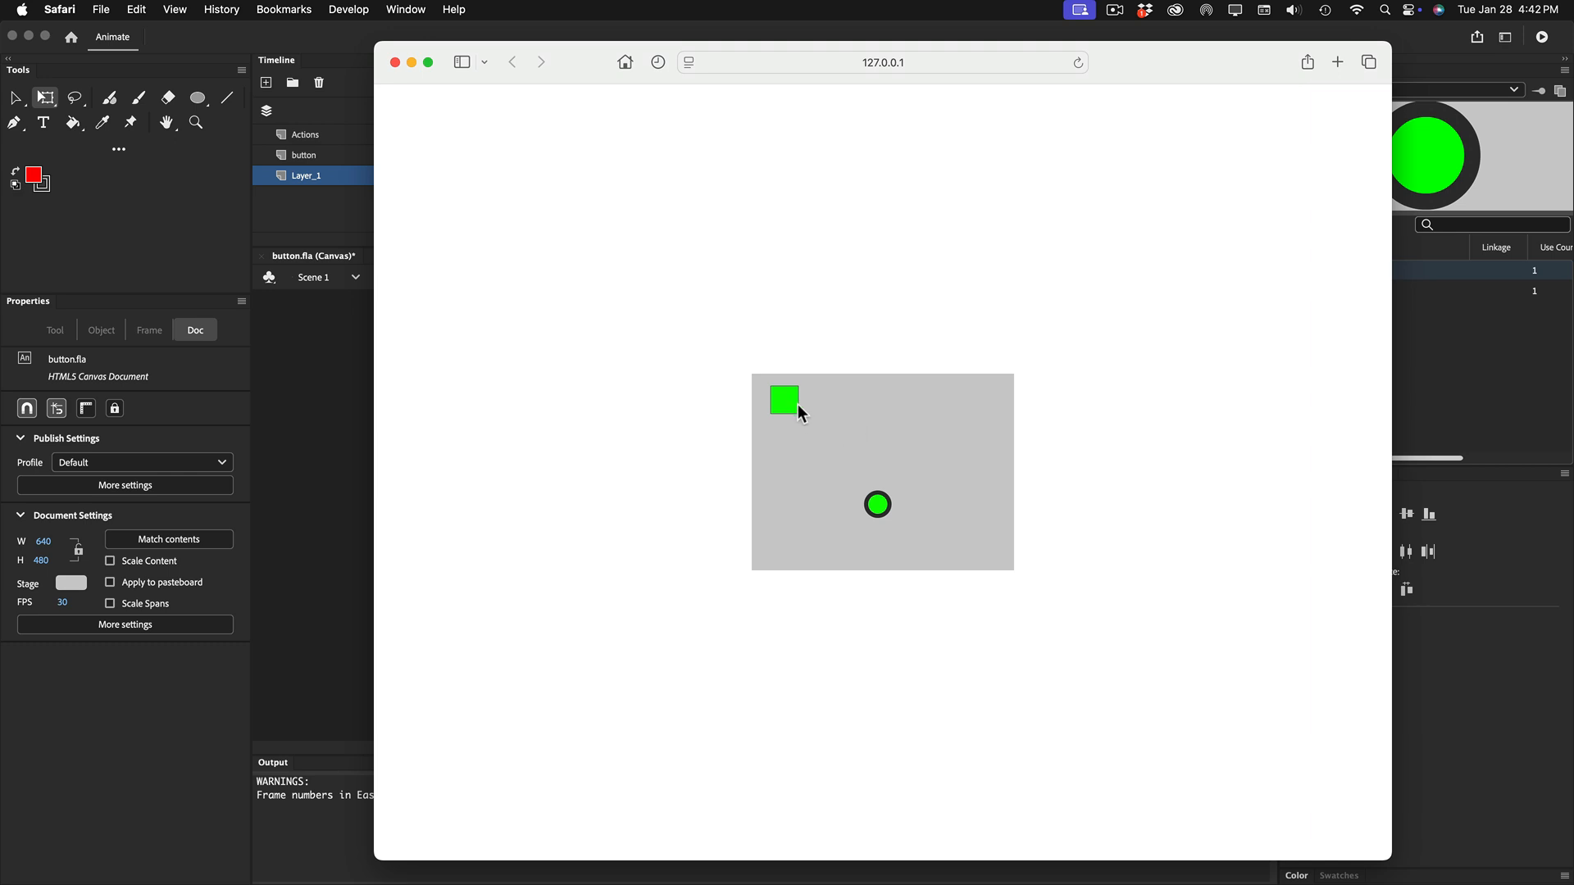
left_click(877, 506)
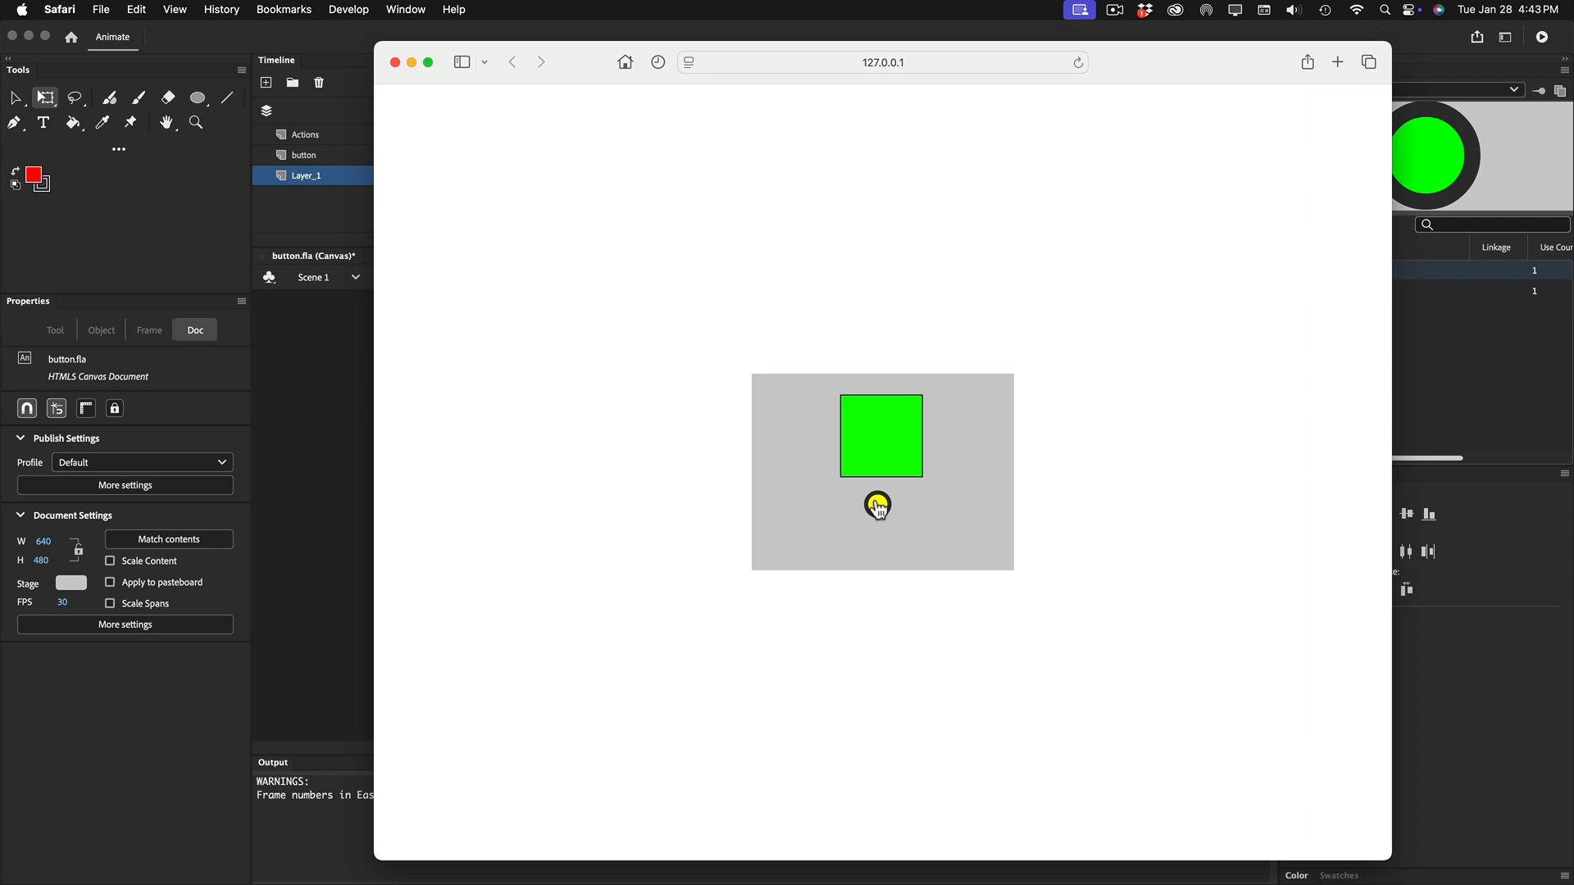
left_click(877, 505)
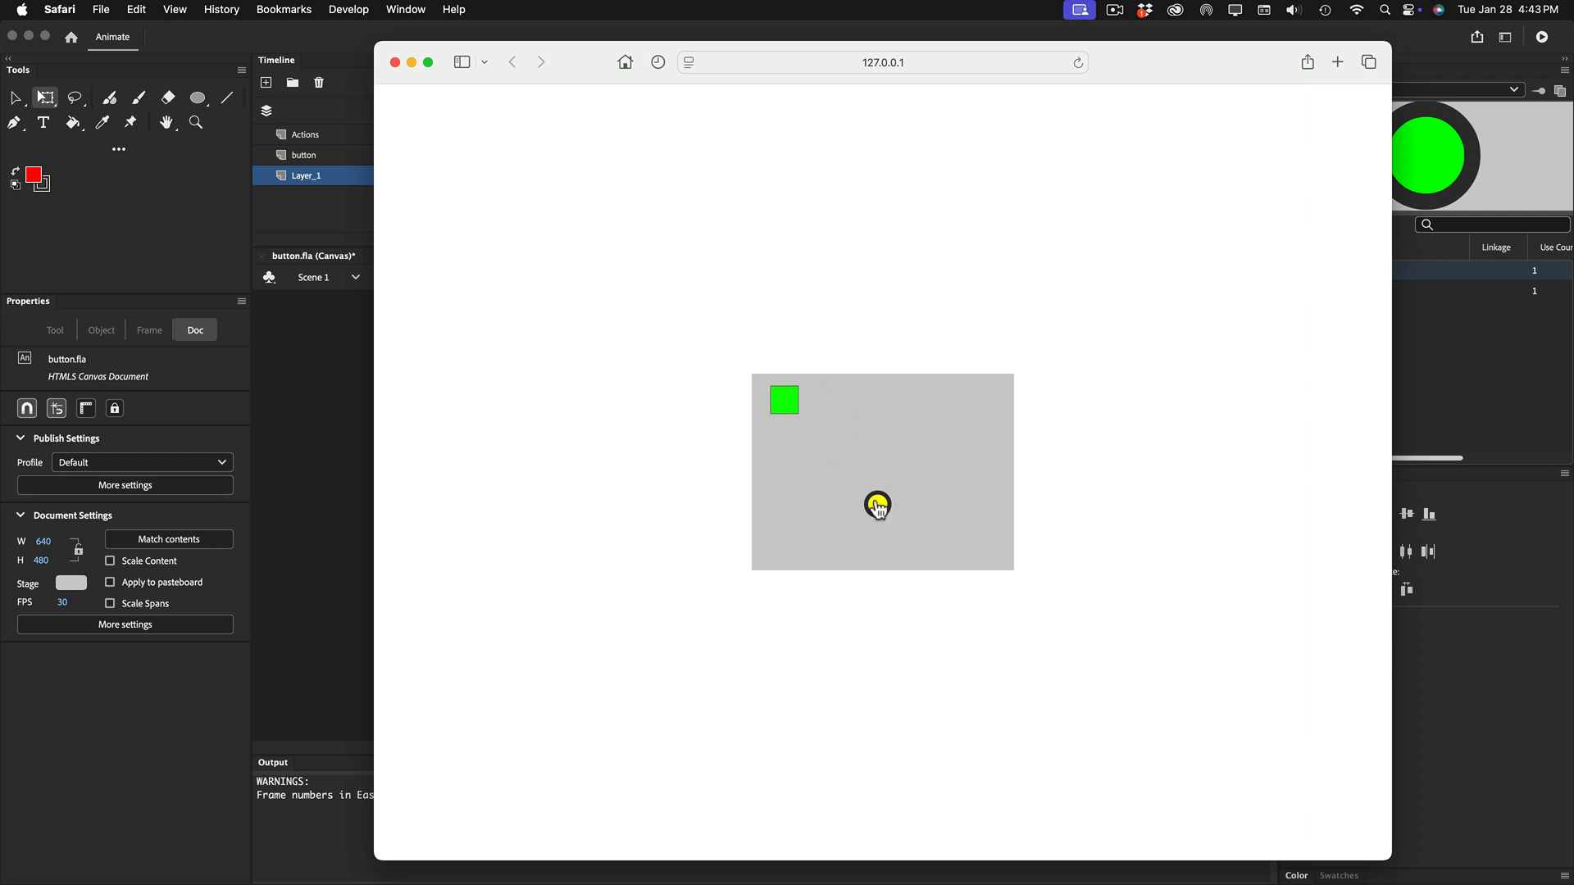
left_click(394, 63)
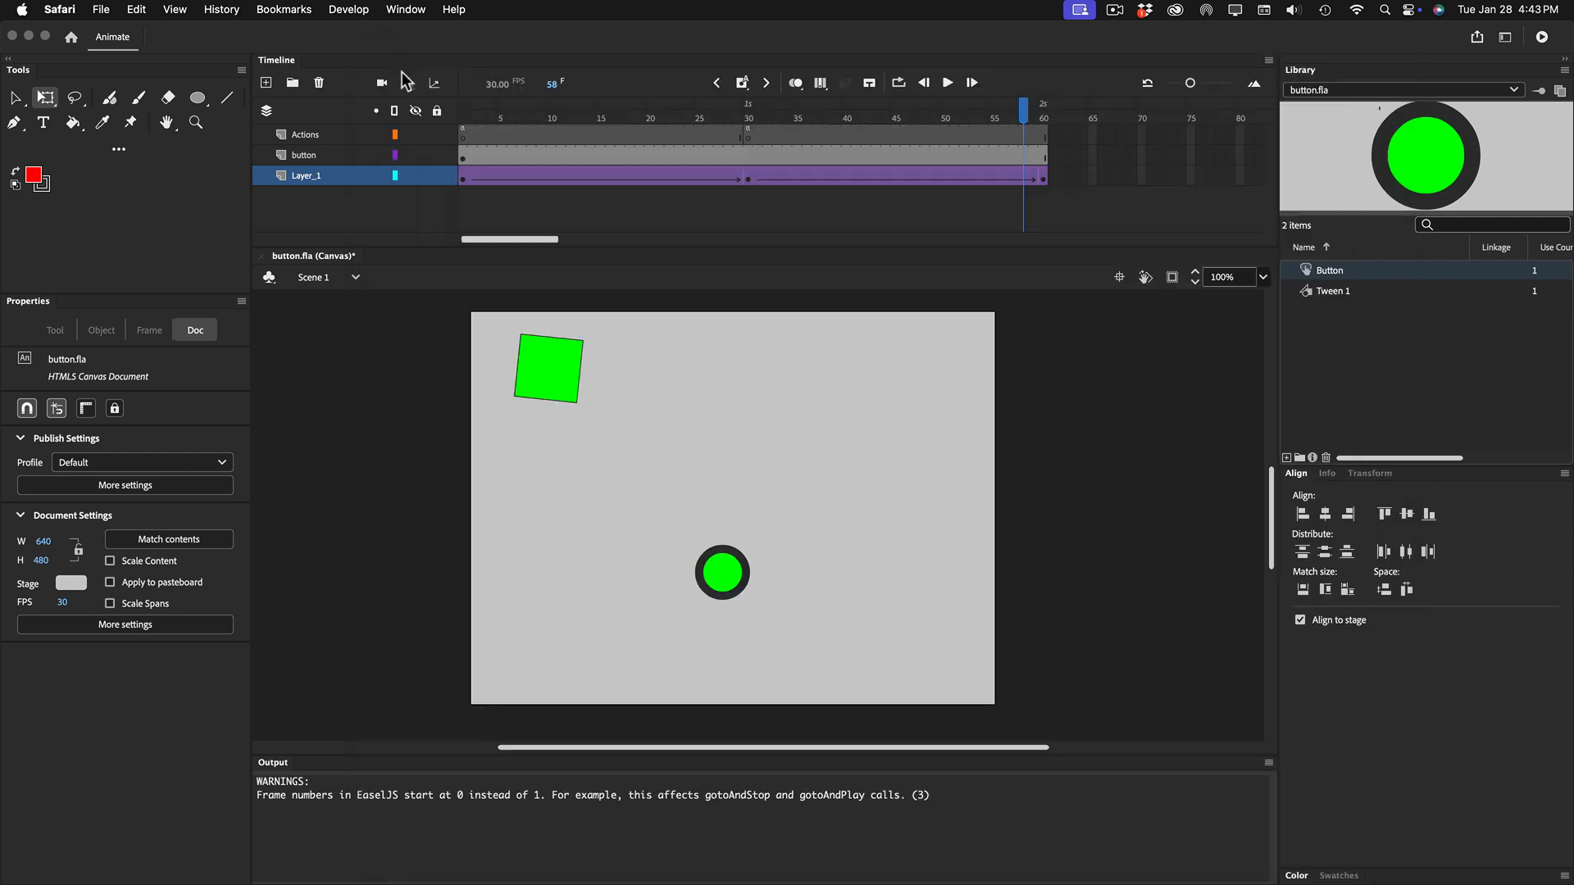
Return the timeline to frame 1 and set the drawing colors to a black fill with no stroke
left_click(1021, 109)
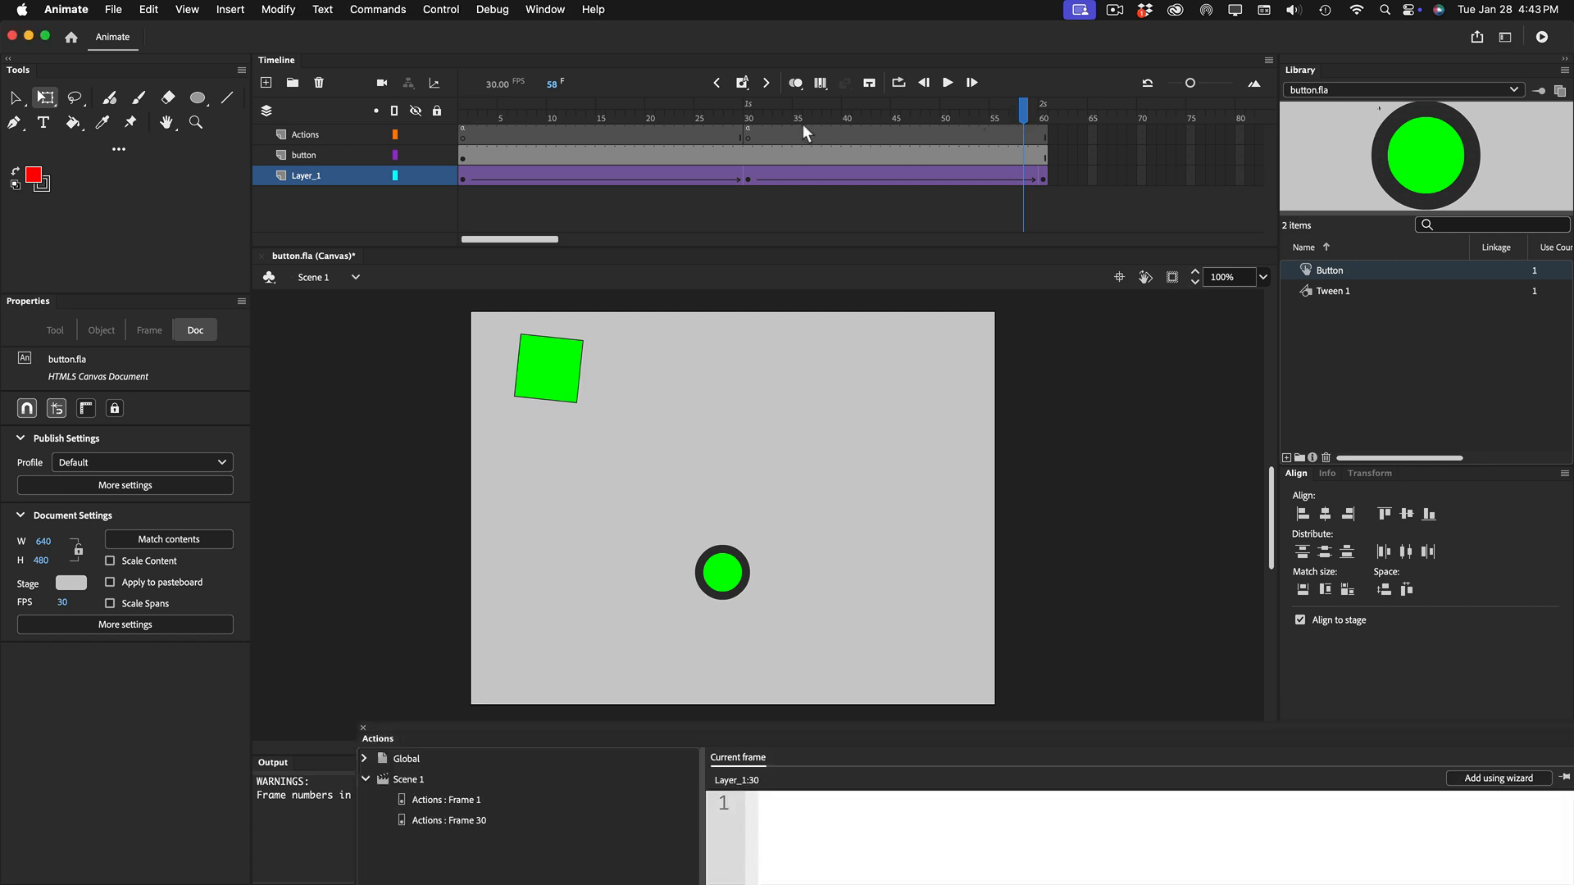
left_click_drag(1023, 108, 472, 162)
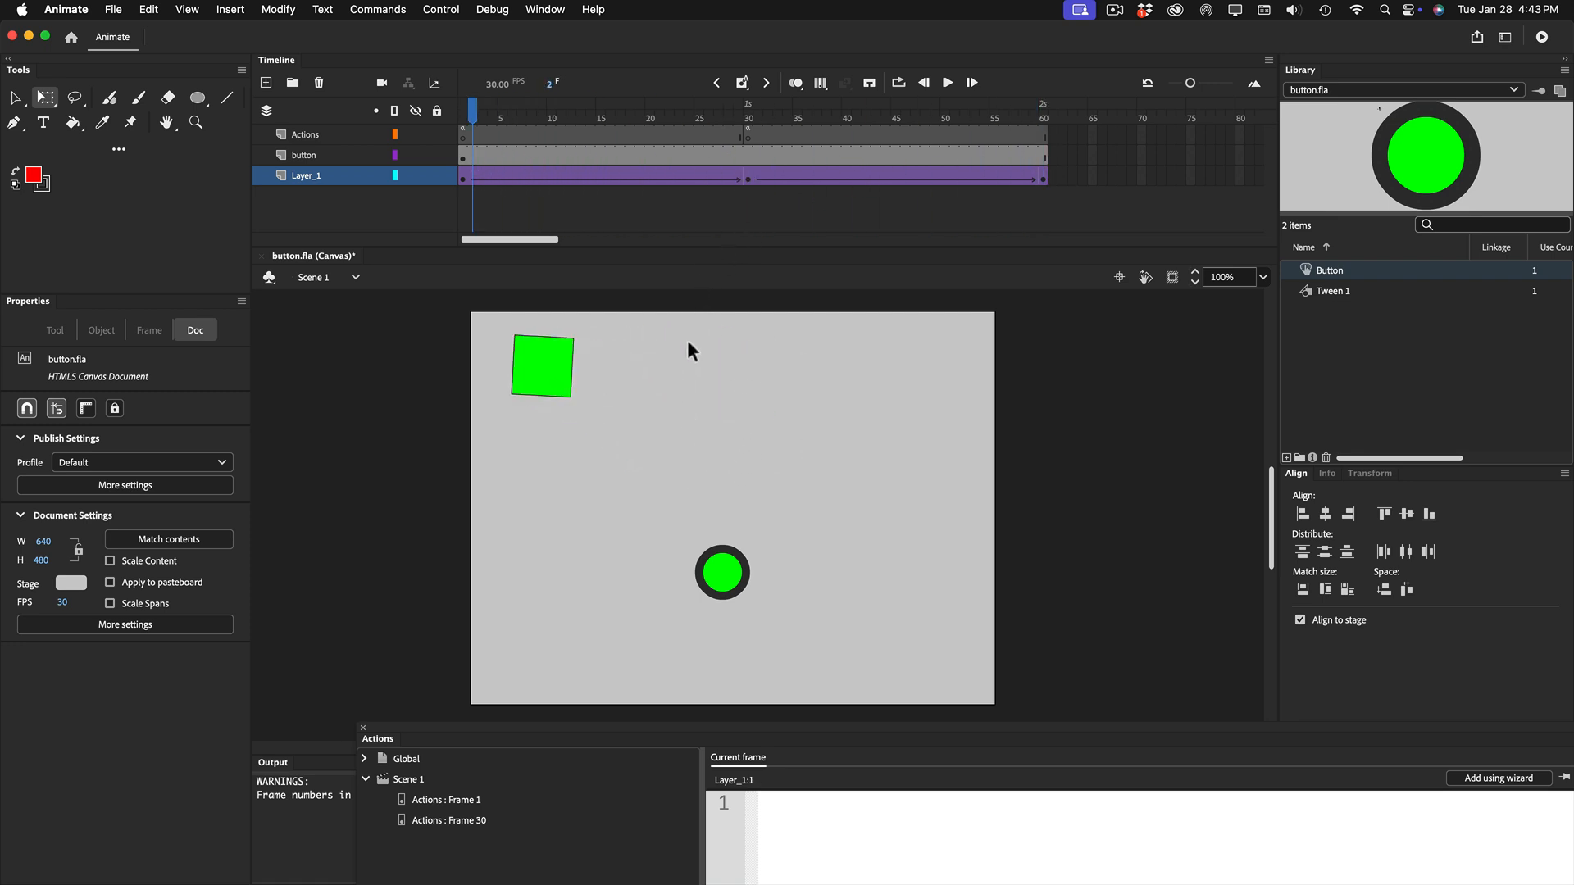
left_click_drag(484, 121, 463, 121)
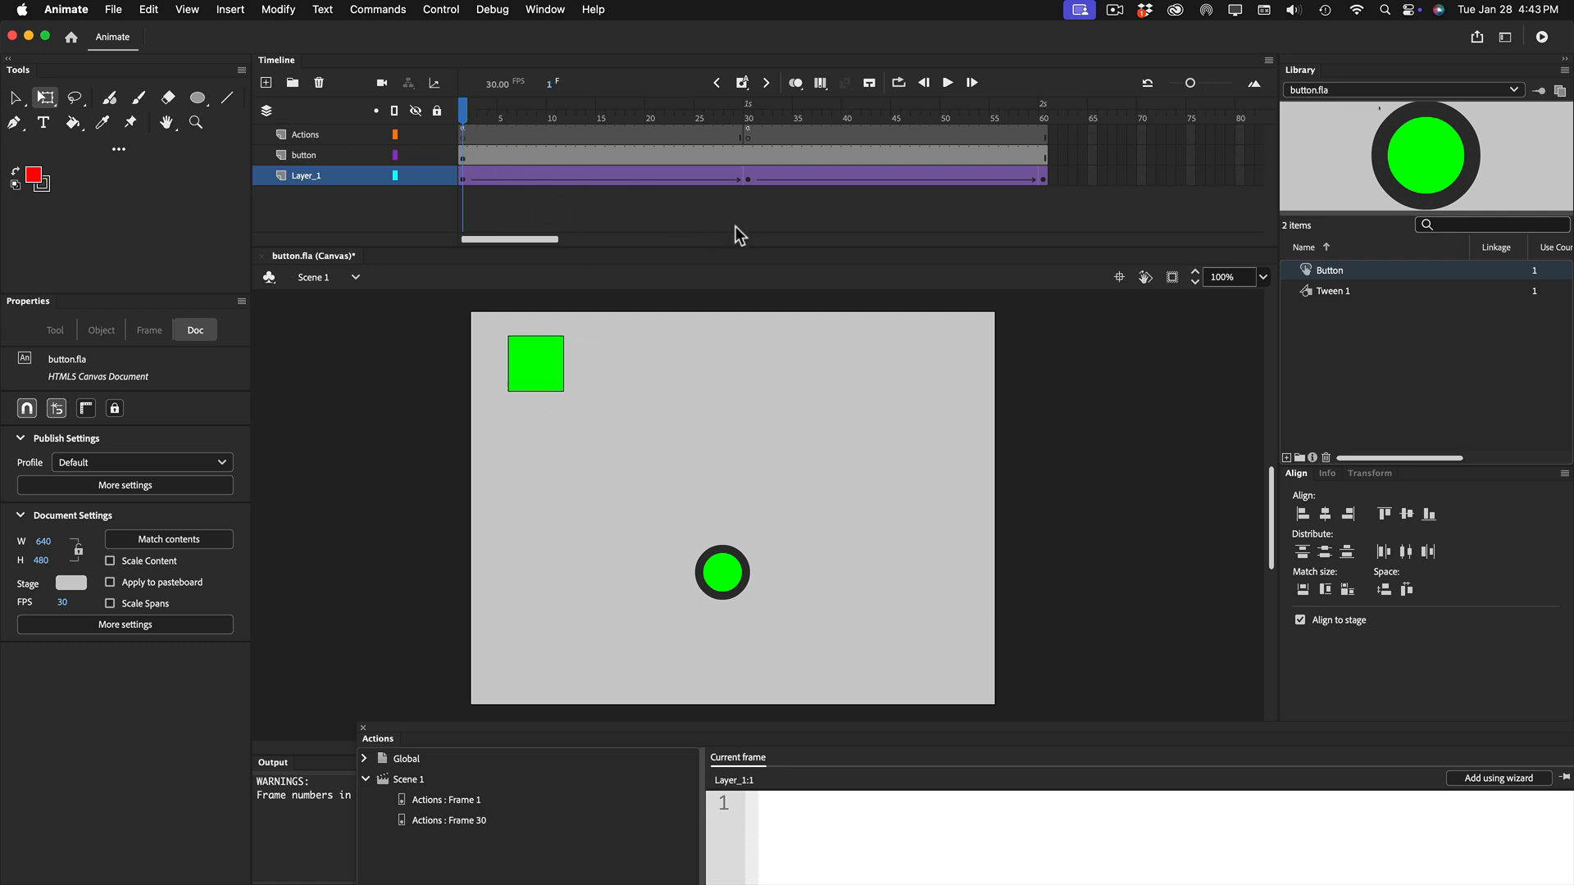
left_click(35, 177)
left_click(94, 241)
left_click(47, 189)
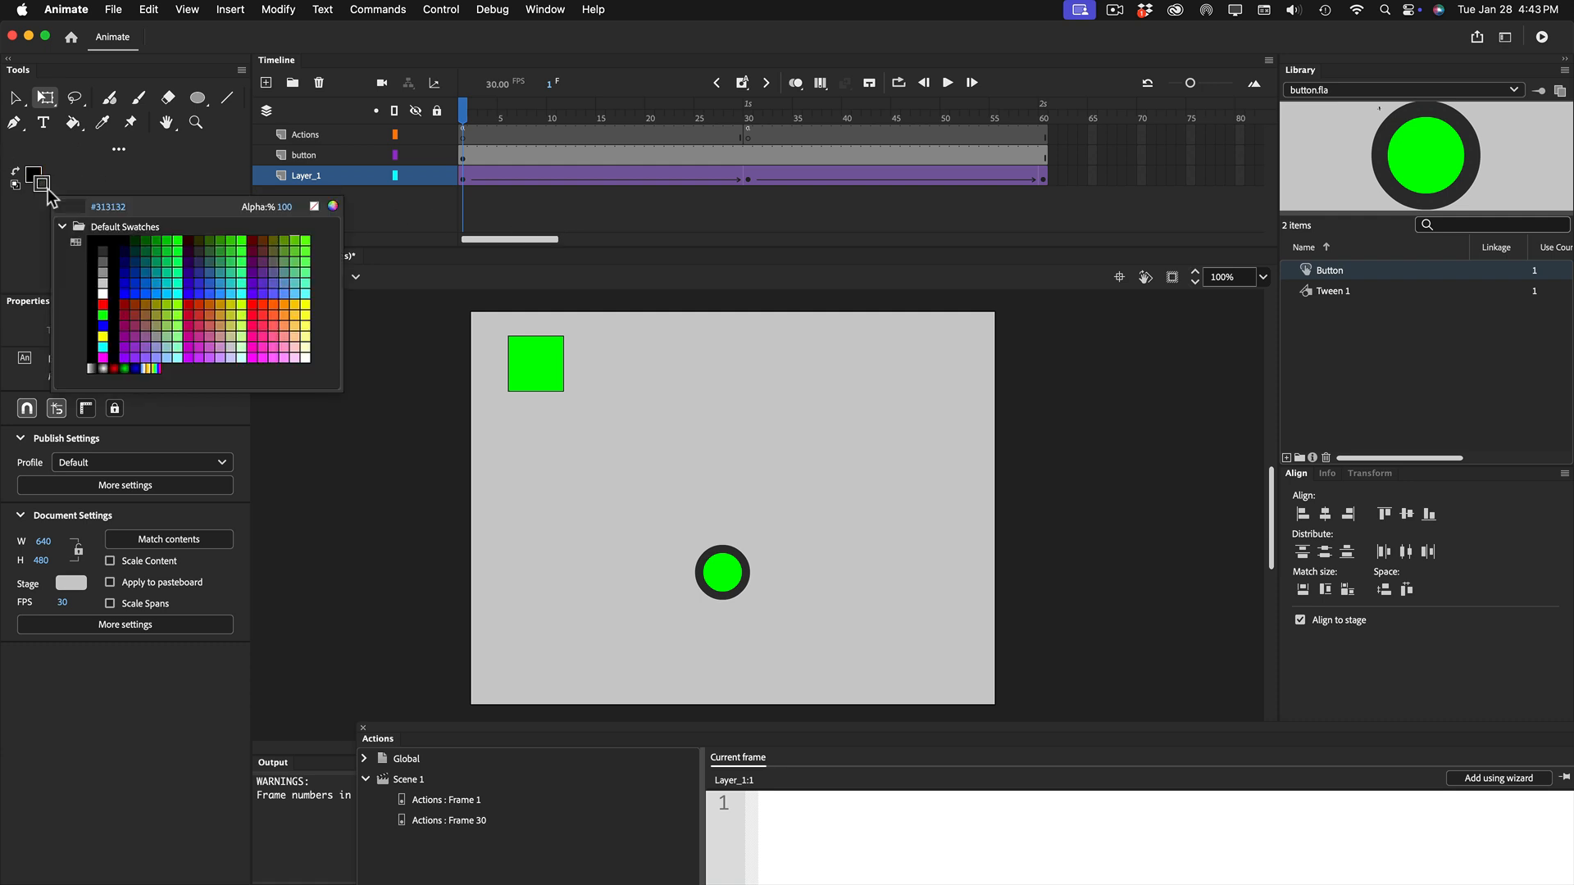
left_click(313, 208)
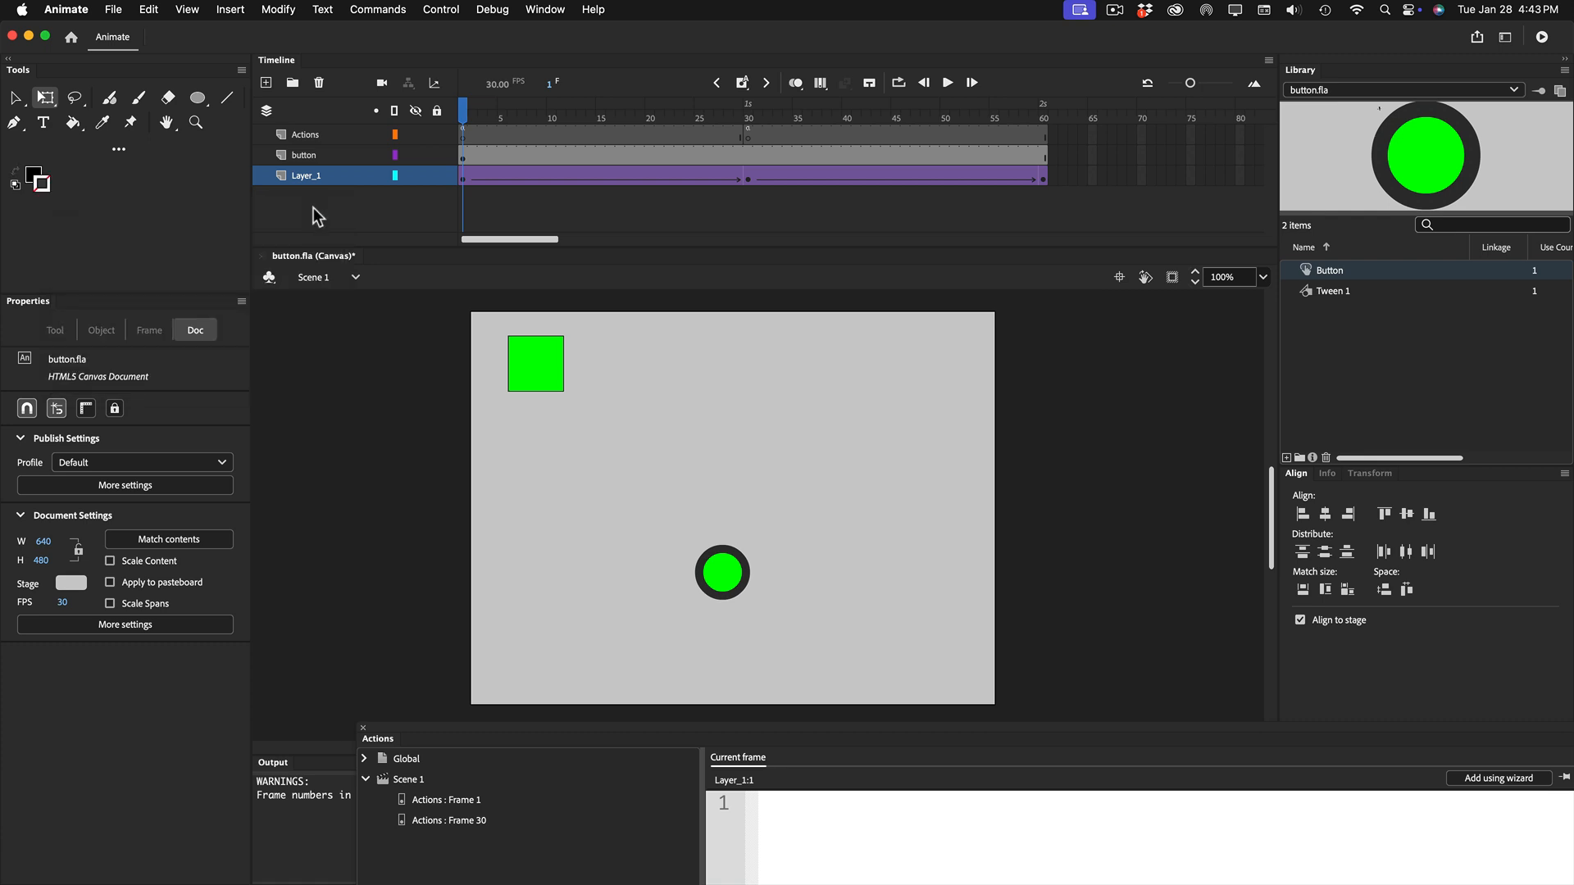
Set the Text tool's font to Impact
left_click(44, 122)
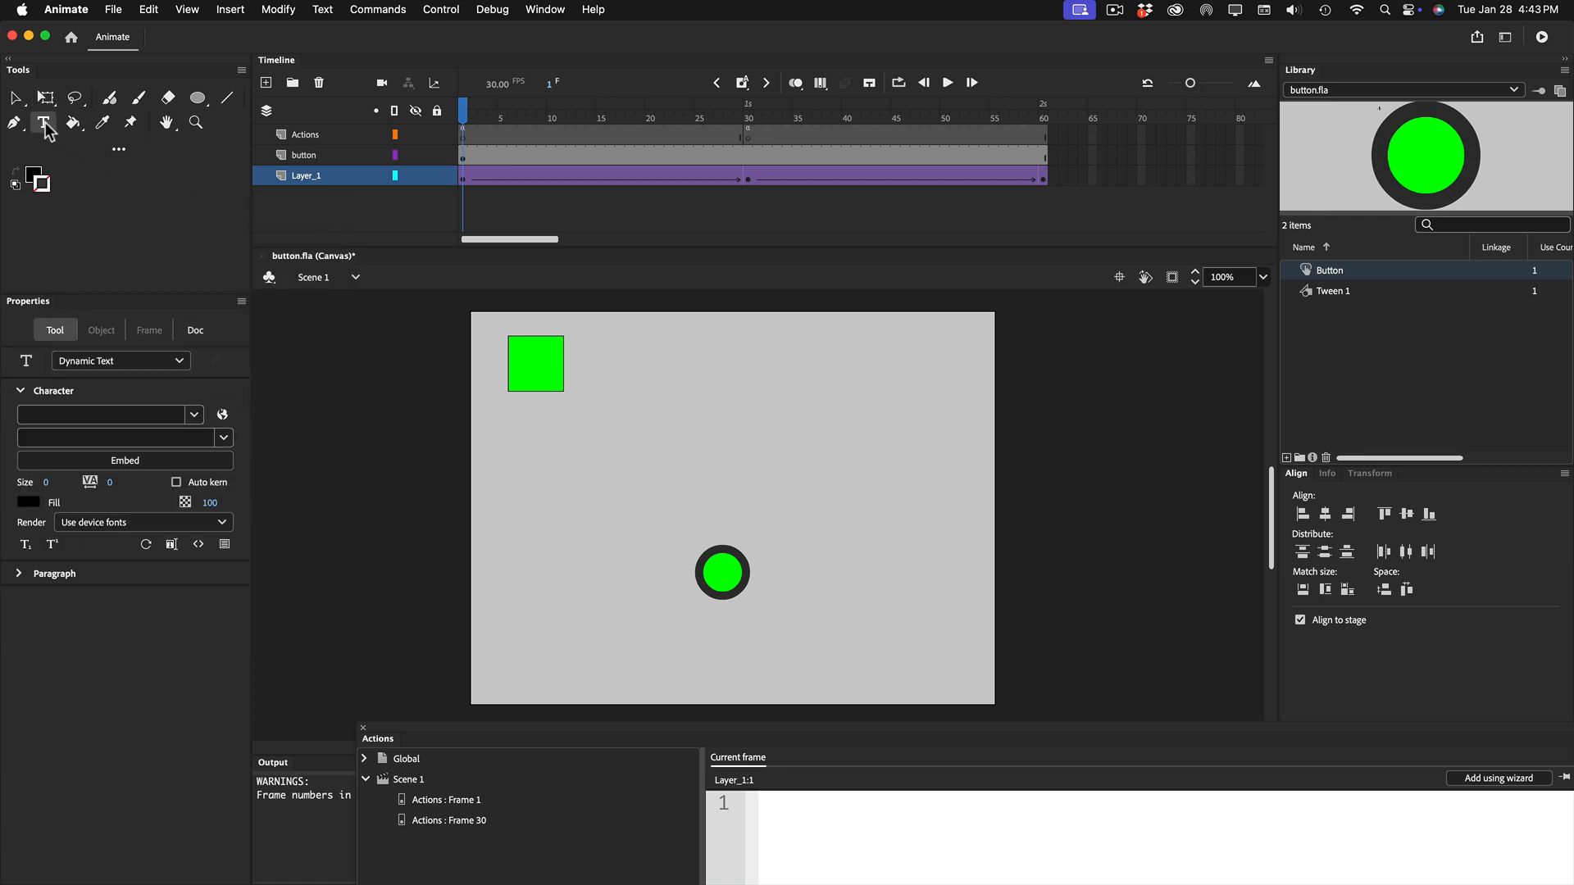
left_click(75, 415)
type("im")
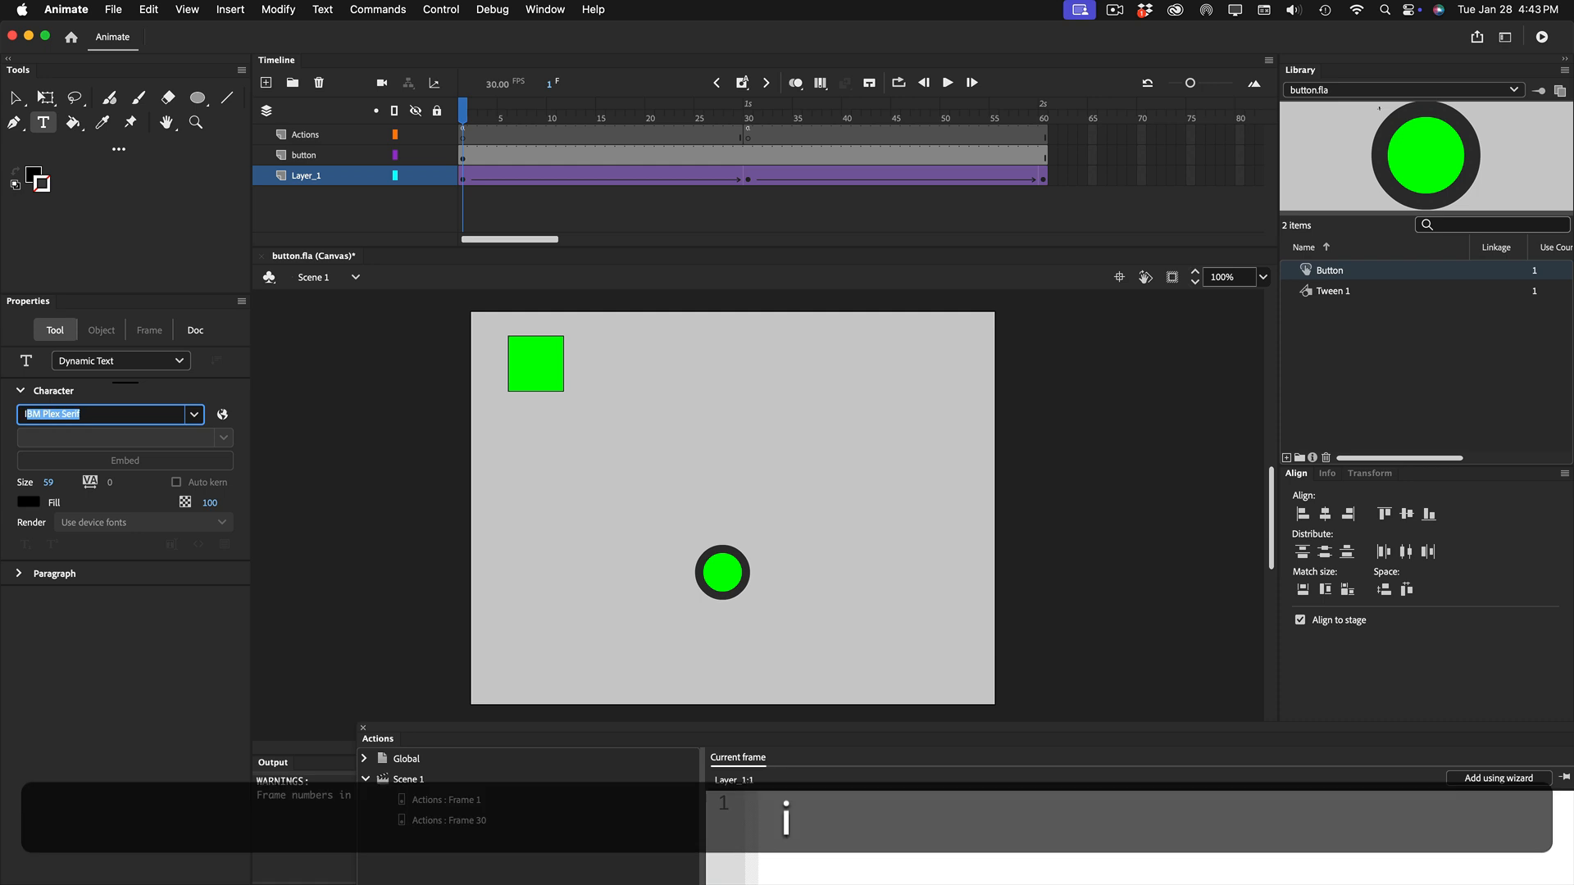
key("Return")
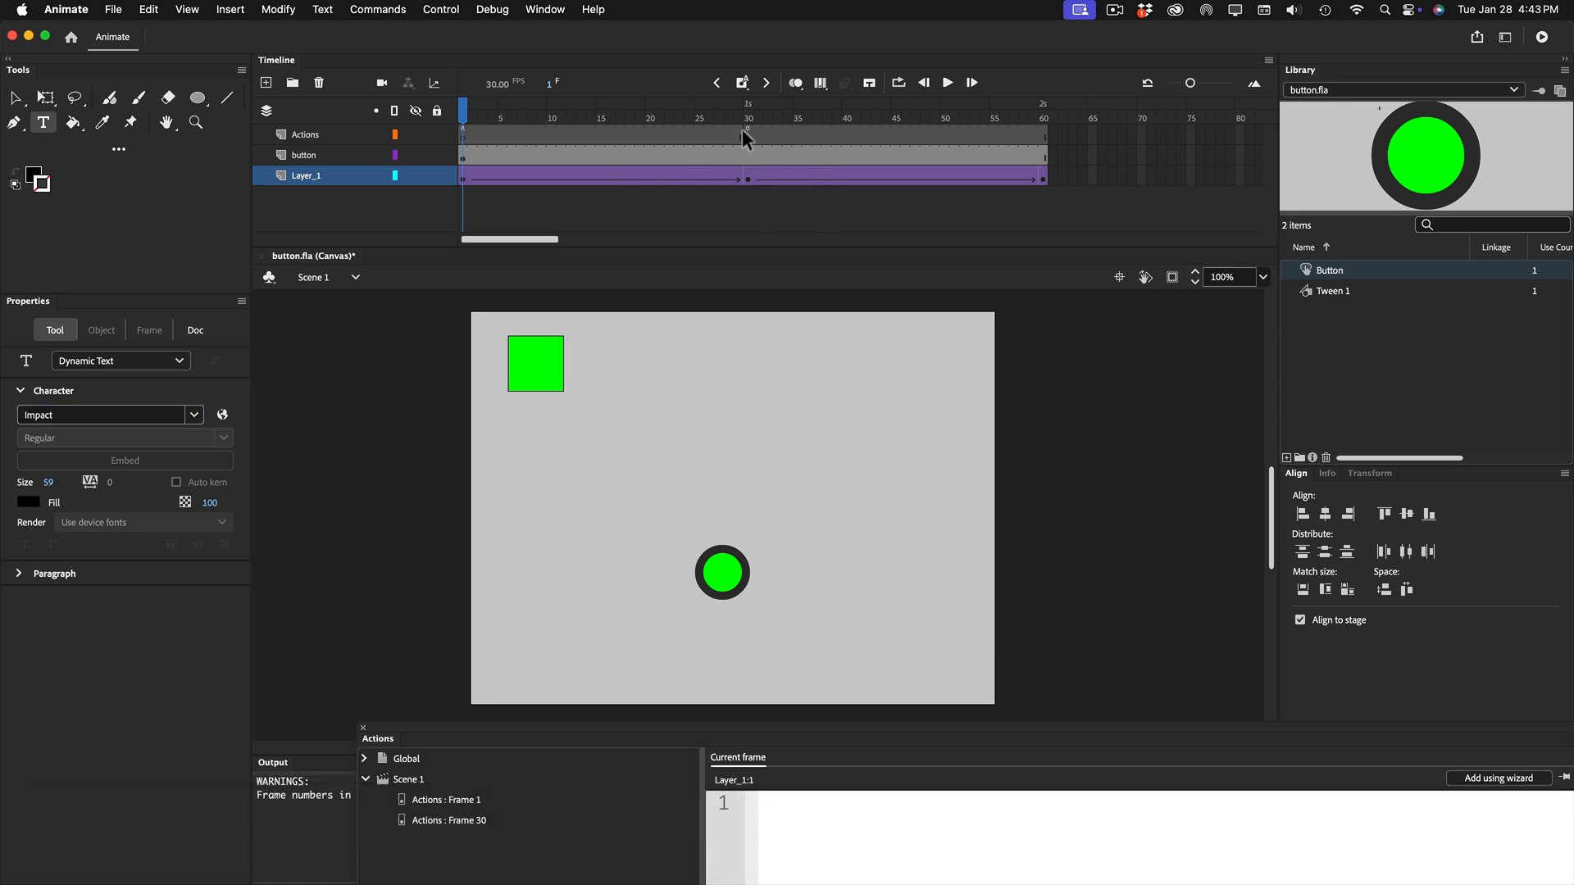
Add the text "play" beside the circular button on frame 1 of the button layer, in a one-line box about 169 by 80
left_click(464, 156)
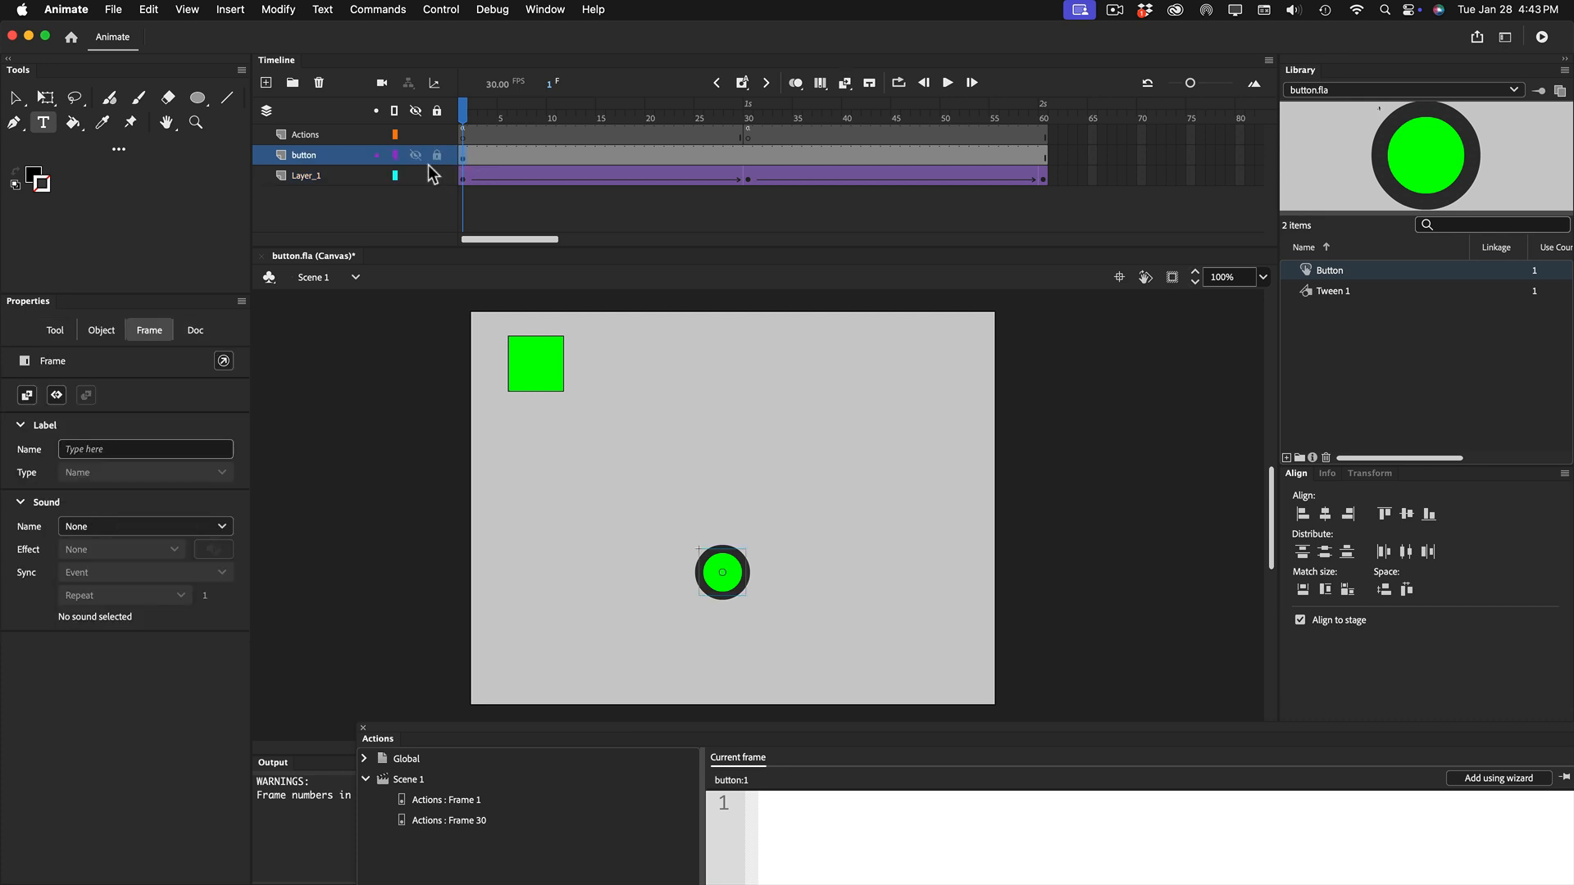
left_click(45, 134)
left_click(779, 548)
type("play")
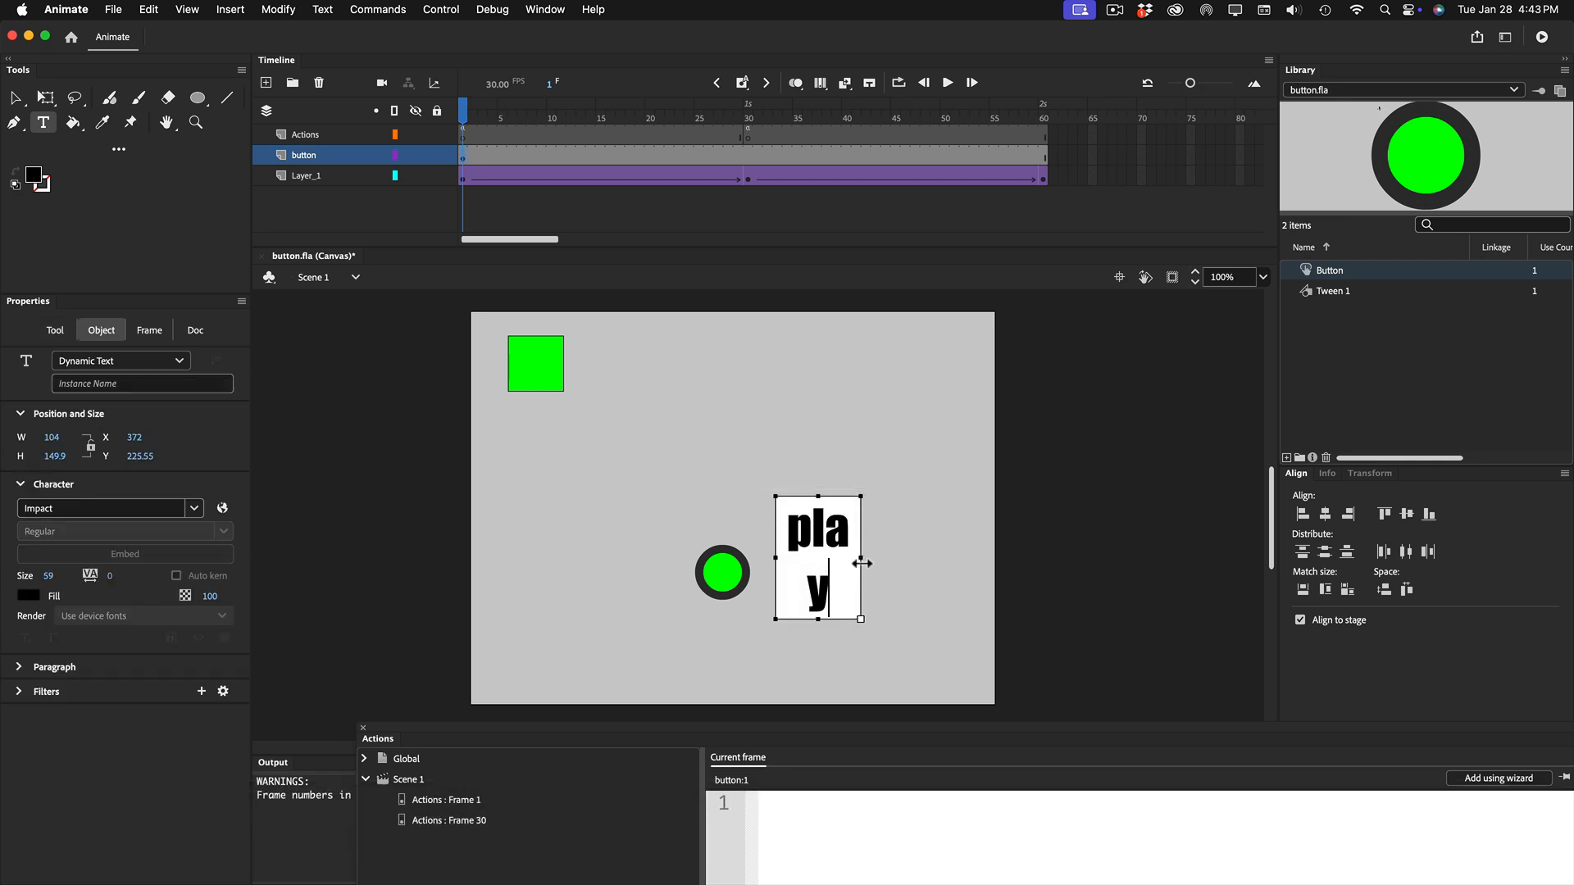
left_click_drag(861, 555, 913, 549)
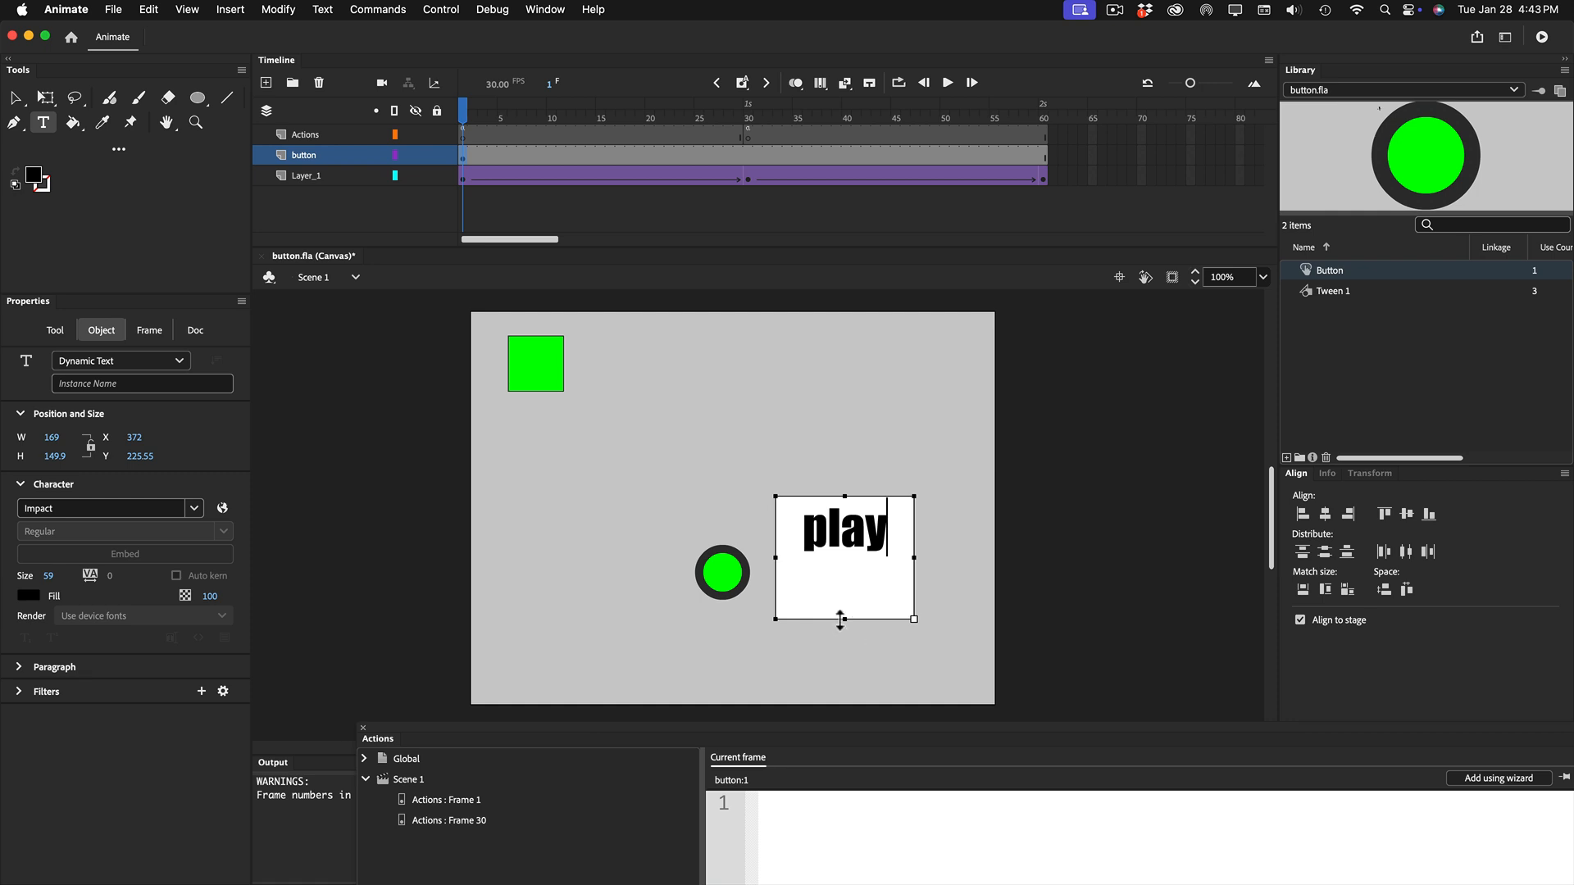
left_click_drag(844, 619, 845, 561)
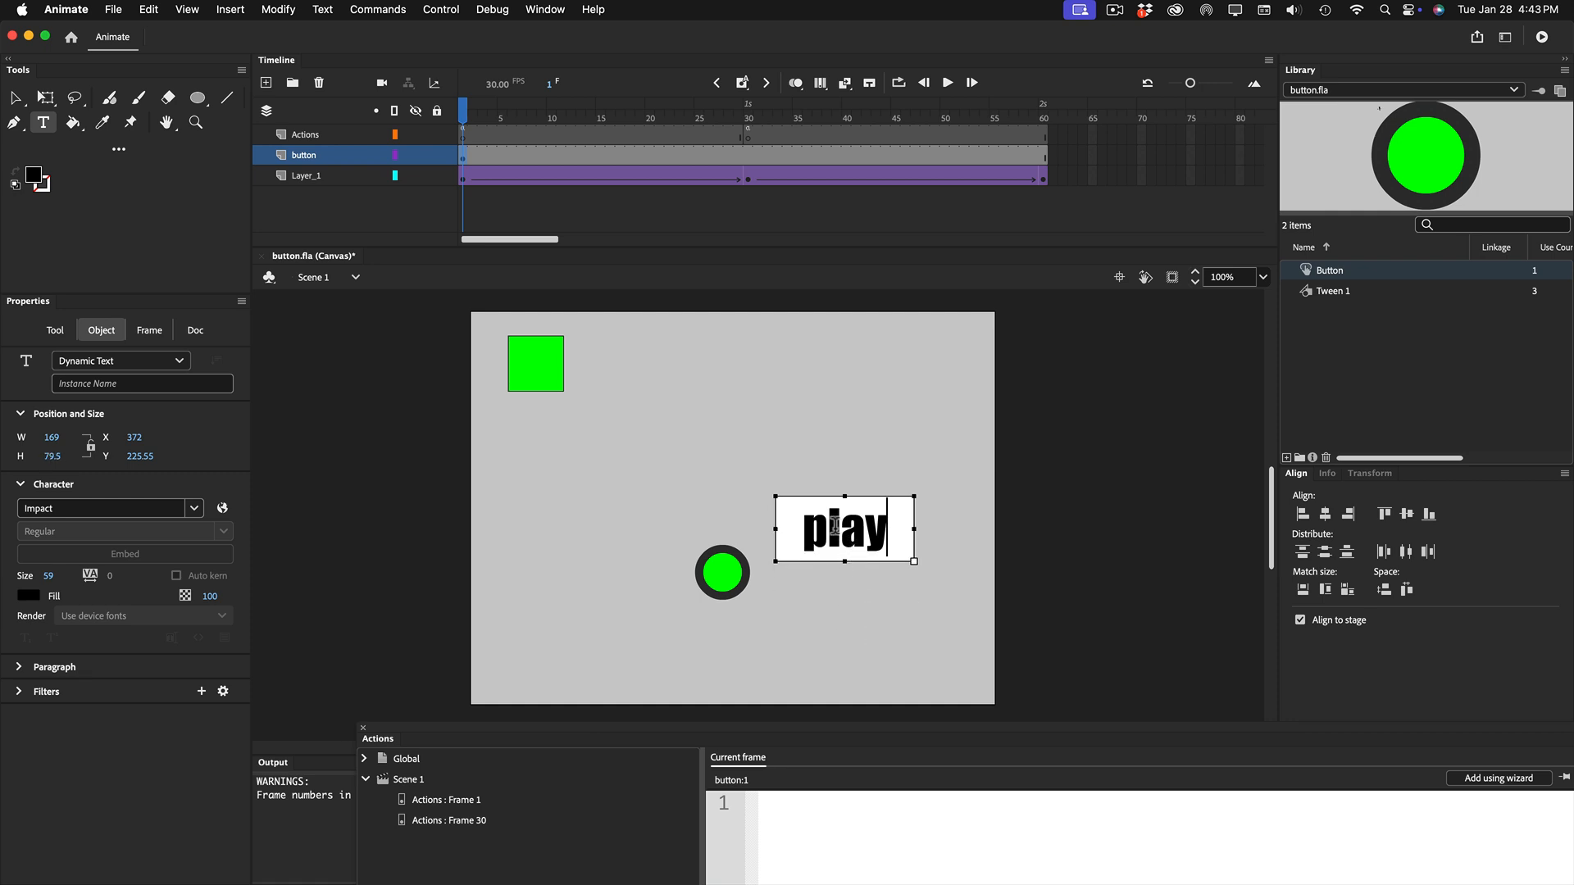
Place the play text right next to the circular button and move both together to about X 233, Y 303
left_click(18, 98)
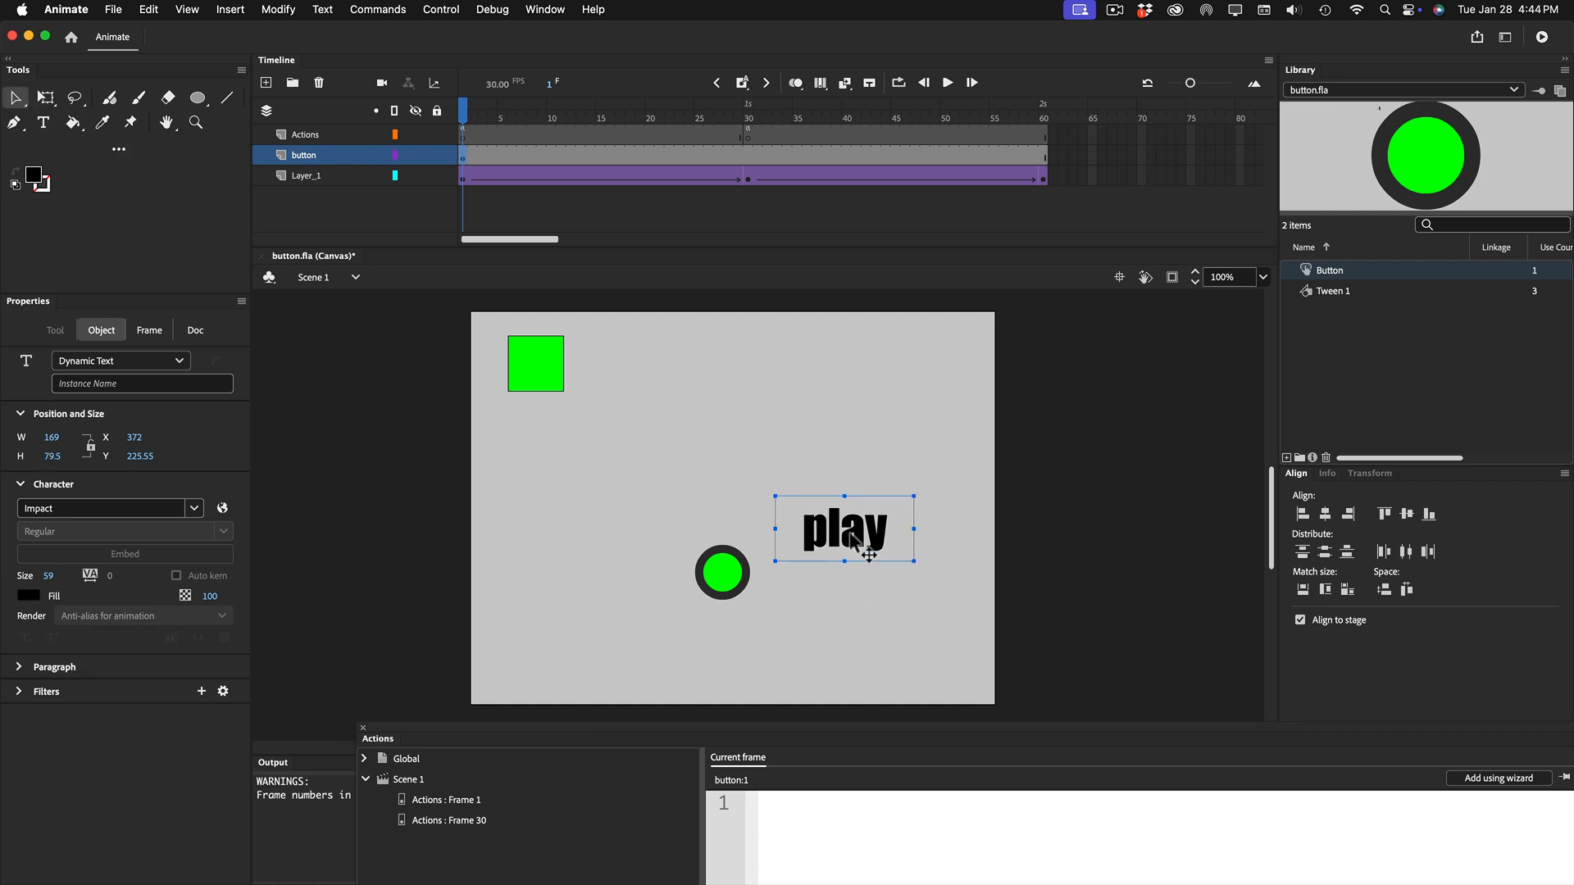
left_click_drag(836, 529, 795, 584)
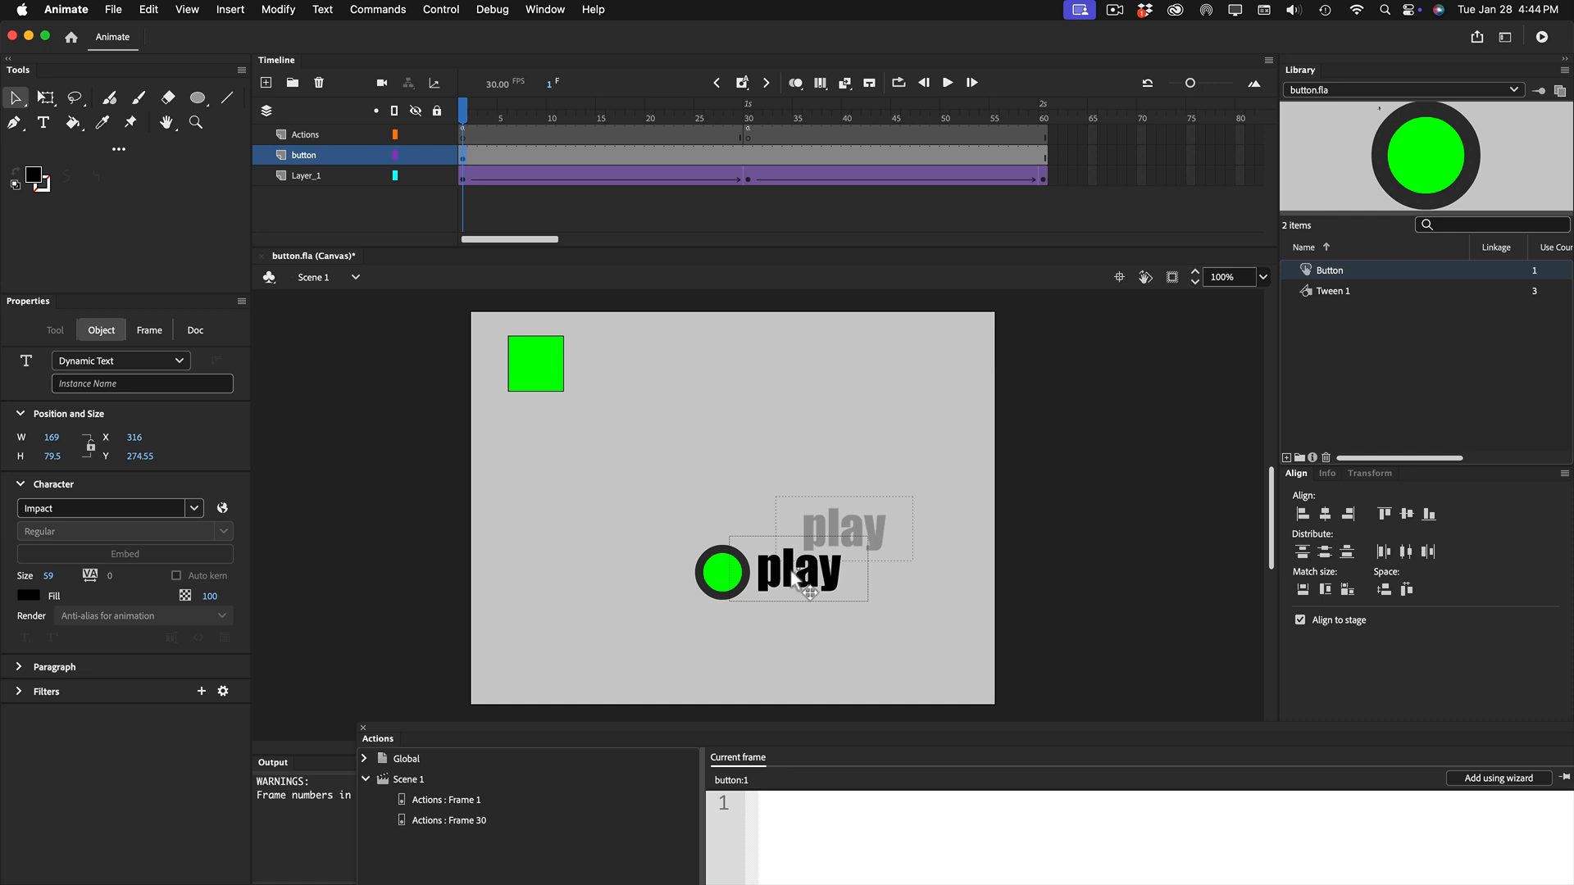
left_click(859, 493)
left_click_drag(660, 502, 912, 632)
left_click_drag(831, 583, 796, 605)
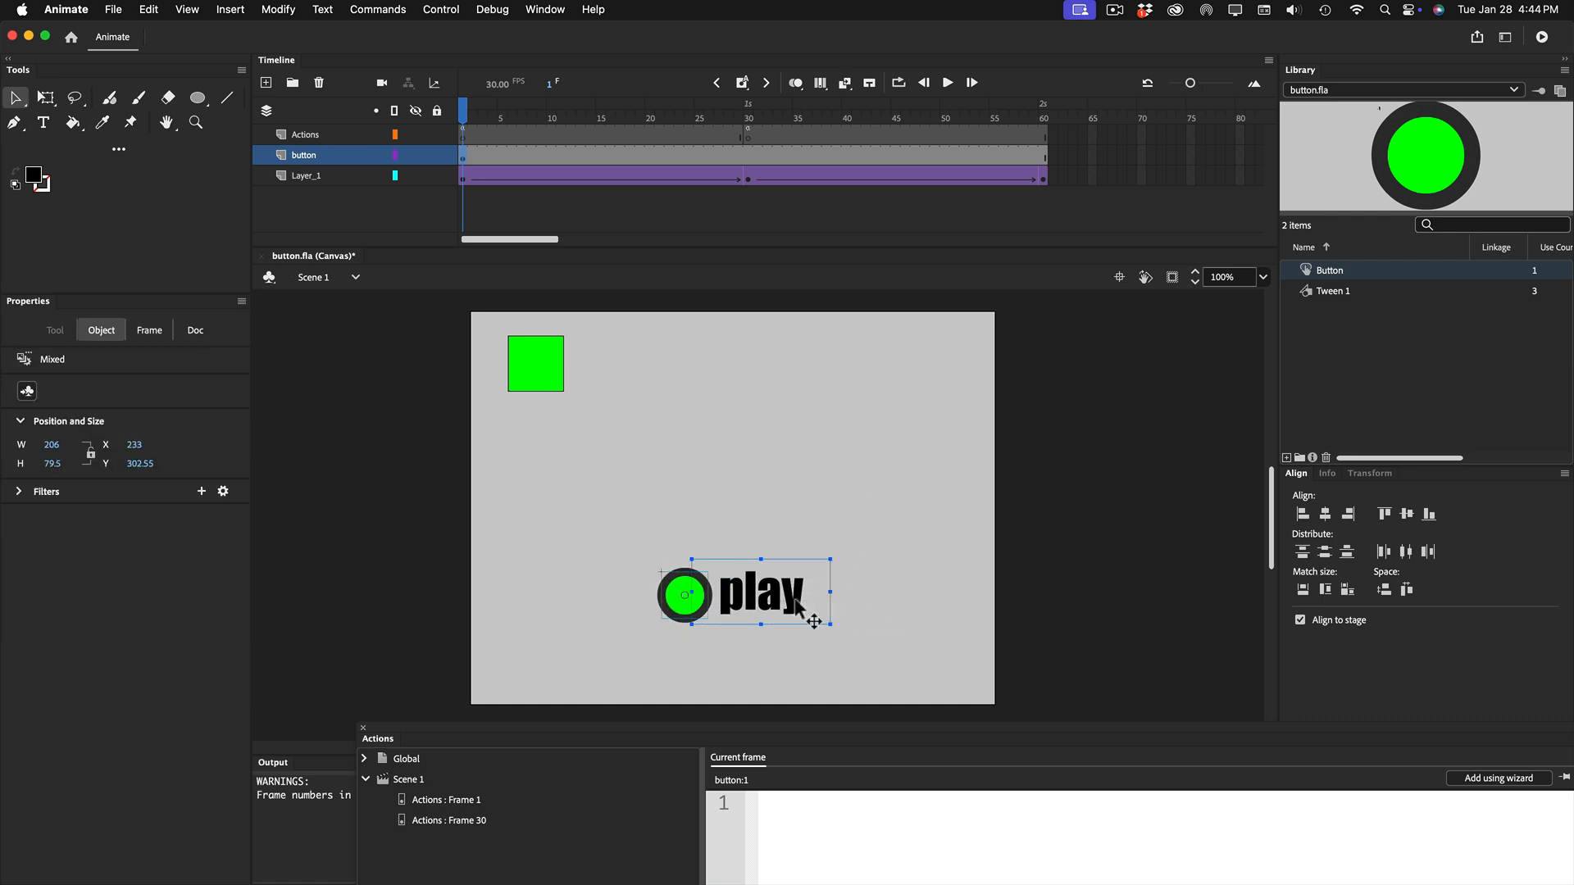
Preview the circular button with its play label in the browser and close the preview
left_click(848, 537)
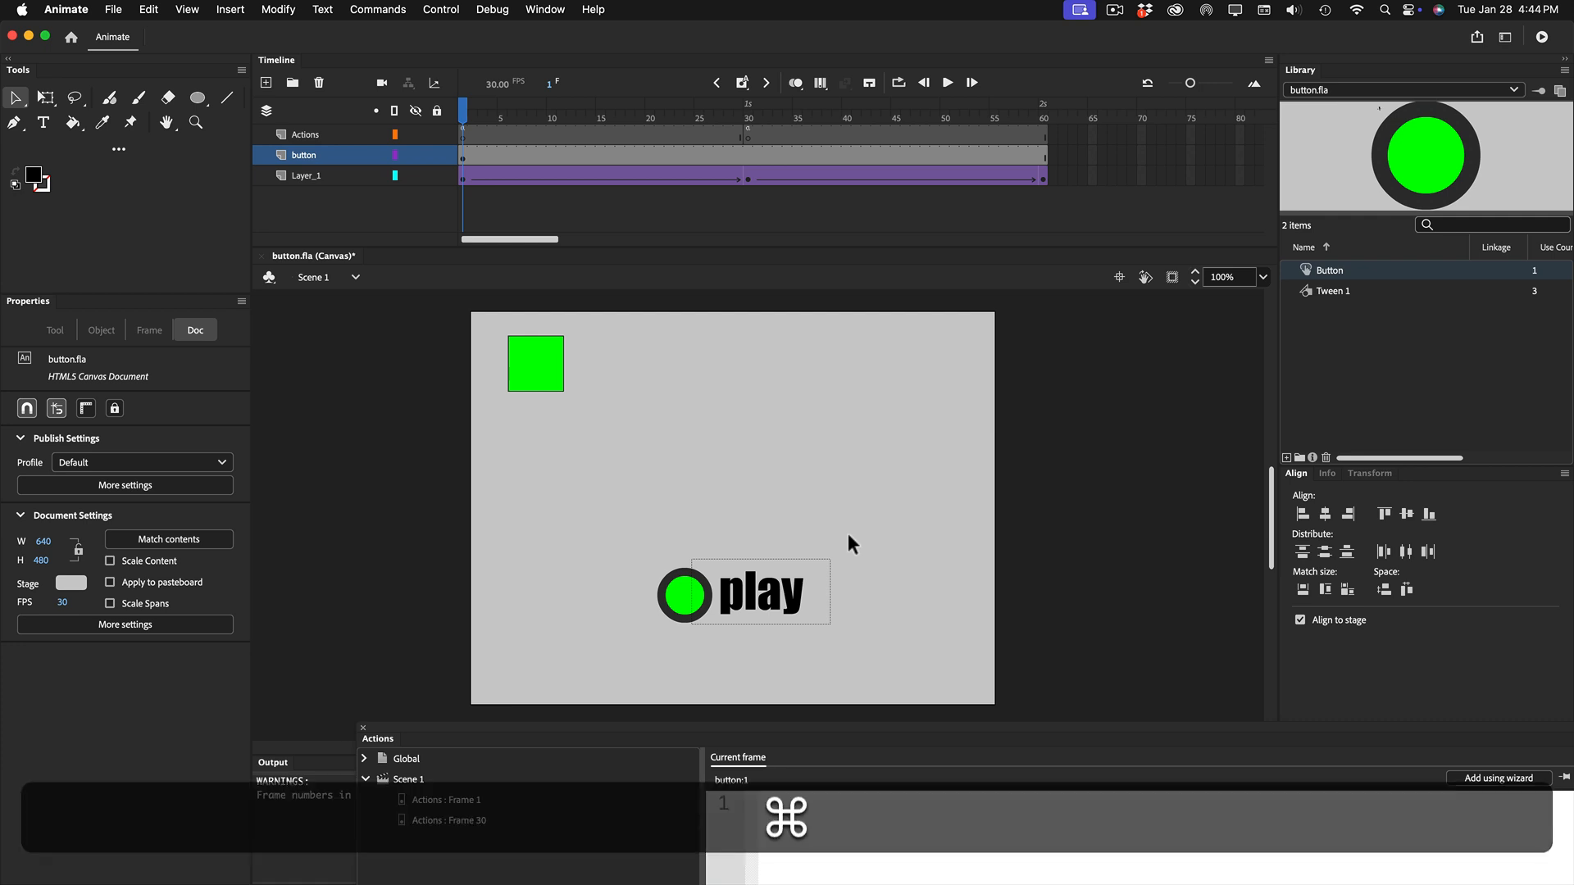
key("super+Return")
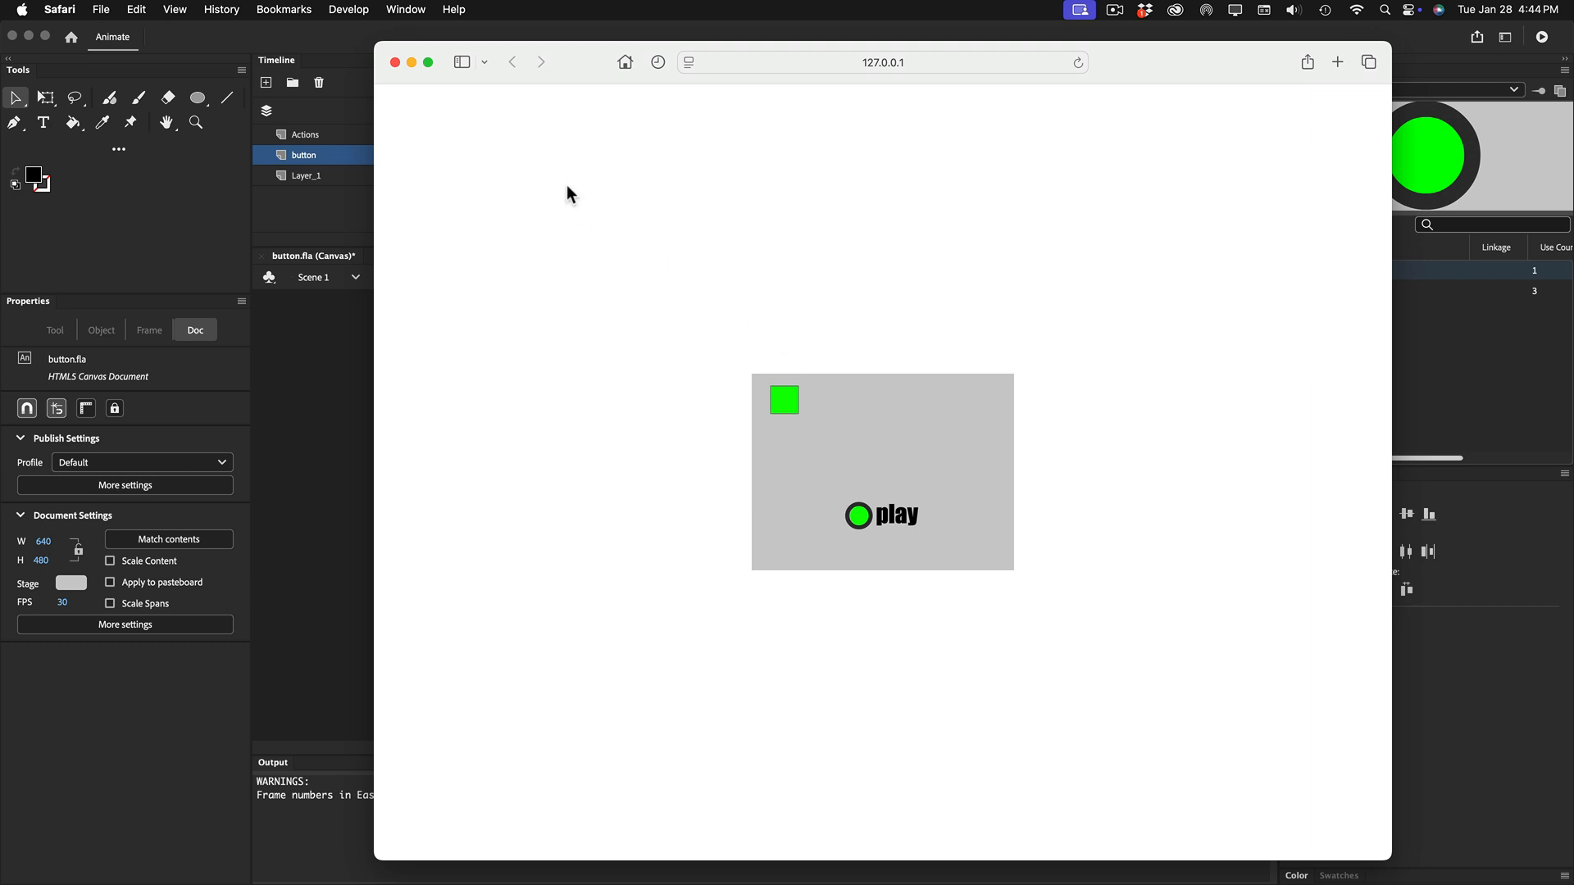
left_click(395, 62)
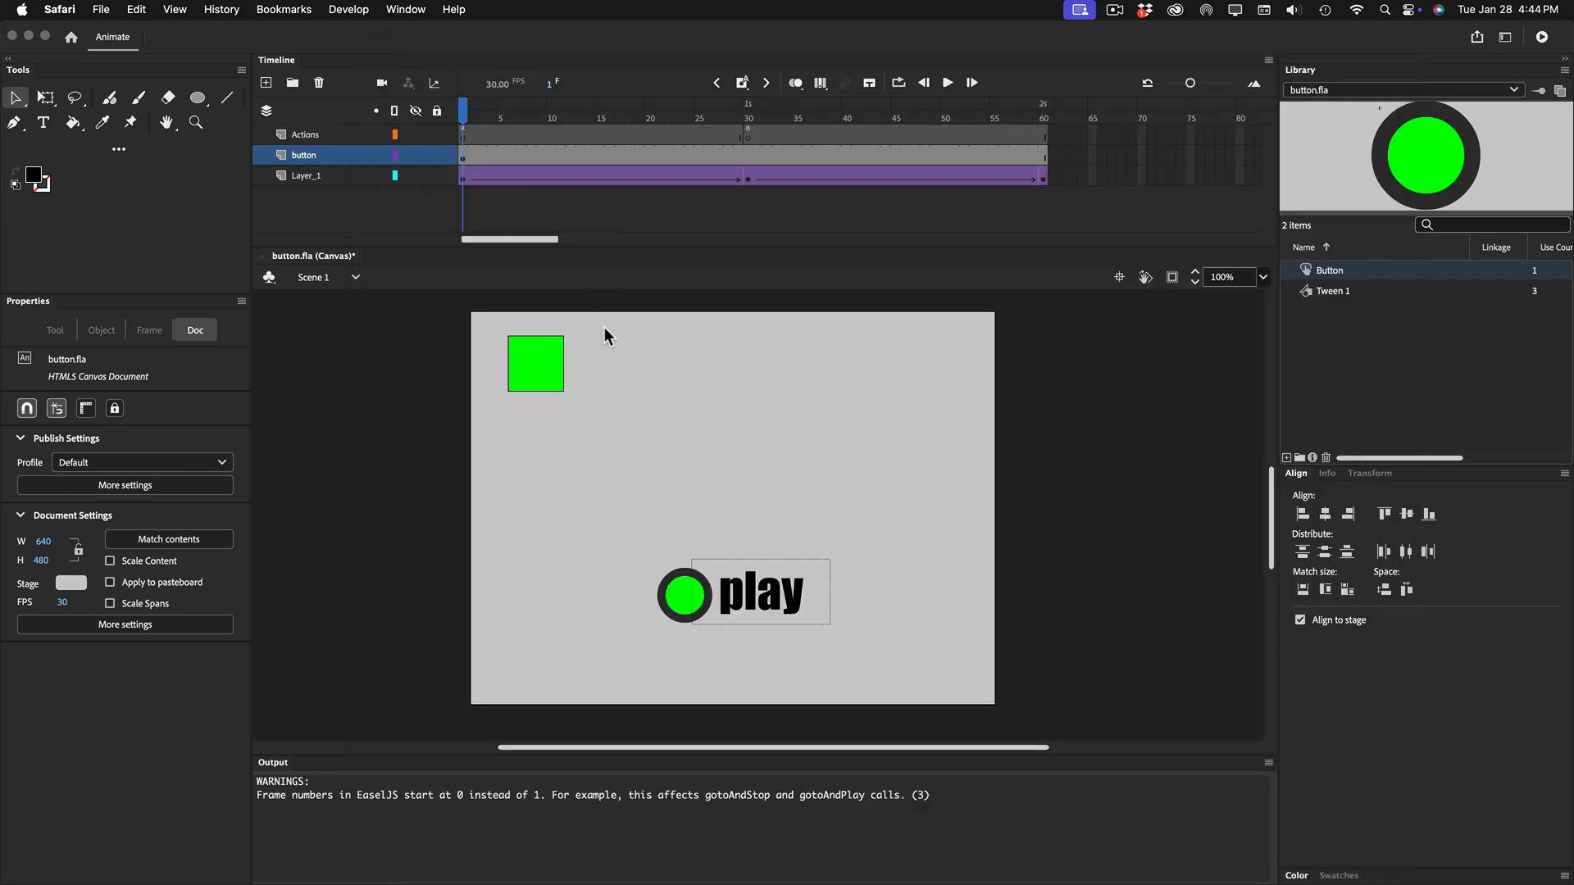
Open the Button symbol for editing in place and insert a keyframe in its Hit frame
left_click(670, 598)
double_click(670, 598)
left_click(523, 138)
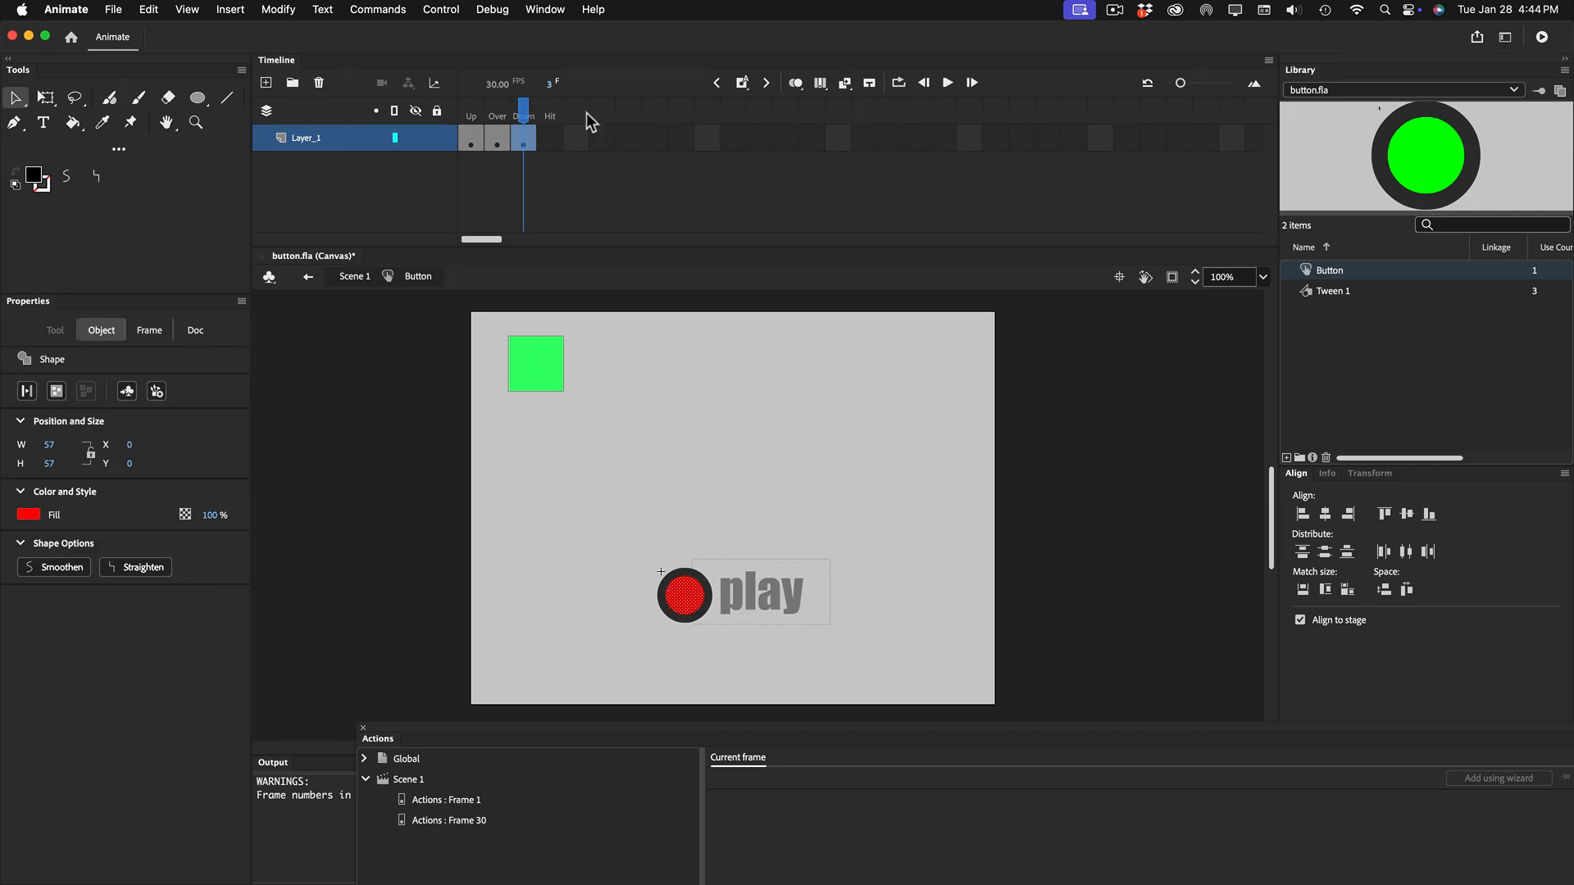
left_click(549, 137)
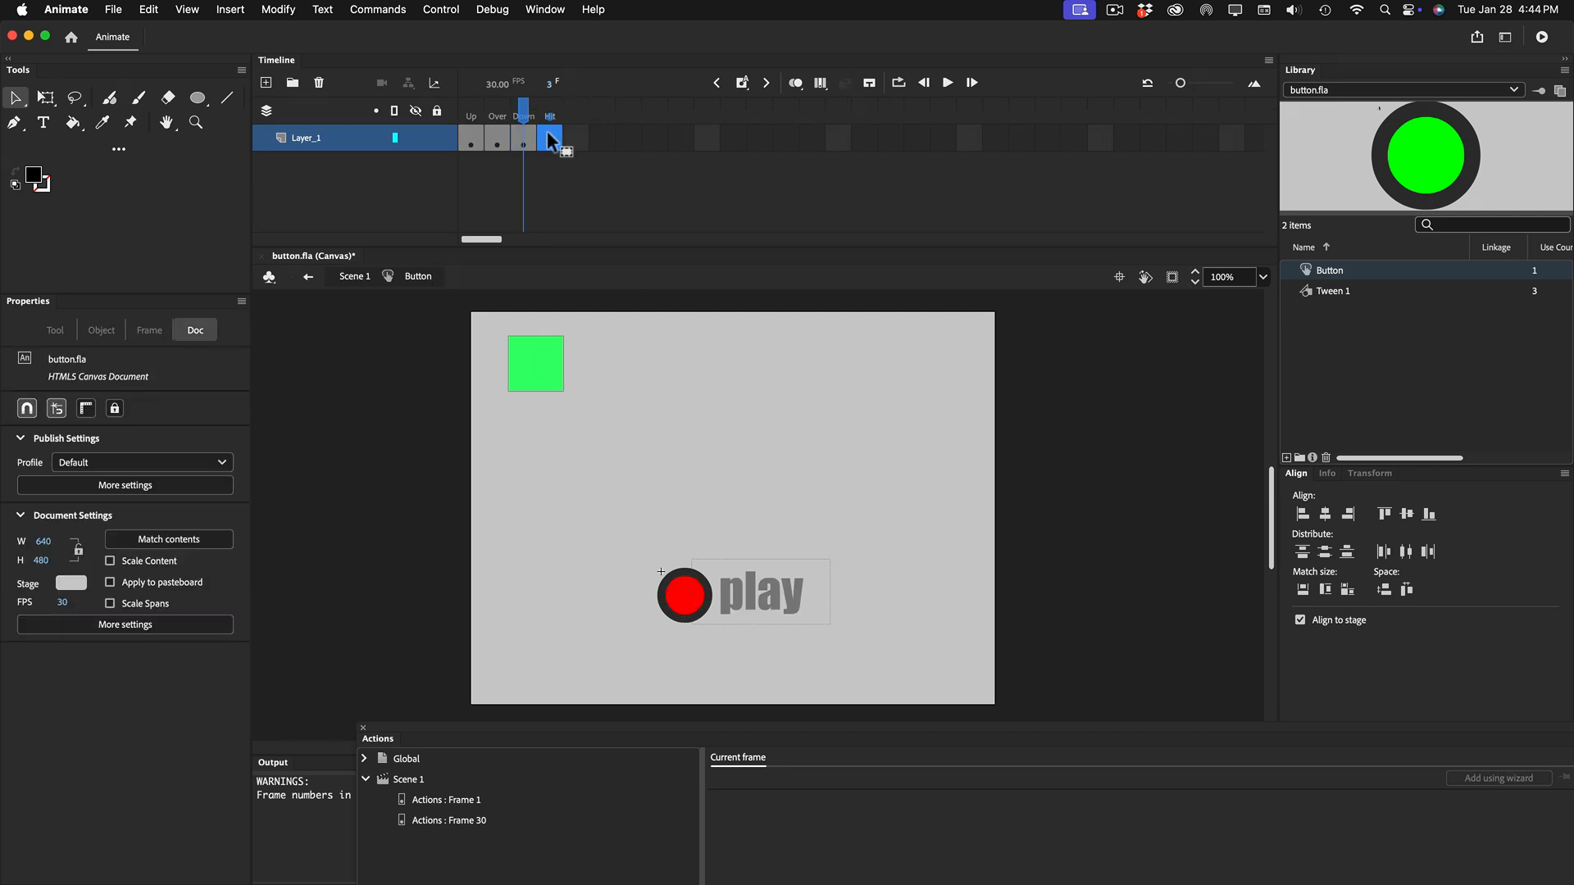
key("F6")
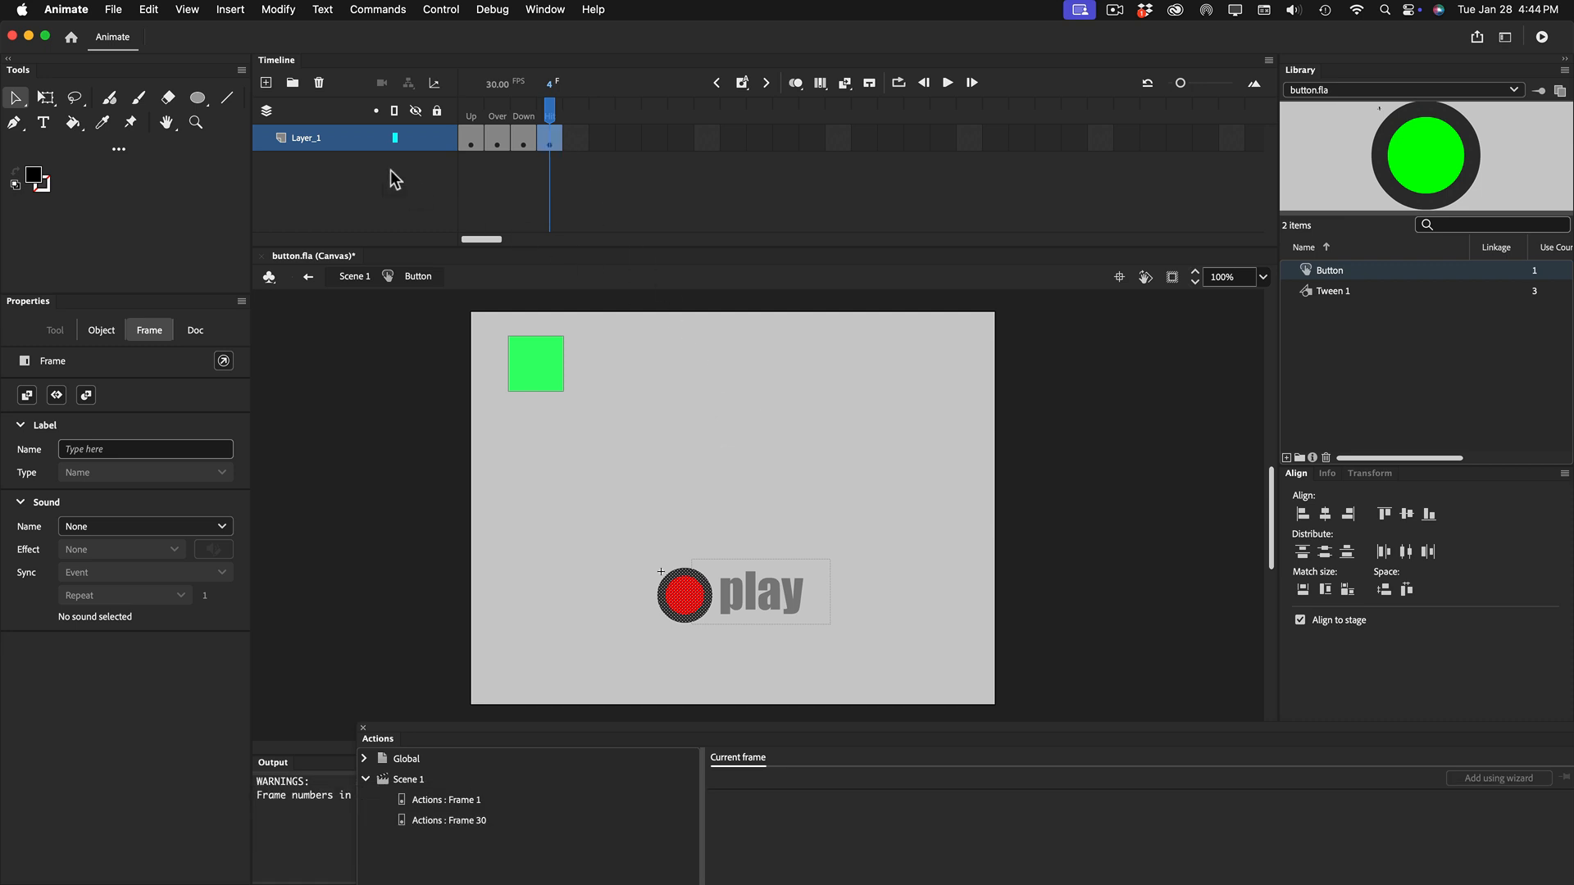
Draw a red rectangle without stroke over the play text in the Hit frame, overlapping the edge of the circle
left_click(197, 97)
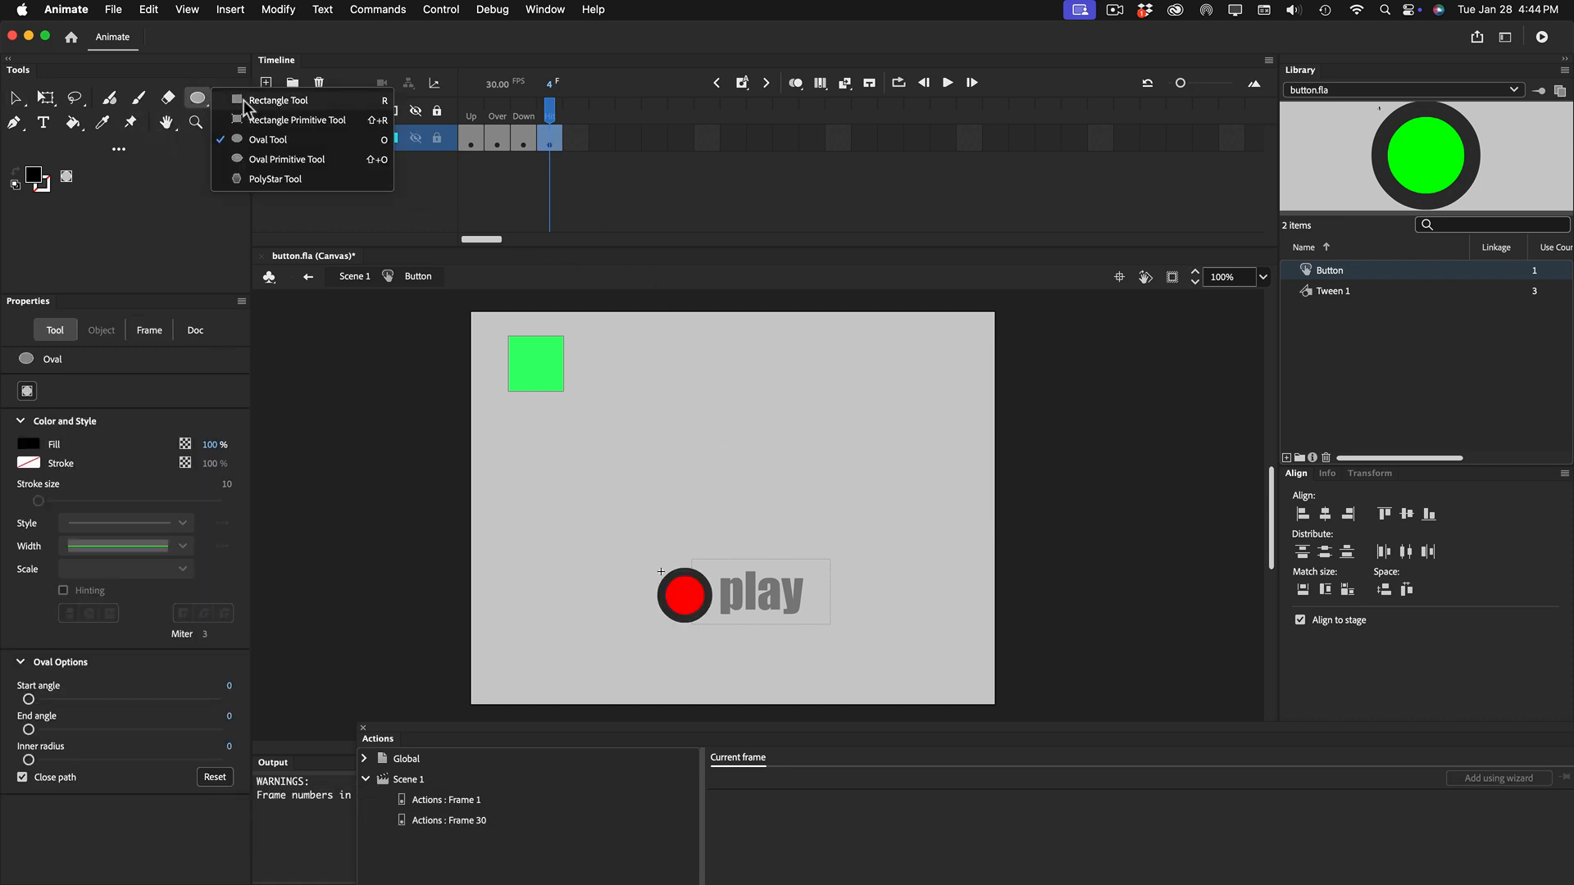
left_click(255, 100)
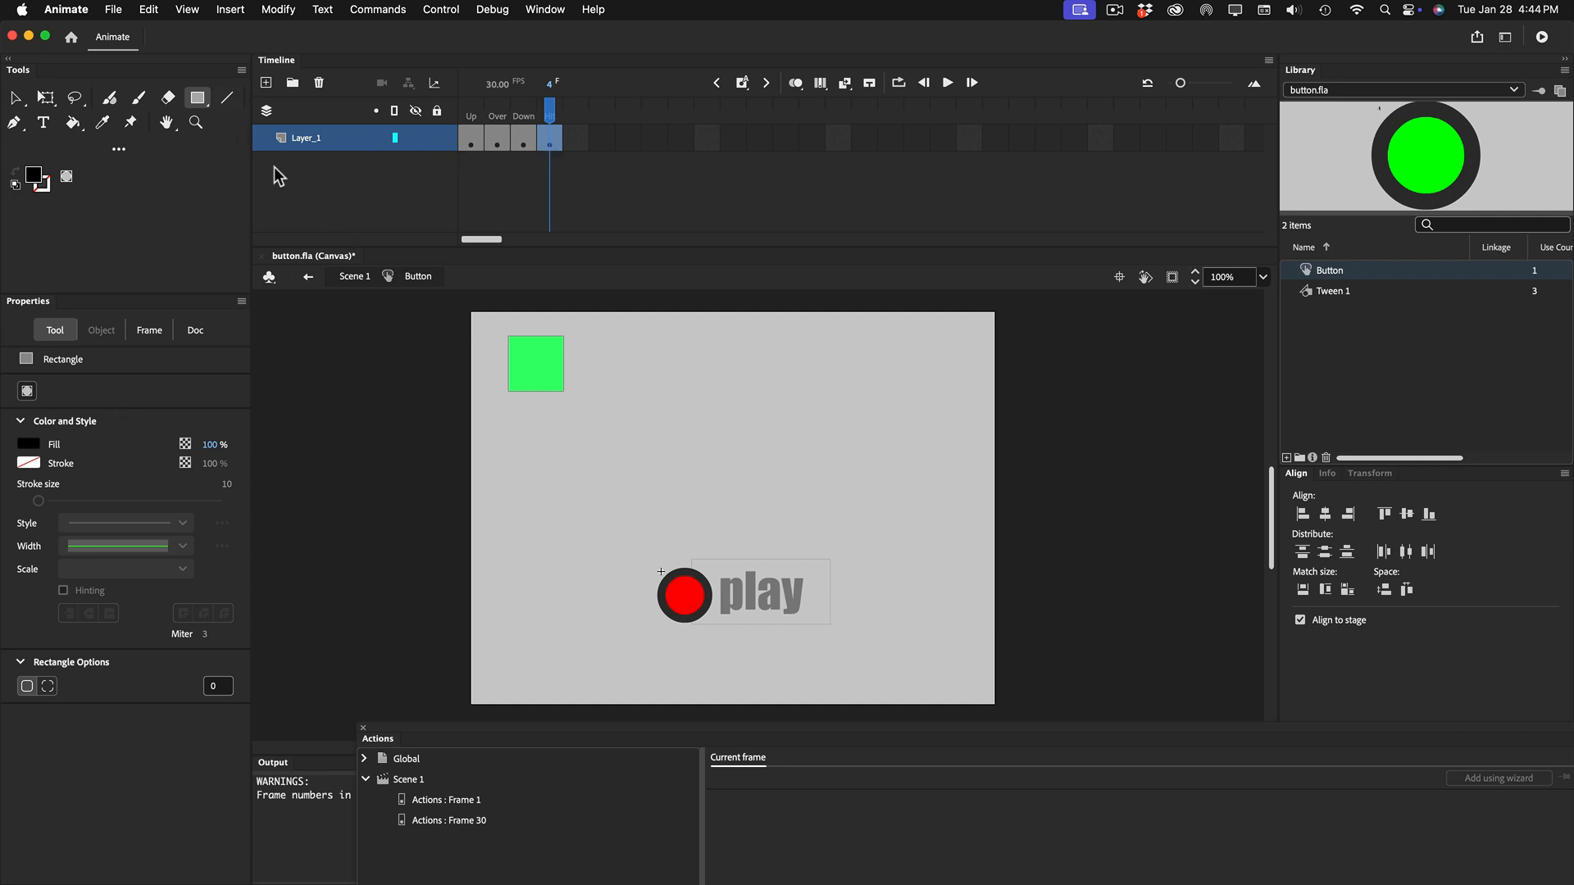
left_click(36, 180)
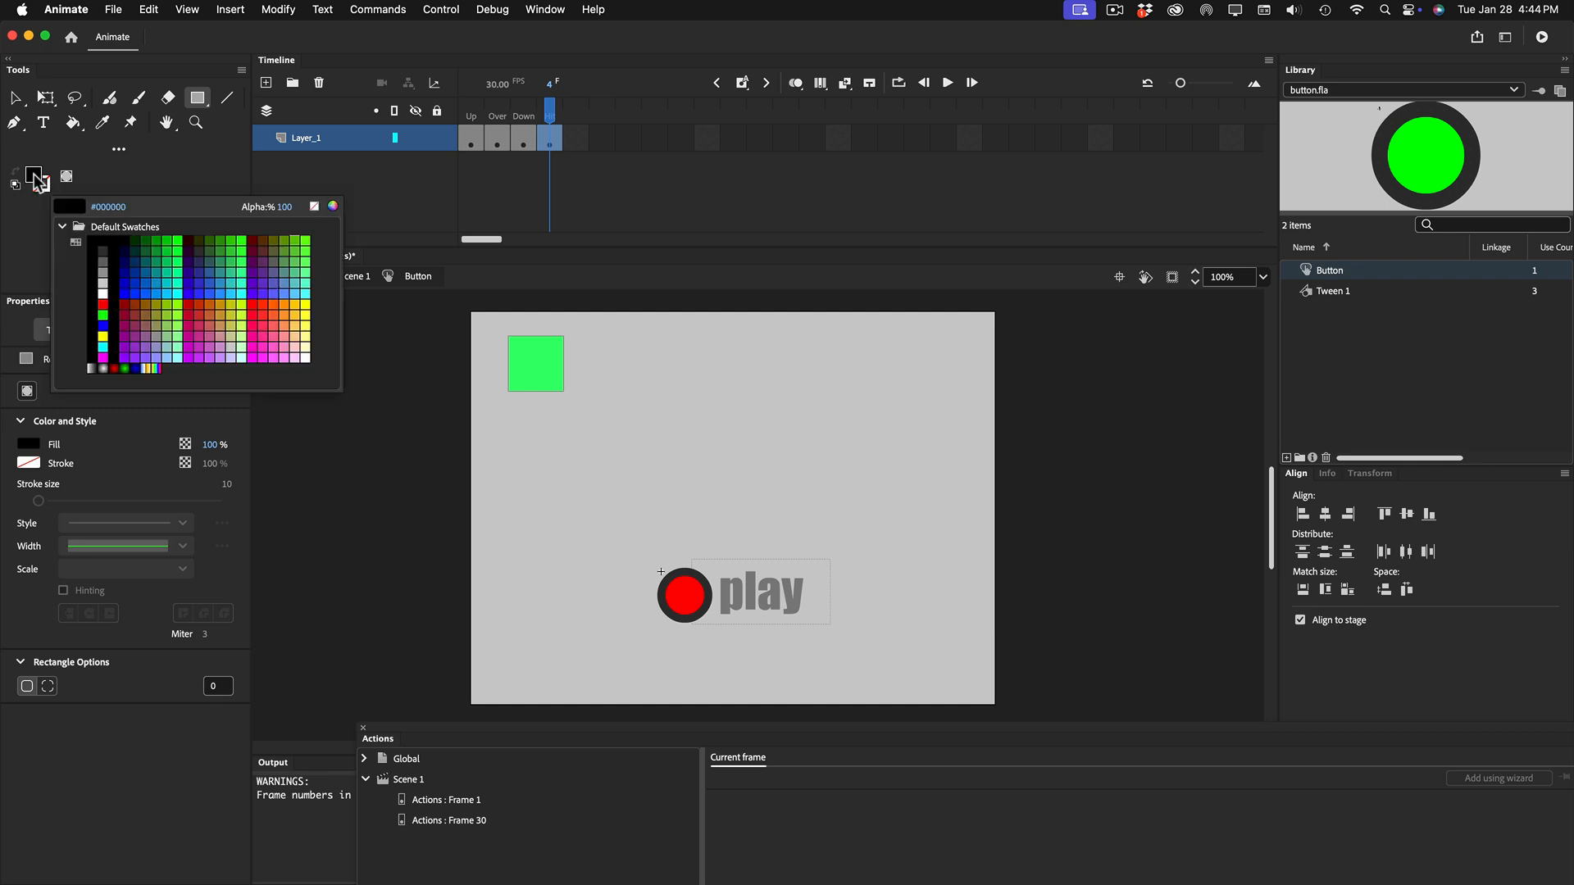
left_click(102, 304)
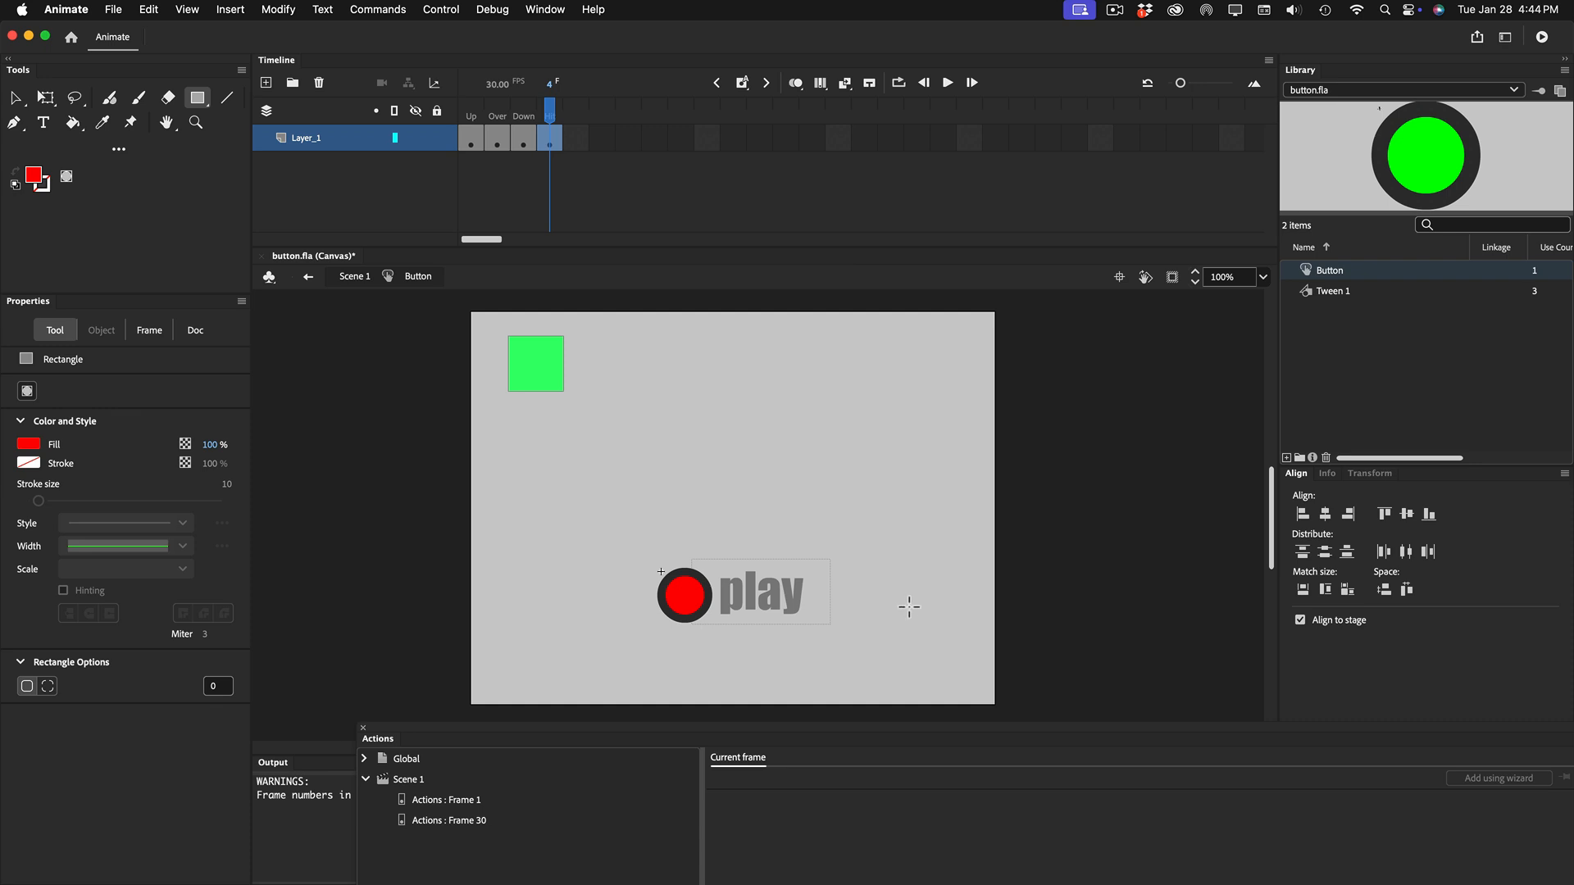
left_click_drag(812, 568, 702, 622)
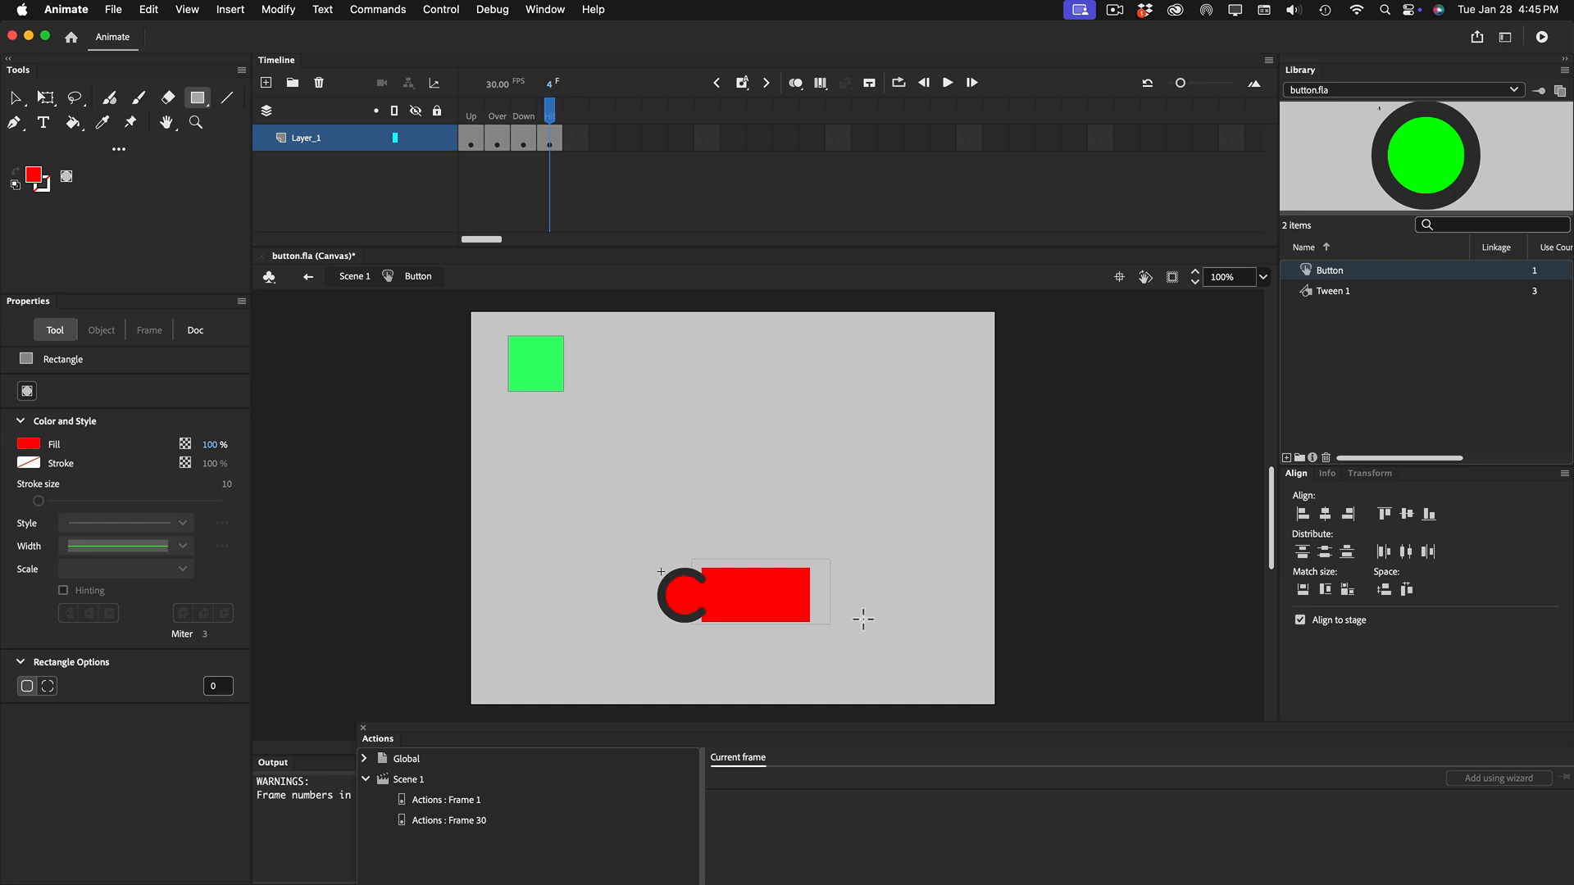
Delete the dark ring around the red circle in the Hit frame
left_click(15, 97)
left_click(669, 579)
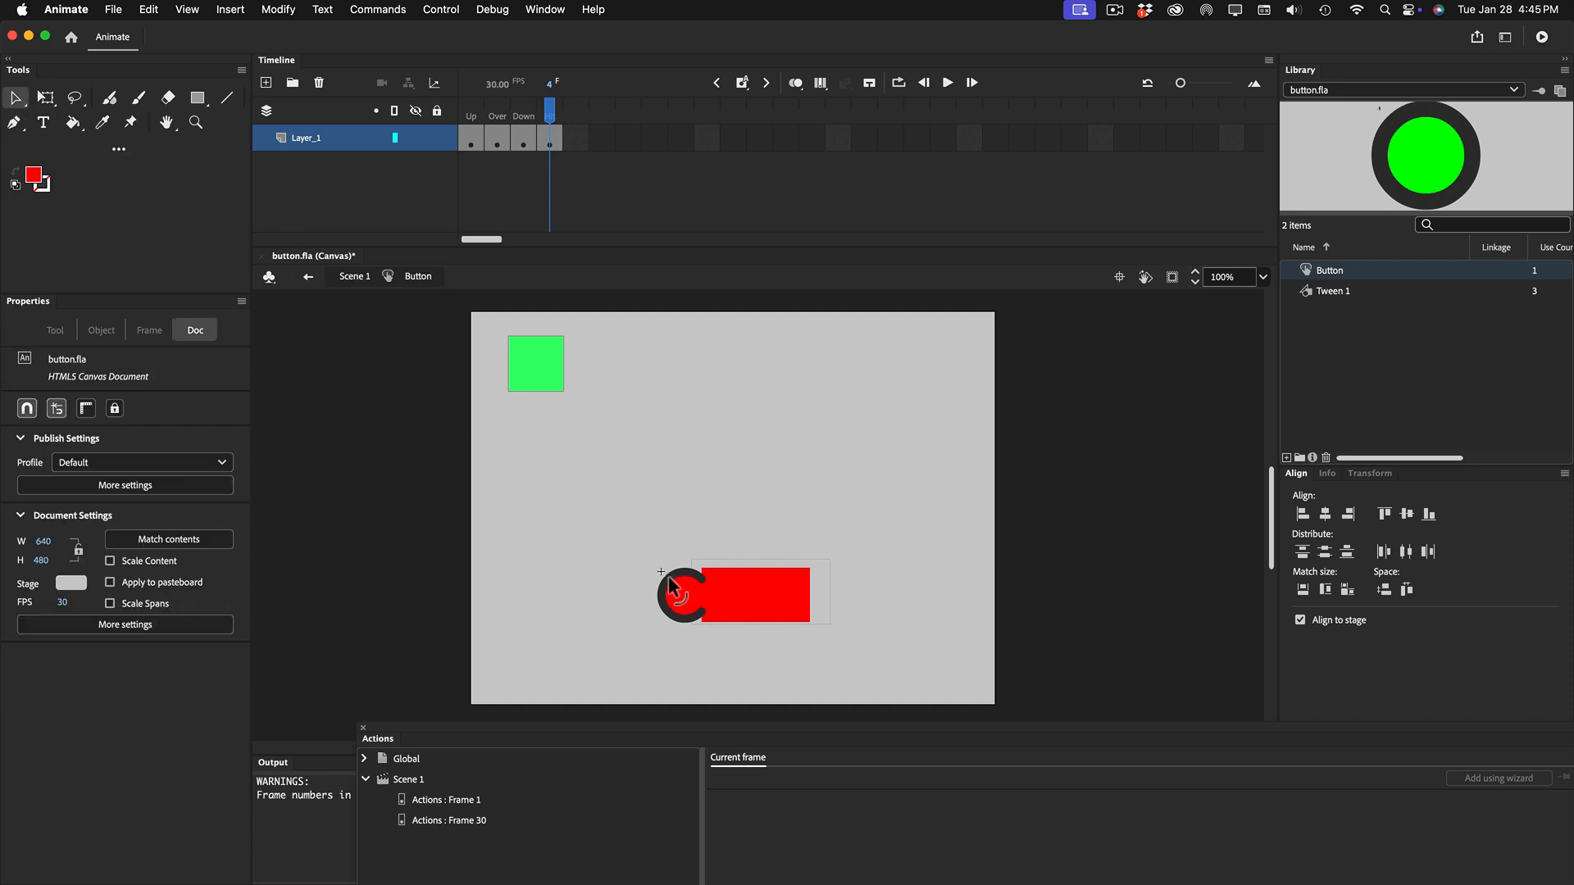
key("BackSpace")
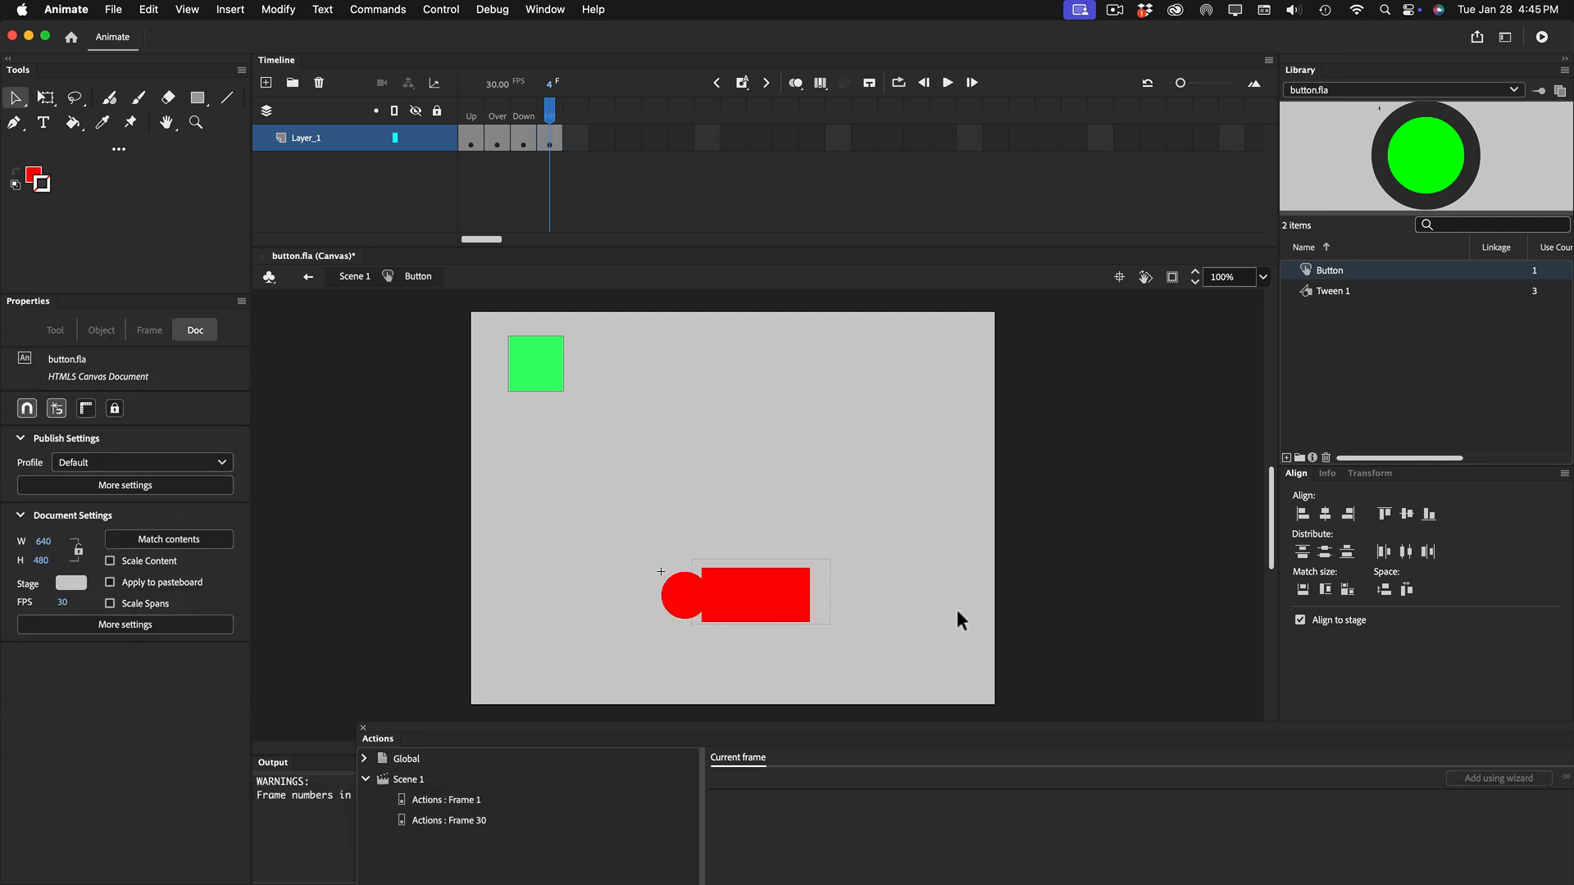
Test the button's extended hit area in the browser, triggering the square's animation and pointing at the play label
key("super+Return")
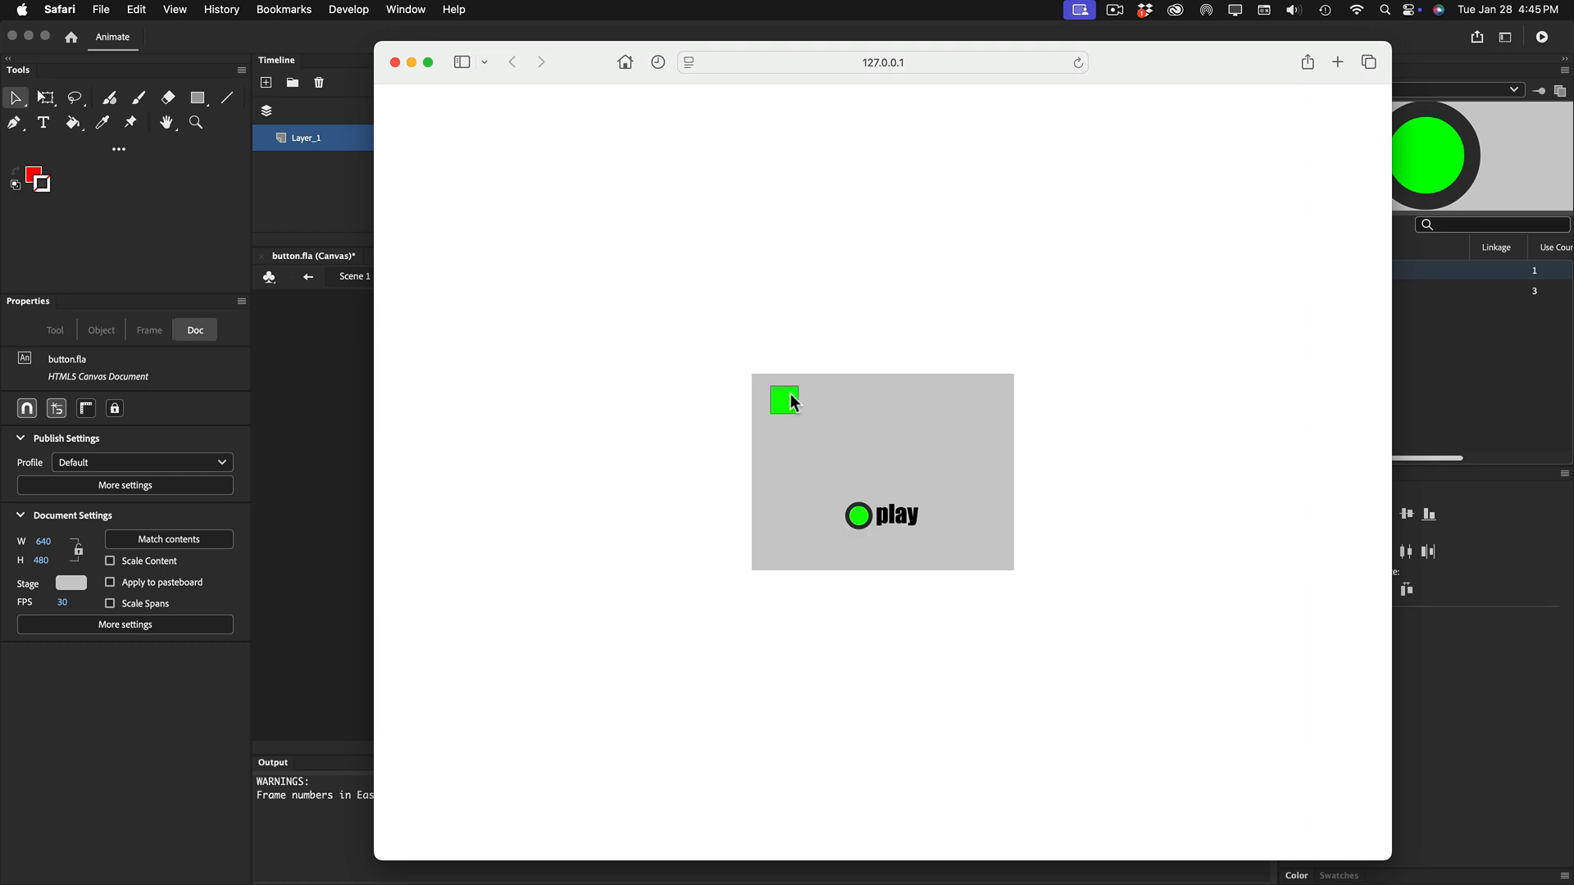
left_click(395, 63)
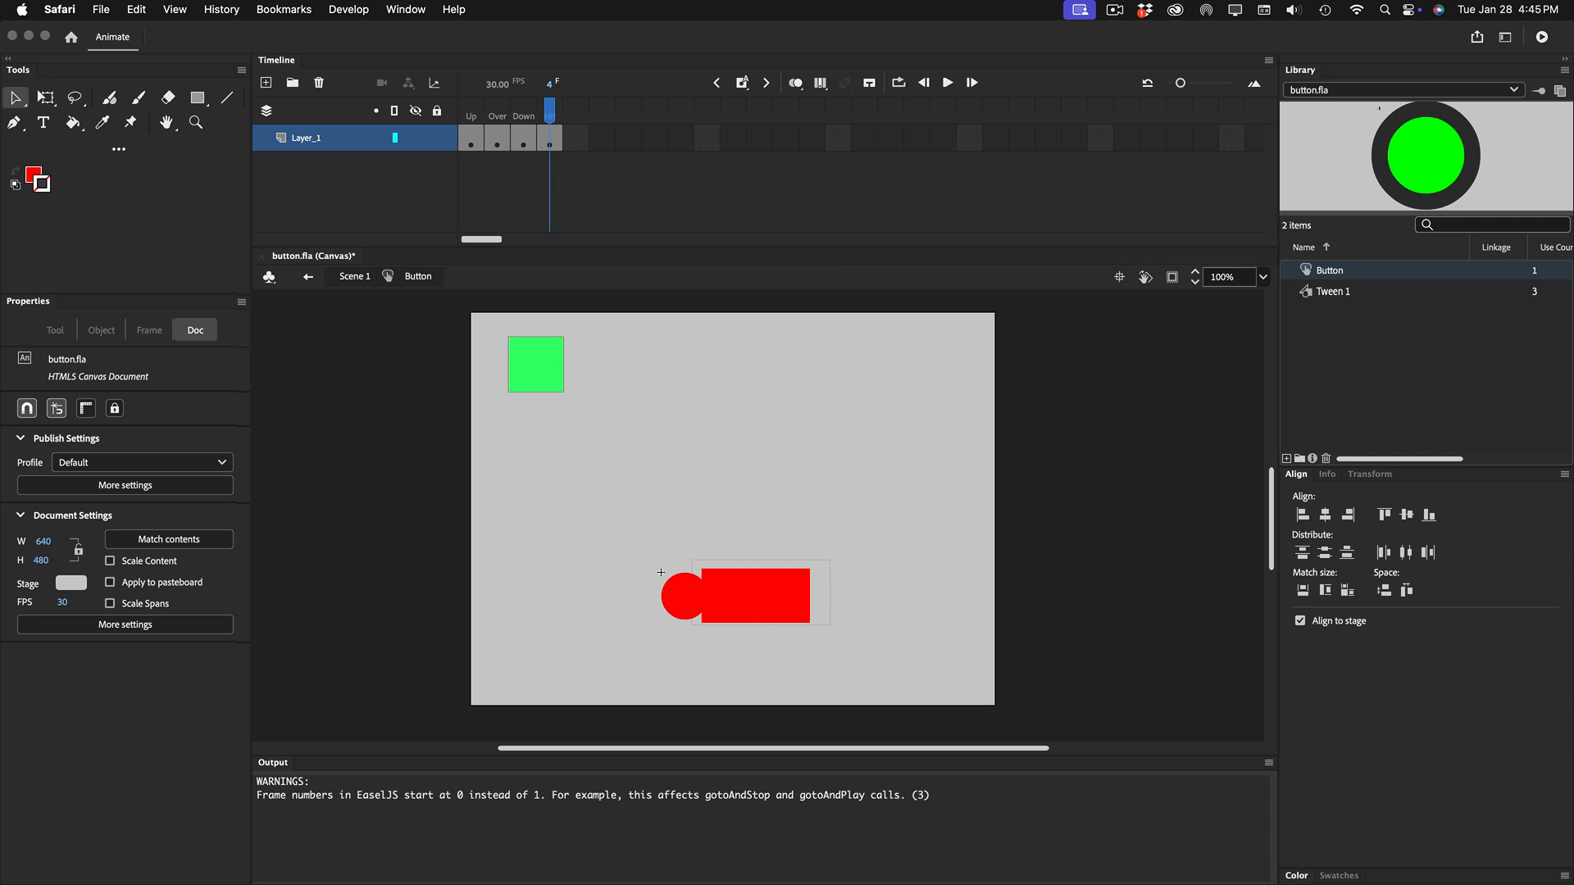
left_click(747, 591)
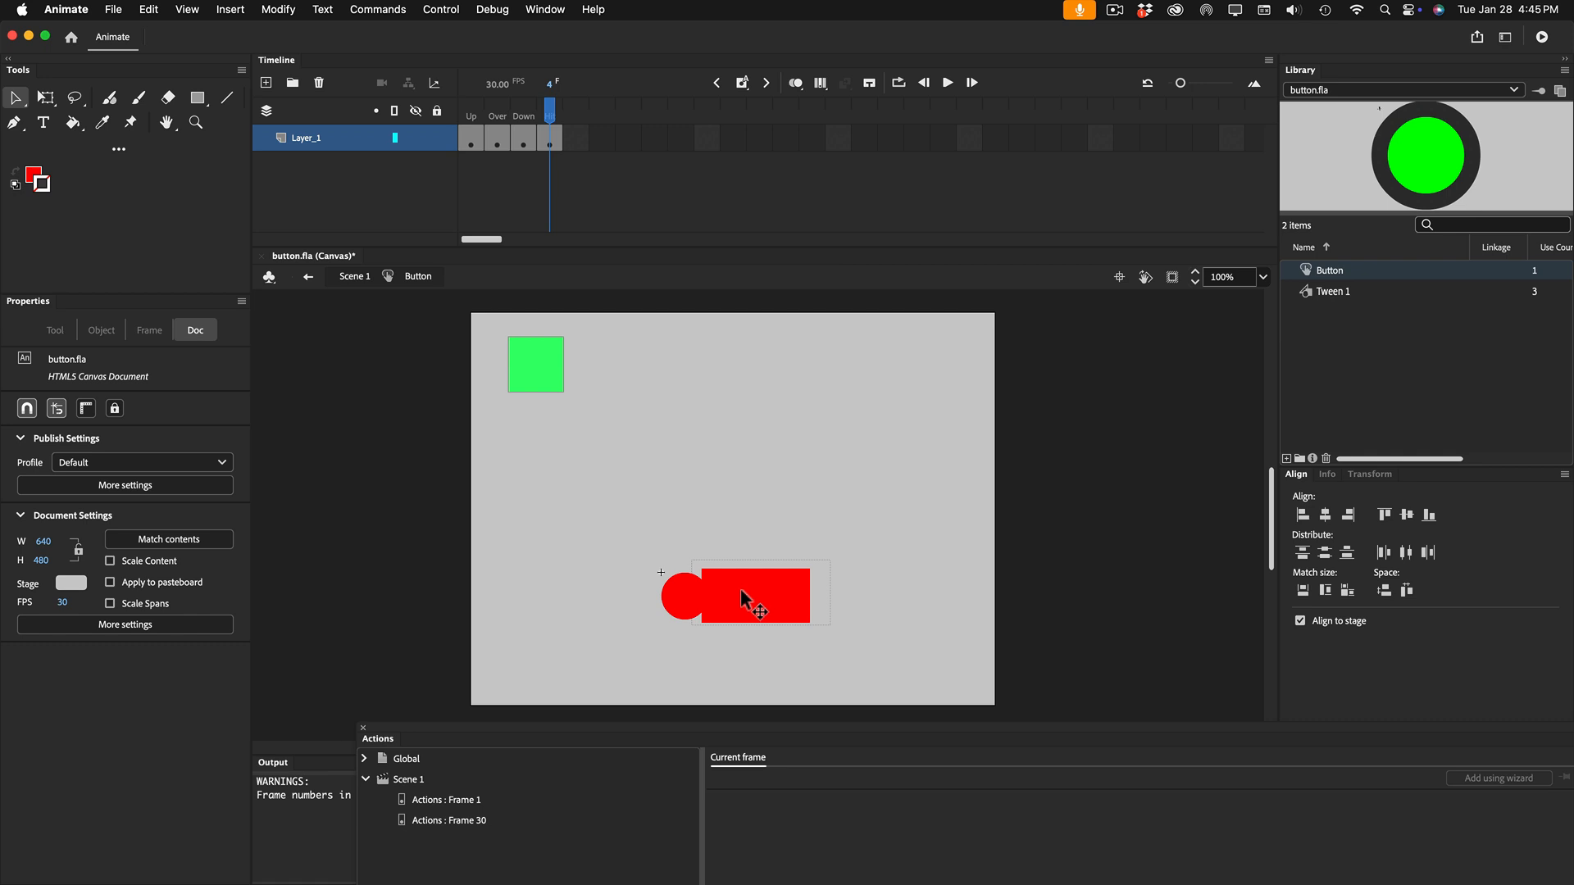
key("super+Return")
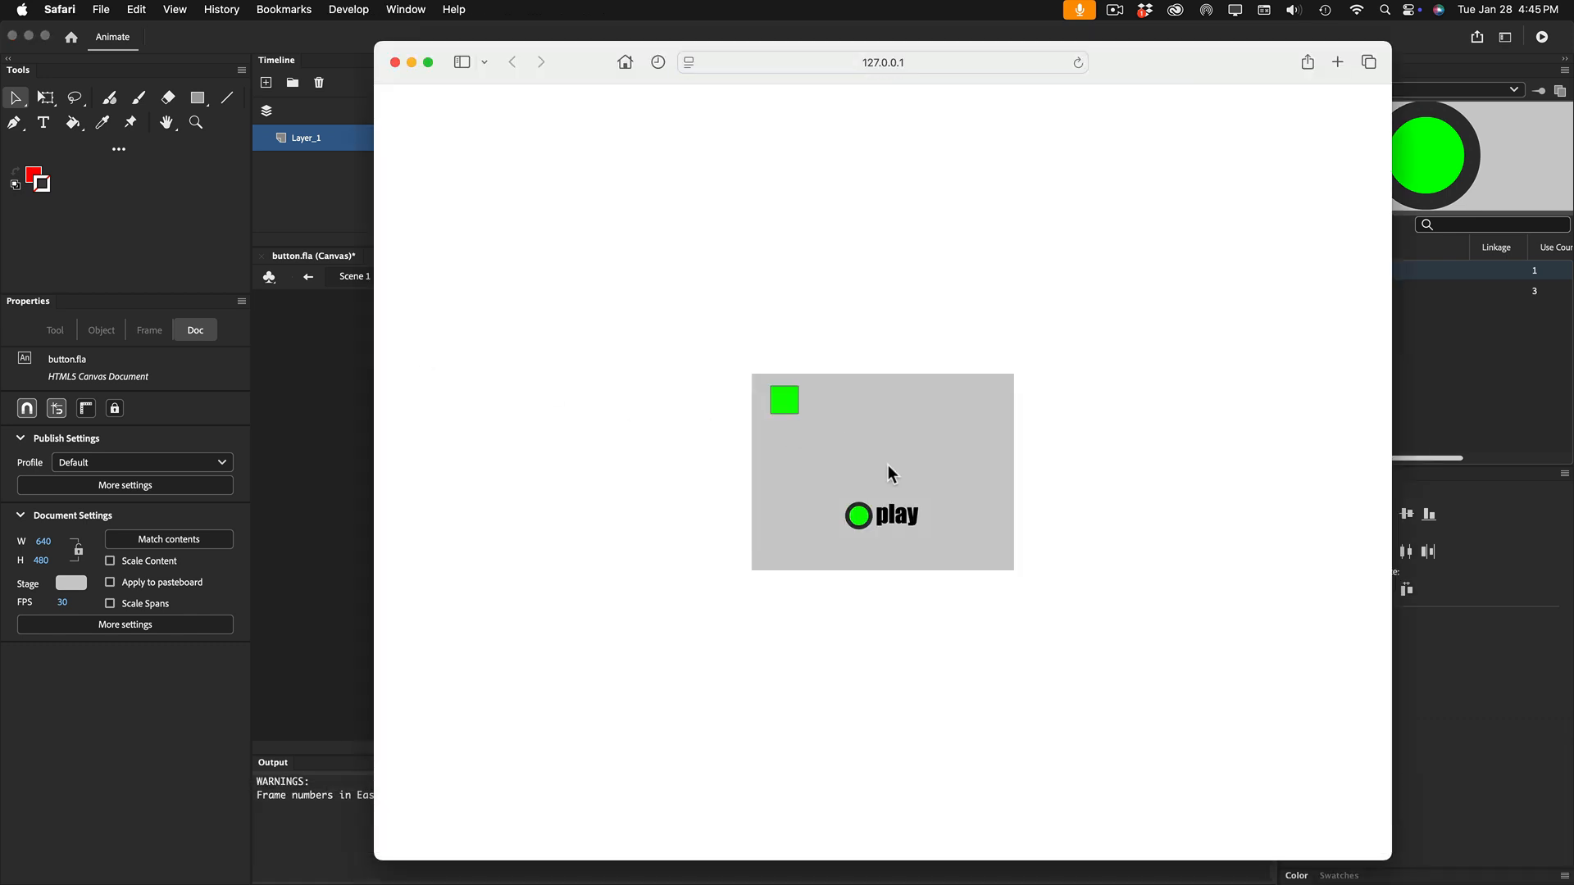
left_click(865, 518)
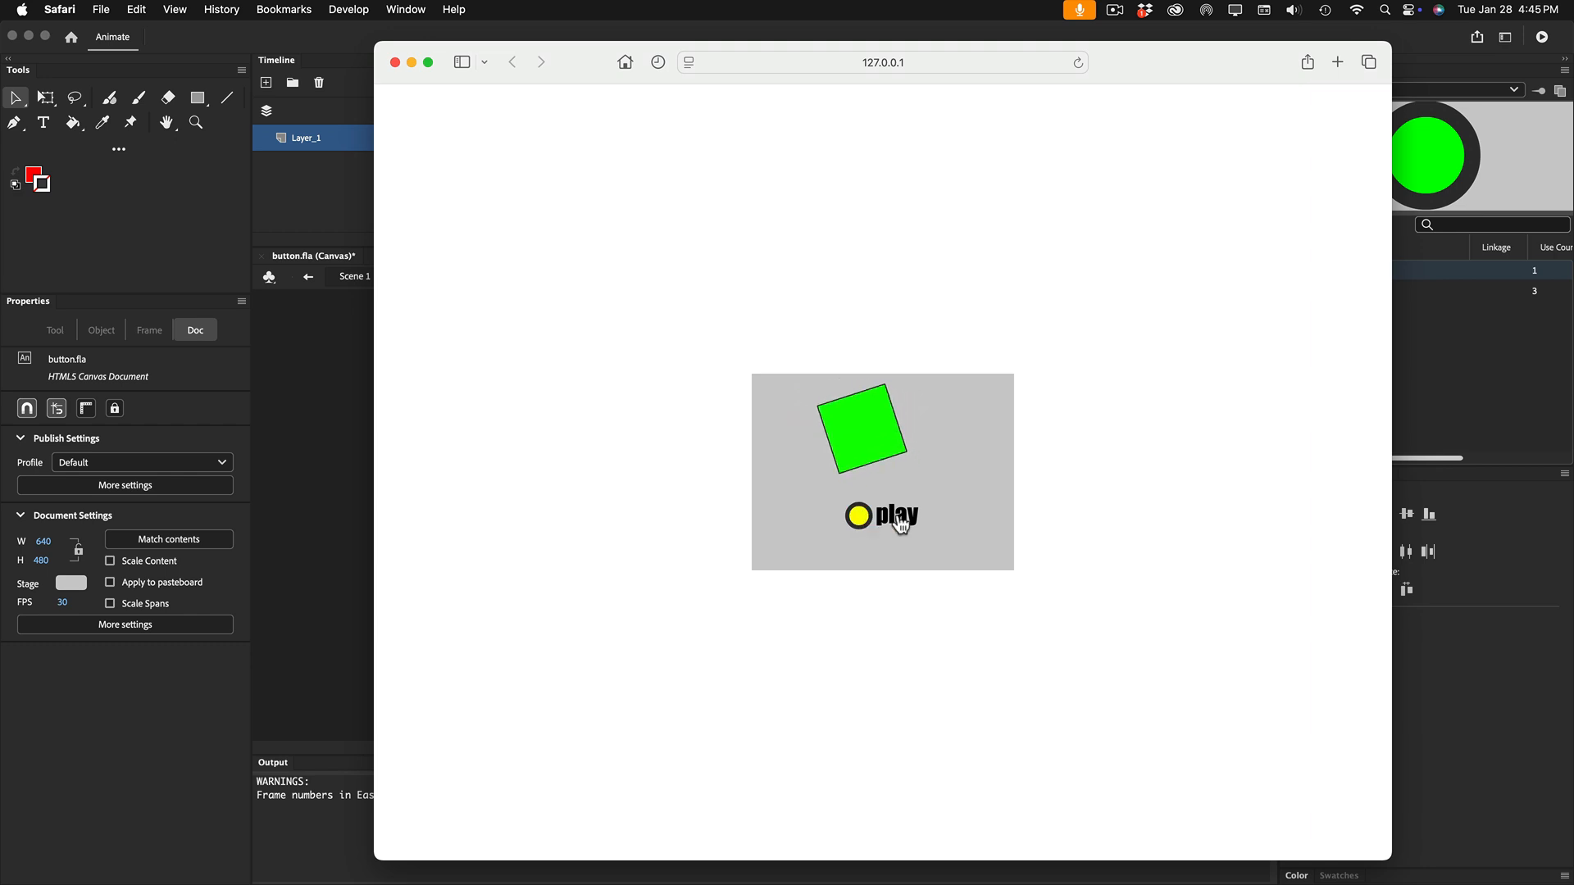